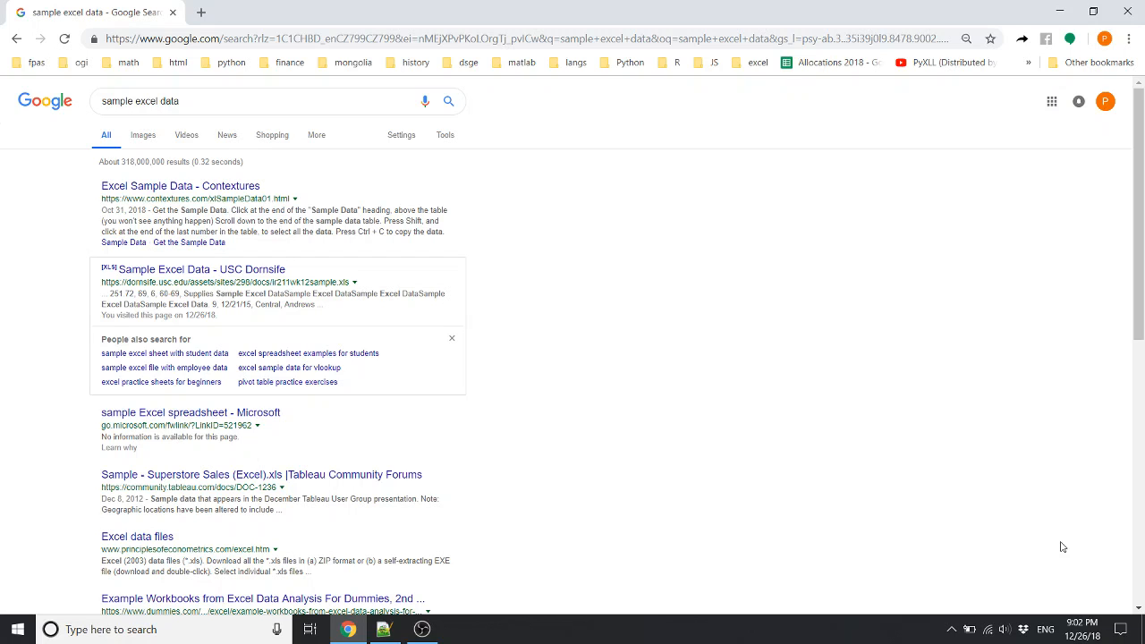
Download the Sample Excel Data workbook from the USC Dornsife search result, saving it as sample.
left_click(190, 107)
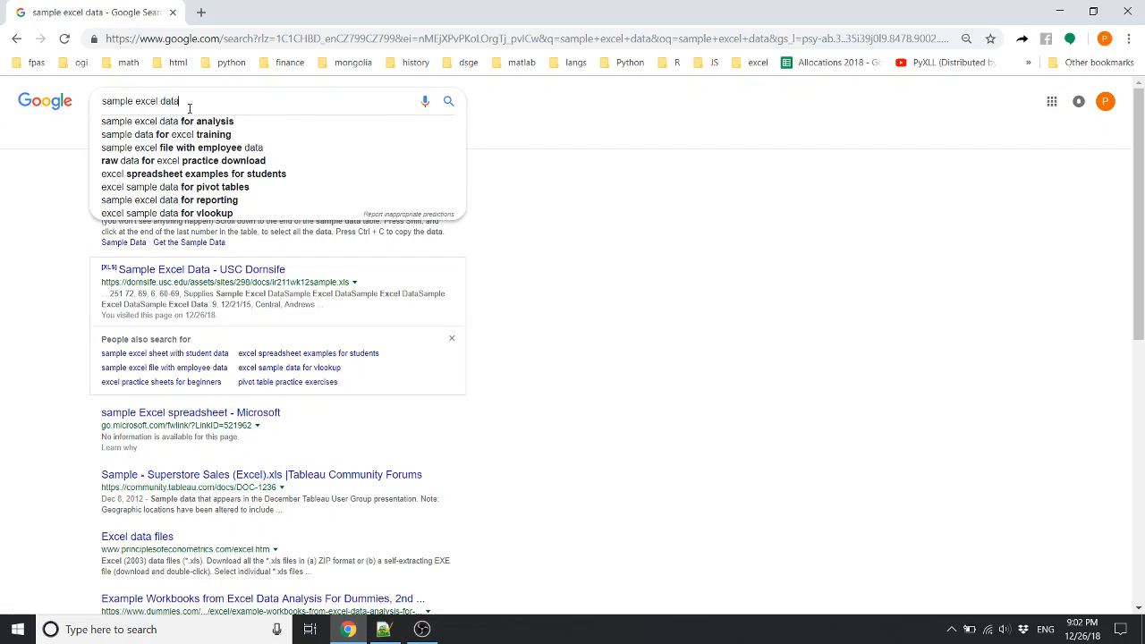
left_click(26, 217)
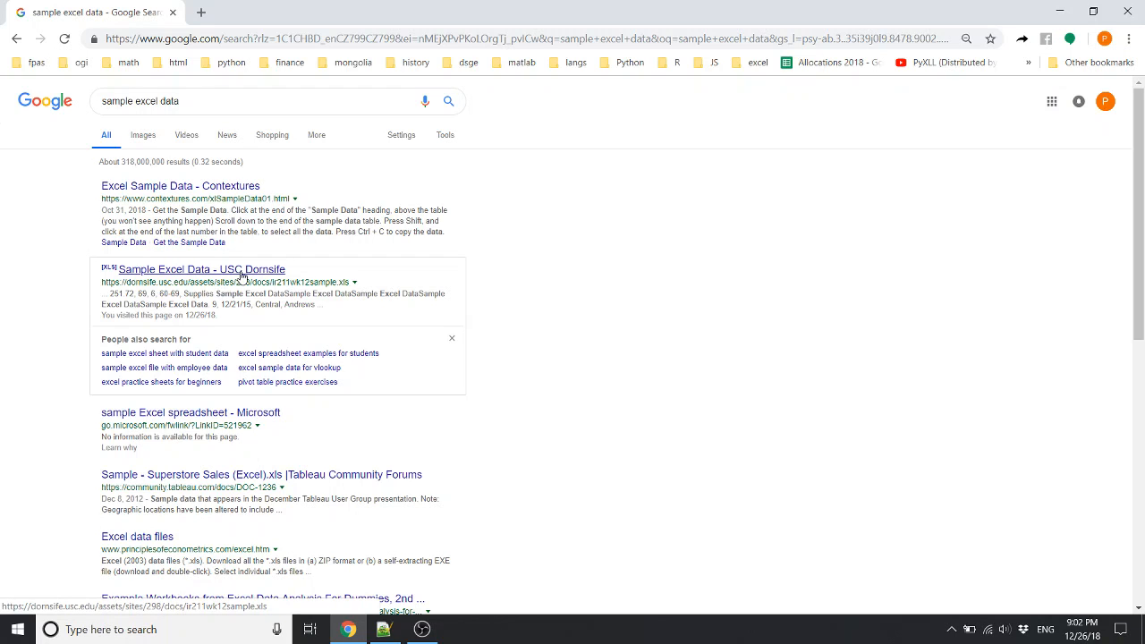
left_click(242, 277)
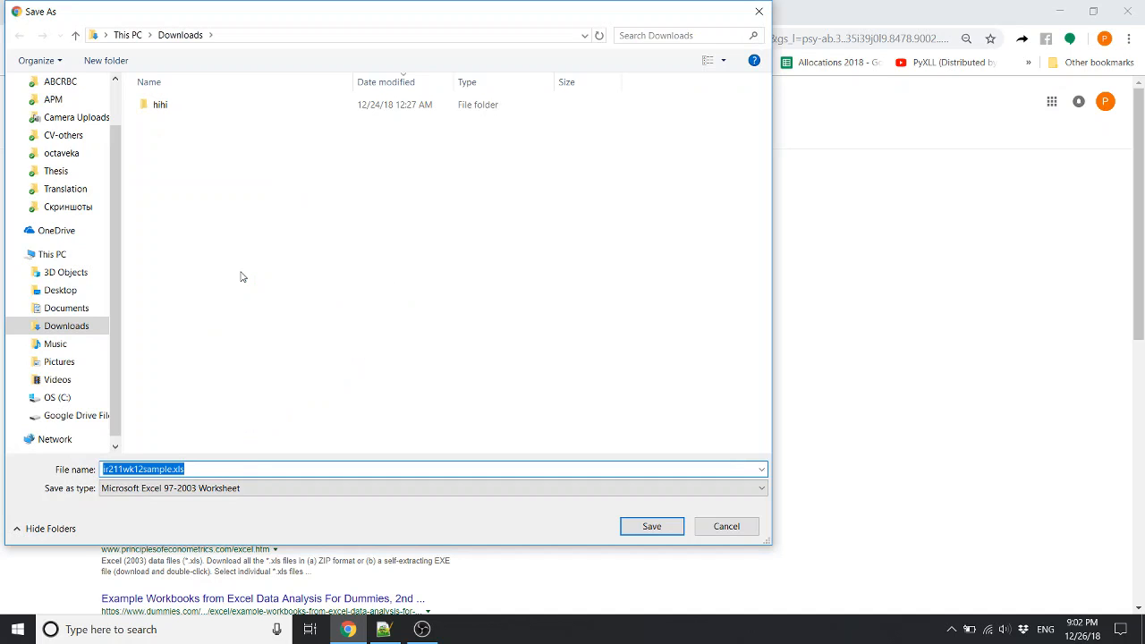
type("sample")
key("Return")
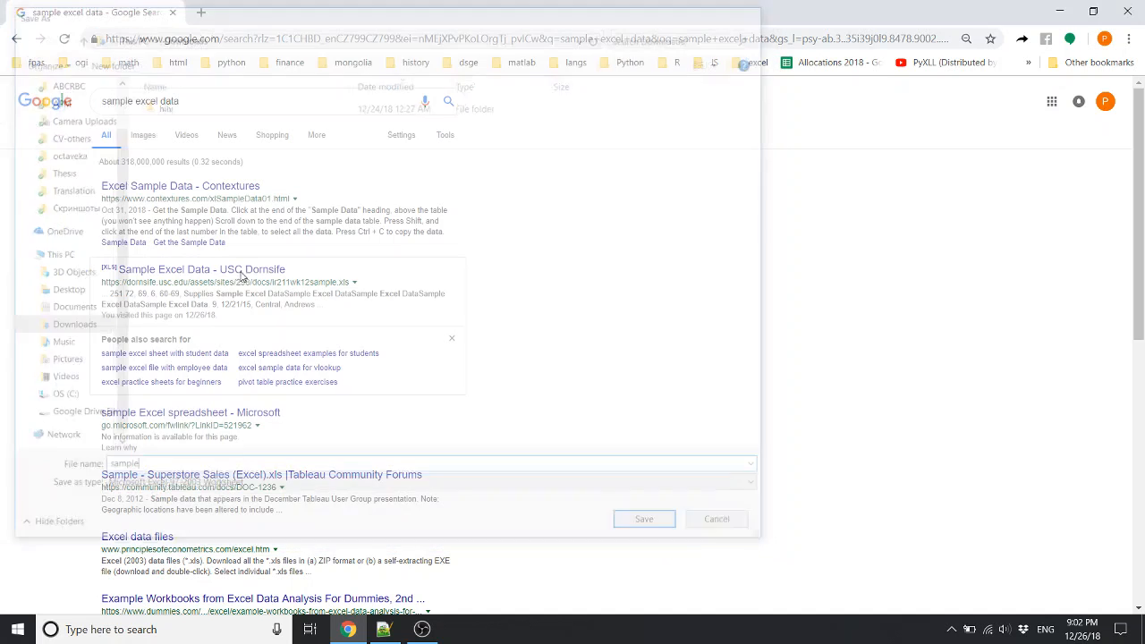
Open the newly downloaded sample.xls in Excel and enable editing.
key("ctrl+j")
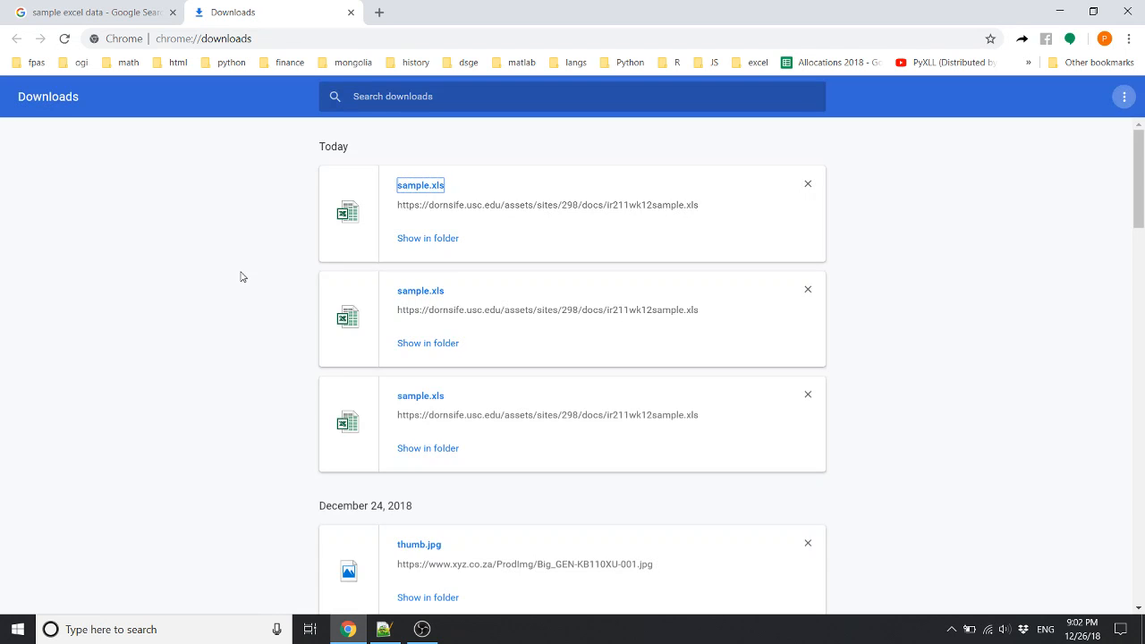
key("Return")
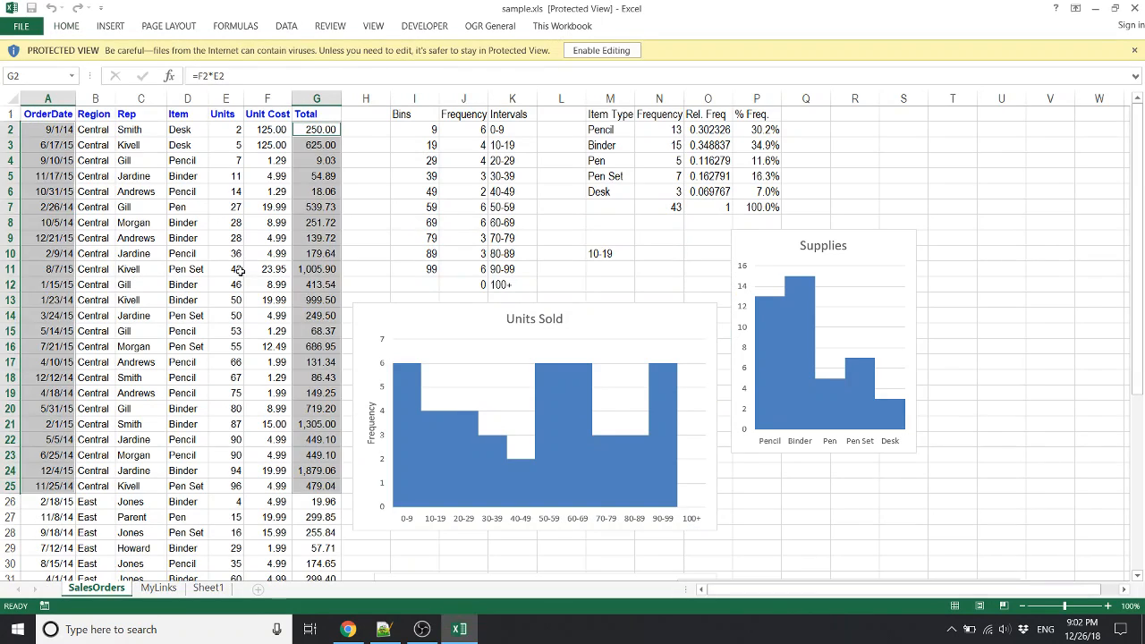
left_click(597, 50)
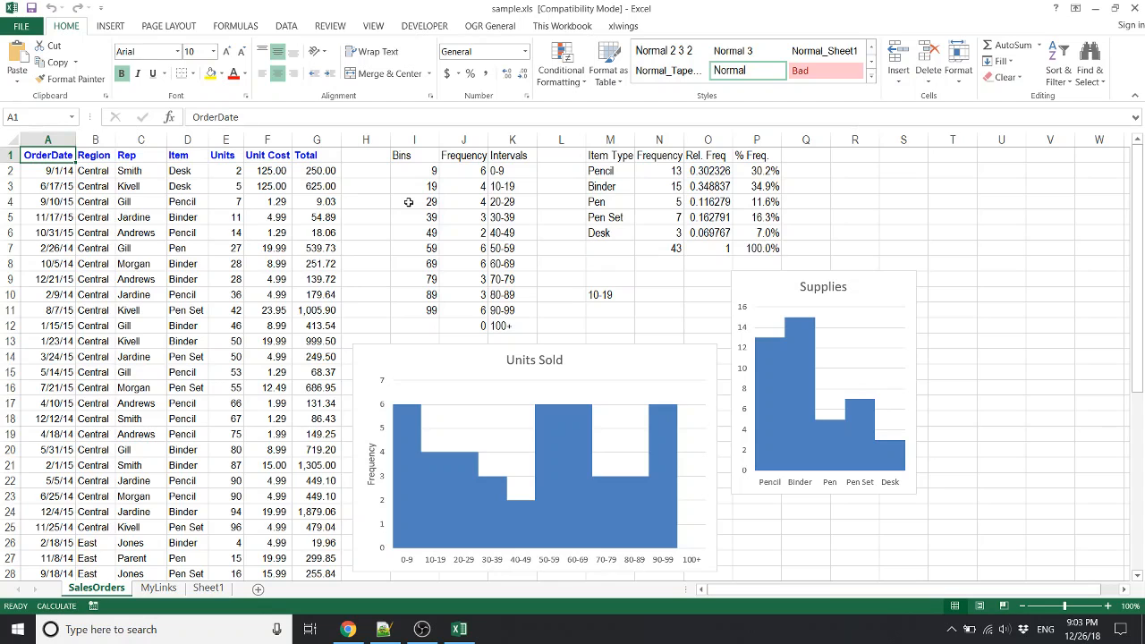
Go cell by cell down the OrderDate column from A1 to its last entry in A44.
key("Right")
key("Left")
key("Right")
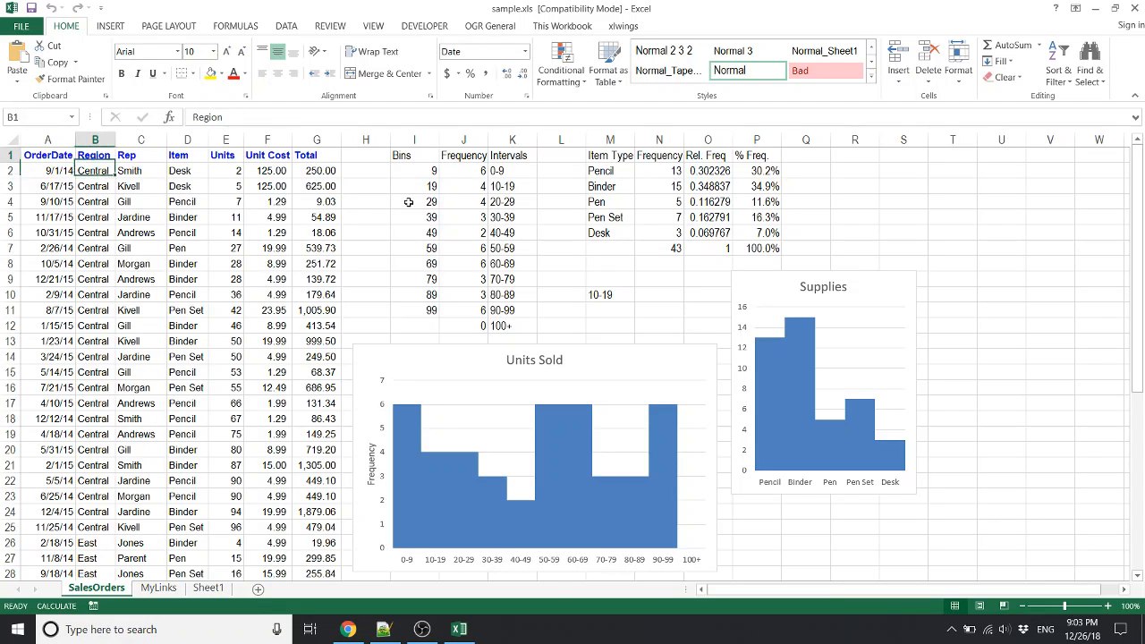
key("Left")
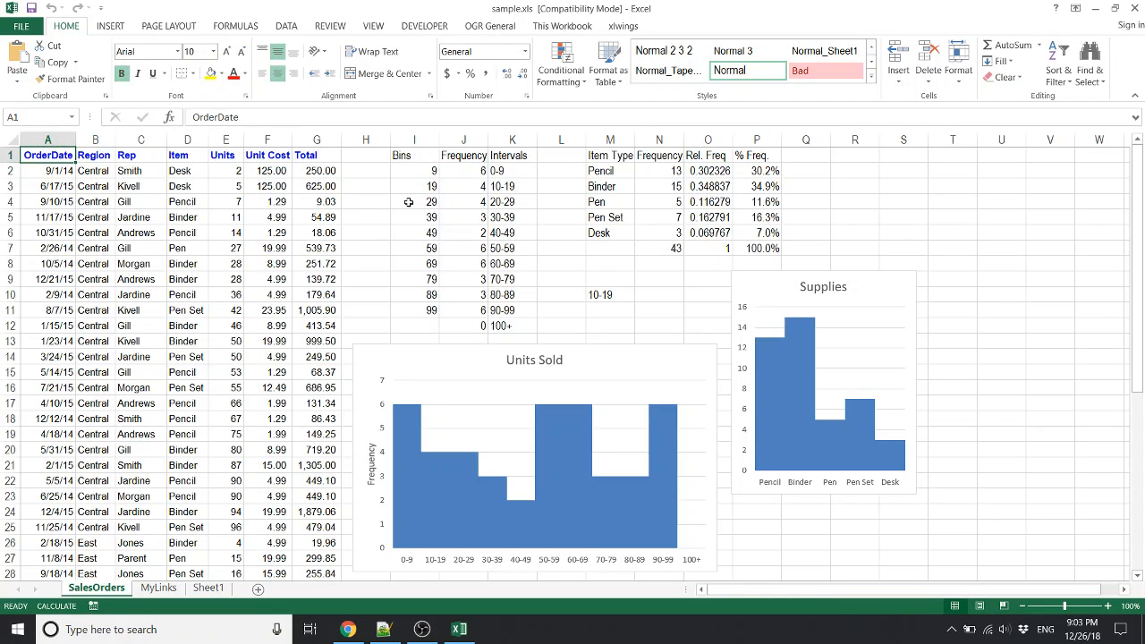
key("Down")
key("Down")
key("Down")
key("Down")
key("Down")
key("Down")
key("Down")
key("Down")
key("Down")
key("Down")
key("Down")
key("Down")
key("Down")
key("Down")
key("Down")
key("Down")
key("Down")
key("Down")
key("Down")
key("Down")
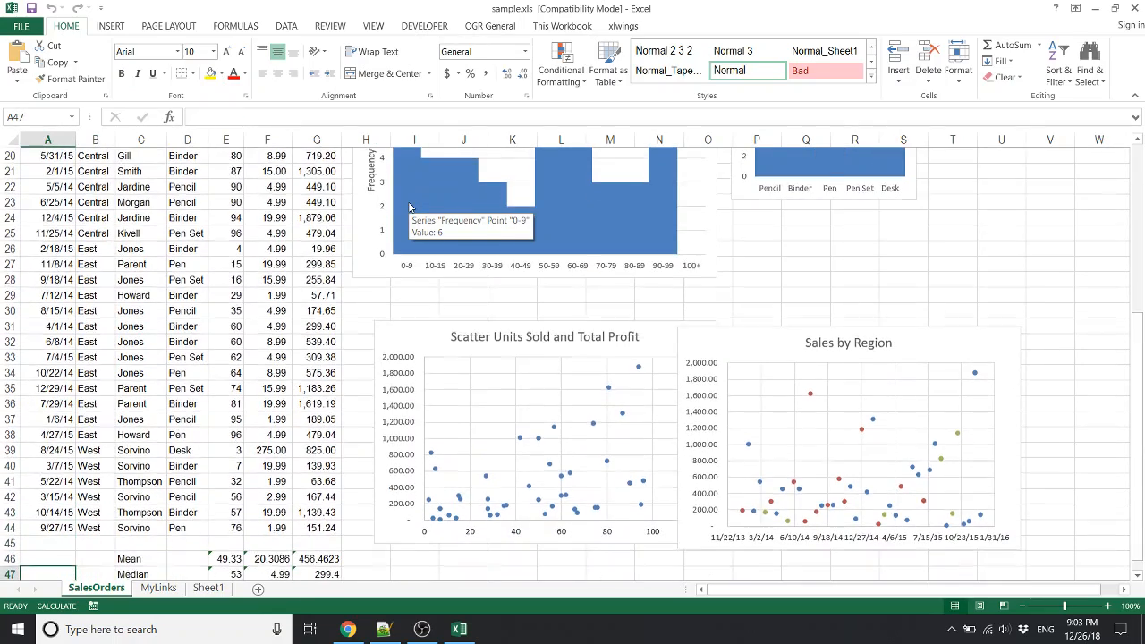
key("Up")
key("Up")
key("Up")
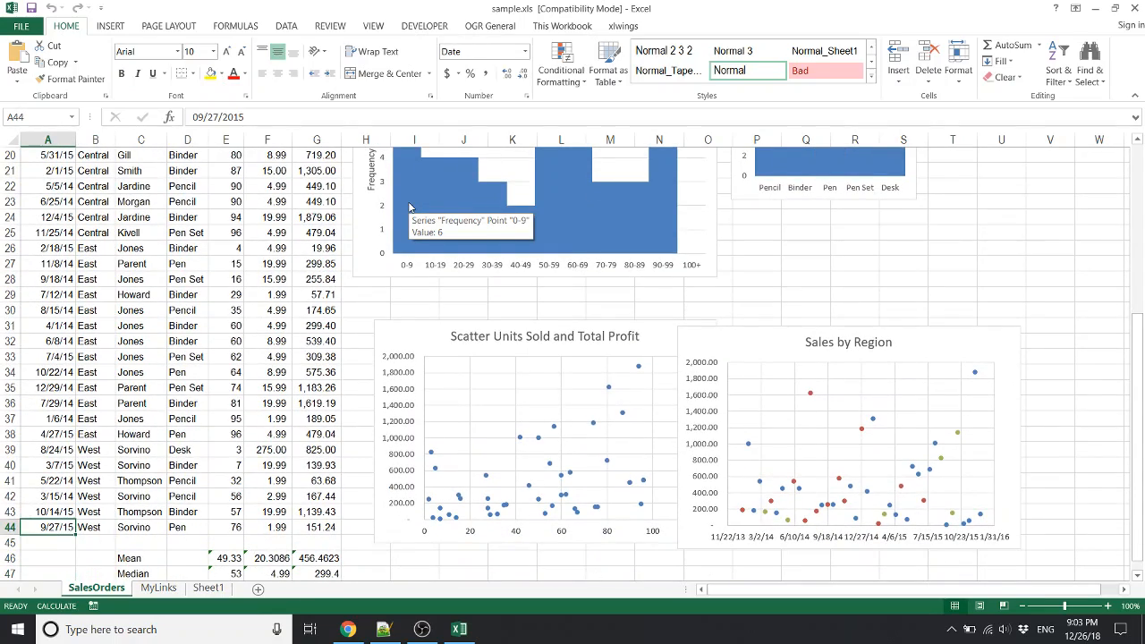
Go down column A past the end of the data and jump back up by data edges to A1.
key("ctrl+Home")
key("Down")
key("Down")
key("Down")
key("Down")
key("Down")
key("Down")
key("Down")
key("Down")
key("Down")
key("Down")
key("Down")
key("Down")
key("Down")
key("Down")
key("Down")
key("Down")
key("Down")
key("Down")
key("Down")
key("Down")
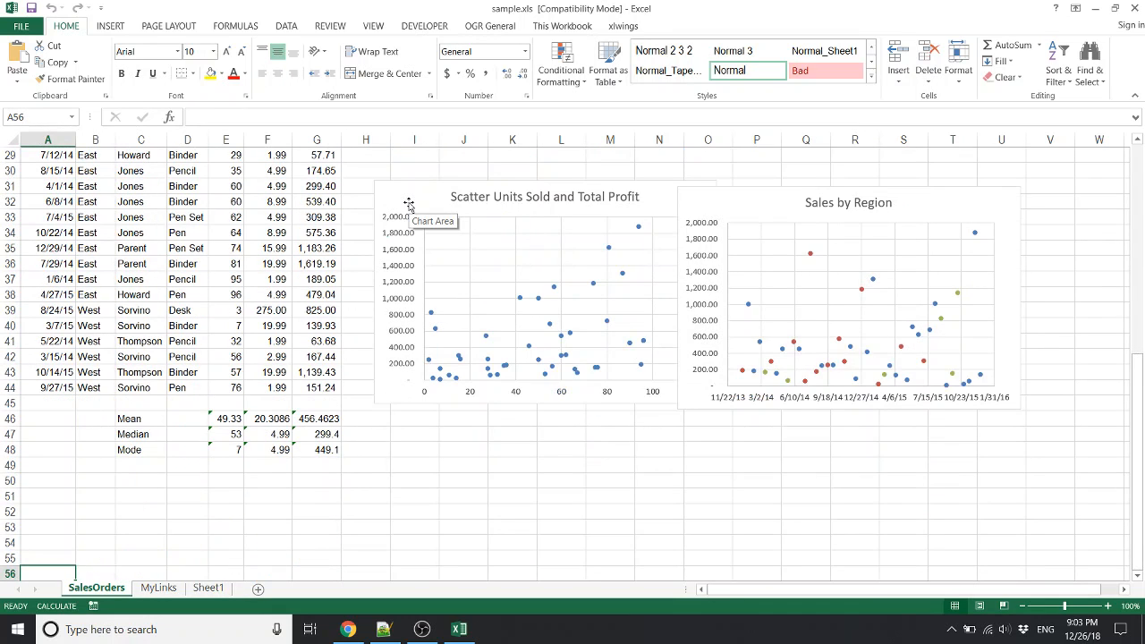
key("ctrl+Up")
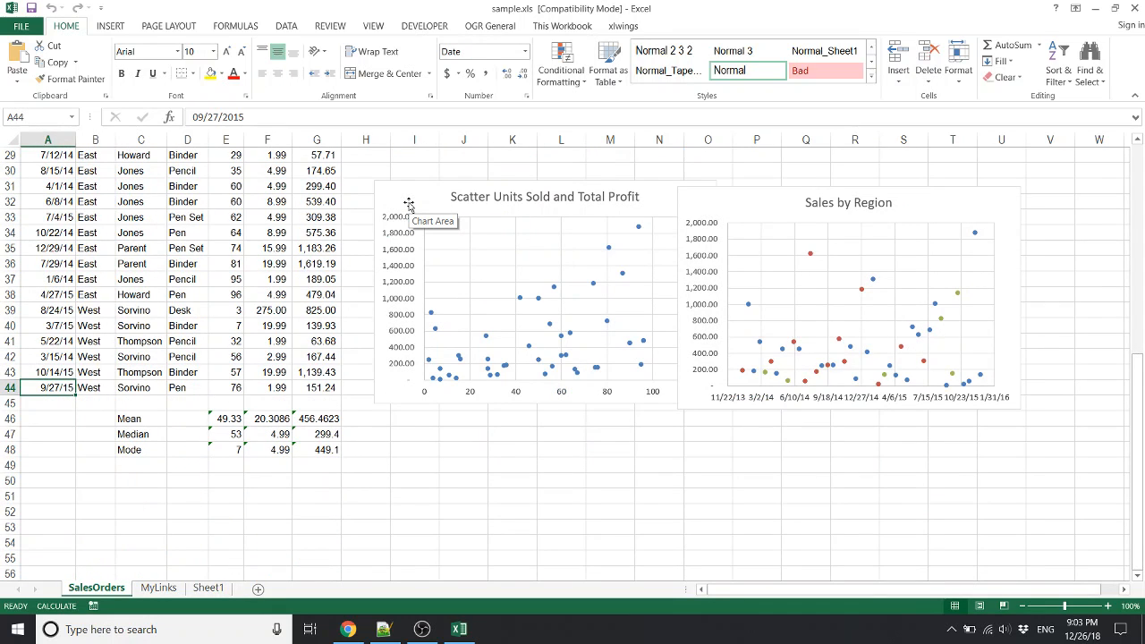
key("ctrl+Up")
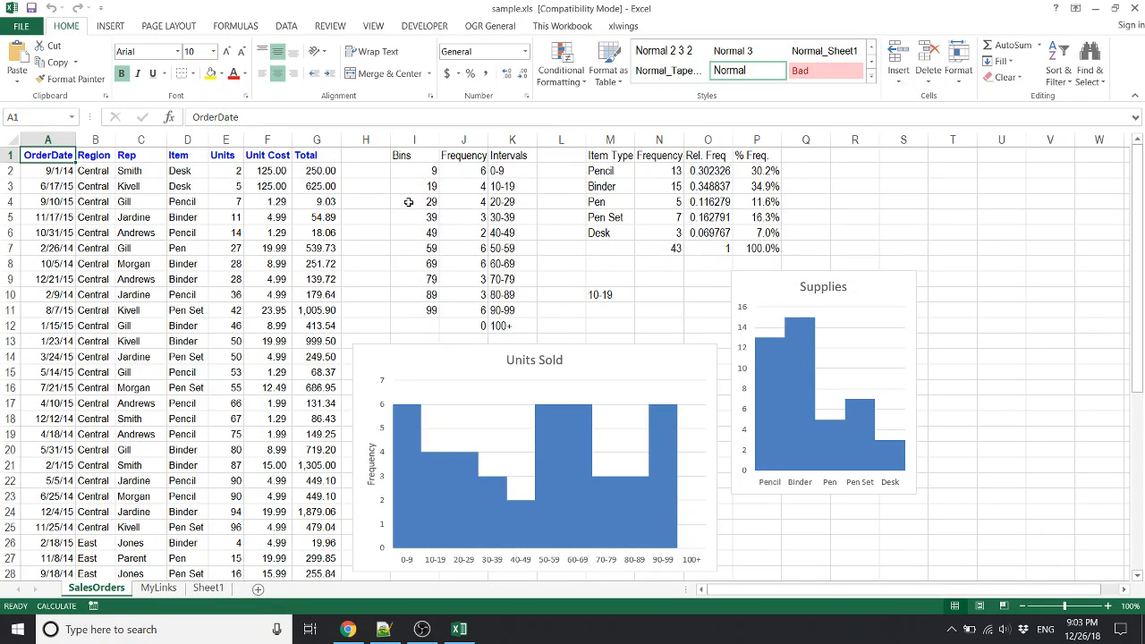
Jump back and forth between the first and last headers of the order table, A1 and G1.
key("ctrl+Right")
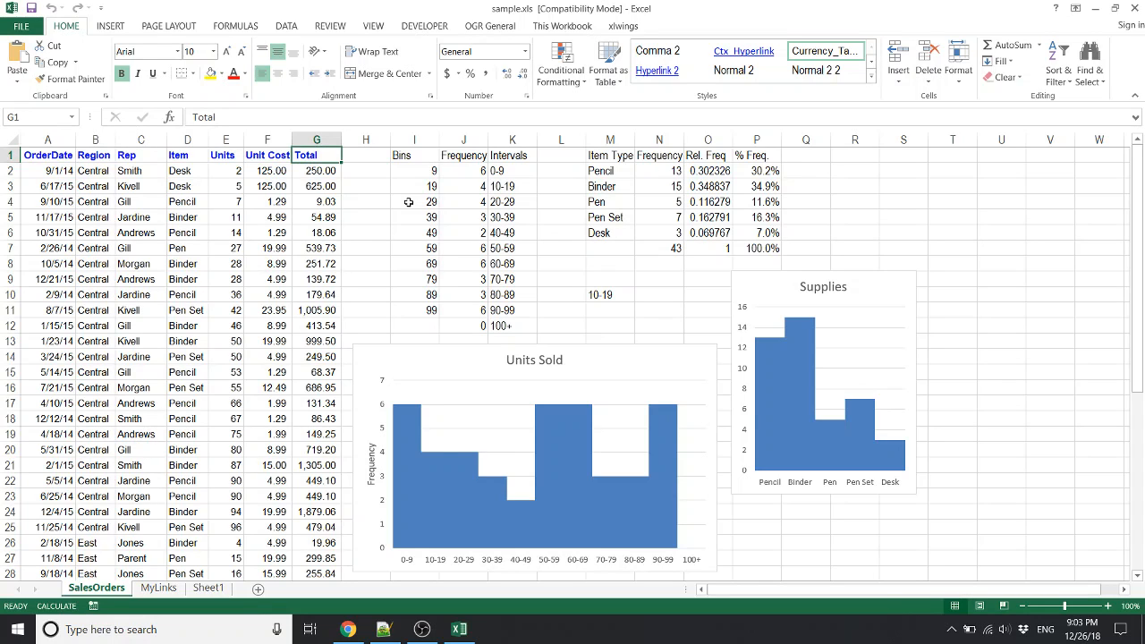
key("ctrl+Left")
key("ctrl+Right")
key("ctrl+Left")
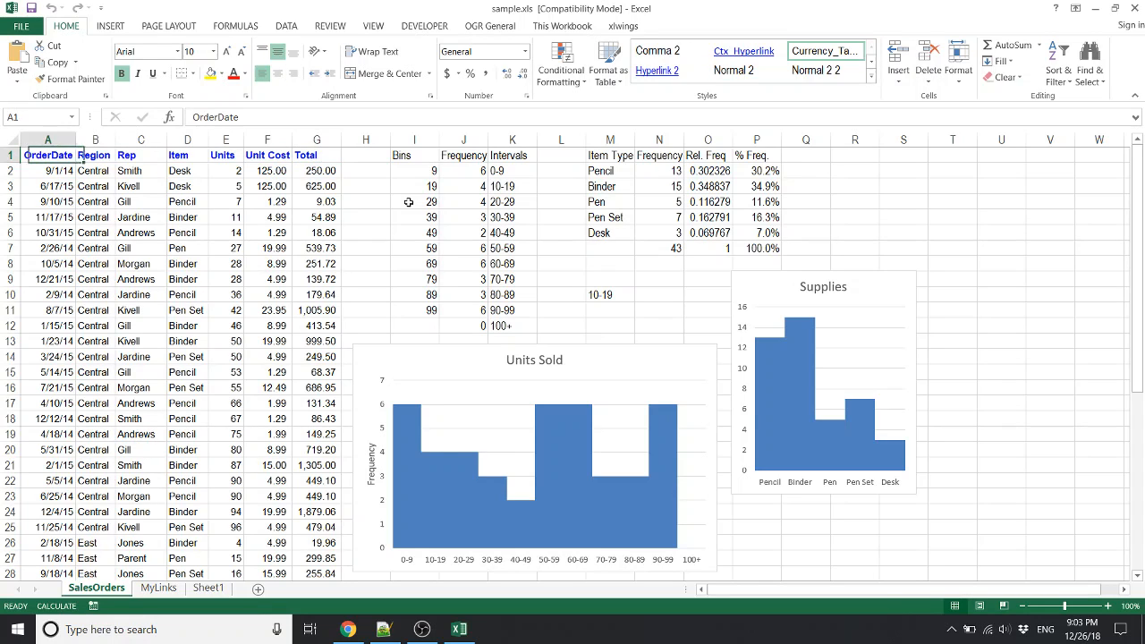
Jump along row 1 across the edges of the separate data blocks and return to A1.
key("Right")
key("Right")
key("ctrl+Right")
key("ctrl+Right")
key("ctrl+Right")
key("Left")
key("Left")
key("Left")
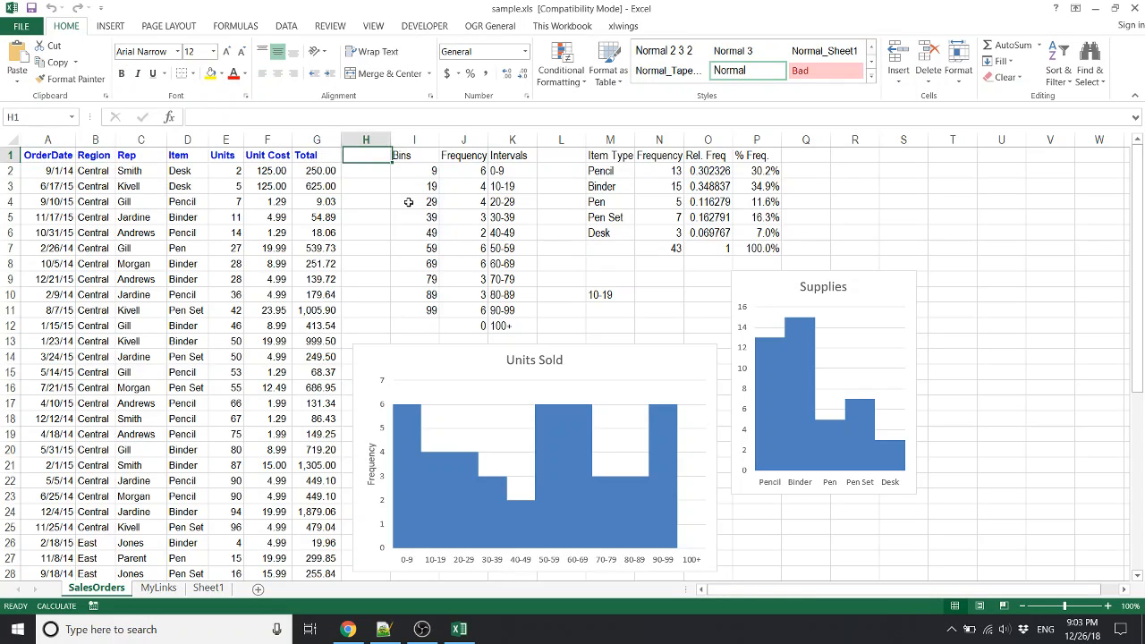
key("Left")
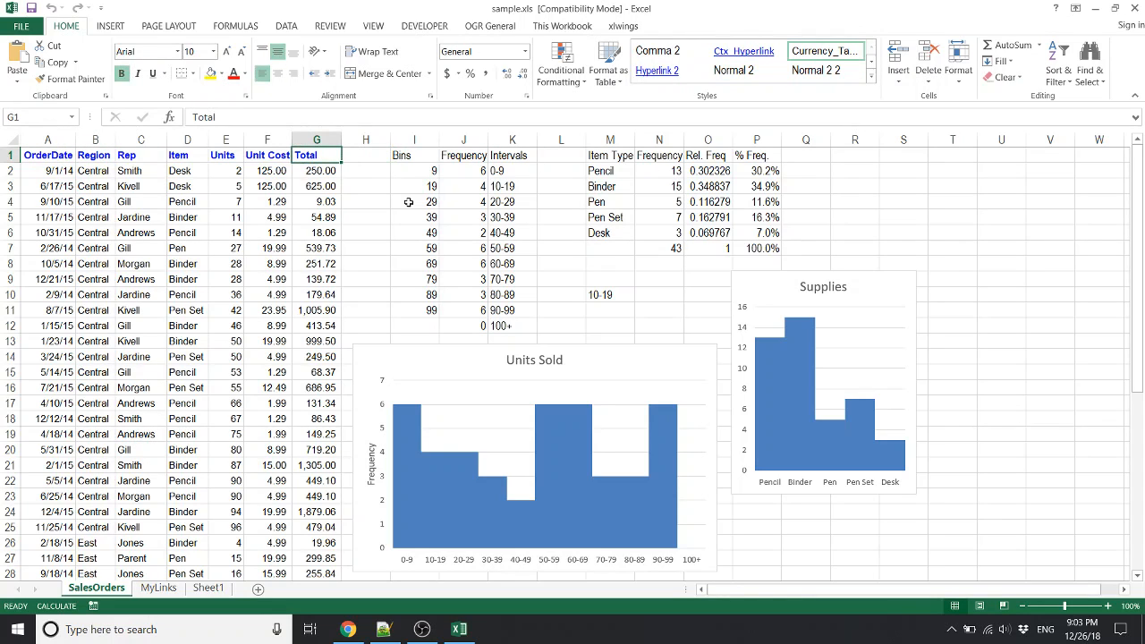
key("ctrl+Right")
key("ctrl+Right")
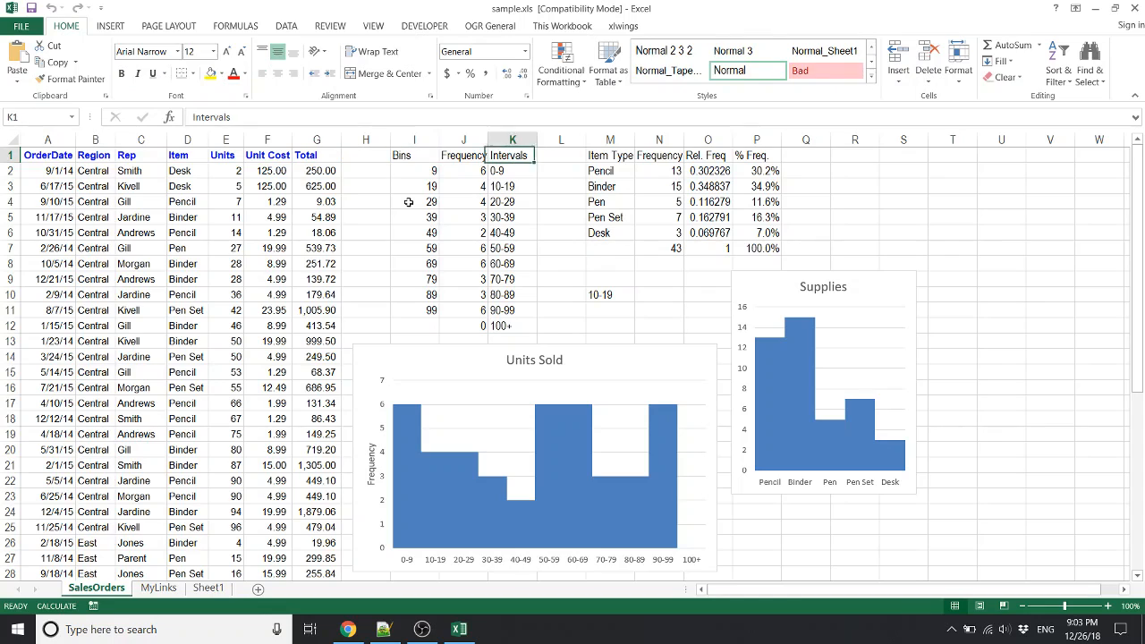
key("ctrl+Right")
key("ctrl+Right")
key("ctrl+Left")
key("ctrl+Left")
key("ctrl+Left")
key("ctrl+Left")
key("ctrl+Left")
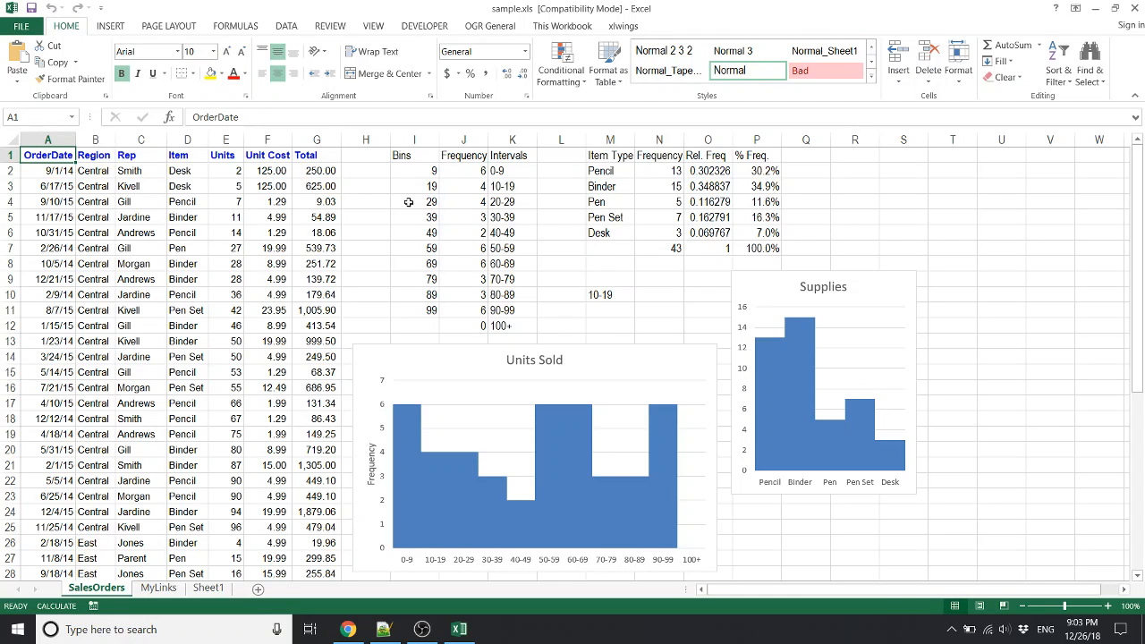
Jump between the top and bottom entries of the OrderDate column, A1 and A44, ending at A1.
key("ctrl")
key("ctrl+Down")
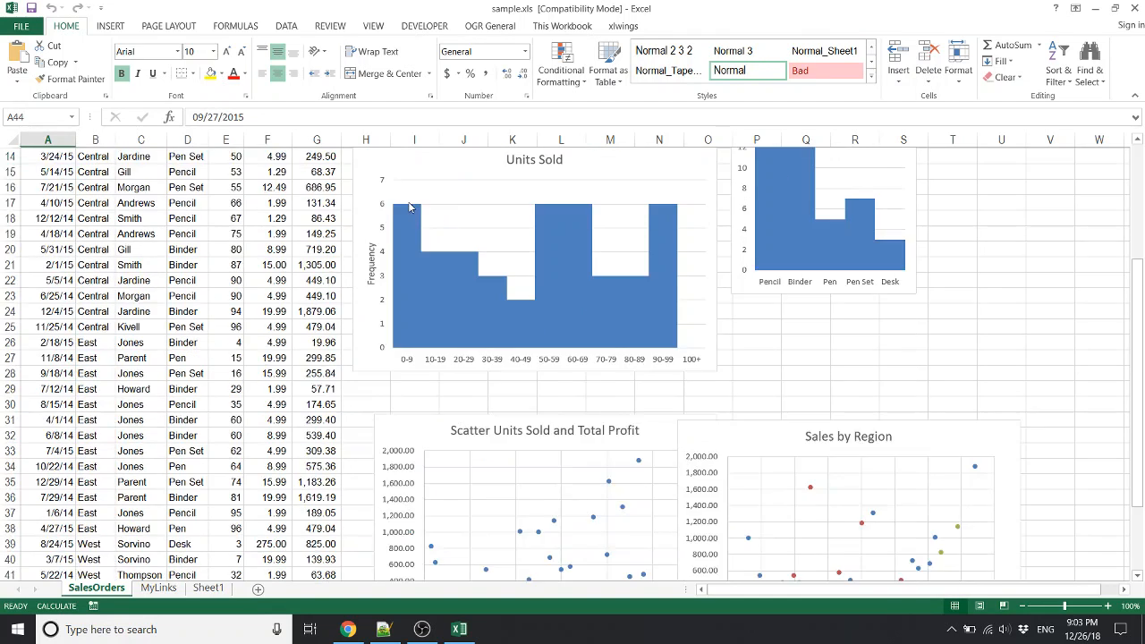
key("ctrl+Up")
key("ctrl+Down")
key("ctrl+Up")
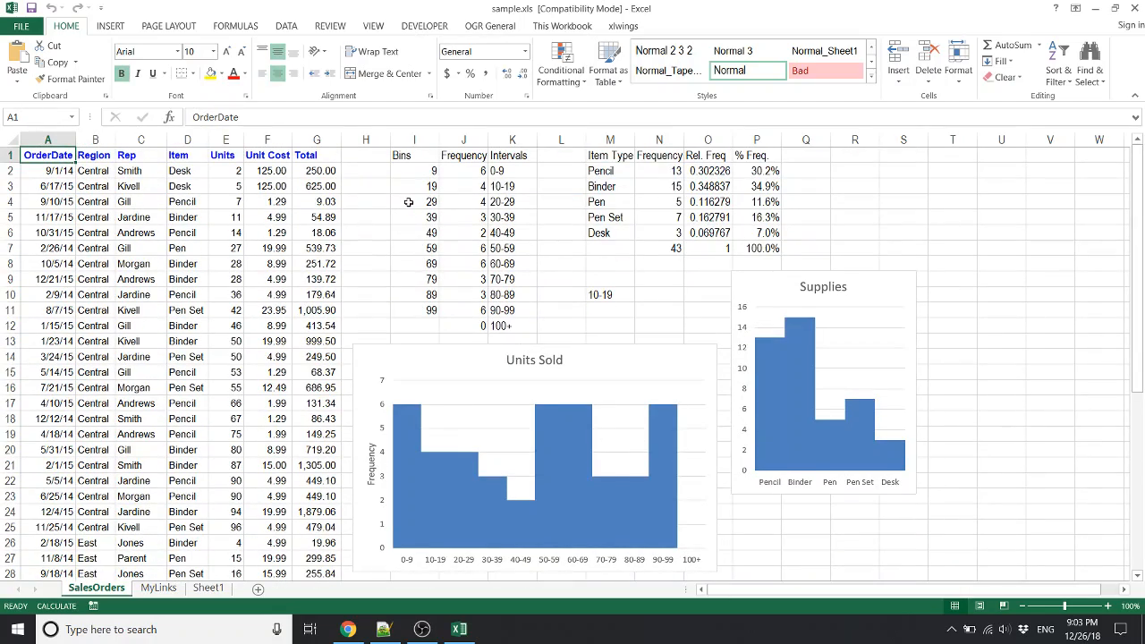
Select the OrderDate column from A1 down to A44 and return to A1.
key("ctrl+shift+Down")
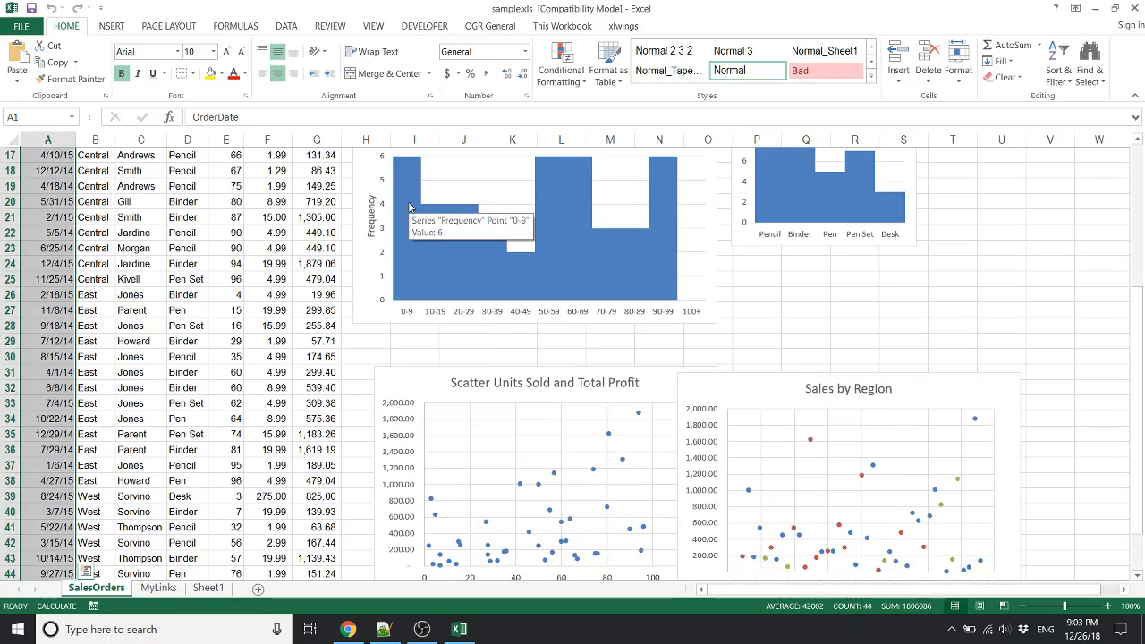
key("ctrl+Home")
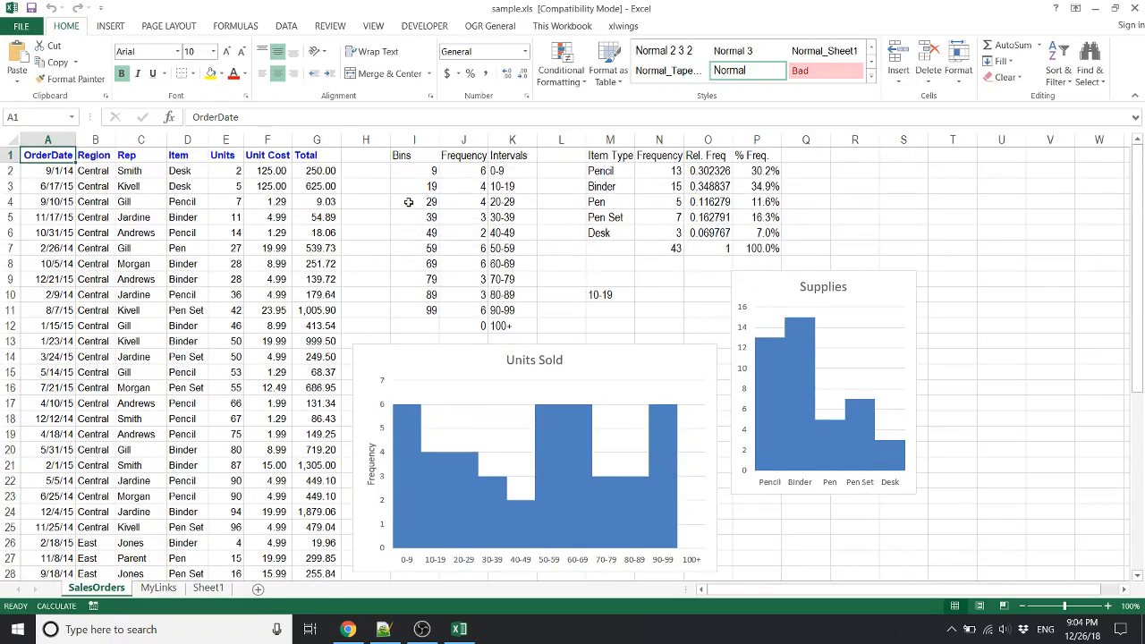
key("ctrl+shift+Down")
scroll(408, 202, "up", 5)
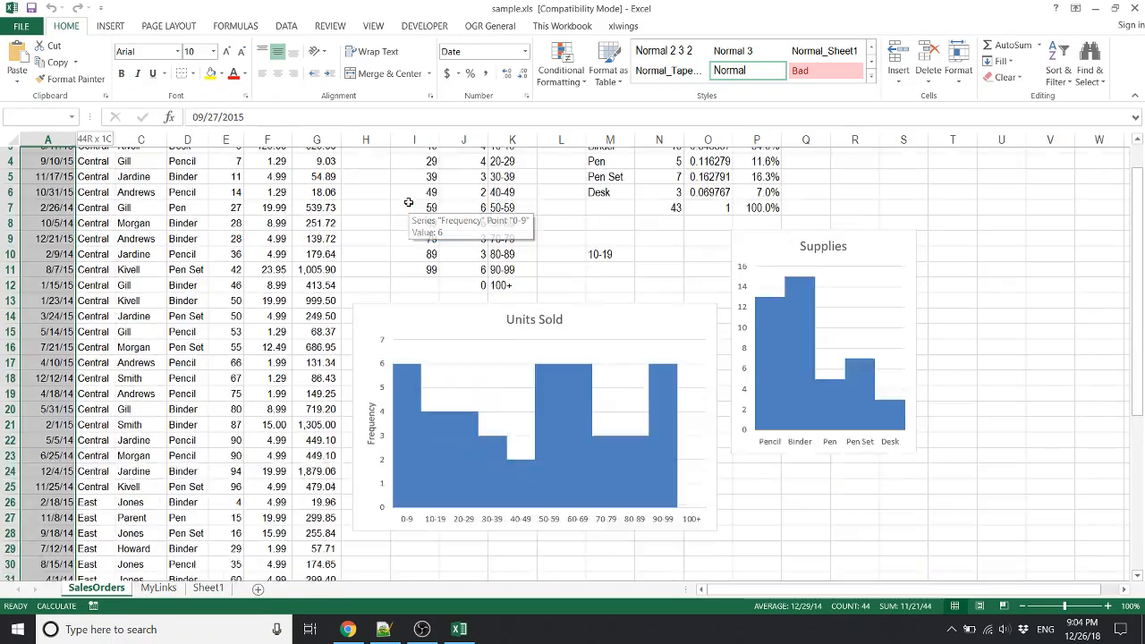
scroll(408, 202, "up", 1)
key("Up")
key("Up")
key("ctrl+Up")
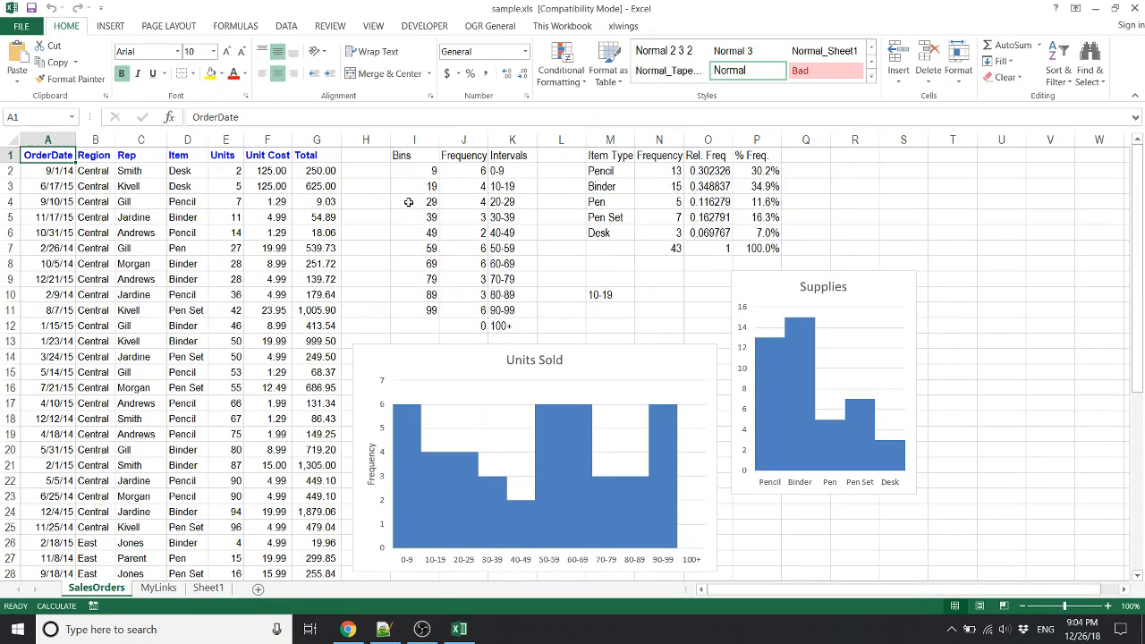
Go around the order table's corners, along the header row to column G, down to row 44 and back to A1.
key("Right")
key("Right")
key("Right")
key("Right")
key("Right")
key("Down")
key("Down")
key("Right")
key("Up")
key("Up")
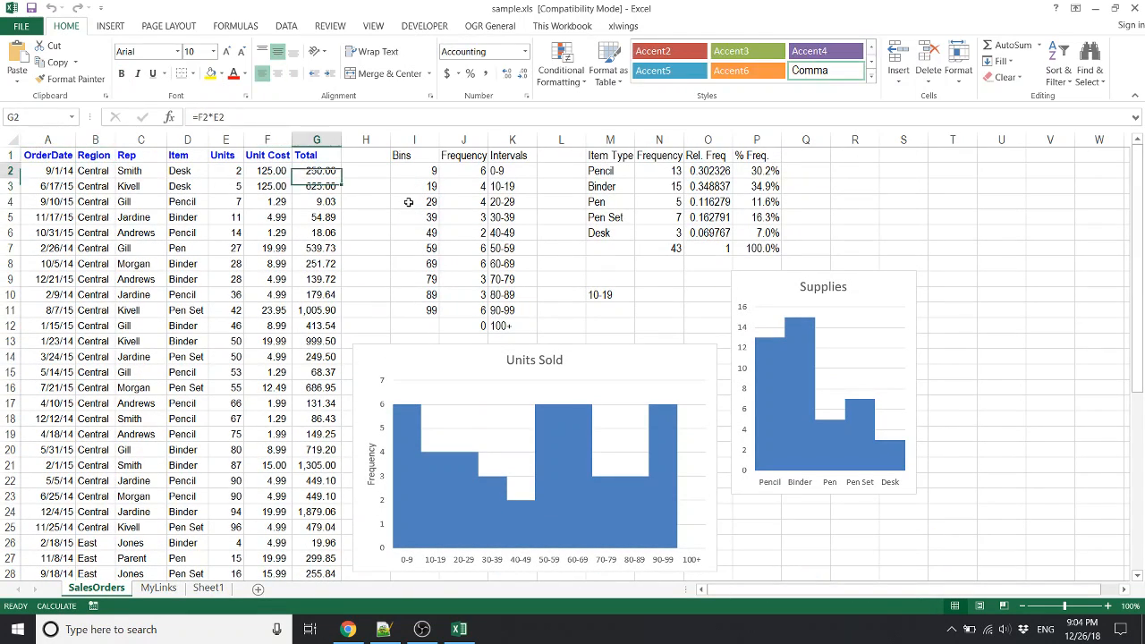
key("ctrl+Down")
key("ctrl+Left")
key("ctrl+Up")
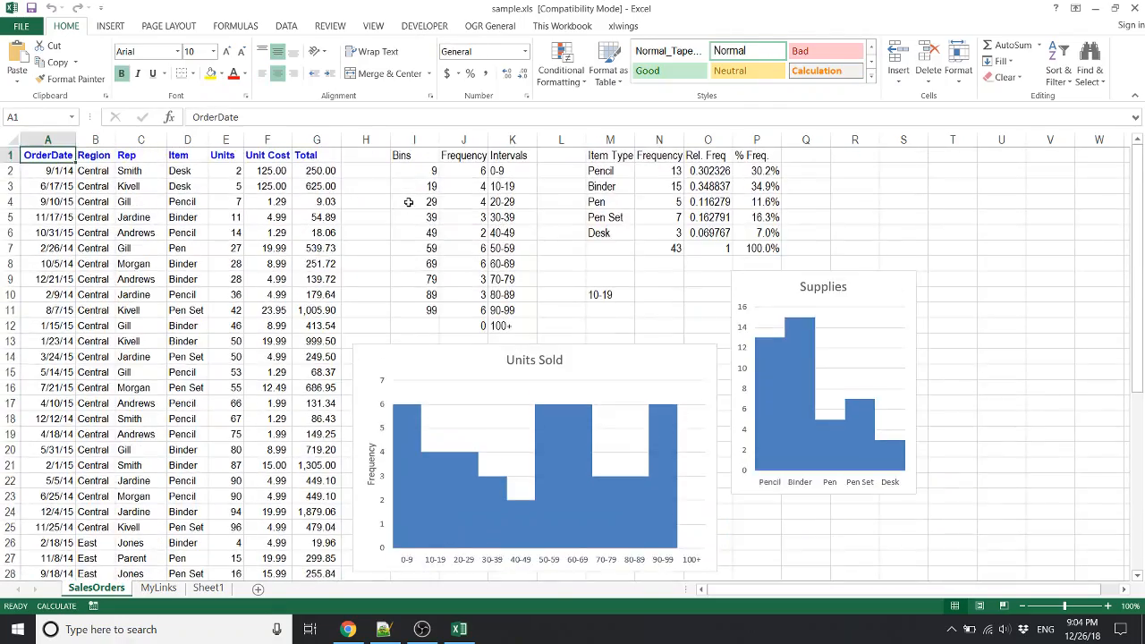
key("ctrl+Right")
key("ctrl+Down")
key("ctrl+Left")
key("ctrl+Up")
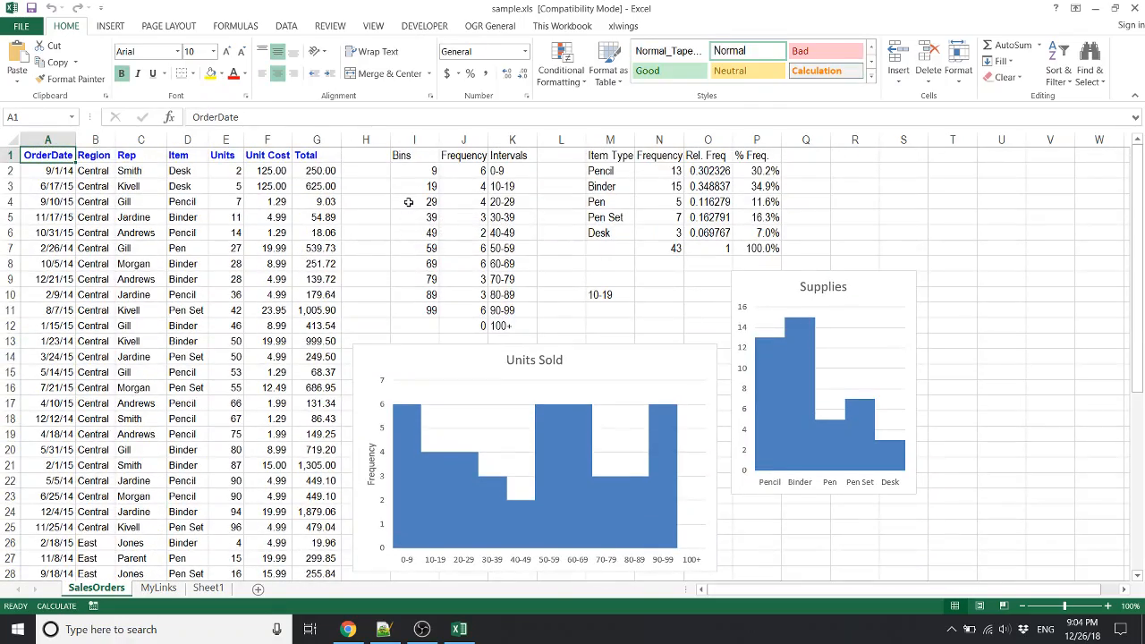
Select the whole order table, A1:G44, and return to A1.
key("ctrl+shift+Down")
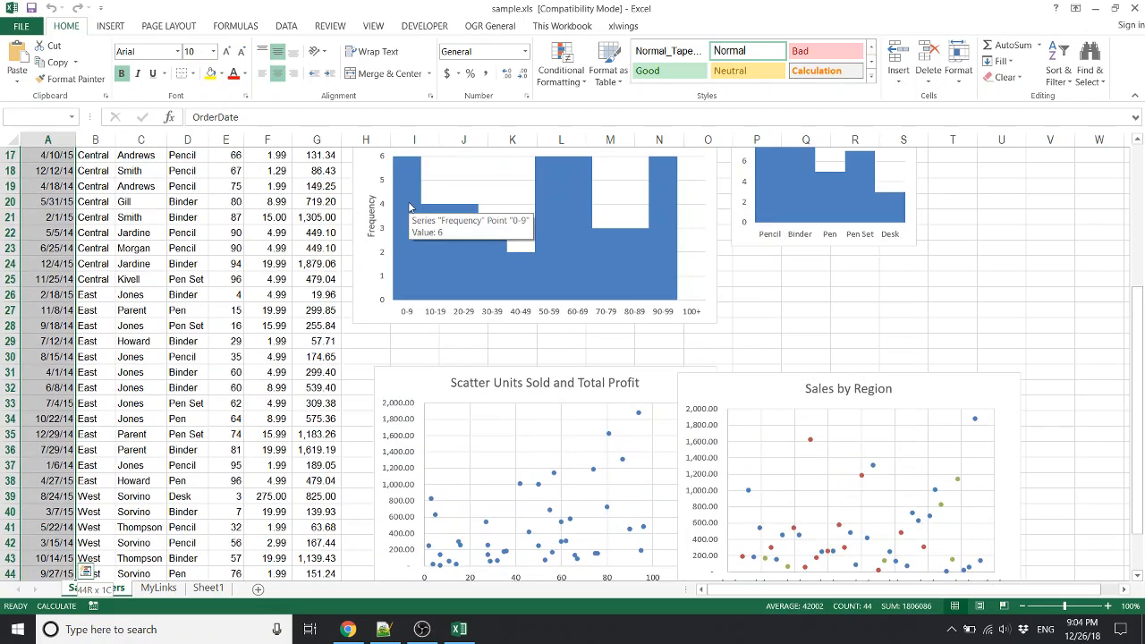
key("ctrl+shift+Right")
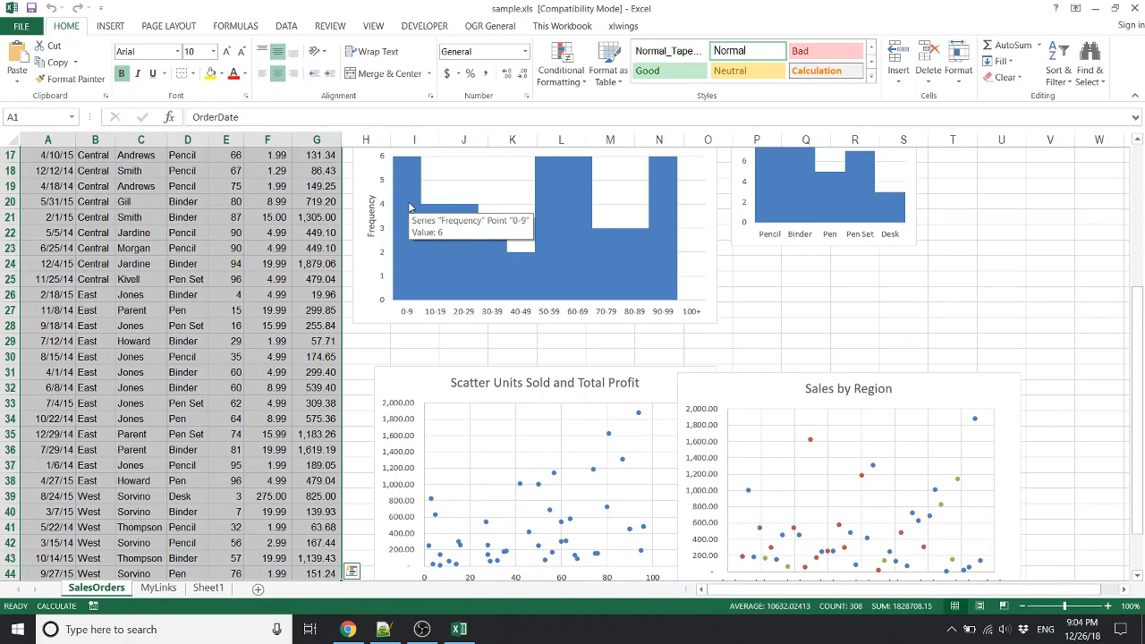
key("Down")
key("Right")
key("Up")
key("Left")
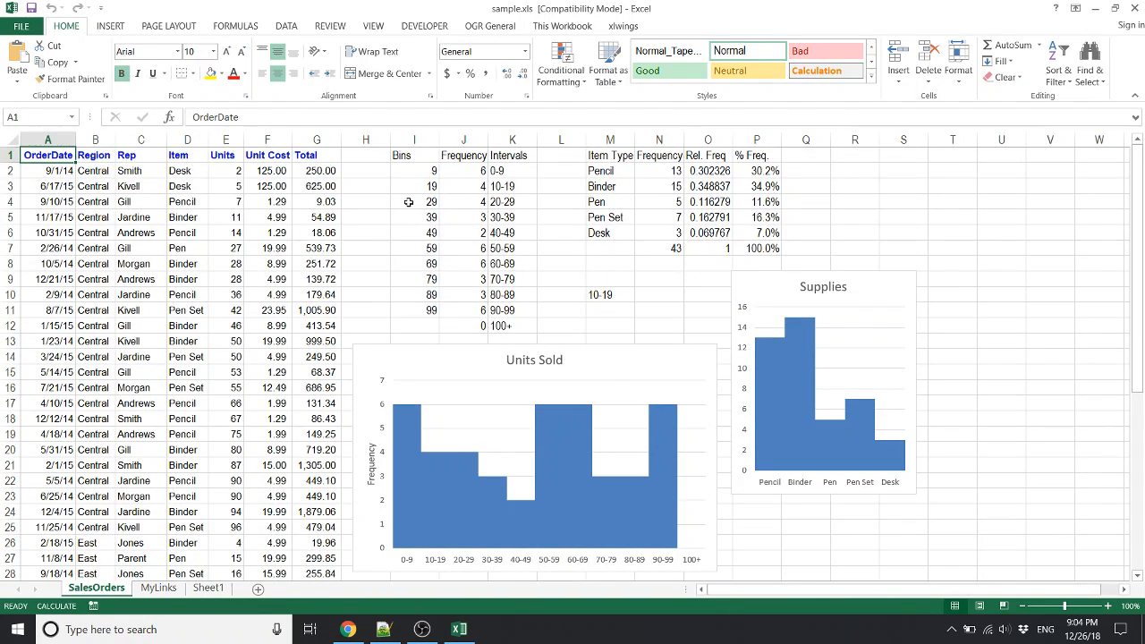
Extend a selection from A1 across the data blocks to P1 and downward, and return to A1.
key("ctrl+shift+Right")
key("ctrl+shift+Right")
key("ctrl+shift+Right")
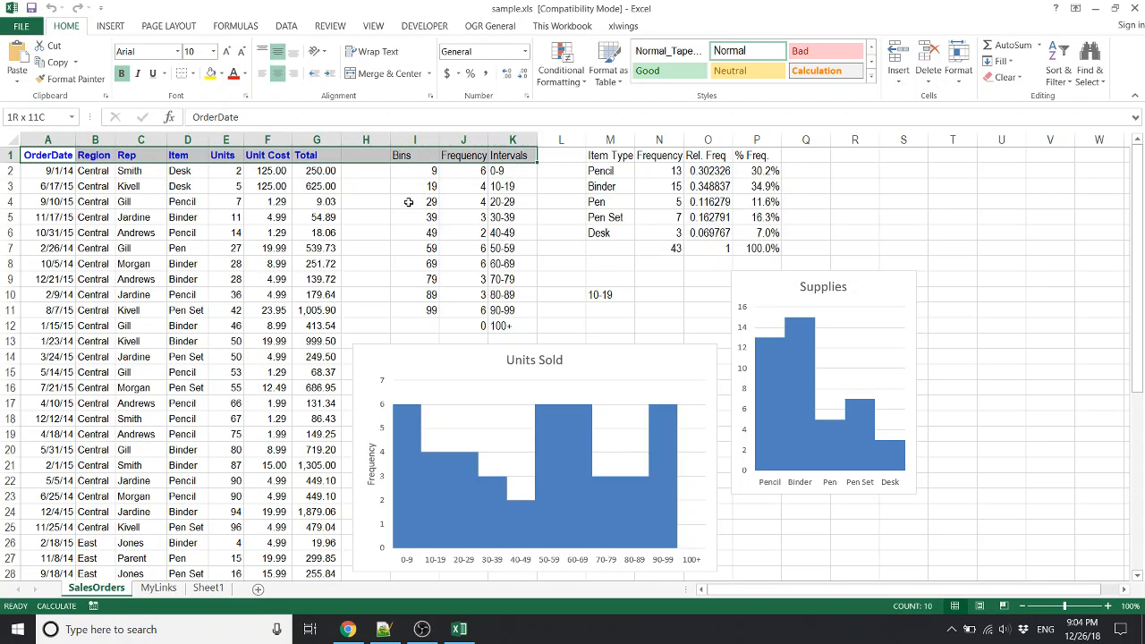
key("ctrl+shift+Right")
key("ctrl+shift+Right")
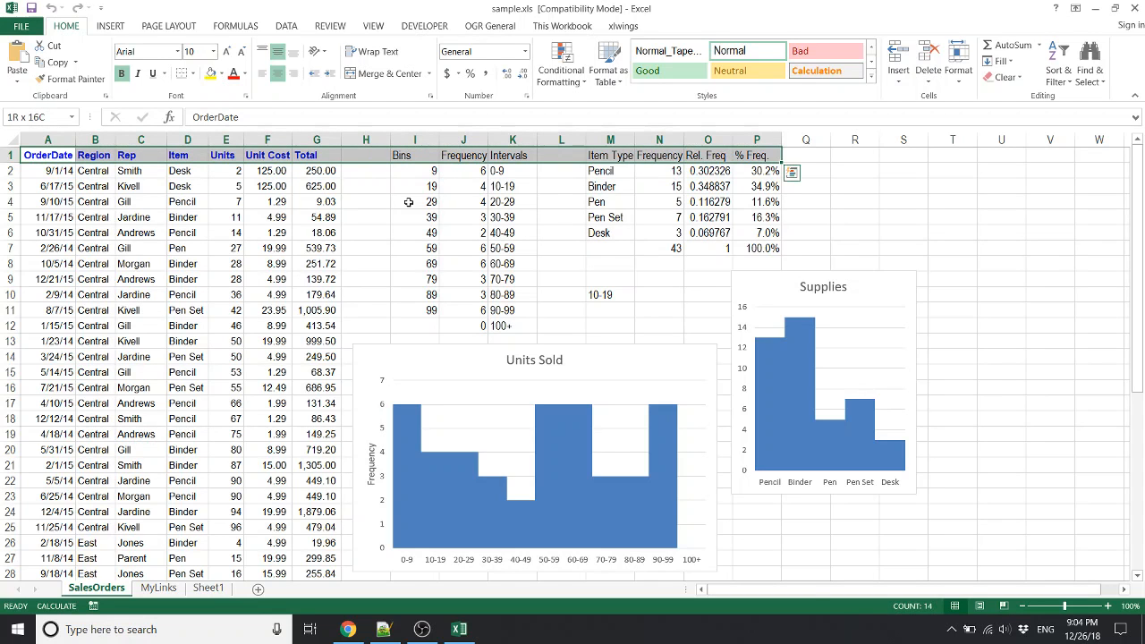
key("ctrl+shift+Down")
key("ctrl+Home")
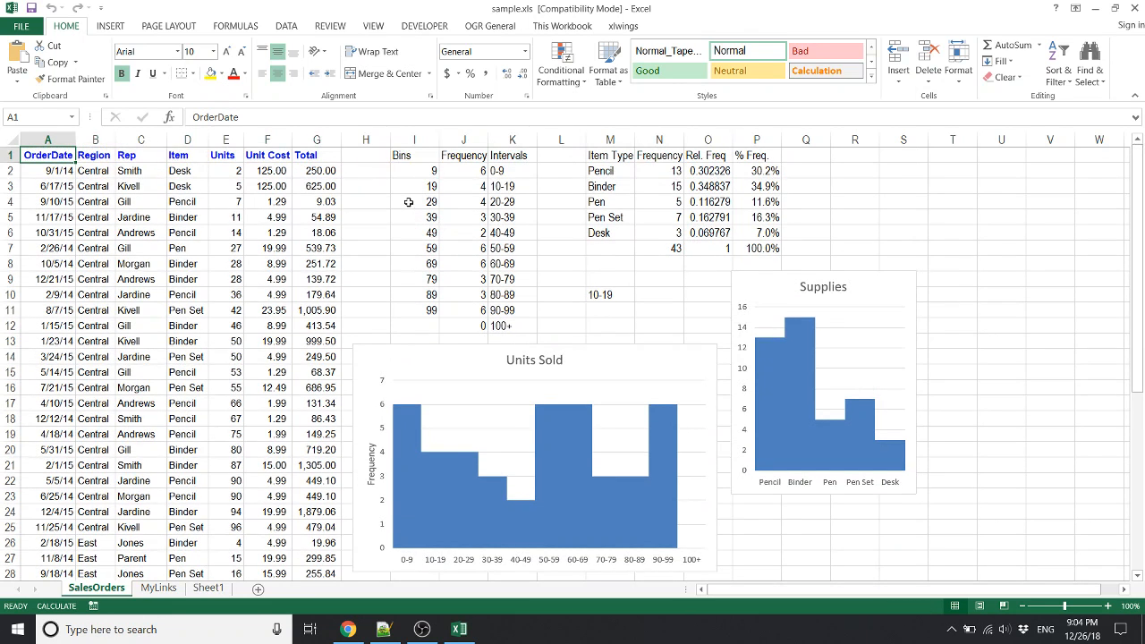
Jump along the header row to G1 and back, down to the table's last row and across it, and return to A1.
key("ctrl+Right")
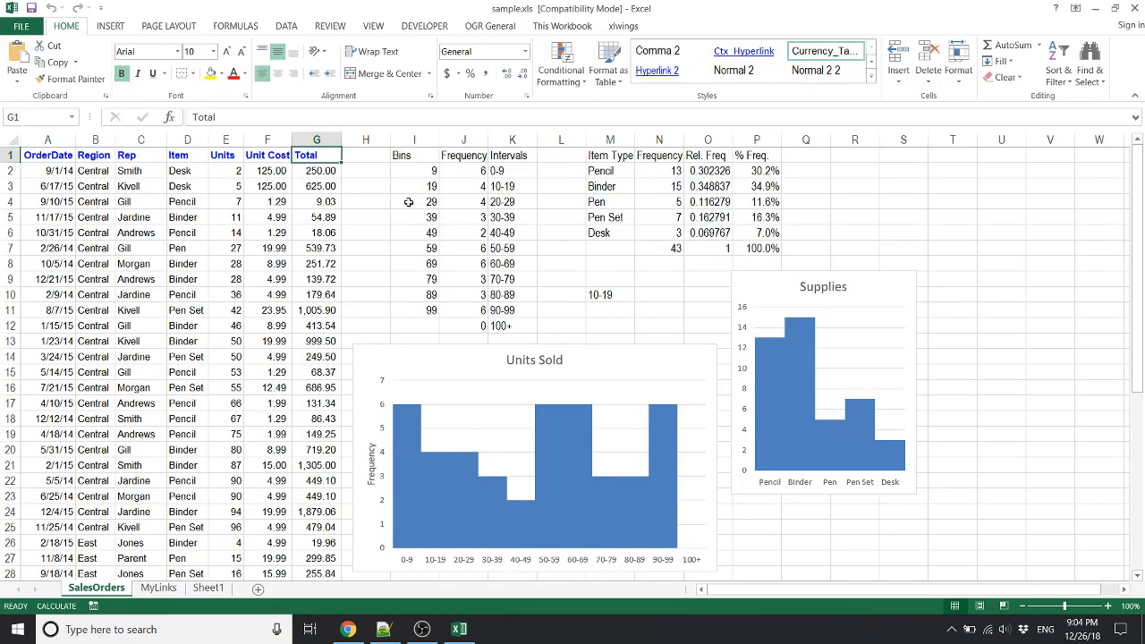
key("ctrl+Left")
key("ctrl+Down")
key("ctrl+Right")
key("ctrl+Home")
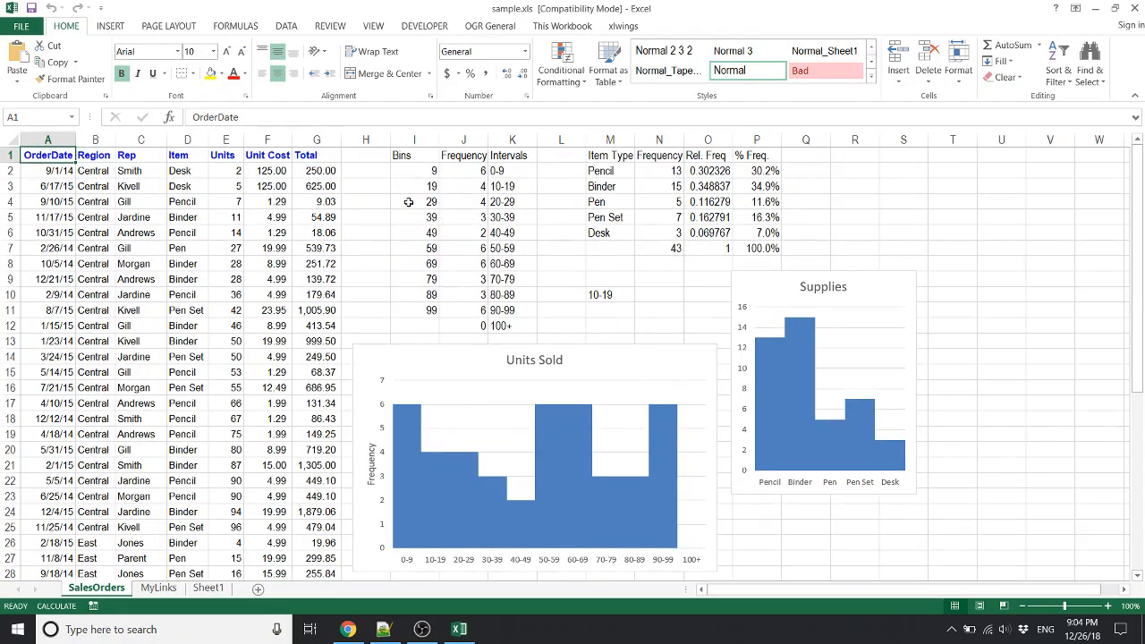
Jump across row 2 and return to A1, and go around the order table's four corners counterclockwise back to A1.
key("Down")
key("ctrl+Right")
key("ctrl+Home")
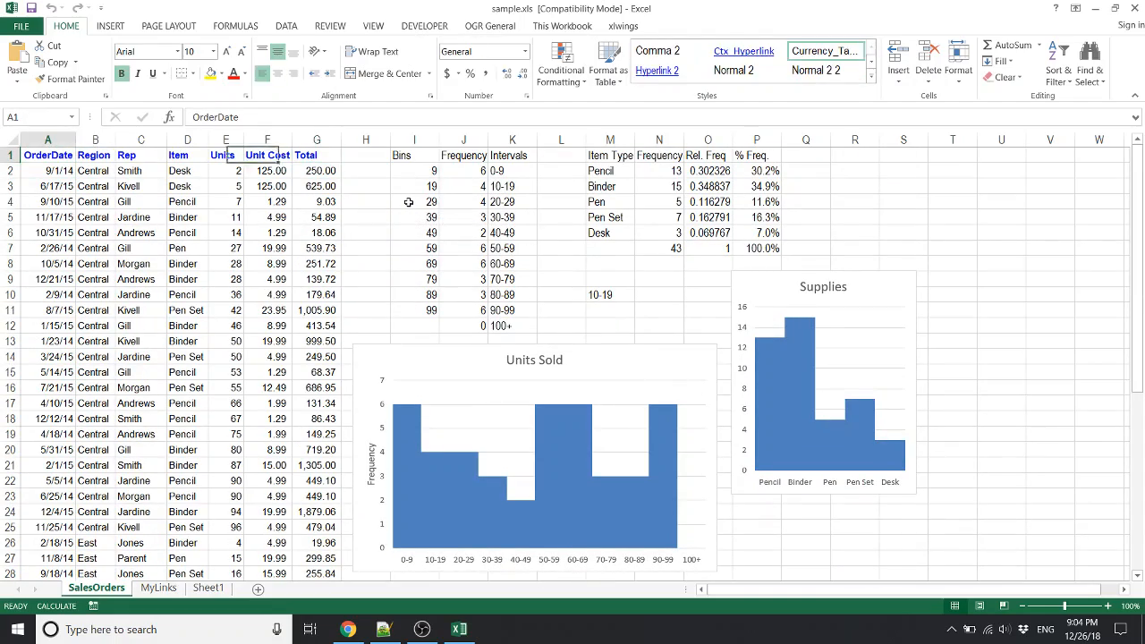
key("ctrl+Down")
key("ctrl+Right")
key("ctrl+Up")
key("ctrl+Left")
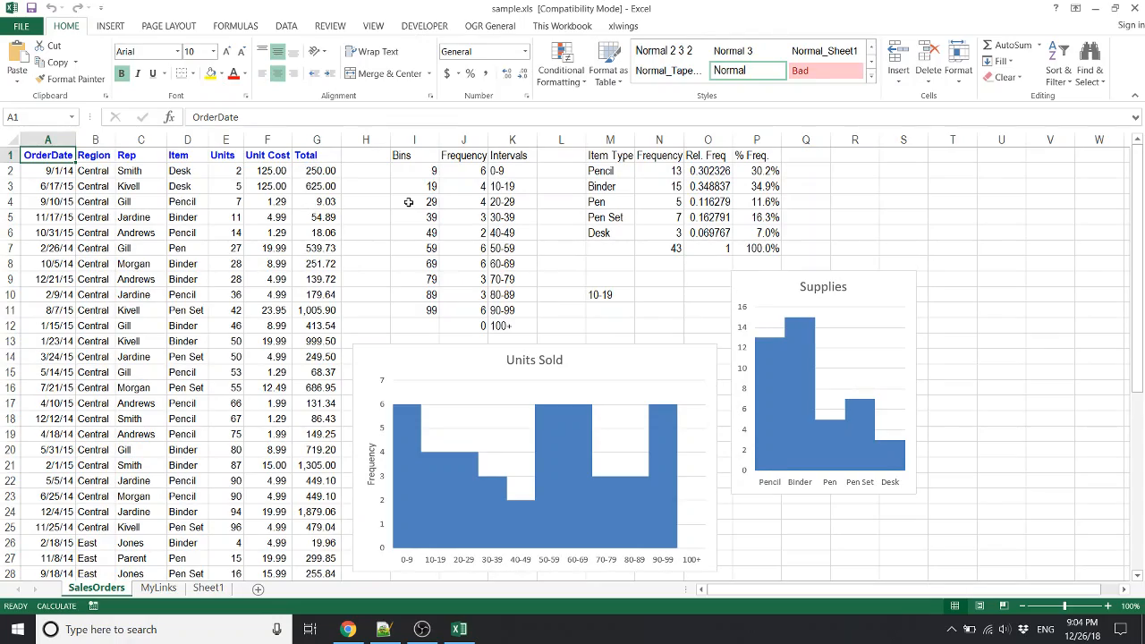
Jump from A1 down to the order table's last row, across to column G, and up to G1.
scroll(408, 202, "down", 5)
scroll(408, 202, "up", 5)
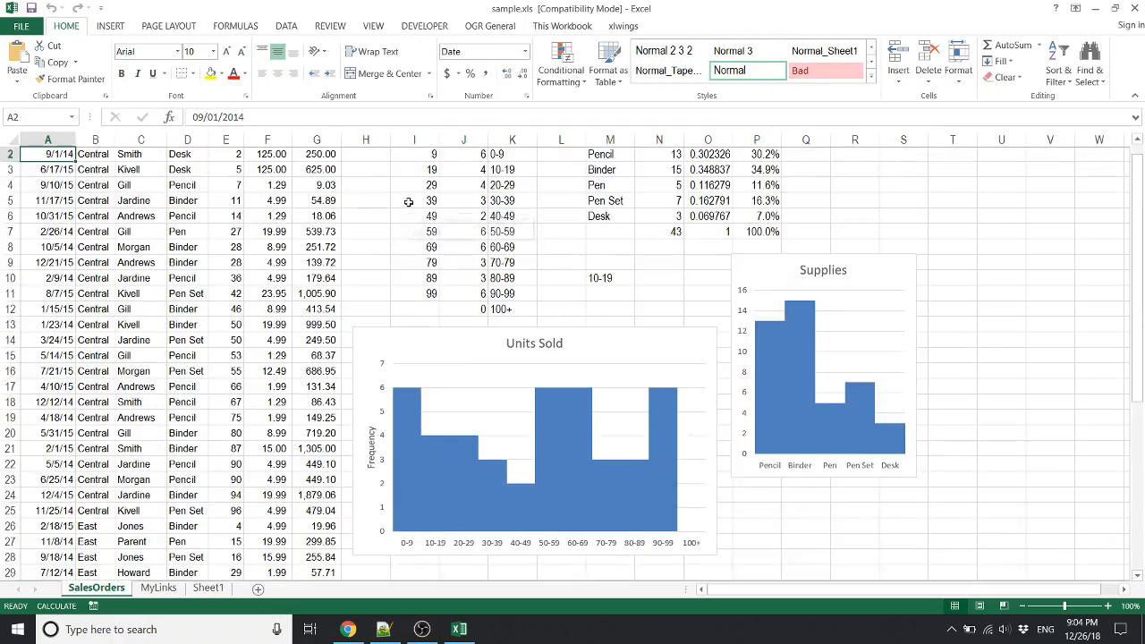
key("ctrl+Down")
key("ctrl+Right")
key("ctrl+Up")
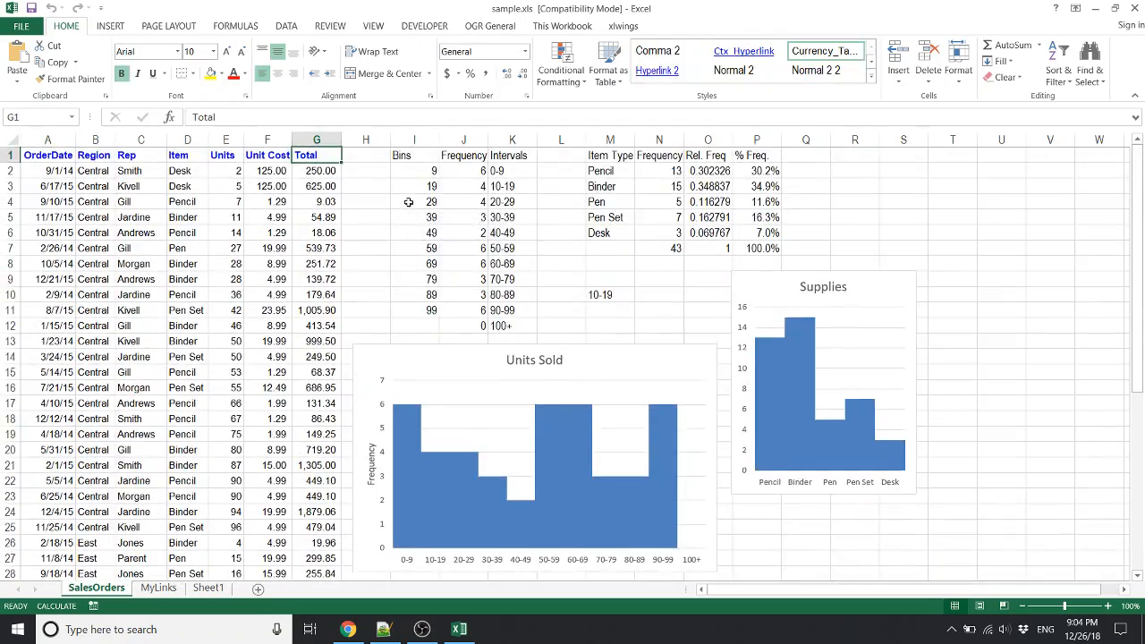
Move cell by cell from G1 to the Bins header in I1 and back to the Unit Cost header in F1.
key("Right")
key("Down")
key("Down")
key("Right")
key("Up")
key("Up")
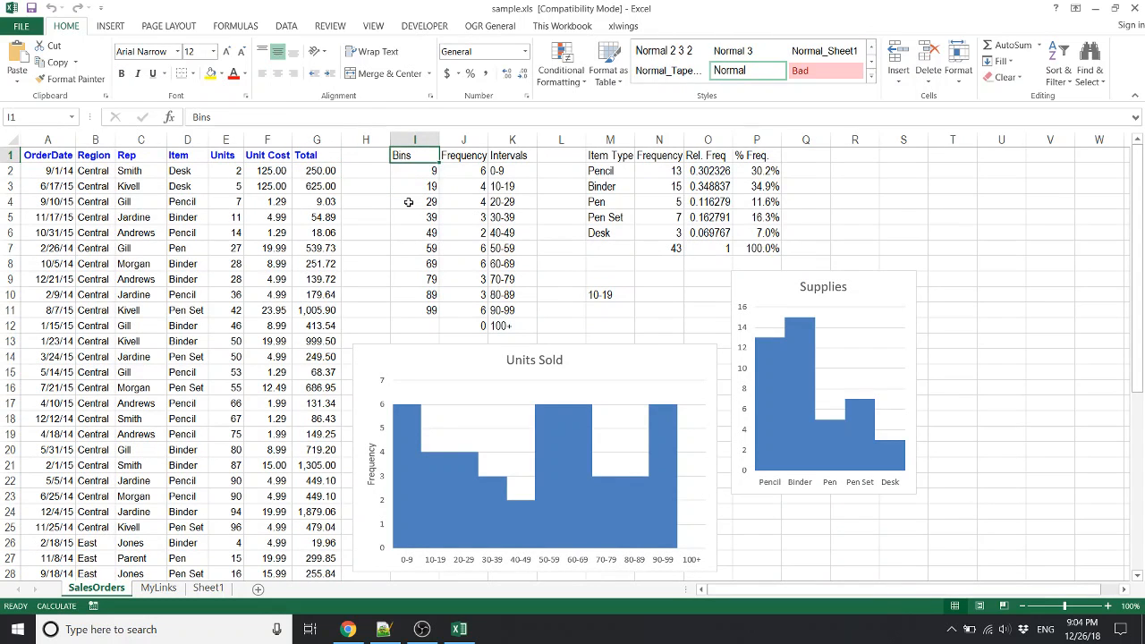
key("Left")
key("Left")
key("Left")
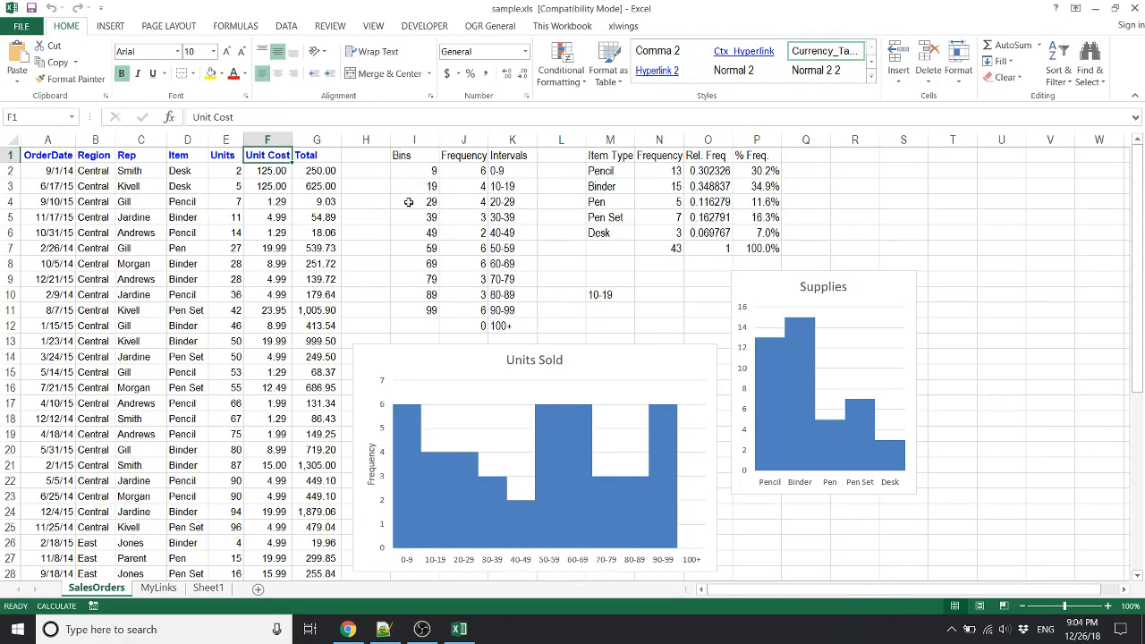
From cell F4 in the Unit Cost column, select the whole order table and extend the selection to the entire sheet.
key("ctrl+Down")
key("ctrl+Up")
key("Down")
key("Down")
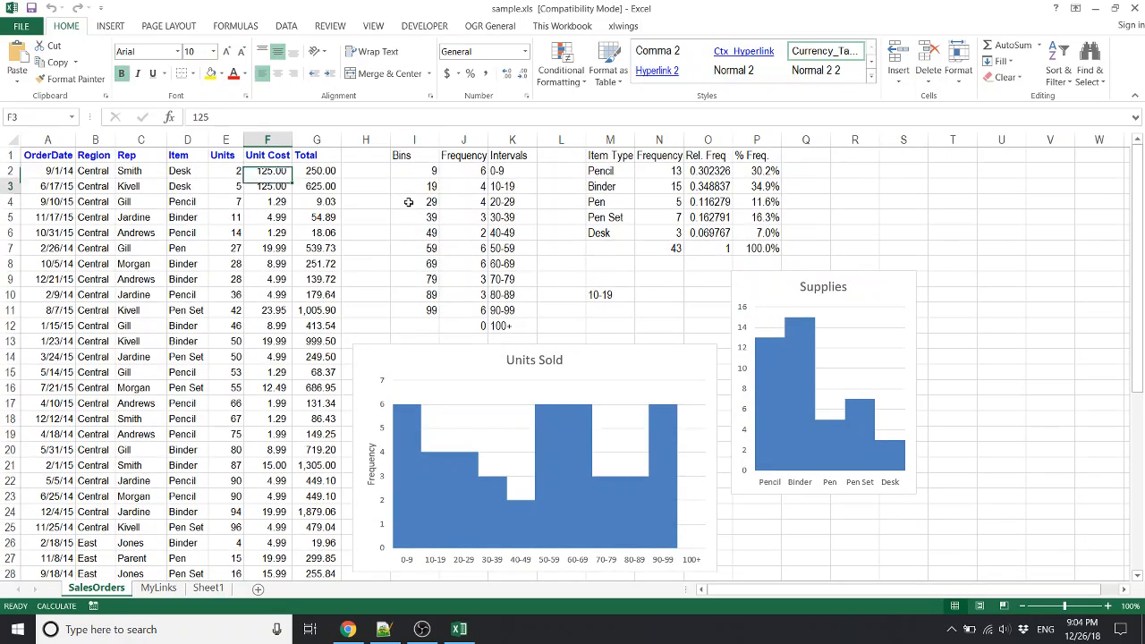
key("Down")
key("ctrl+a")
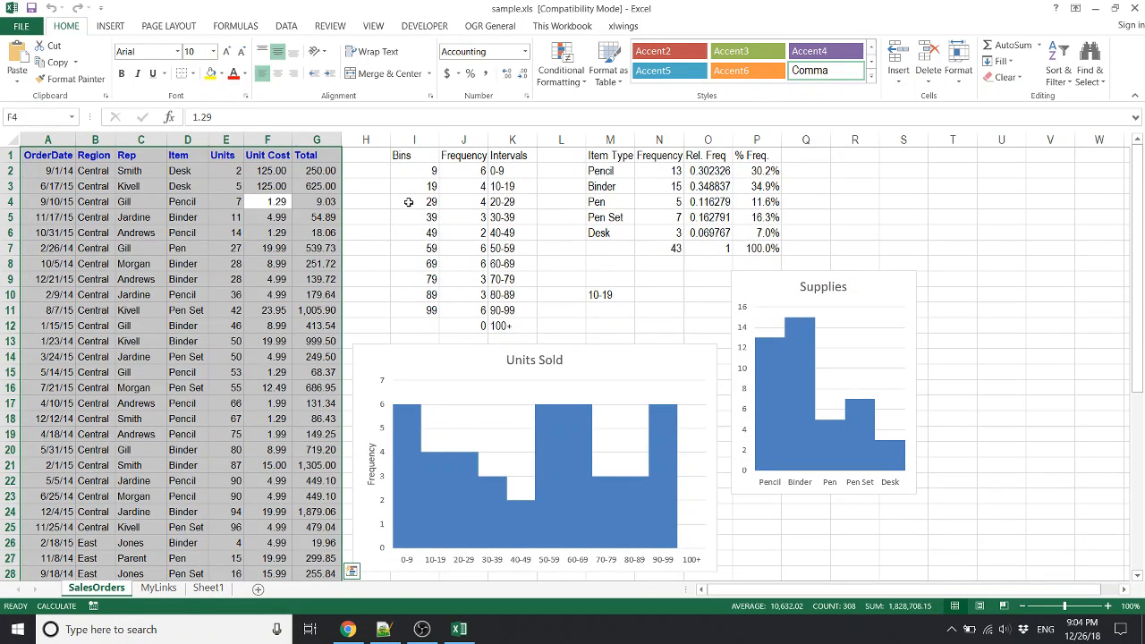
key("ctrl+a")
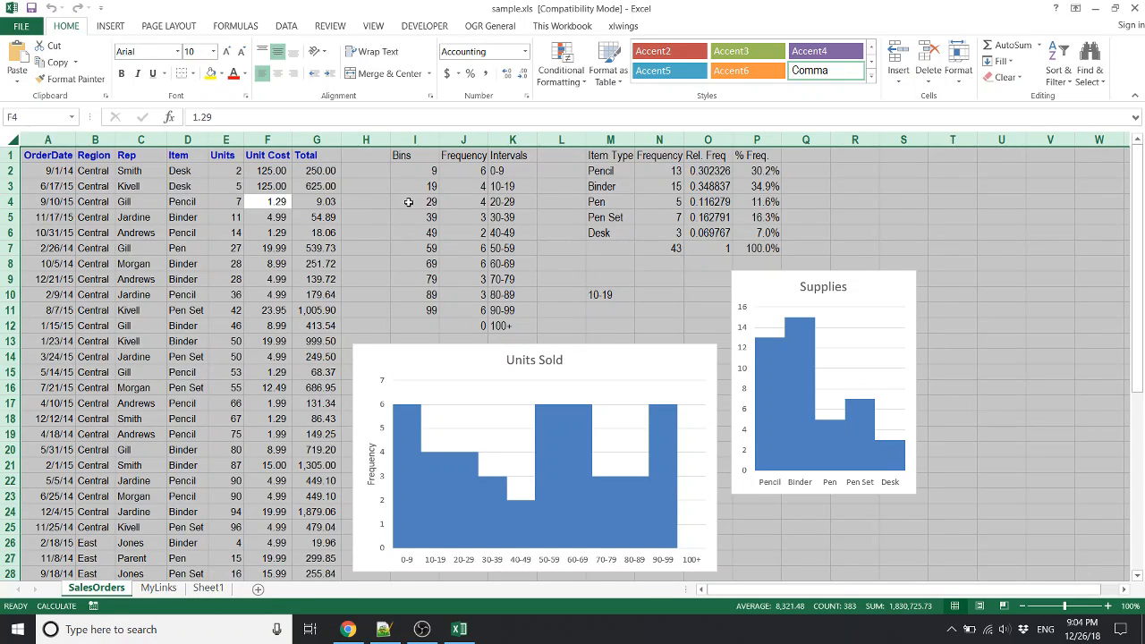
Clear the sheet selection, move down the Unit Cost column to F11, and go to the start of that row, A11.
key("Up")
key("Down")
key("Down")
key("Down")
key("Down")
key("Down")
key("Down")
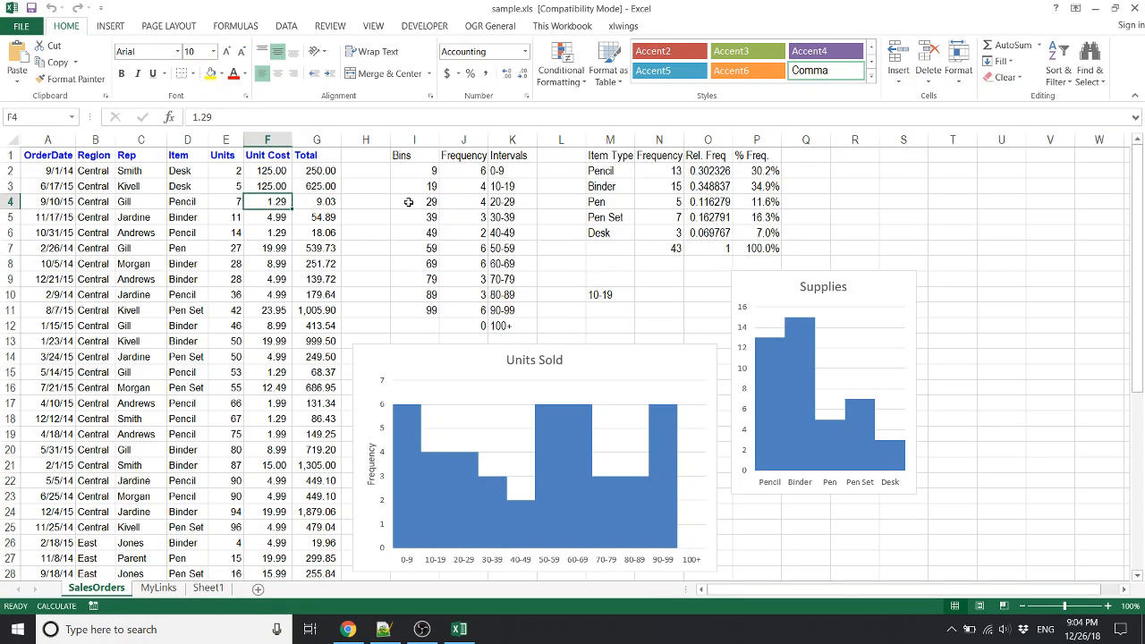
key("Down")
key("Down")
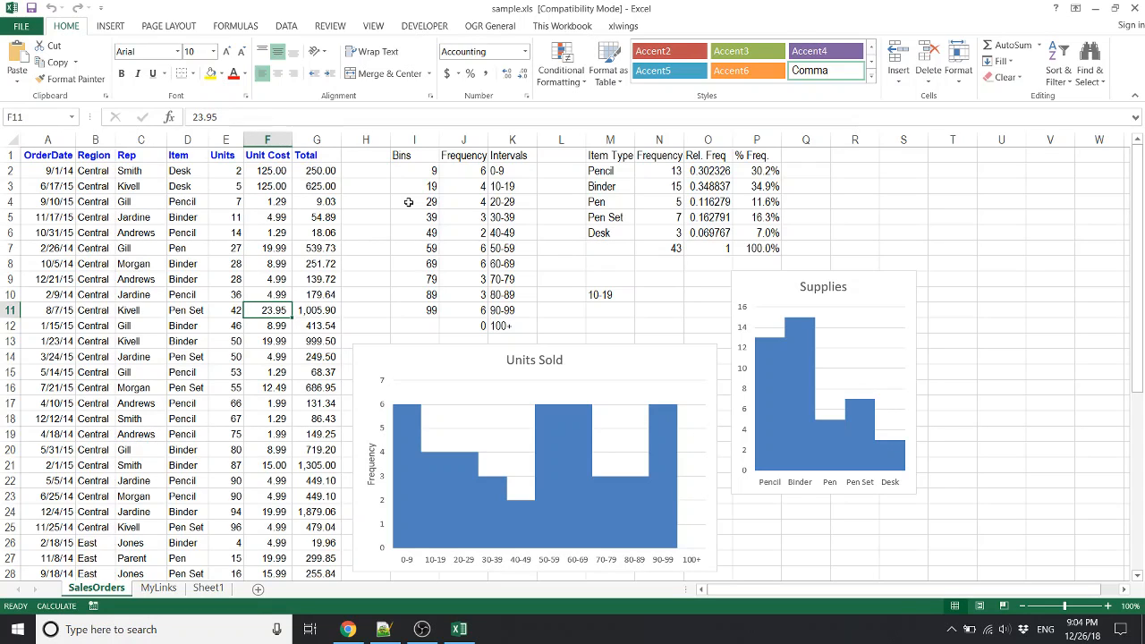
key("Home")
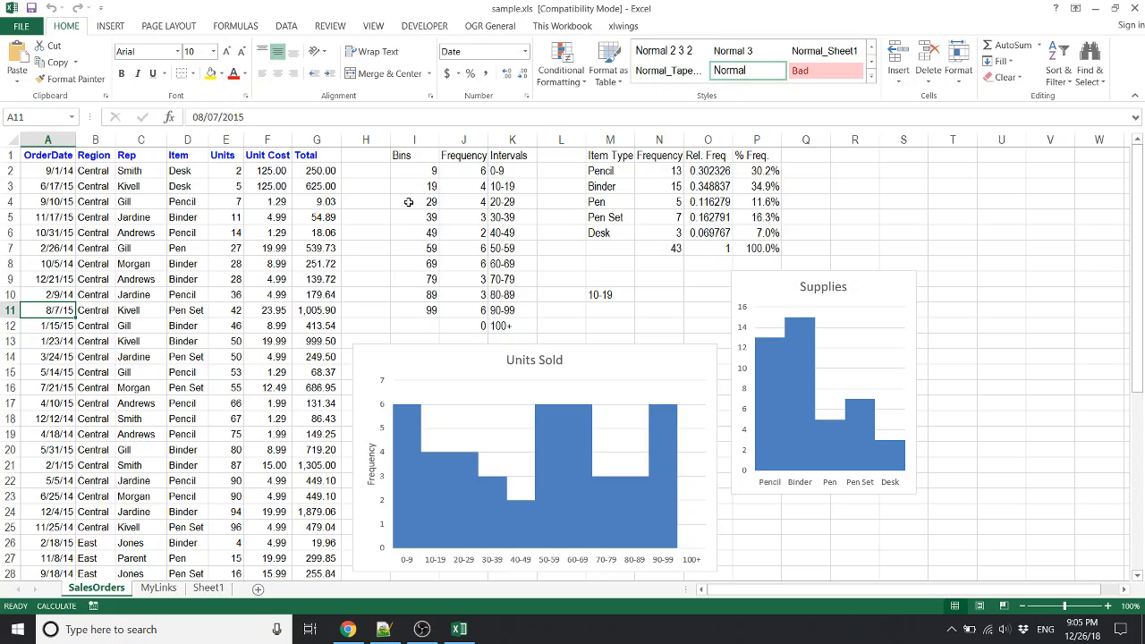
Jump from A11 across the data blocks to I11 and return to the start of row 11.
key("ctrl+Right")
key("ctrl+Right")
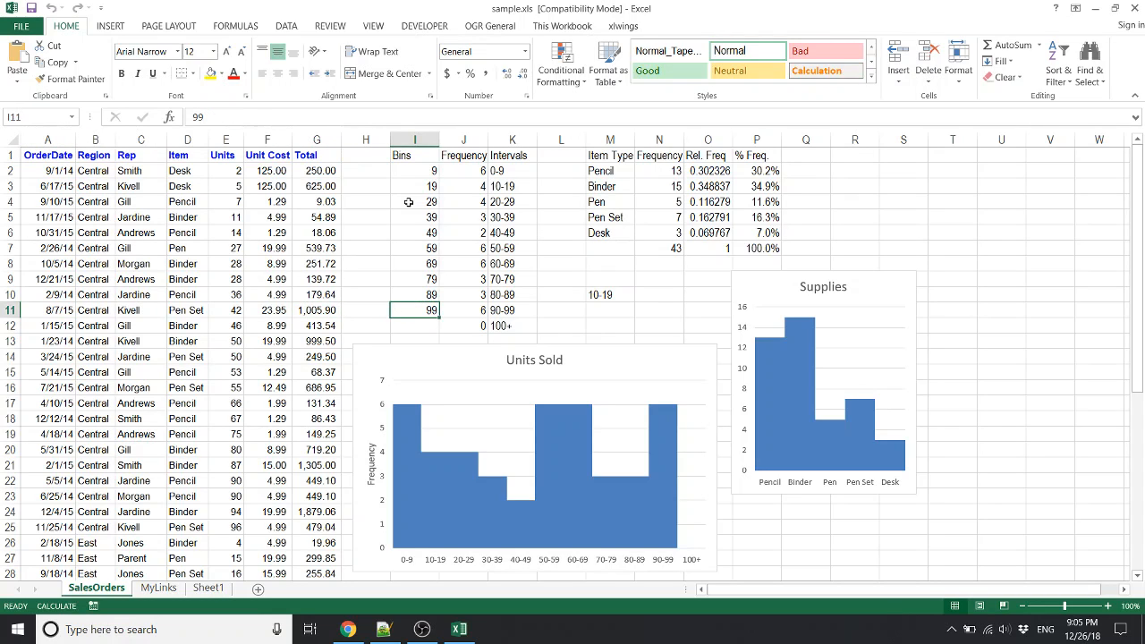
key("Home")
key("Right")
key("Left")
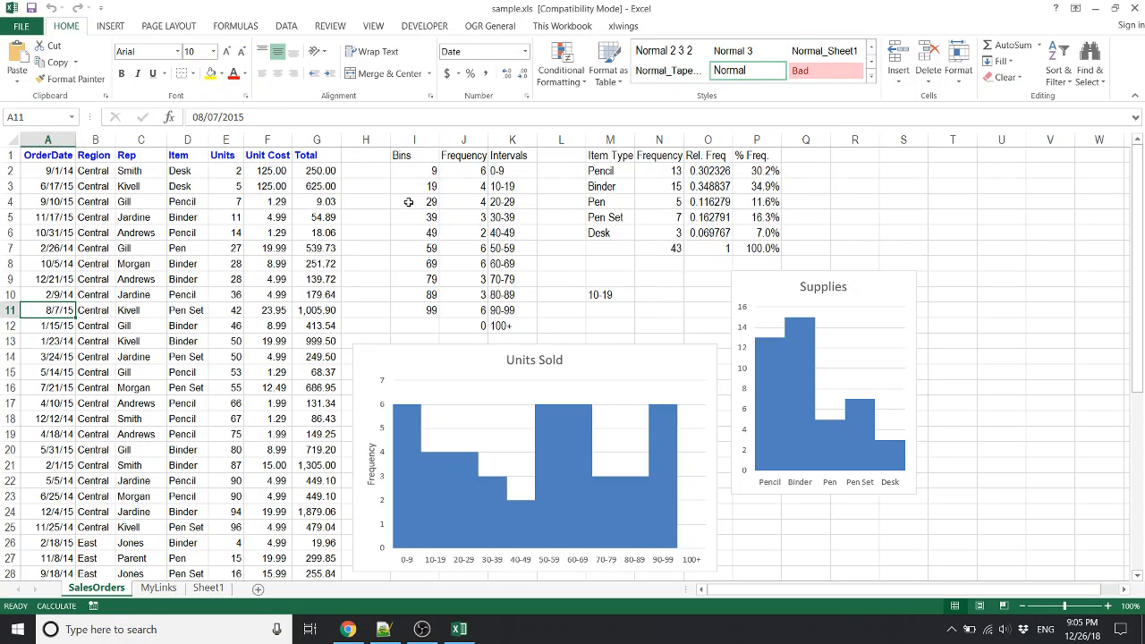
Move to A12, jump to the edge of the data across and down, and return to A1.
key("Down")
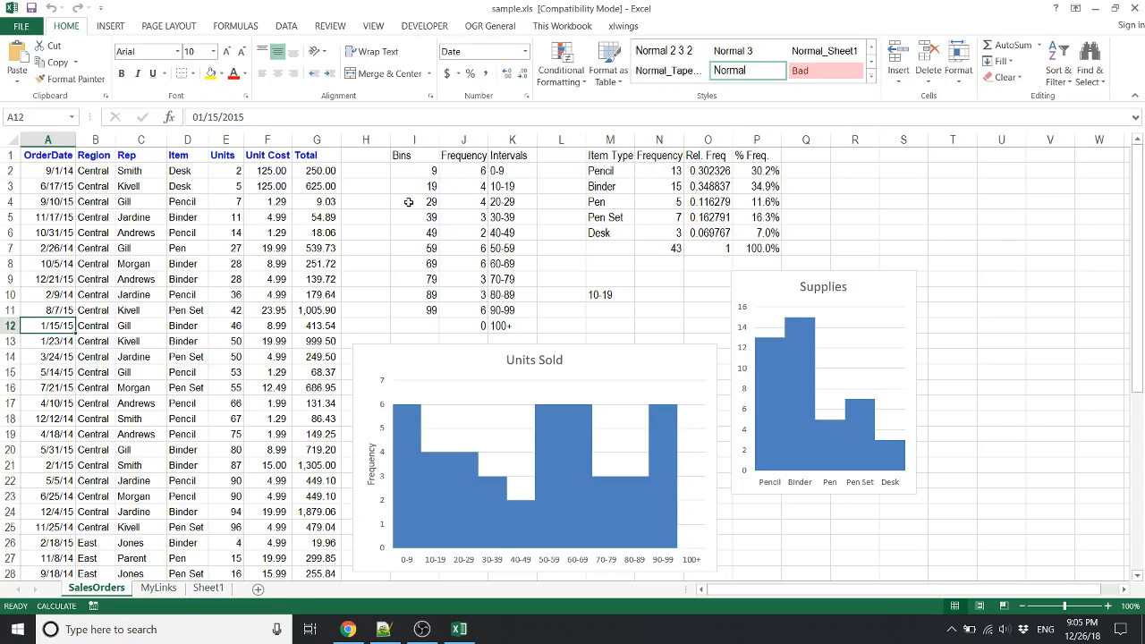
key("ctrl+Right")
key("ctrl+Down")
key("ctrl+Home")
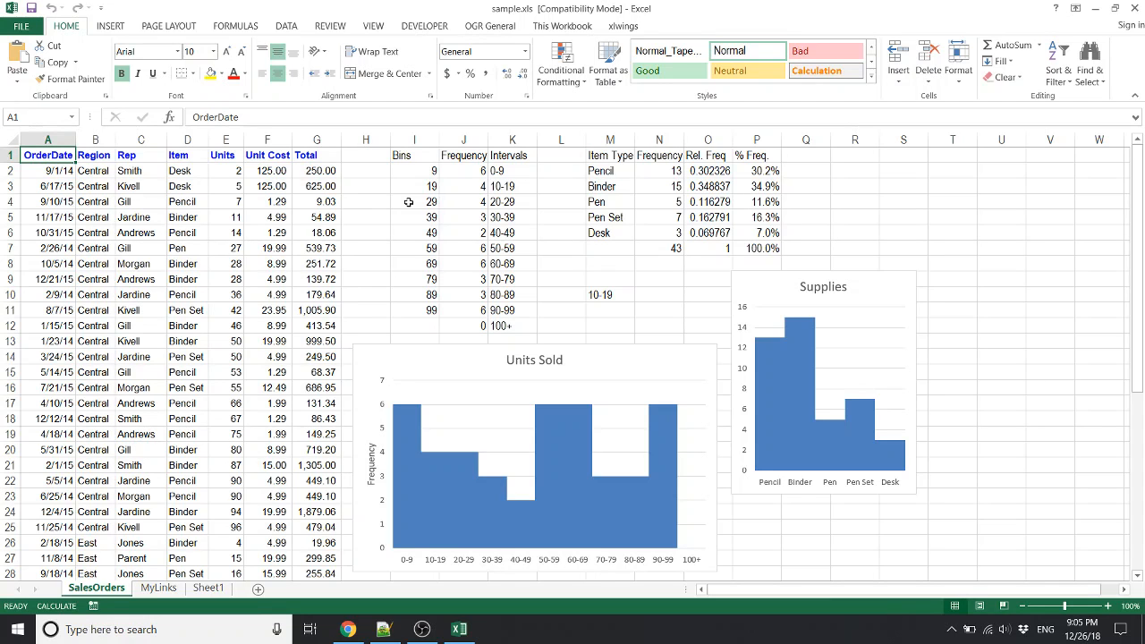
Go to the sheet's last used cell, P49, and jump up column P to the % Freq. header in P1.
key("ctrl+End")
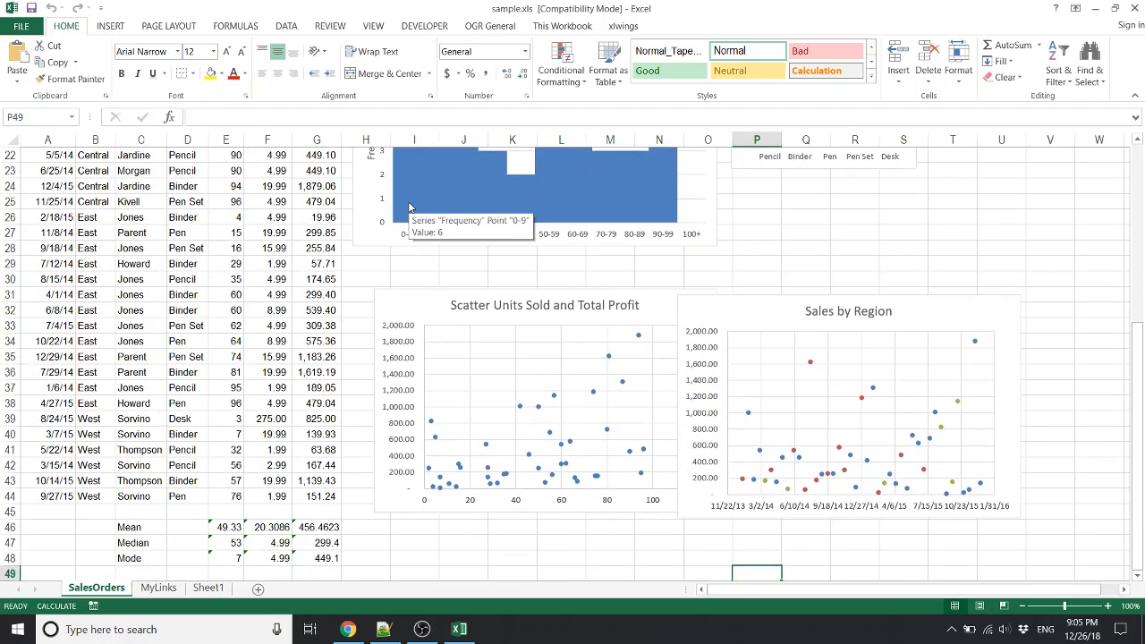
key("Up")
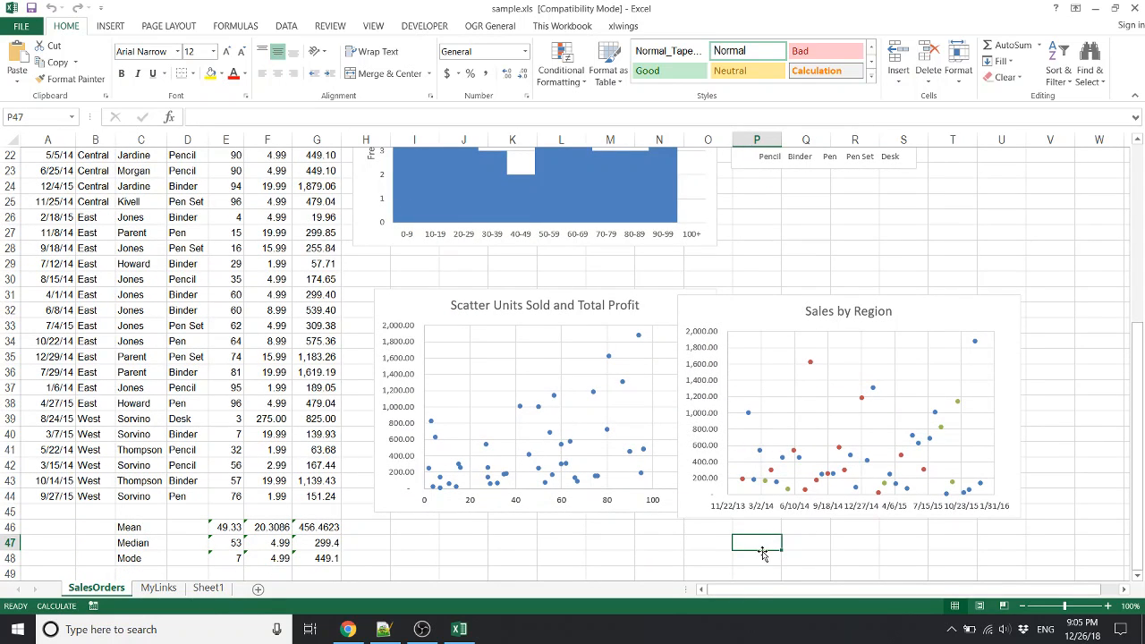
key("Up")
key("Up")
key("ctrl+Up")
key("ctrl+Up")
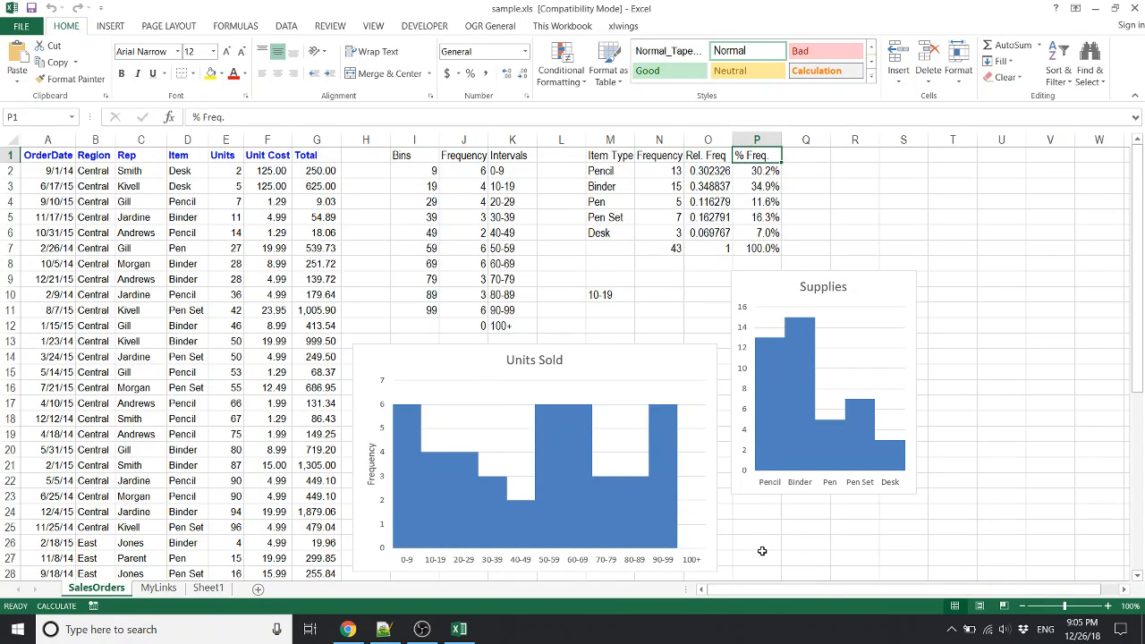
Select cell P48 below the Sales by Region chart and return to A1 from there.
scroll(761, 550, "down", 7)
left_click(761, 550)
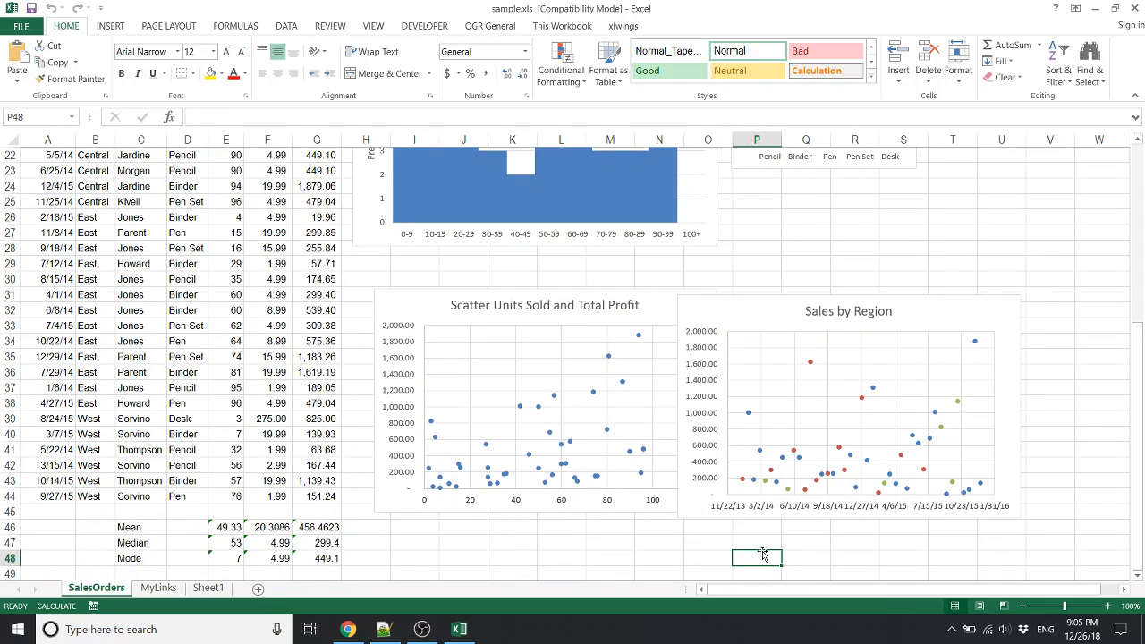
key("ctrl+Home")
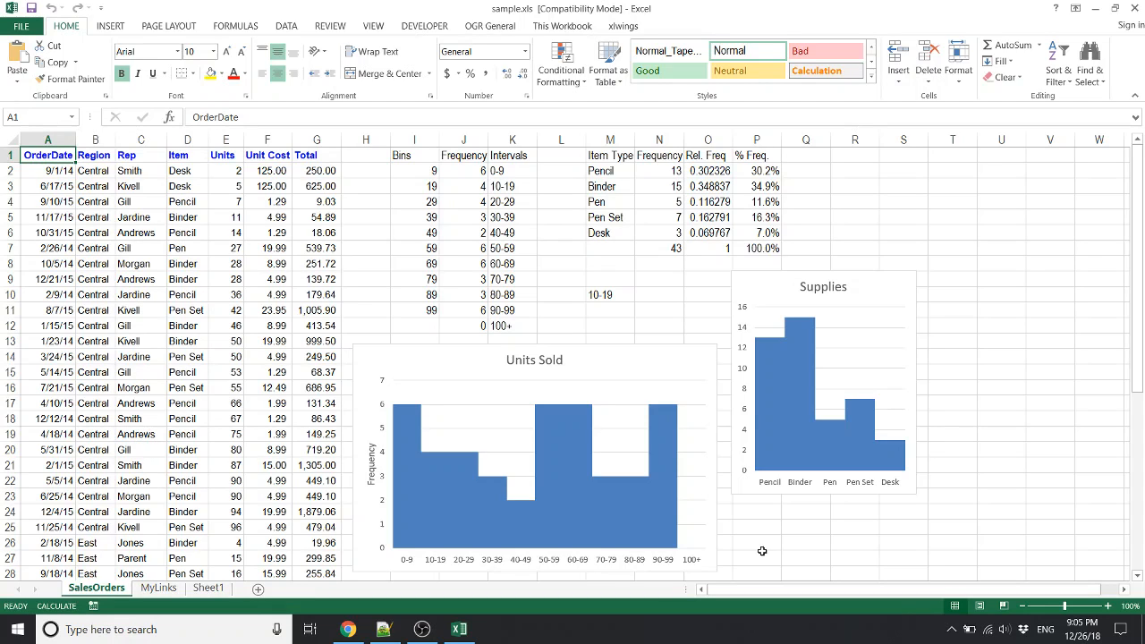
Move from A1 to cell C3 in the Rep column.
key("Right")
key("Down")
key("Down")
key("Right")
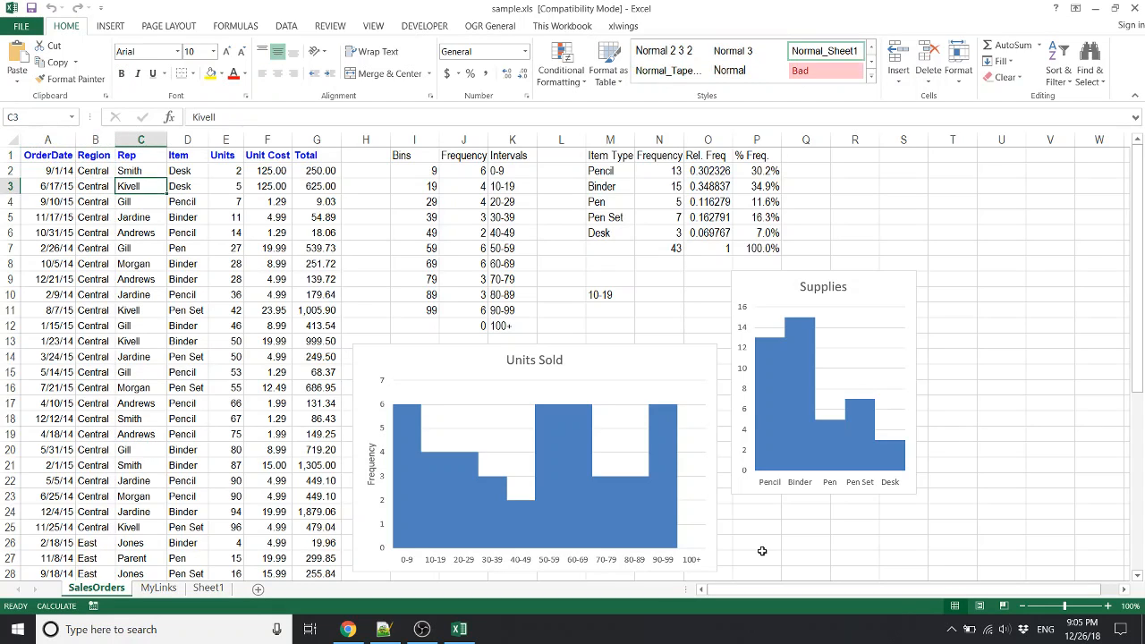
key("Down")
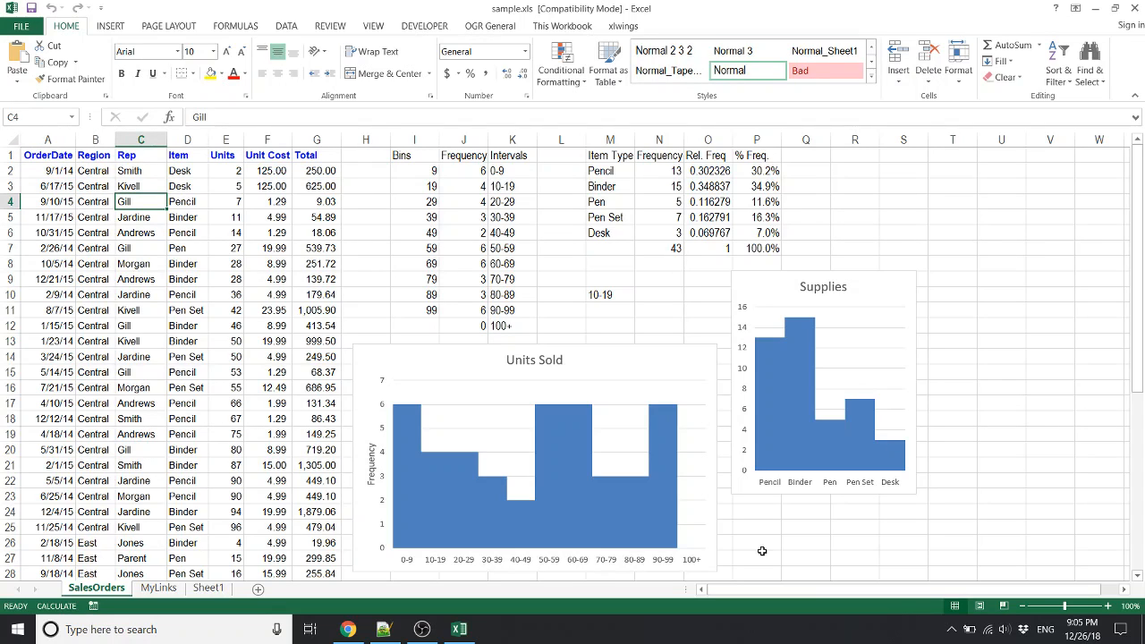
key("Up")
key("Up")
key("Down")
key("Down")
key("Down")
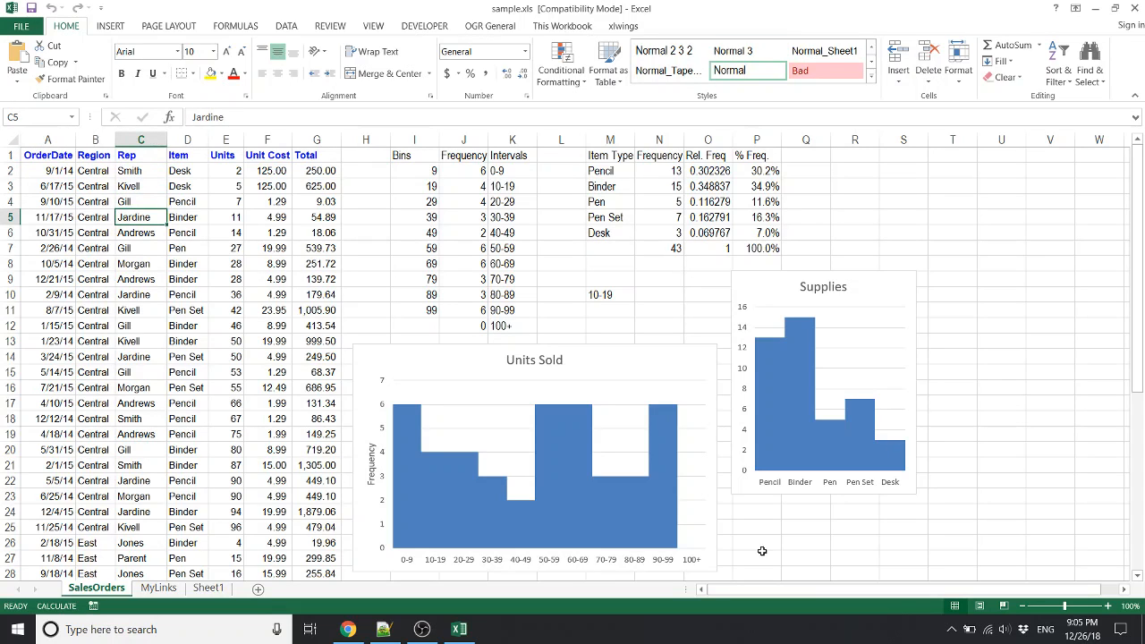
key("Up")
key("Up")
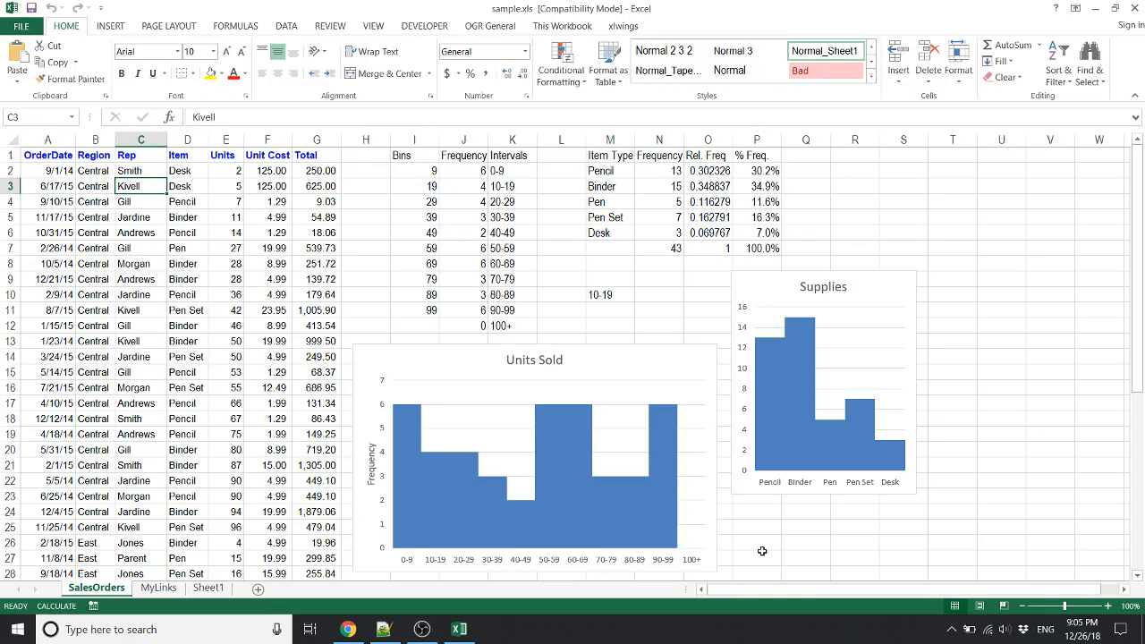
Select the entire Rep column from cell C3, and clear the selection by moving to C2.
key("ctrl+space")
key("shift+BackSpace")
key("ctrl+space")
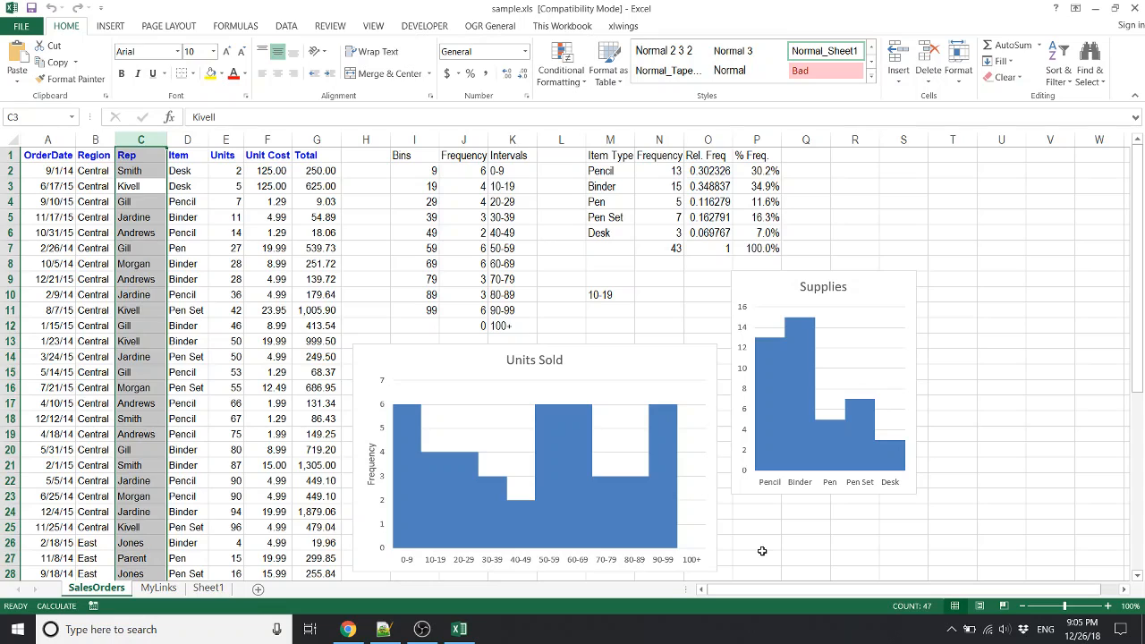
key("Up")
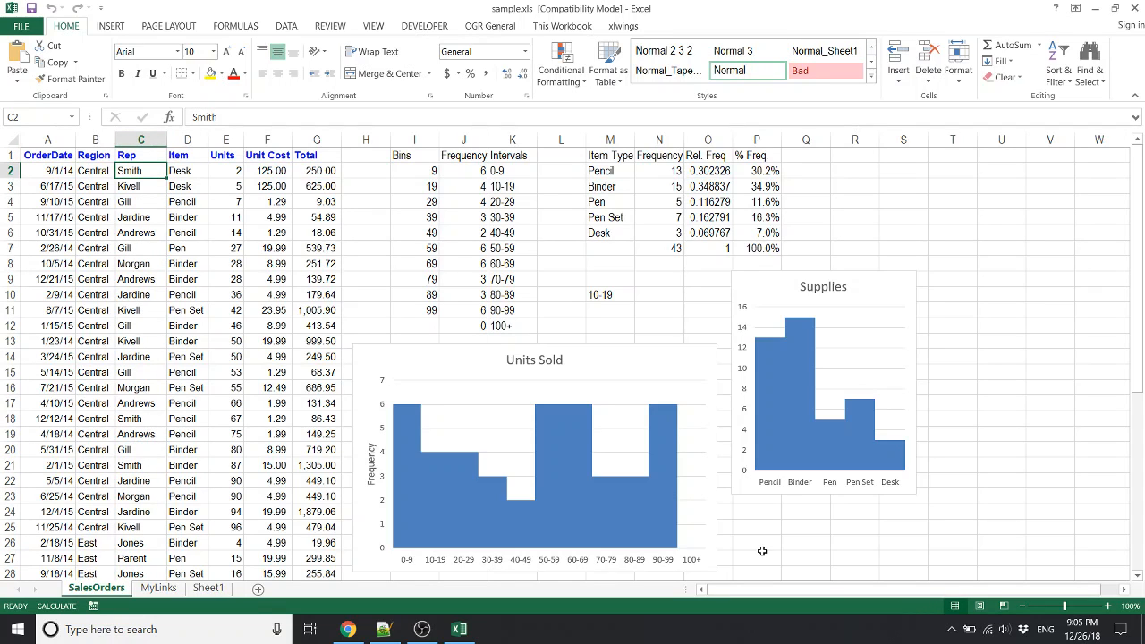
Extend a selection from C2 to F2, expand it to the entire columns C to F, and copy them.
key("ctrl+space")
key("Left")
key("Right")
key("shift+Right")
key("shift+Right")
key("shift+Right")
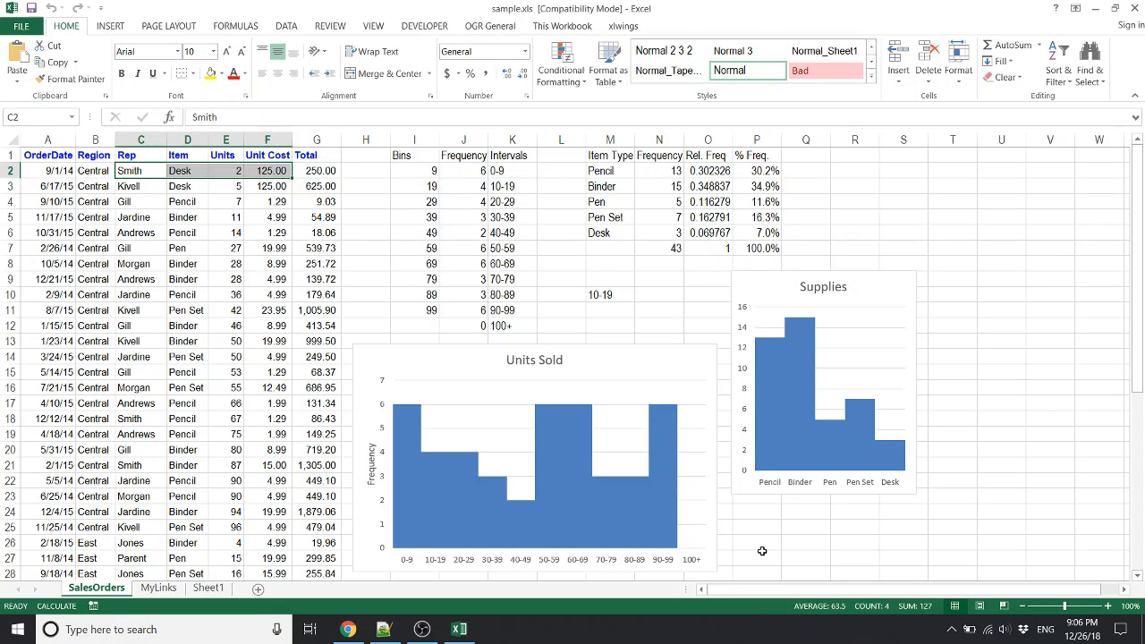
key("ctrl+shift+Down")
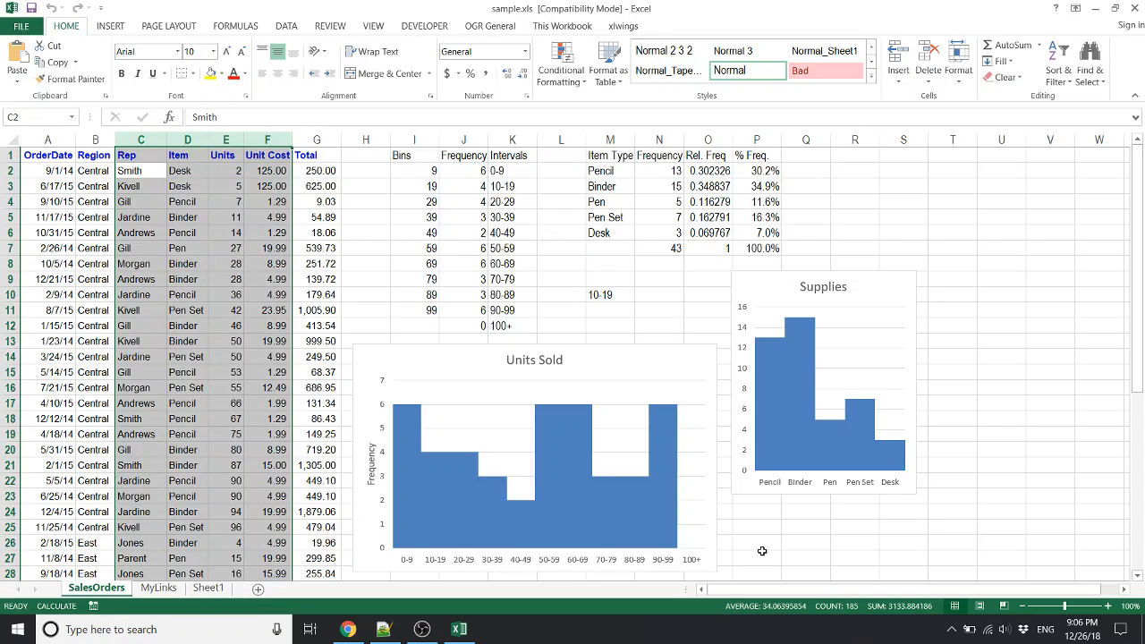
key("ctrl+c")
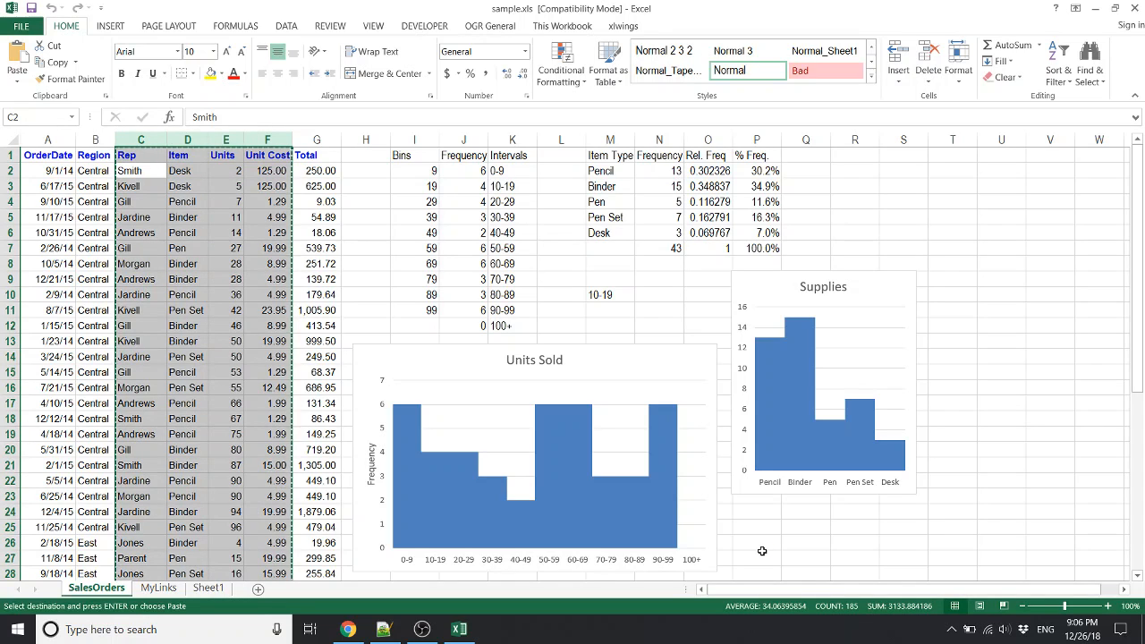
Select cells B4 to B7 in the Region column and expand the selection to the entire rows 4 to 7.
key("Down")
key("Left")
key("Down")
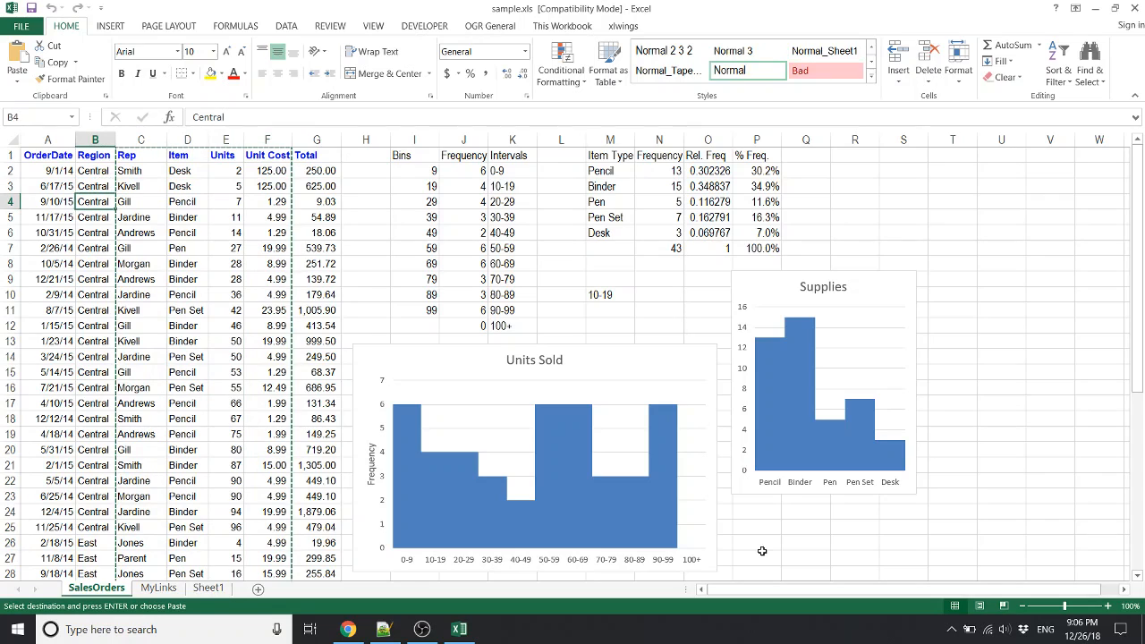
key("shift+Down")
key("shift+Down")
key("shift+Down")
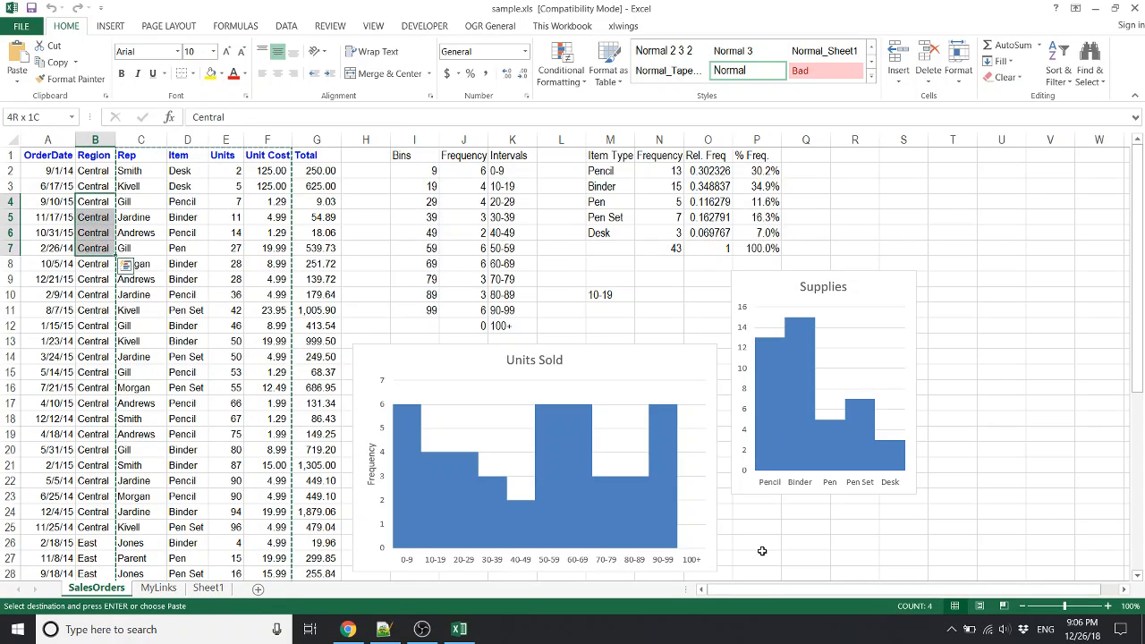
key("shift+space")
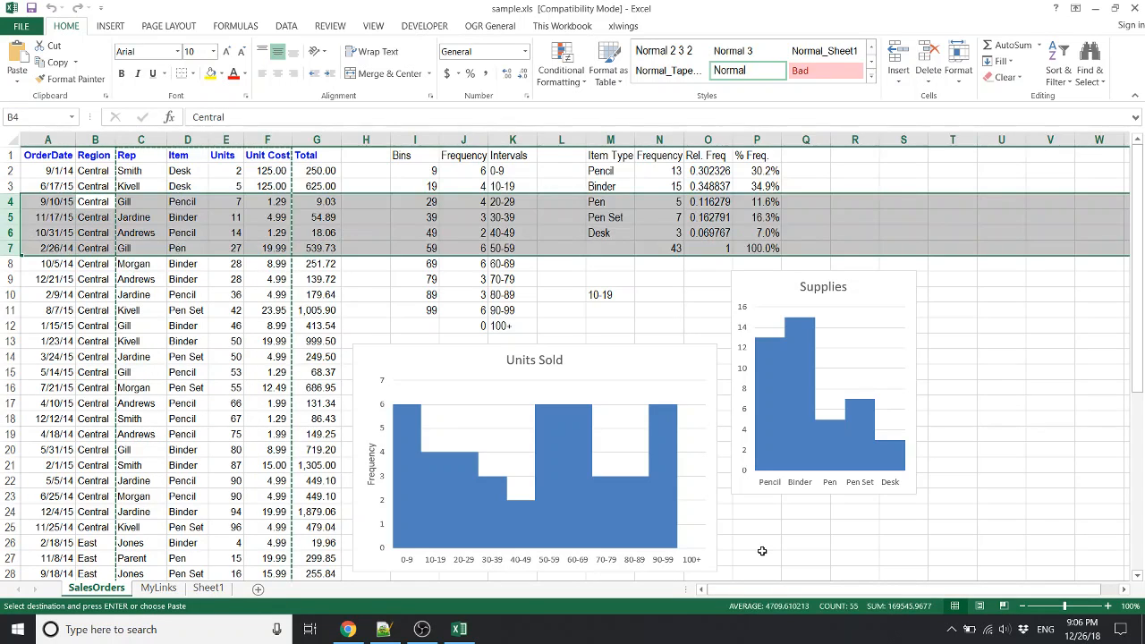
Move through rows 5 and 6 to cell C6 and select the entire row 6.
key("Down")
key("Down")
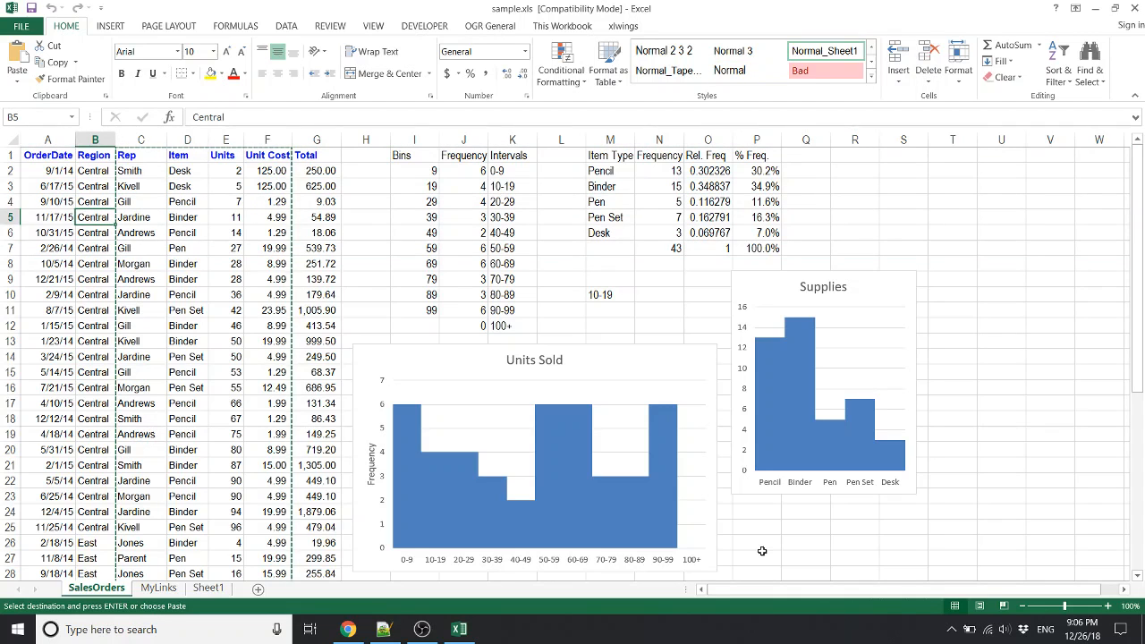
key("shift+space")
key("Left")
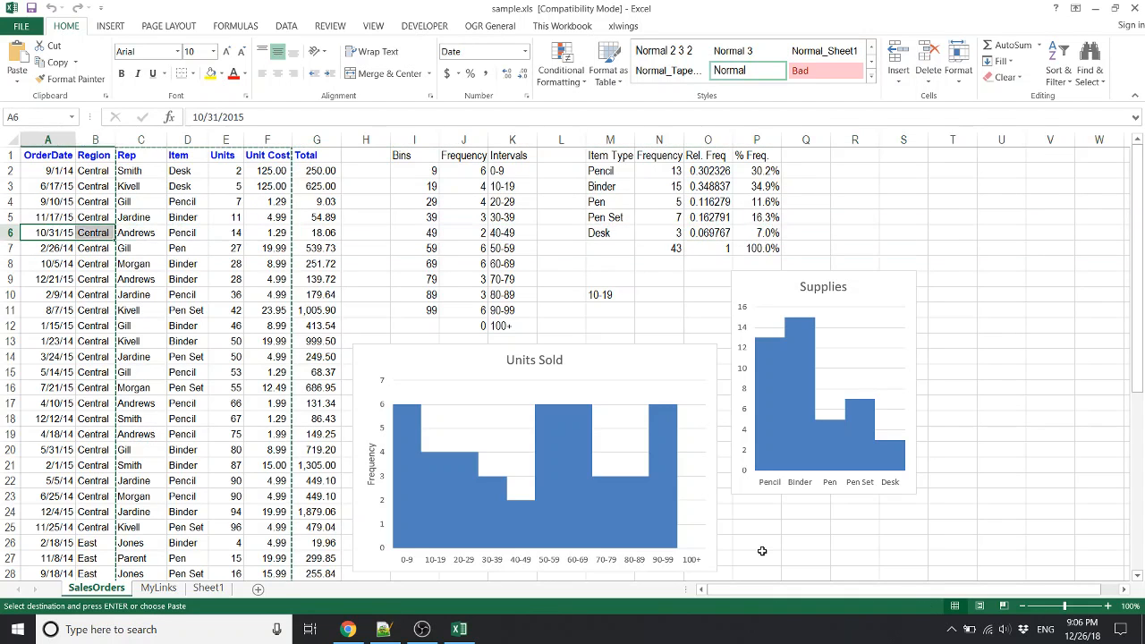
key("Right")
key("Right")
key("shift+space")
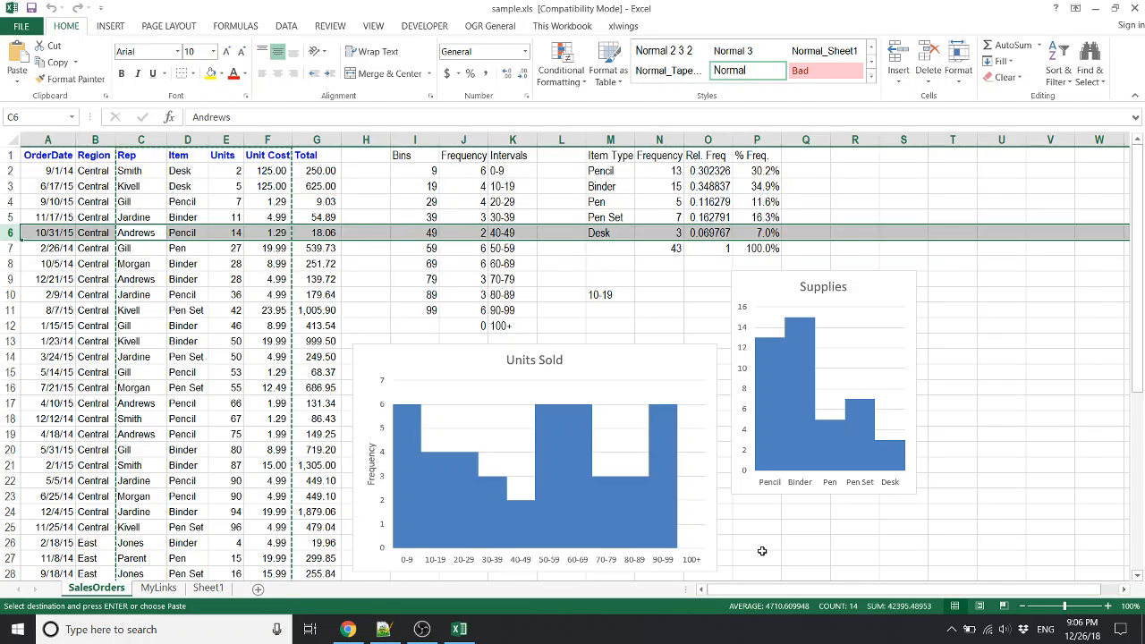
Select the entire row 5, and clear the selection by moving to C3 and cancelling the pending copy.
key("Up")
key("Up")
key("Down")
key("shift+space")
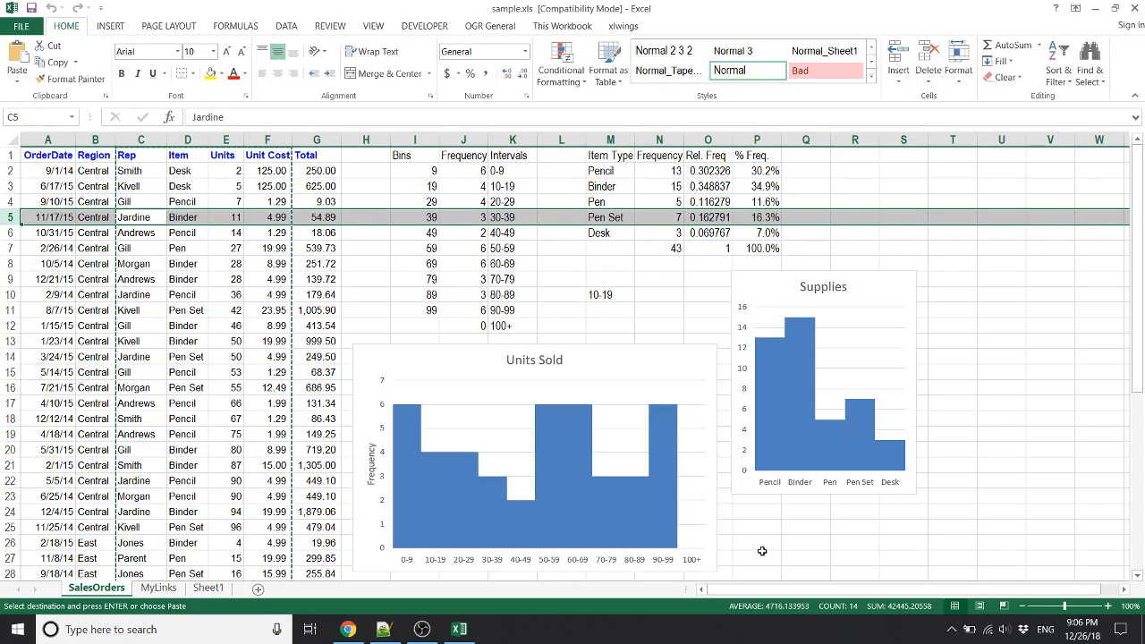
key("Up")
key("Up")
key("Escape")
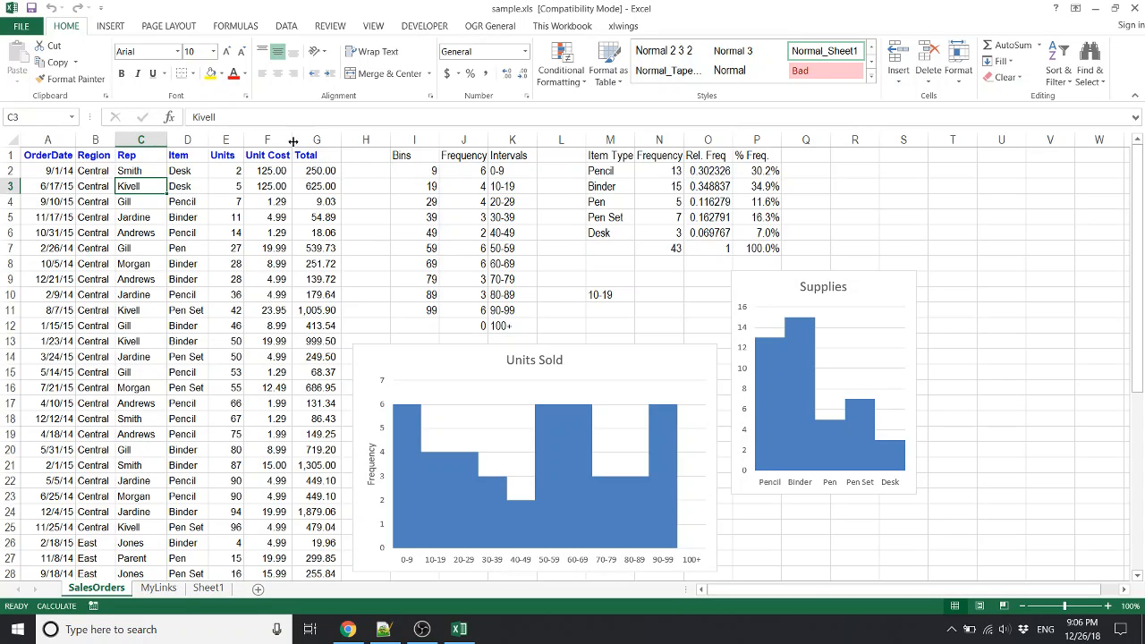
Narrow the Unit Cost column until its values no longer fit, and inspect cells F2 and G3.
left_click_drag(292, 139, 264, 141)
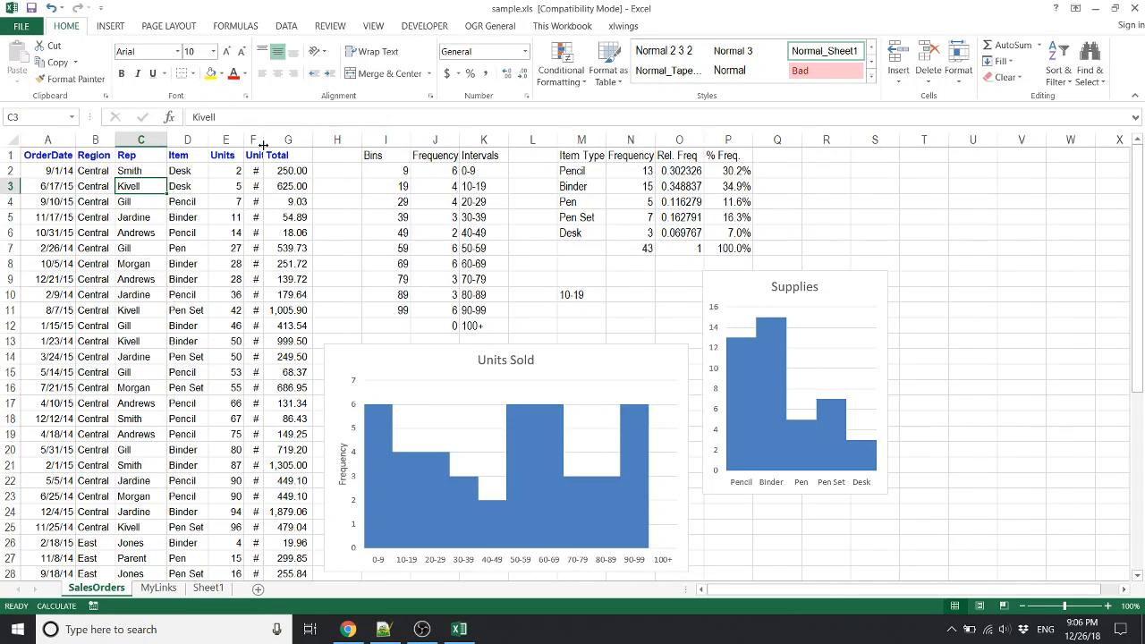
left_click(260, 201)
key("Up")
key("Up")
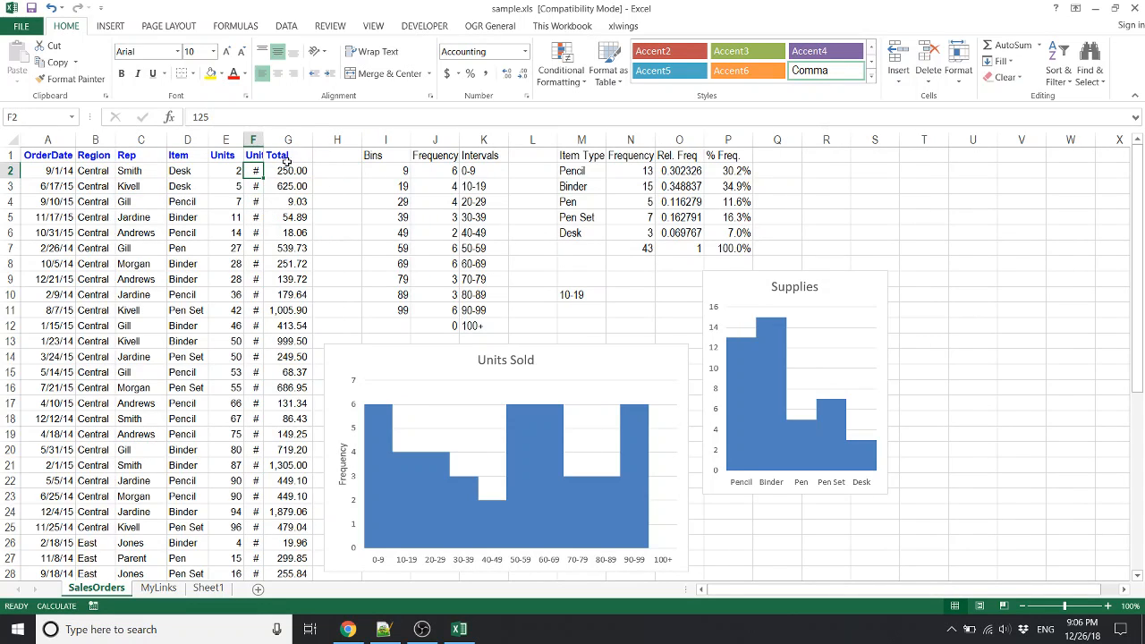
left_click(281, 184)
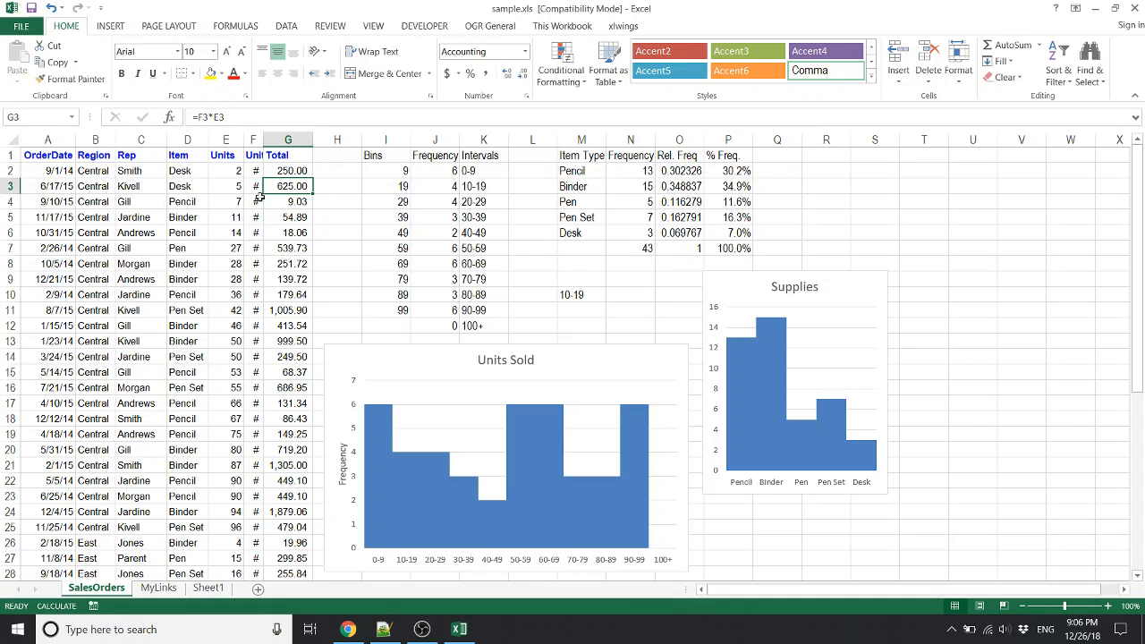
Select the Unit Cost data from header cell F1 down to the last entry and autofit the column width.
left_click(253, 182)
key("Down")
key("Down")
key("Down")
key("ctrl+Up")
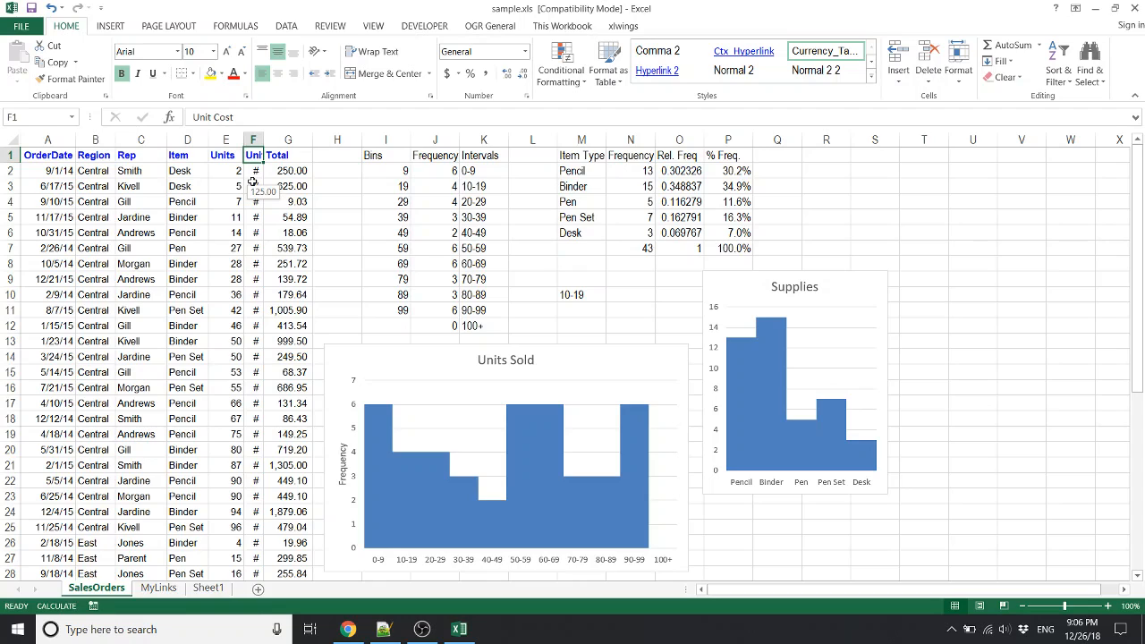
key("ctrl+shift+Down")
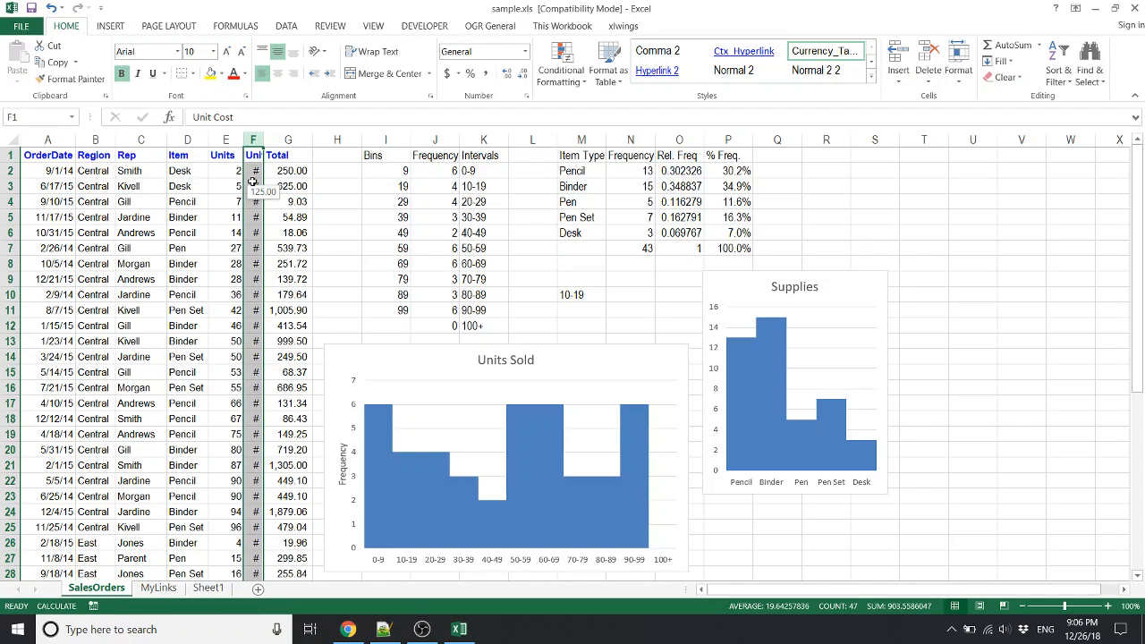
key("alt")
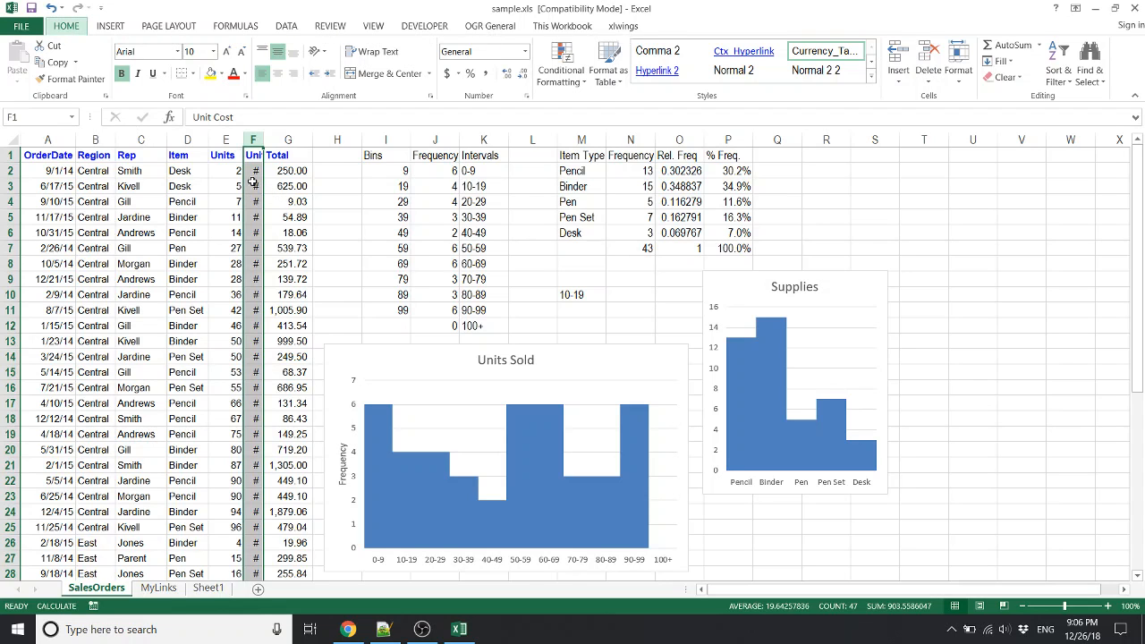
key("o")
key("c")
key("a")
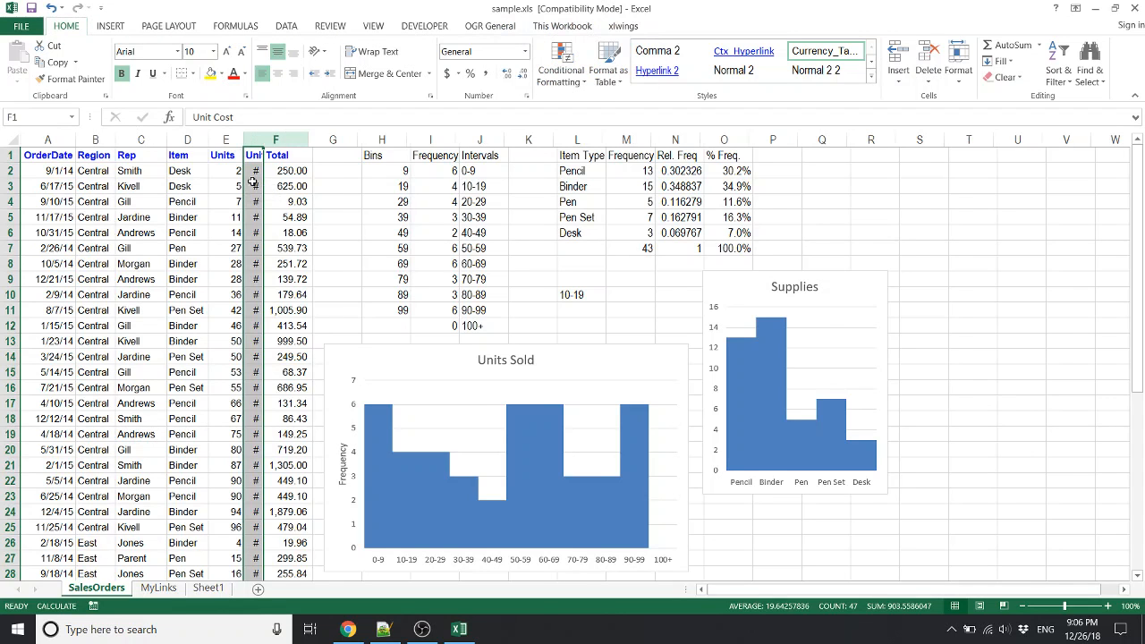
Look over the Unit Cost column by jumping between its ends, finishing in cell F6.
scroll(252, 181, "down", 5)
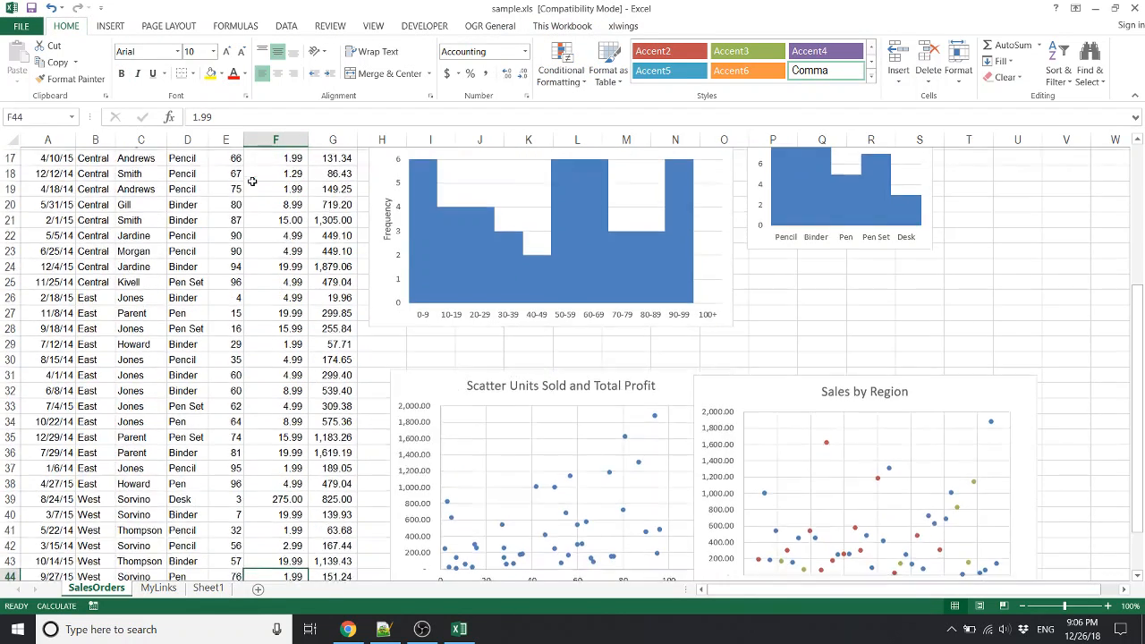
scroll(252, 182, "up", 5)
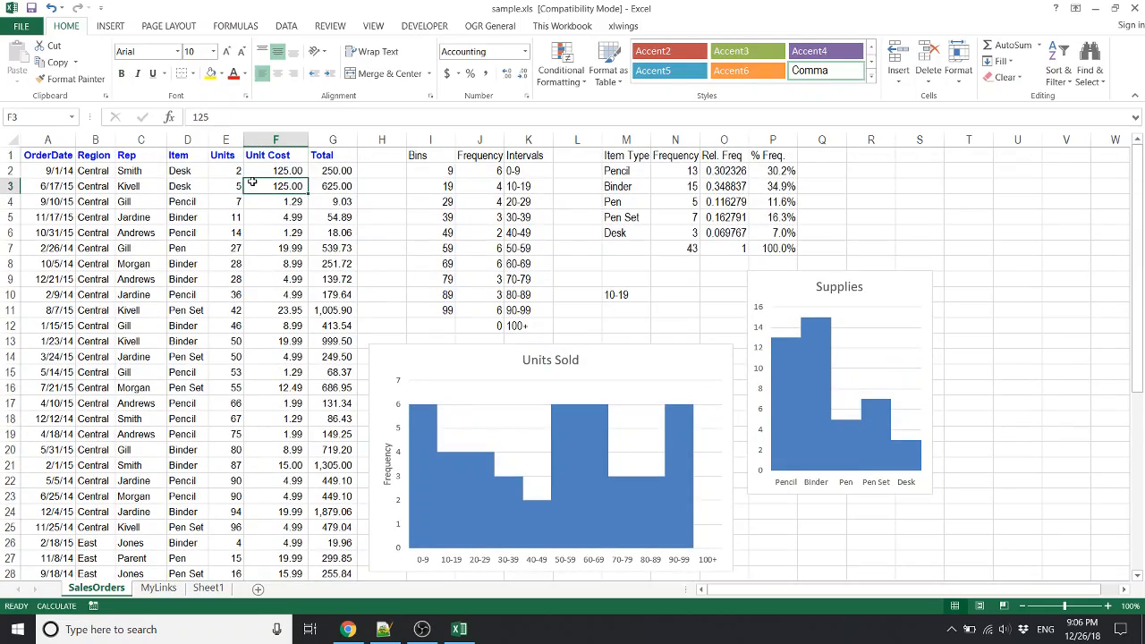
scroll(252, 181, "down", 5)
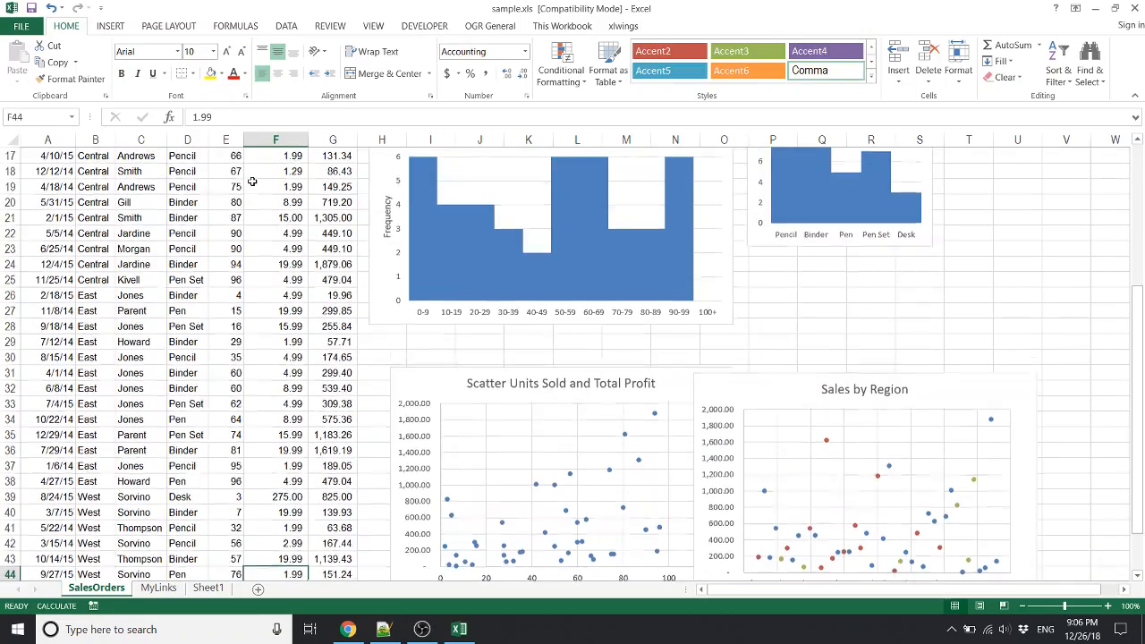
scroll(252, 181, "up", 5)
key("Down")
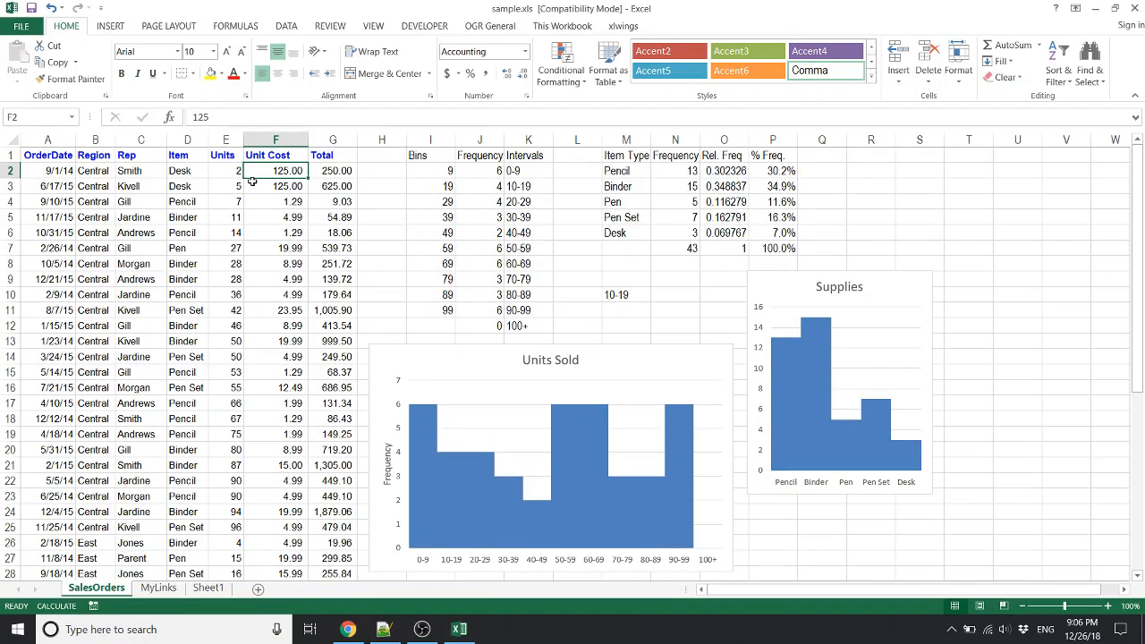
key("Down")
key("Down")
key("Down")
key("Down")
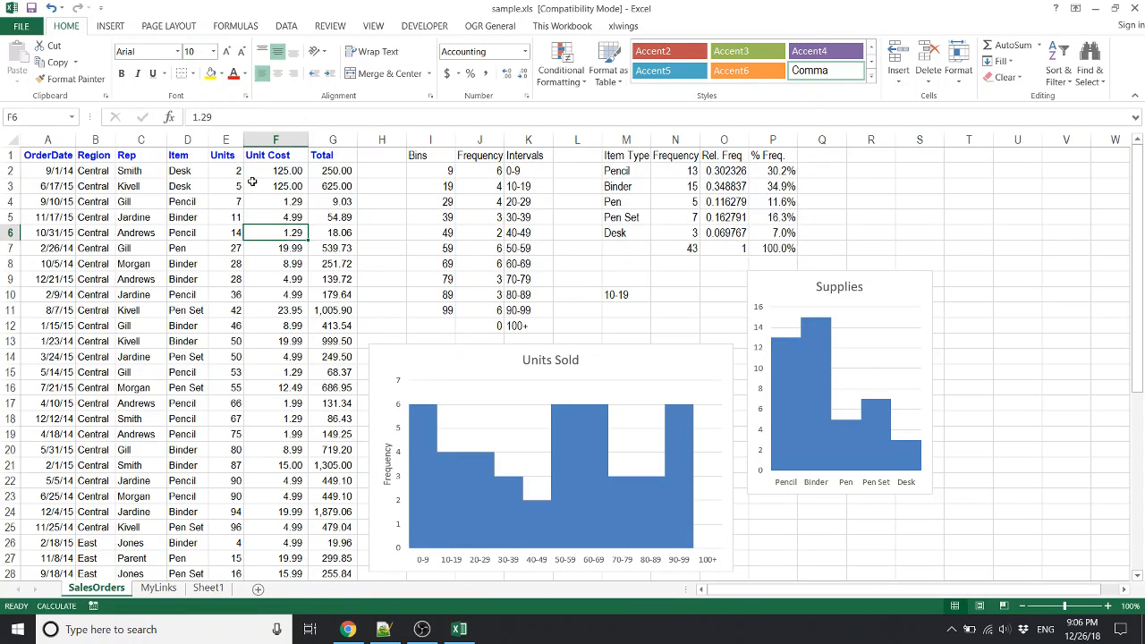
Move to cell B3 in the Region column and reduce the height of row 3 so its text is cut off.
key("Left")
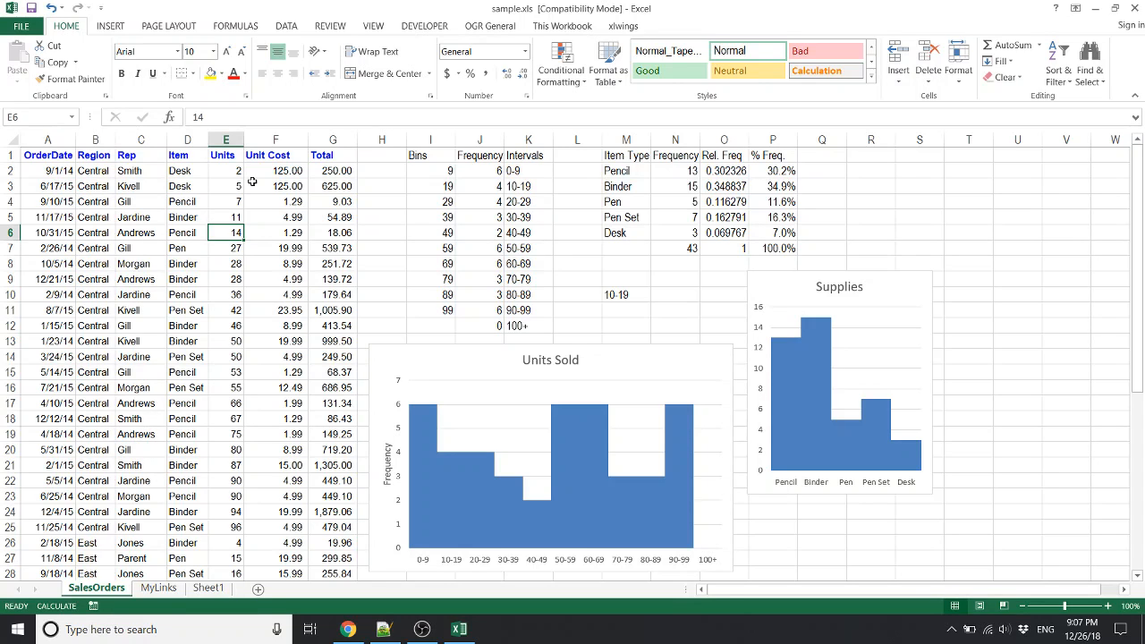
key("Up")
key("Right")
key("Up")
key("Up")
key("Left")
key("Left")
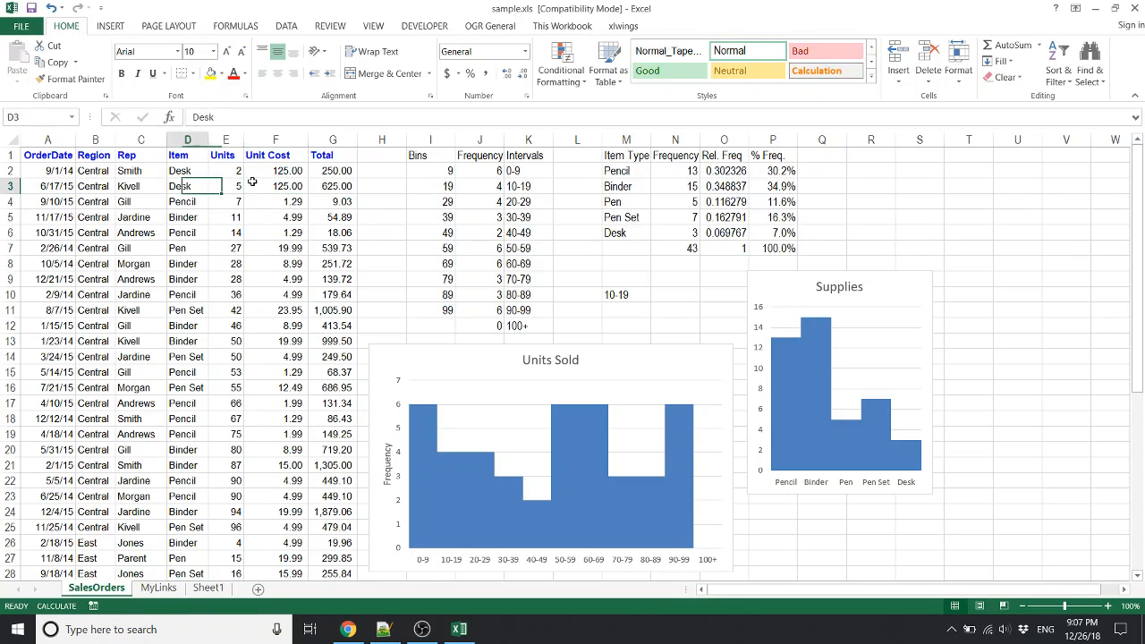
key("Left")
key("Left")
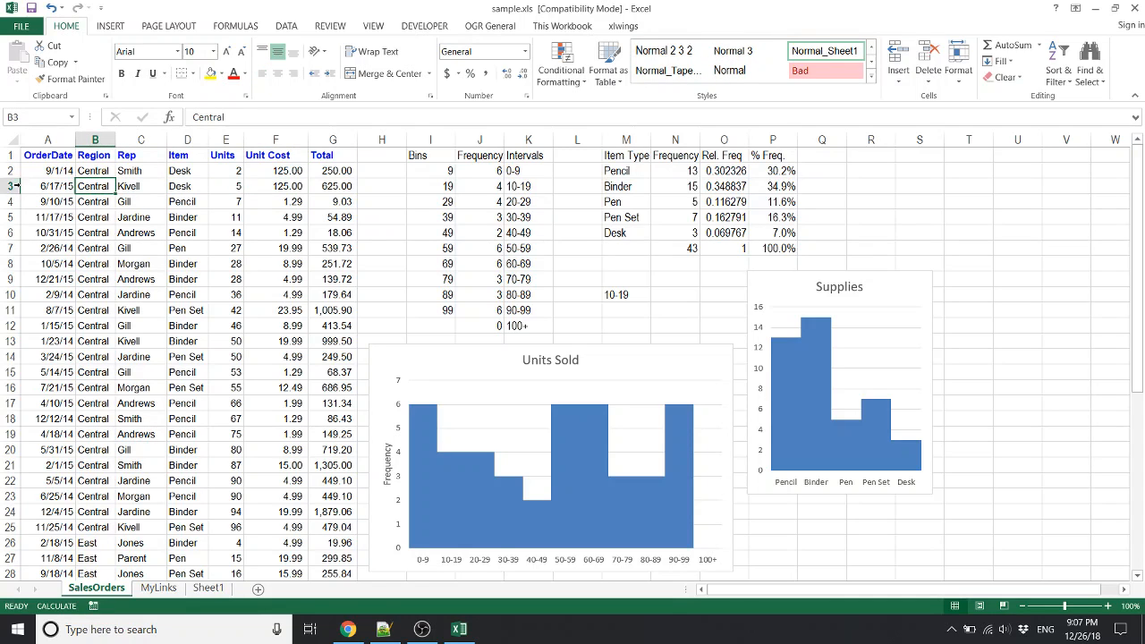
left_click_drag(14, 191, 14, 183)
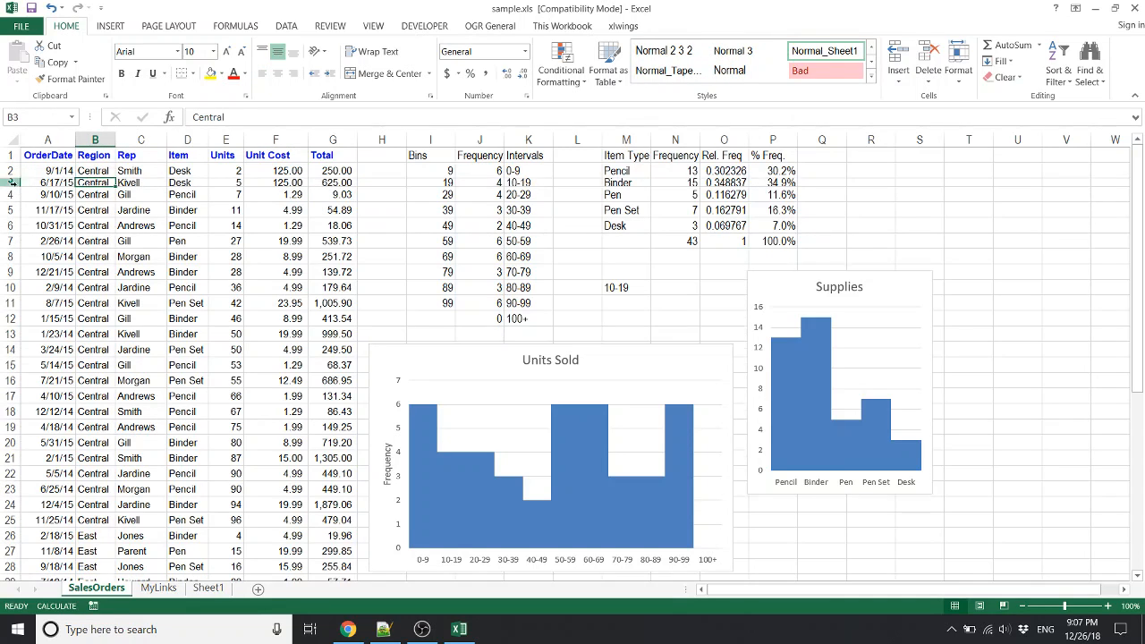
Select the entire row 3 from cell B3 and autofit its height.
left_click(139, 202)
key("Up")
key("Left")
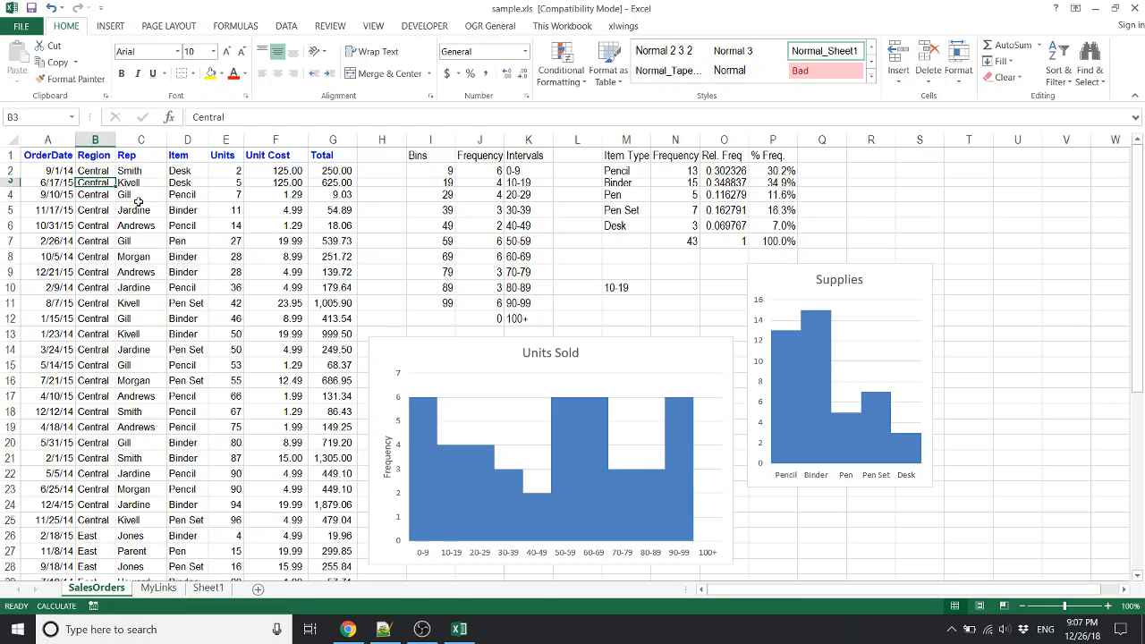
key("shift+space")
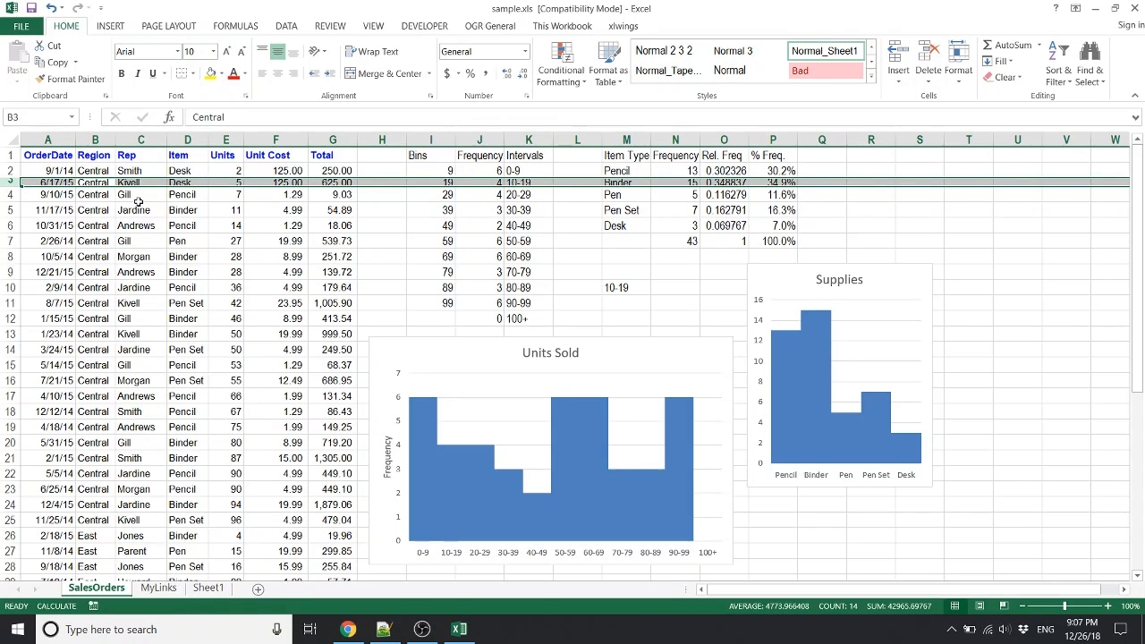
key("alt")
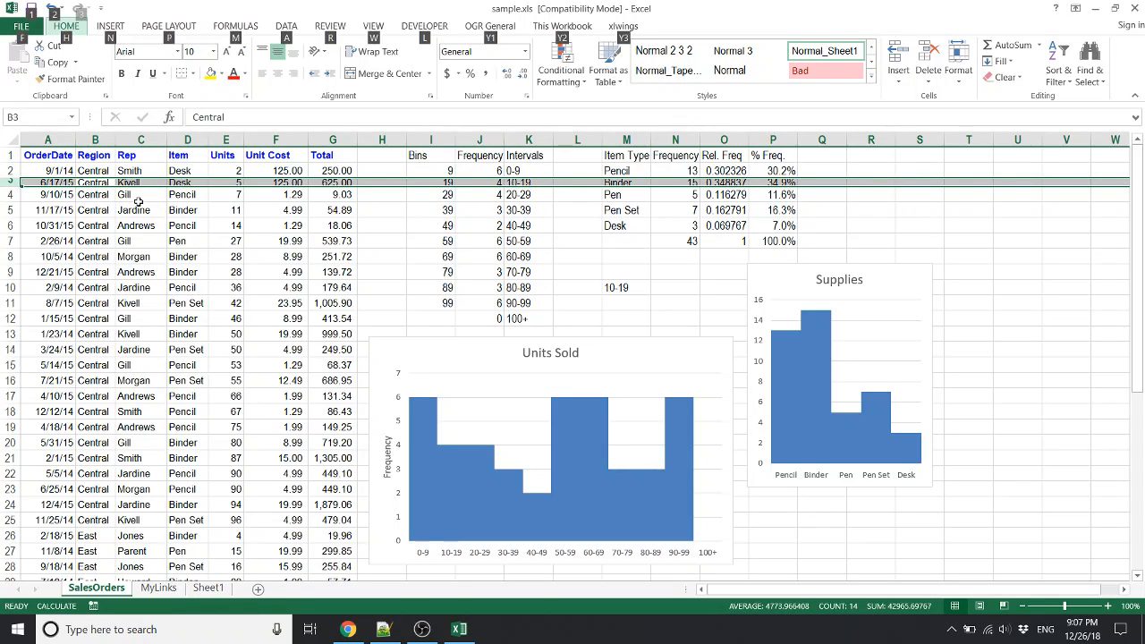
key("o")
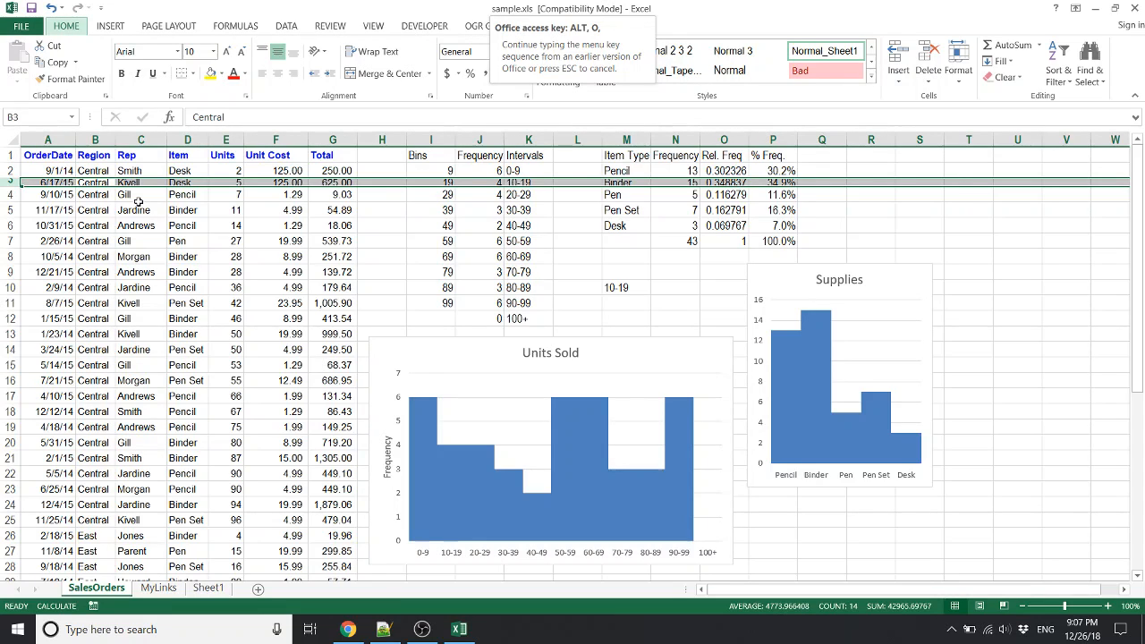
key("r")
key("a")
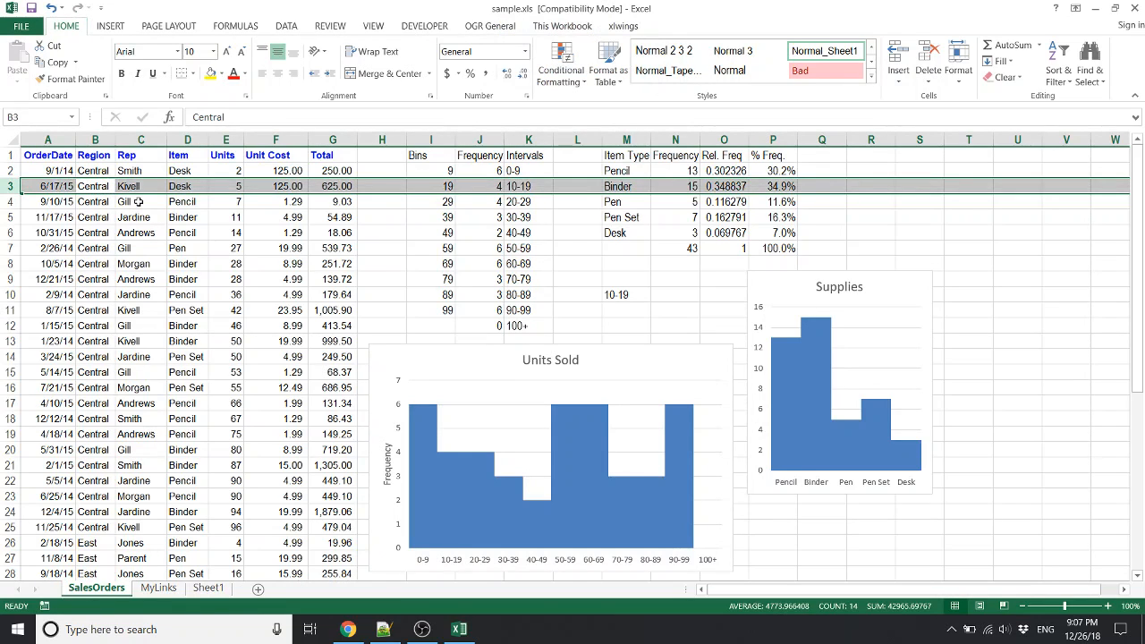
Select cells B3 to B6 in the Region column, and clear the selection by moving to C4.
key("Left")
key("Right")
key("Down")
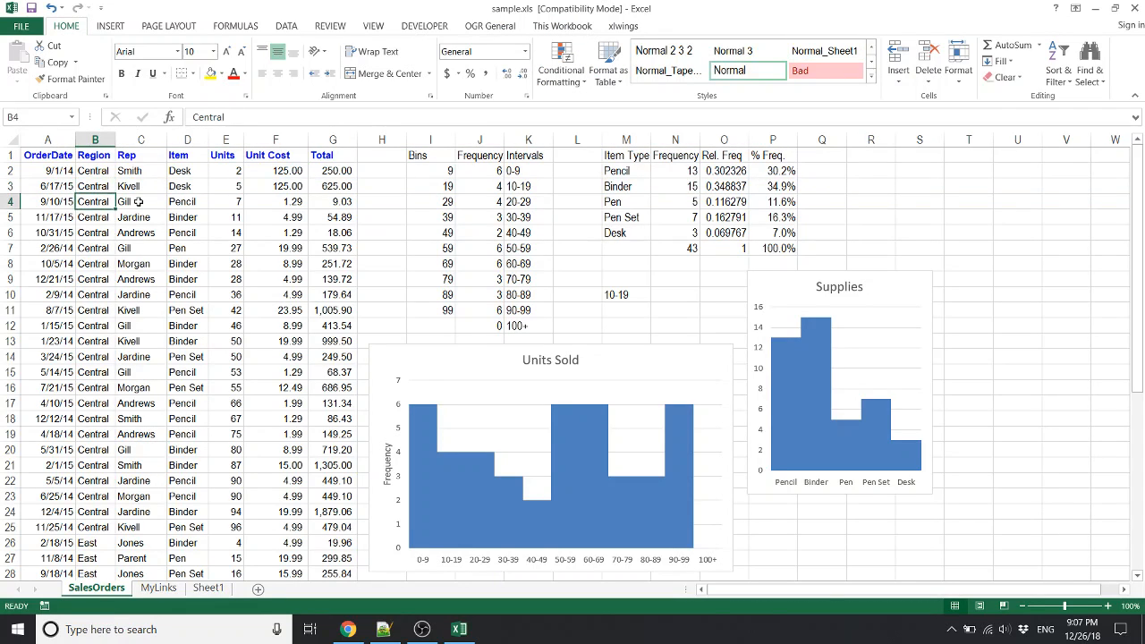
key("Up")
key("shift+Down")
key("shift+Down")
key("shift+Down")
key("shift+Down")
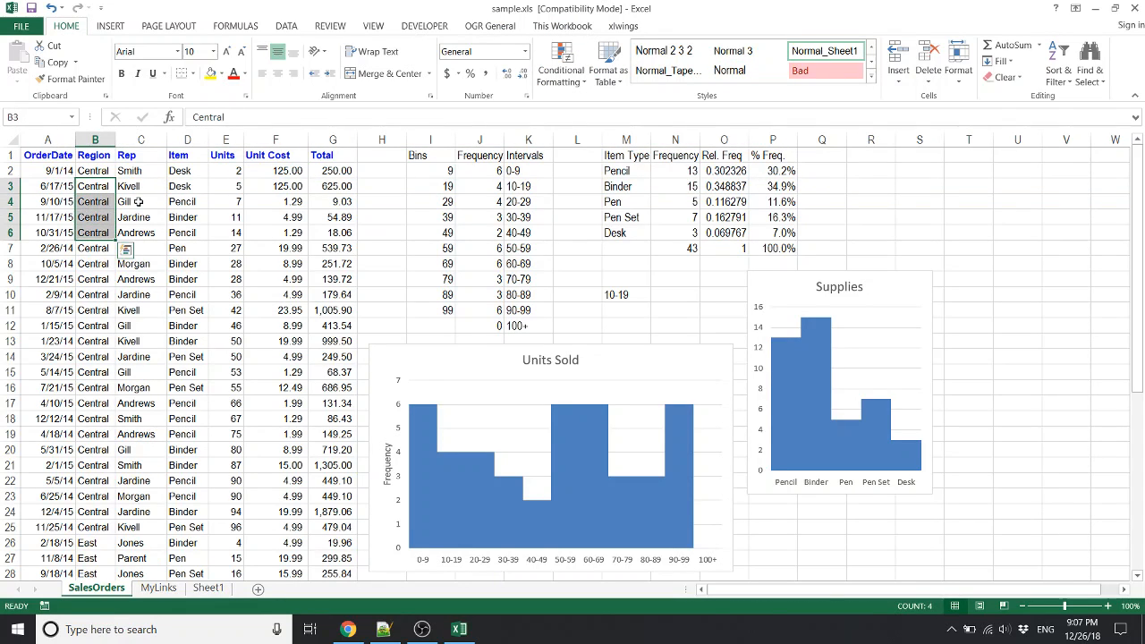
key("Right")
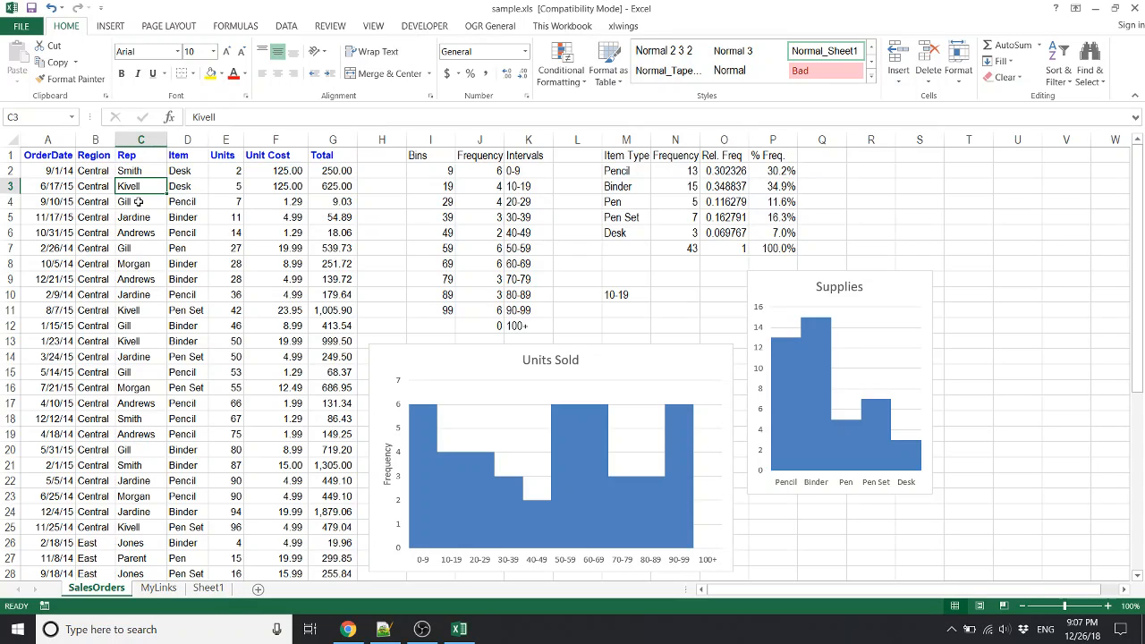
key("Down")
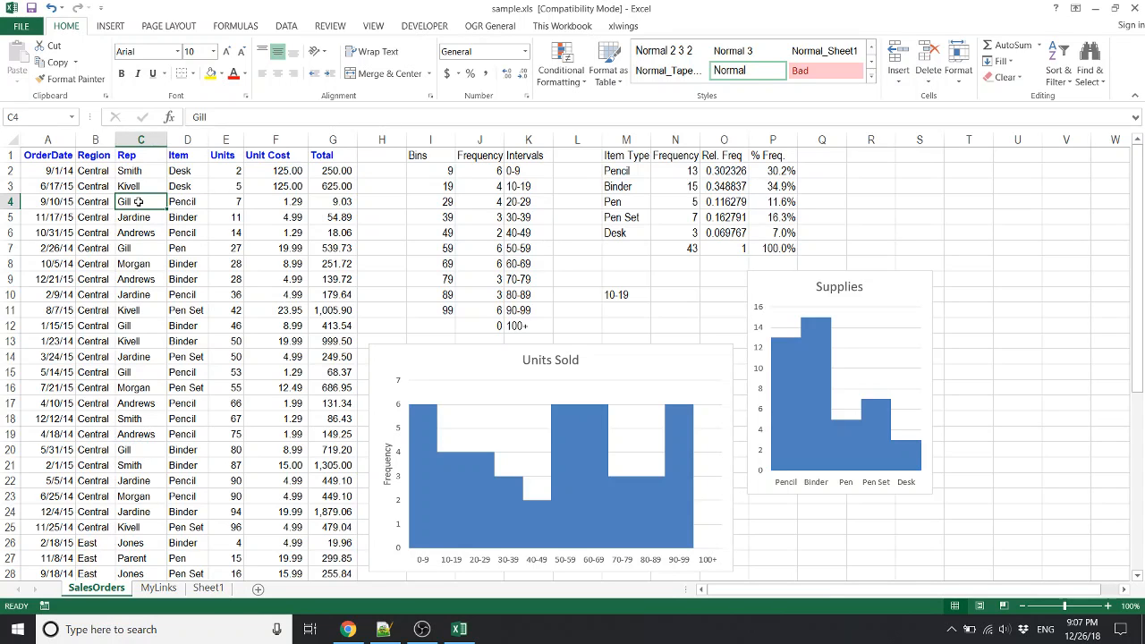
Switch to Chrome and search Google for "application" in a new tab.
key("alt+Tab")
key("alt+shift+Tab")
key("alt+Tab")
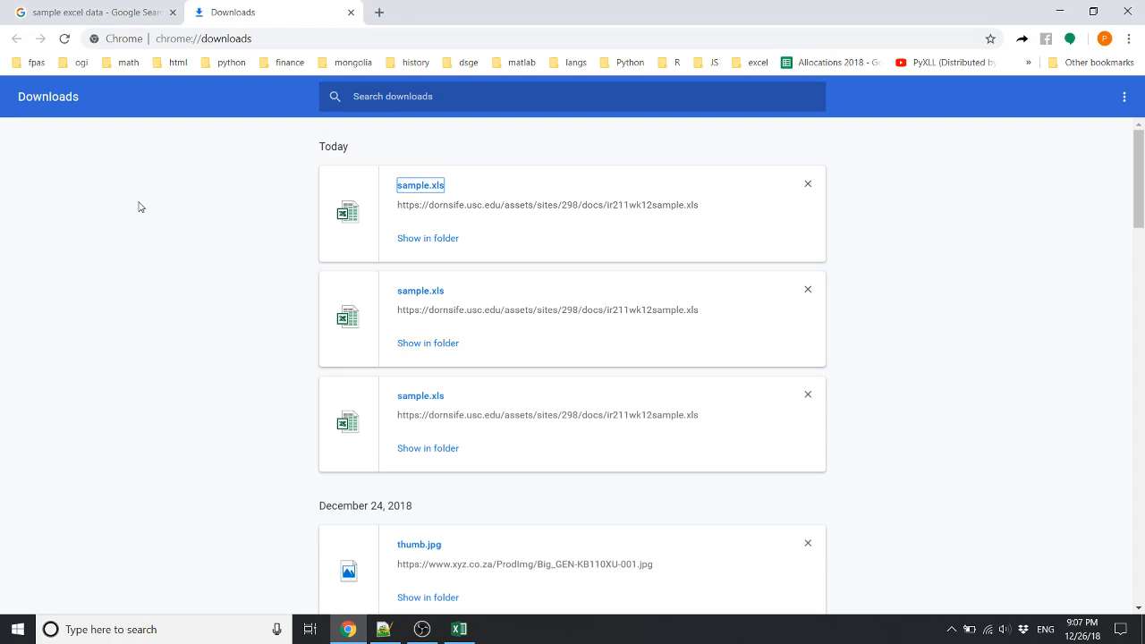
key("ctrl+t")
type("applic")
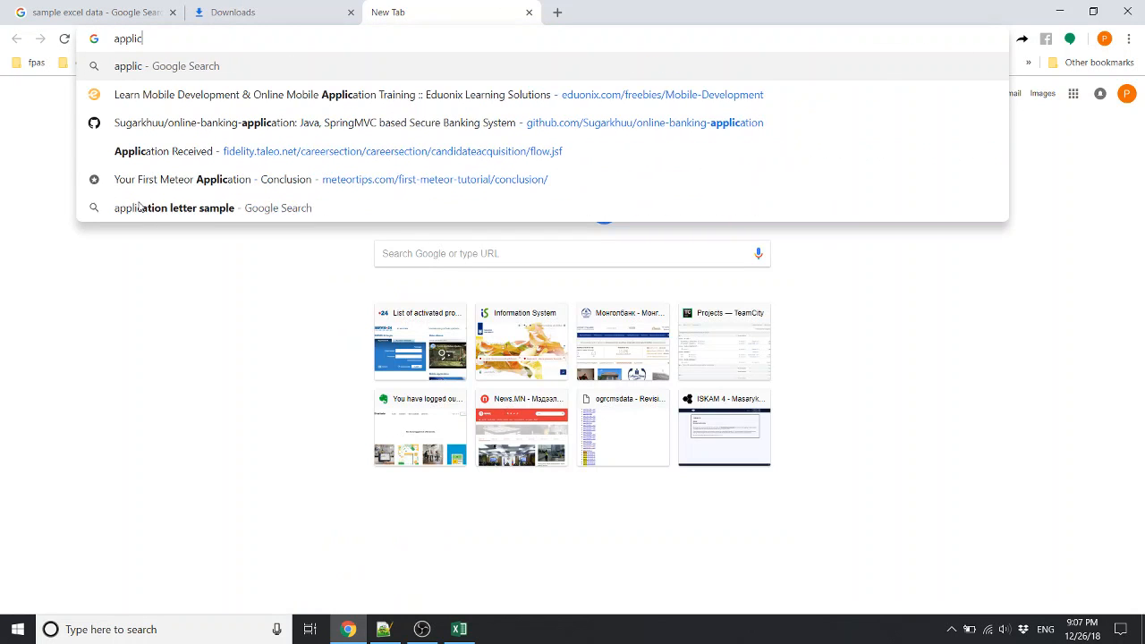
type("ation")
key("Return")
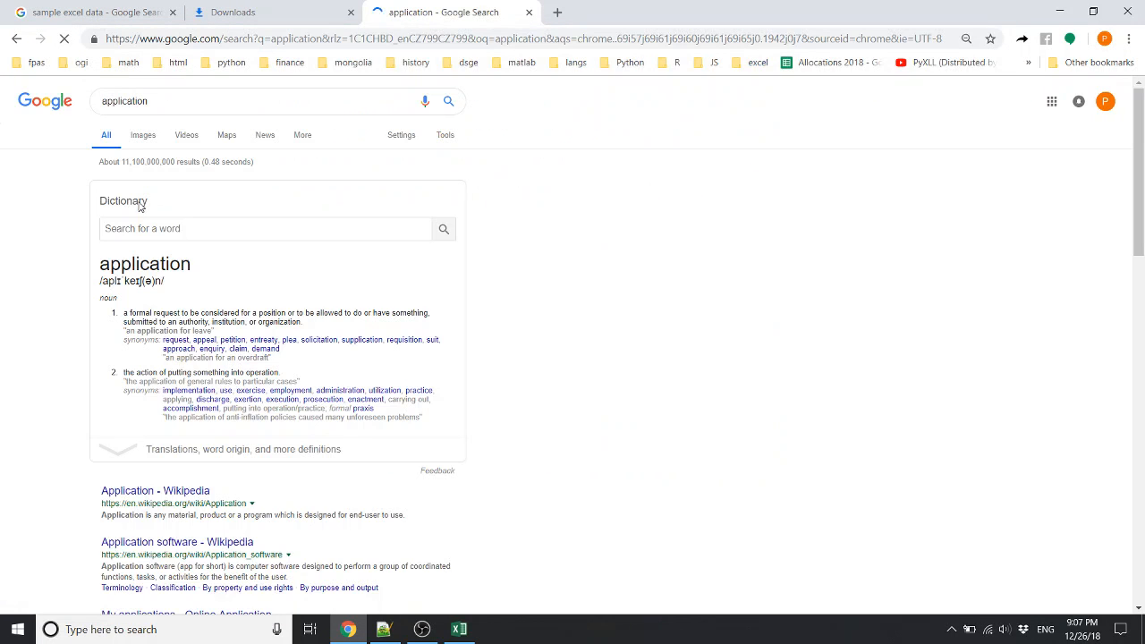
Search Google for "application key", view the Menu key picture enlarged, and return to the results.
key("ctrl+l")
key("BackSpace")
type("a")
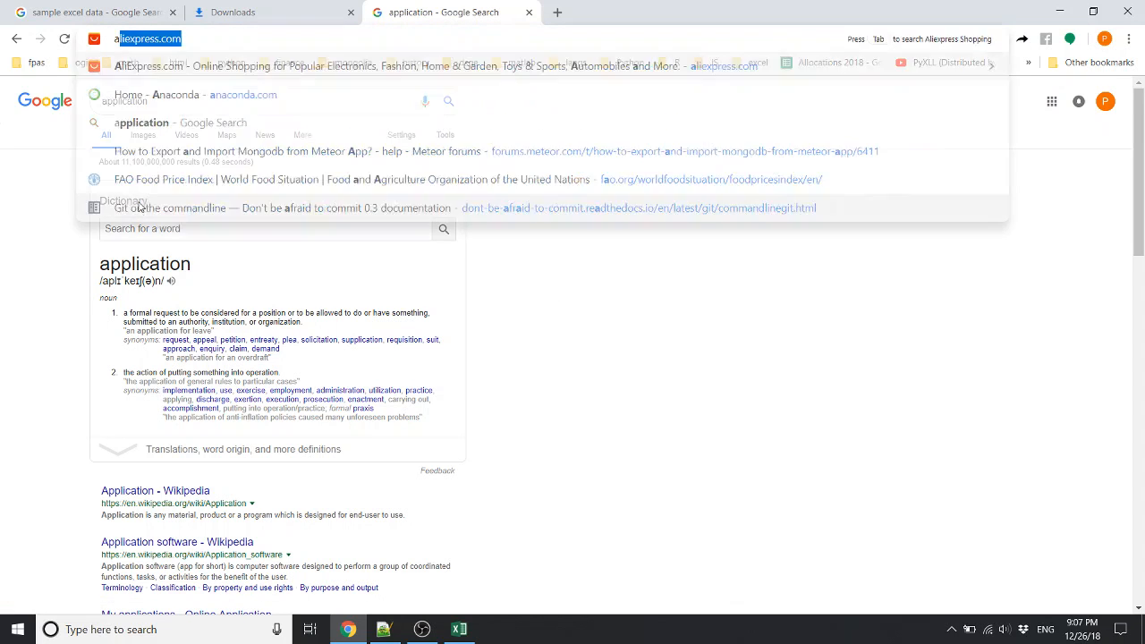
type("pplication key")
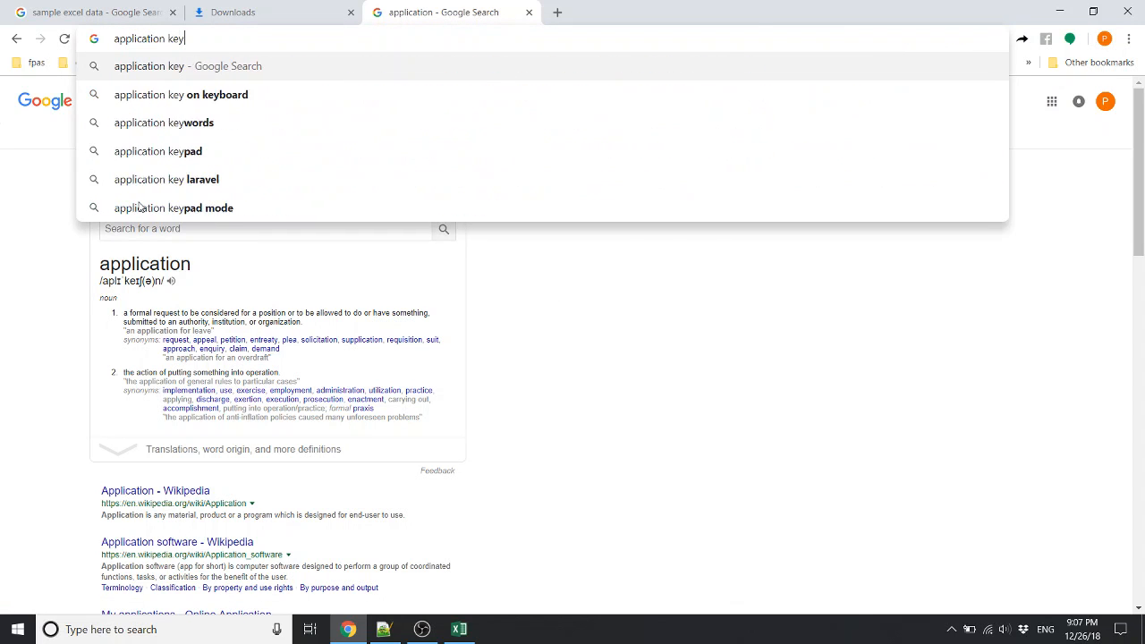
key("Return")
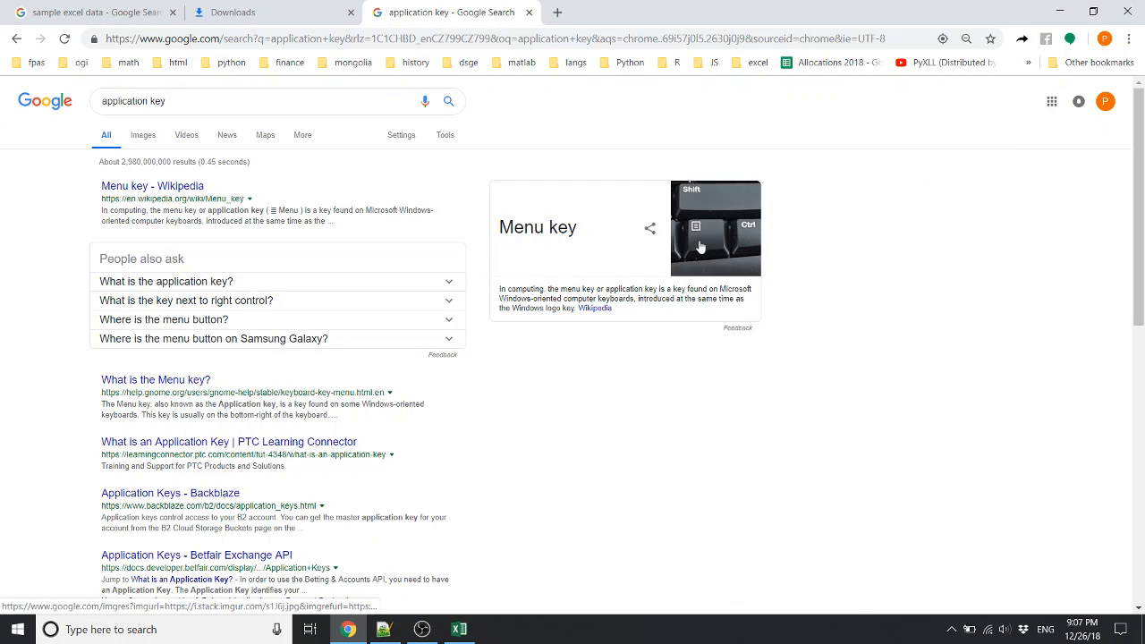
left_click(708, 238)
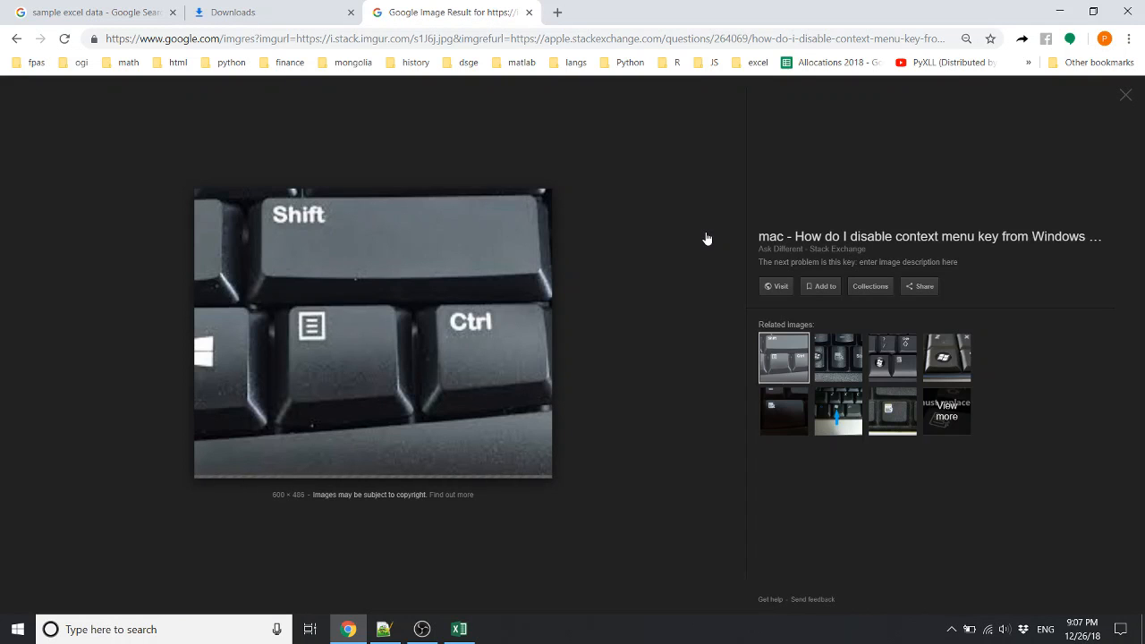
key("alt+Left")
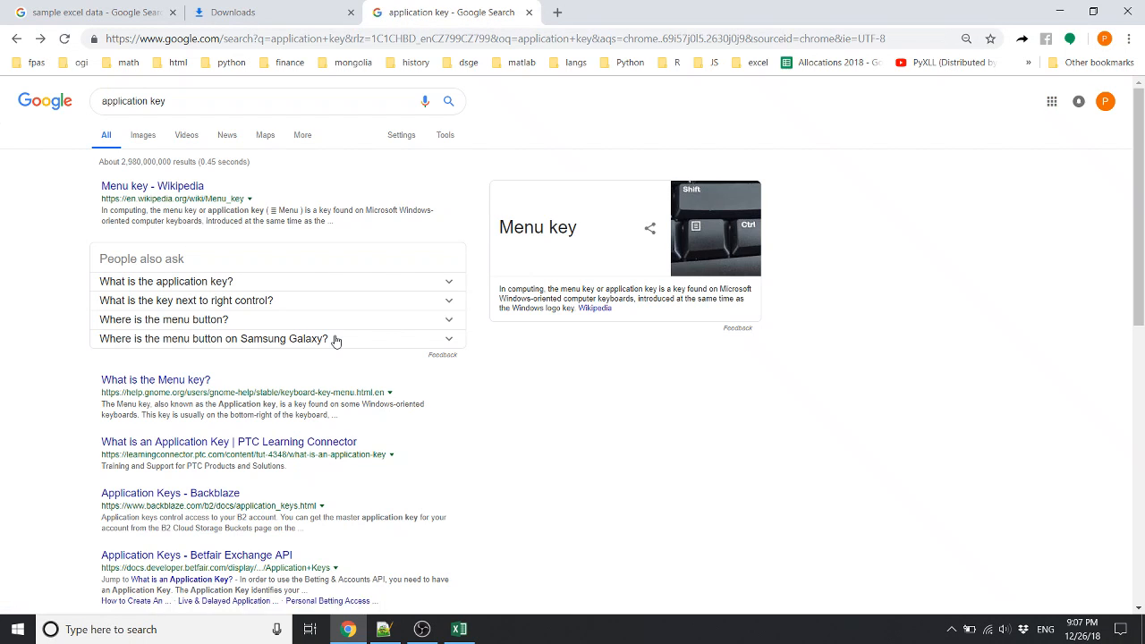
Close the search tab, switch back to Excel, and display and dismiss the context menu for cell C4.
key("ctrl+w")
key("alt+Tab")
key("Right")
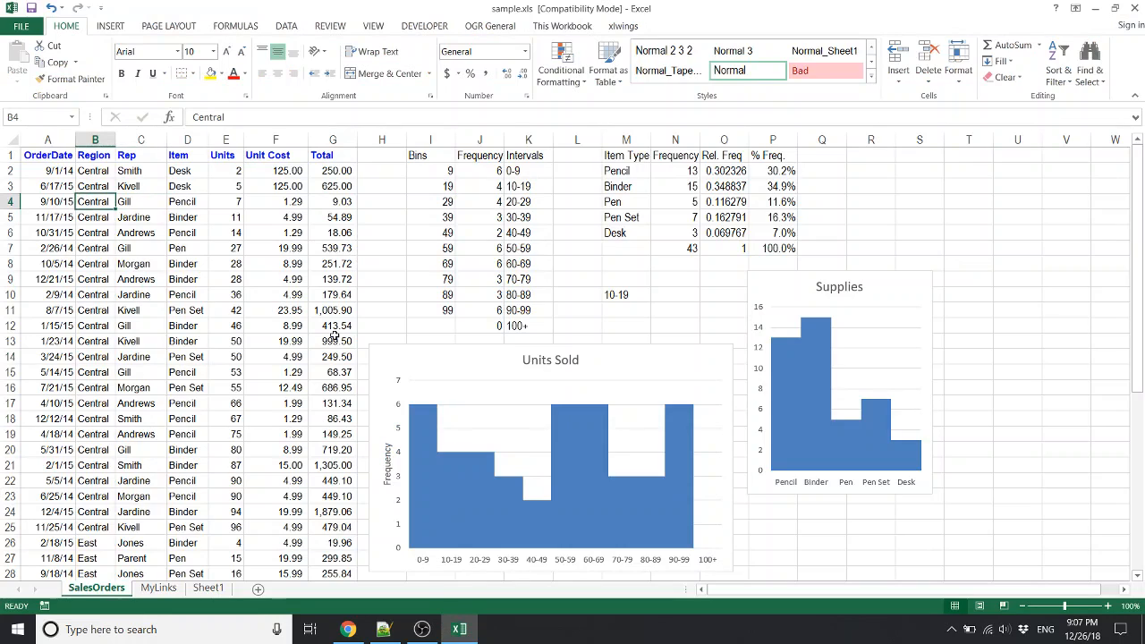
key("Right")
key("Menu")
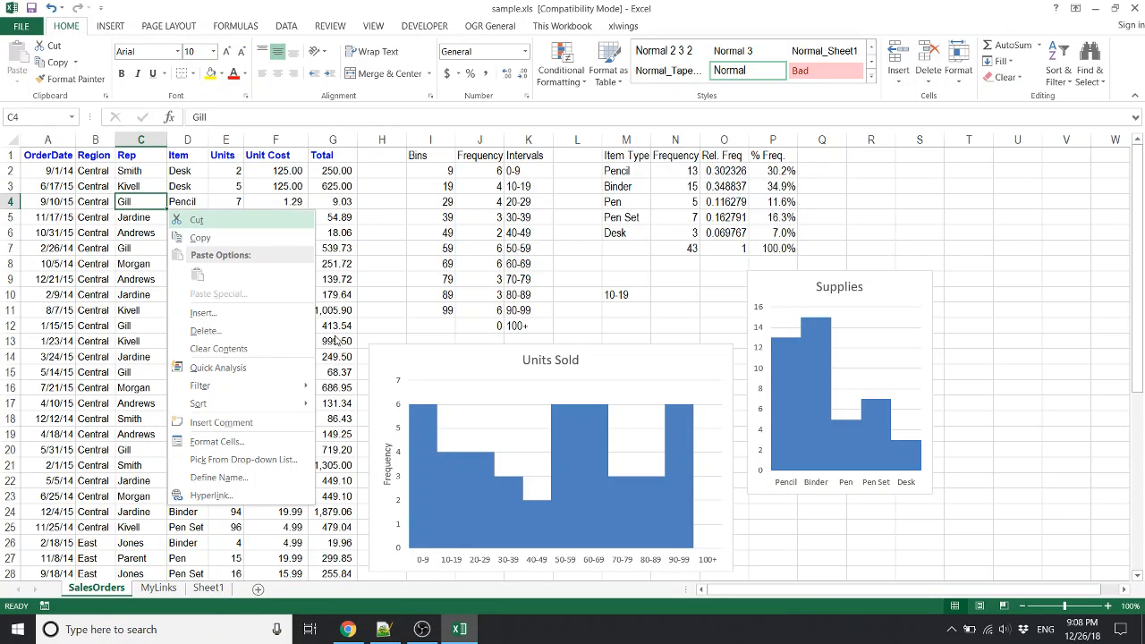
key("Escape")
Select the entire Rep column from cell C4 and hide it.
key("ctrl+space")
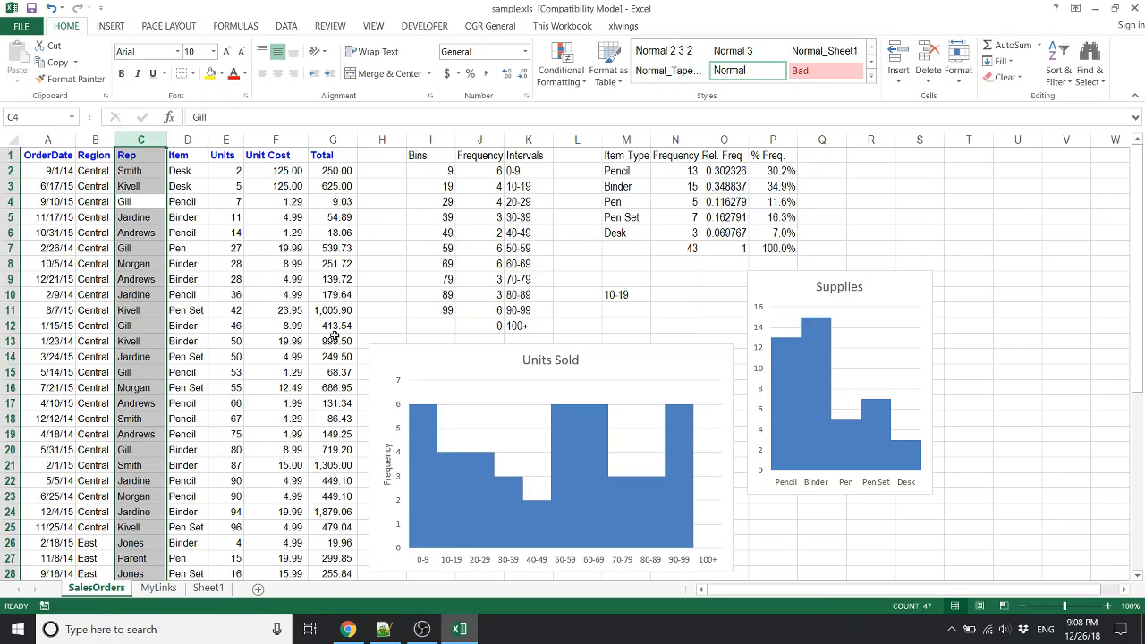
key("shift+F10")
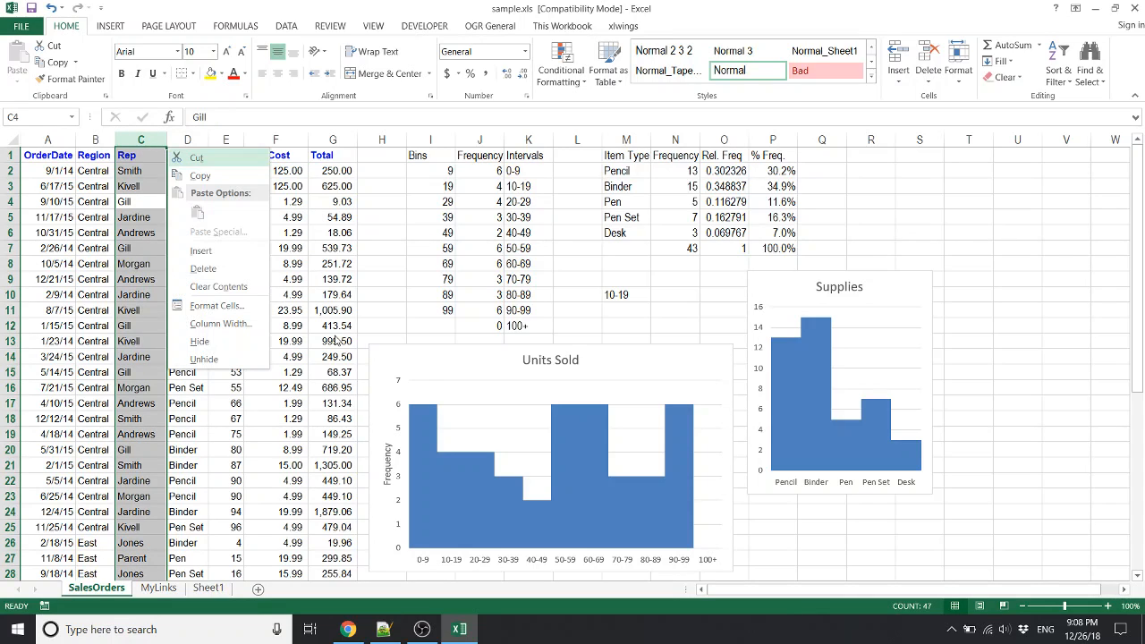
key("Down")
key("Up")
key("Up")
key("Down")
key("Up")
key("Up")
key("Down")
key("Up")
key("Up")
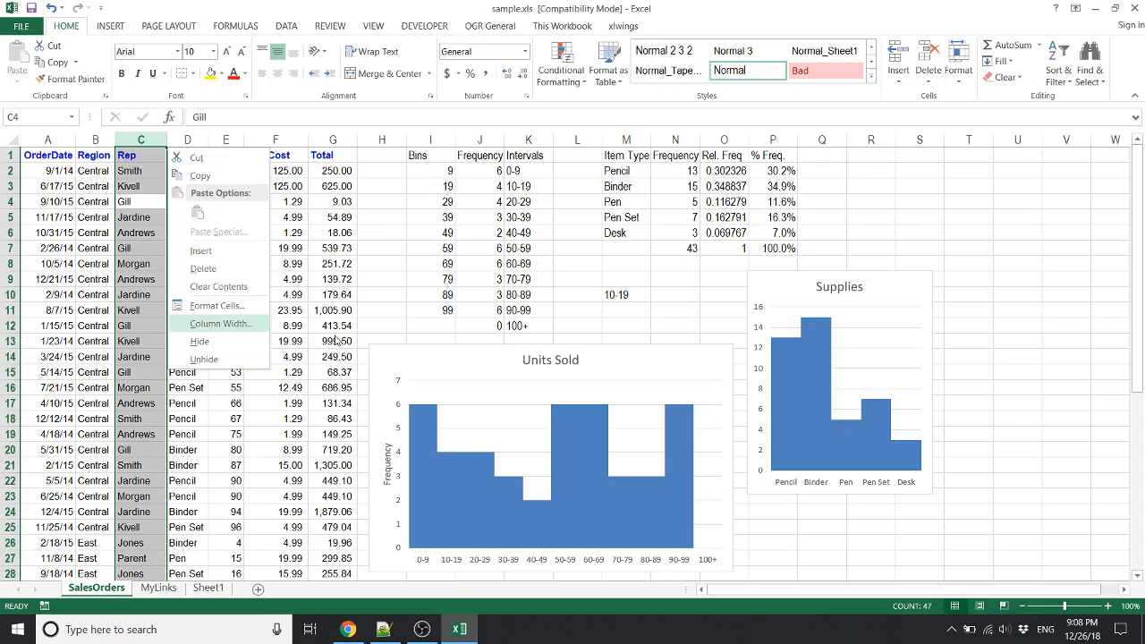
key("Down")
key("Up")
key("Up")
key("Up")
key("Up")
key("Up")
key("Up")
key("Up")
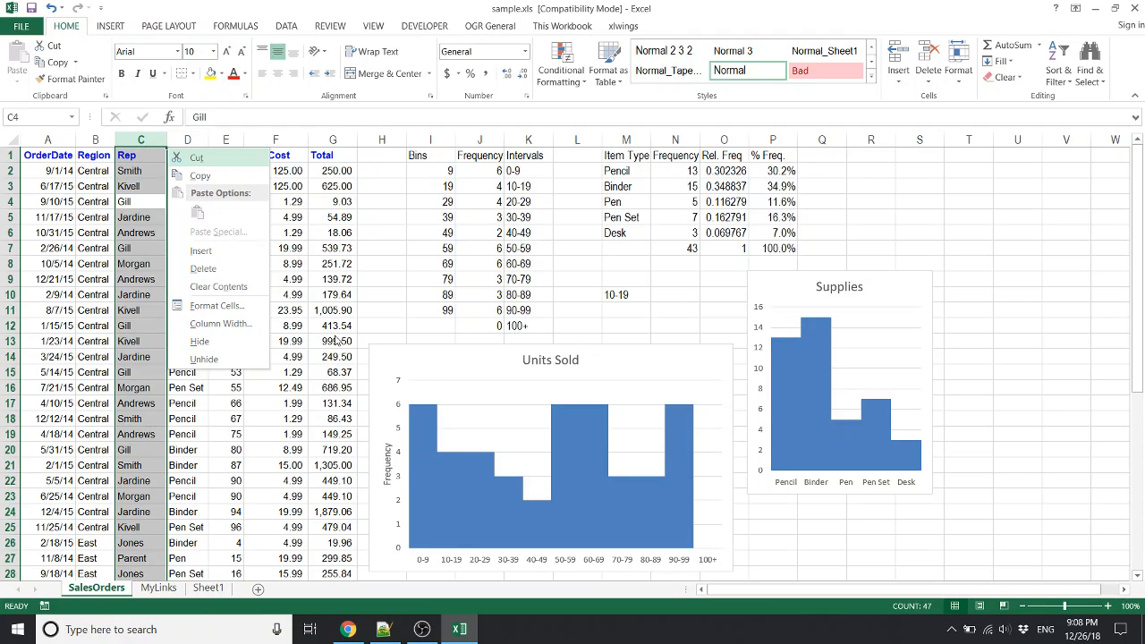
key("h")
Select the Region and Item columns on either side of the hidden column C and unhide it.
key("Right")
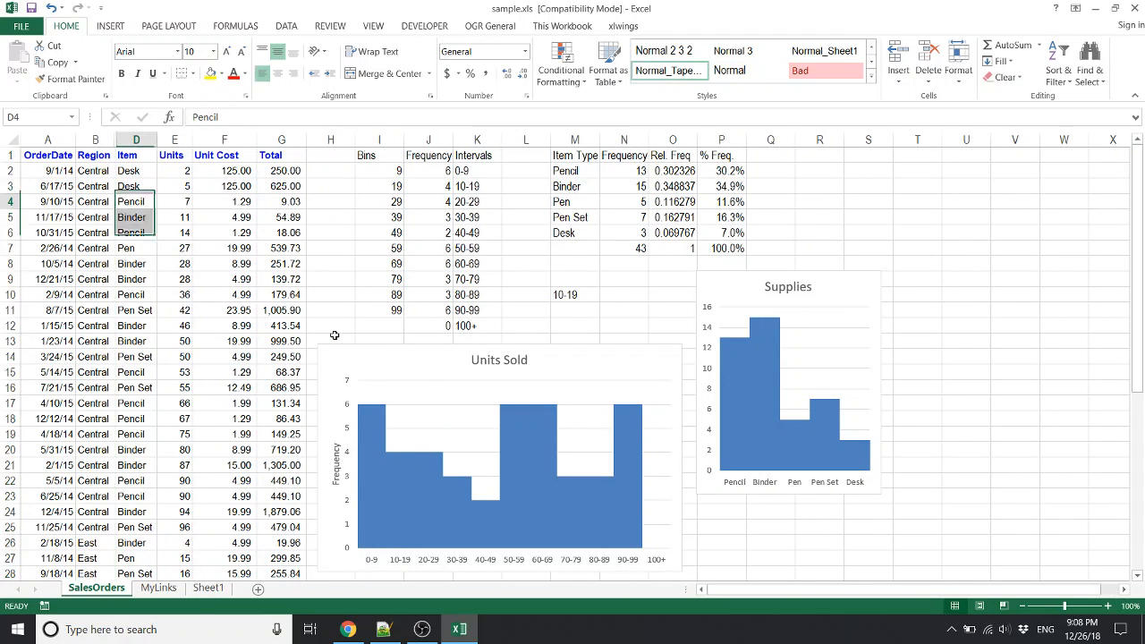
key("ctrl+space")
key("shift+Left")
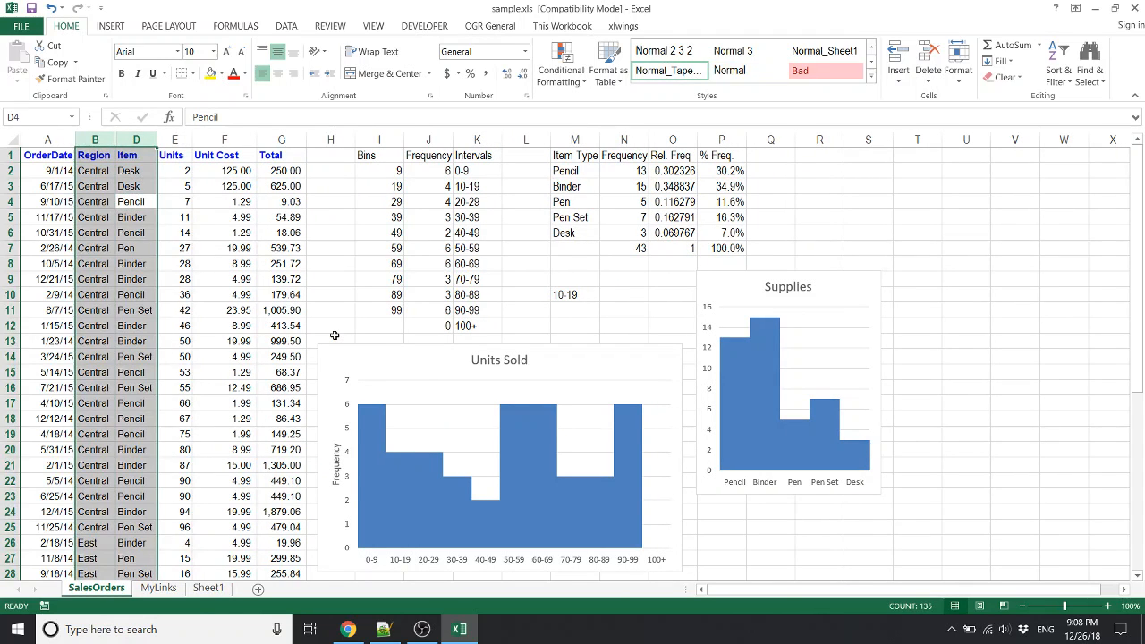
key("shift+F10")
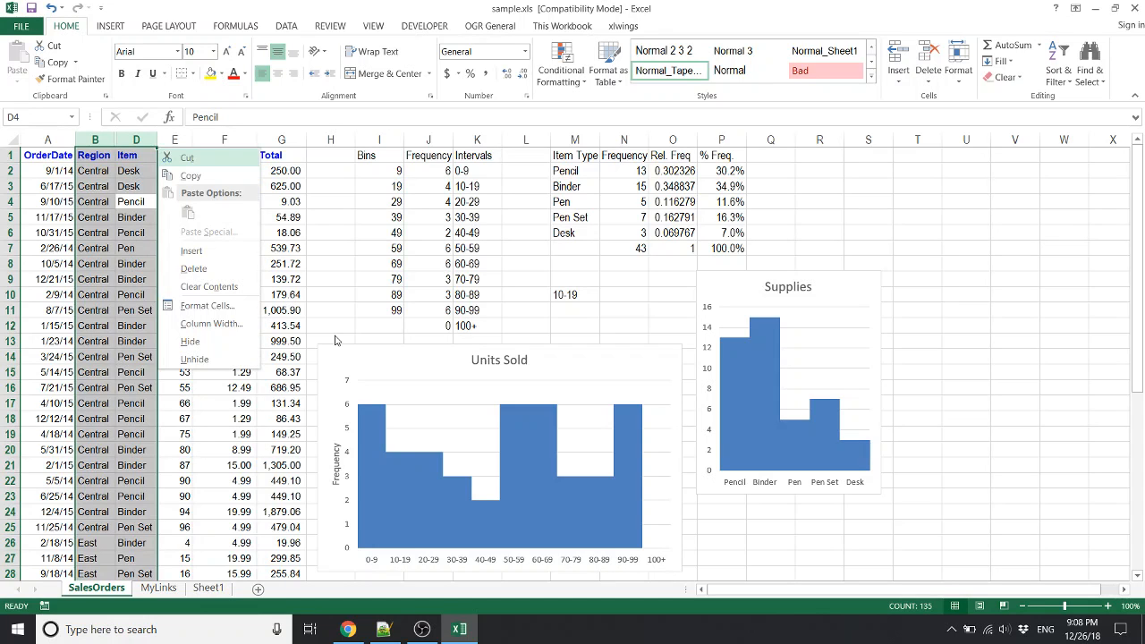
key("u")
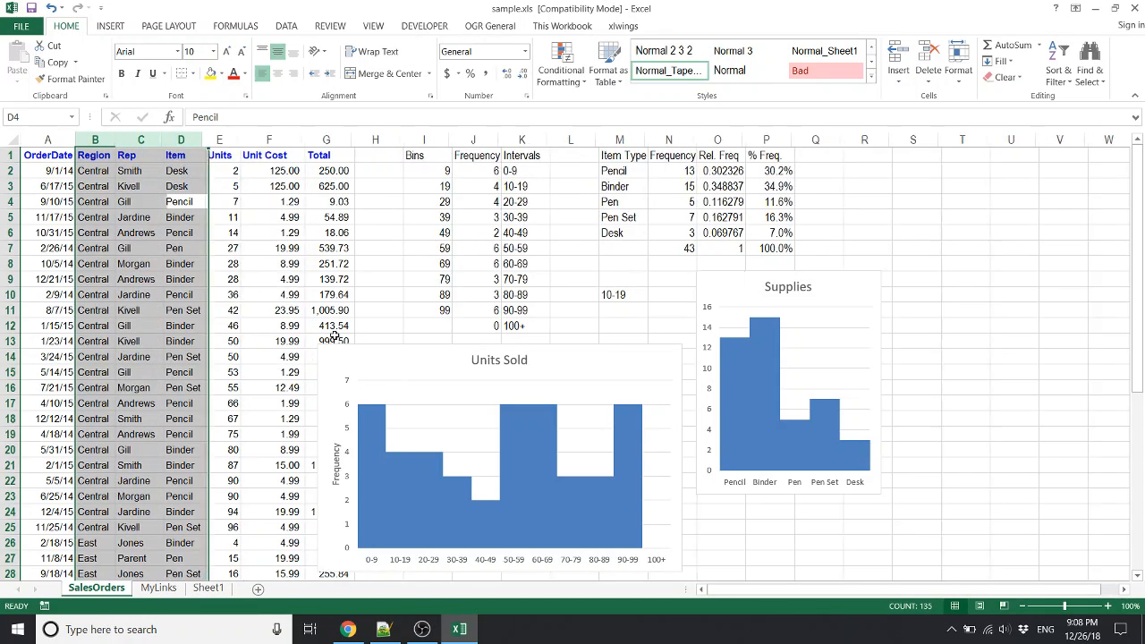
Select entire rows 5 to 7, starting from cell C5, and hide them.
key("Down")
key("Left")
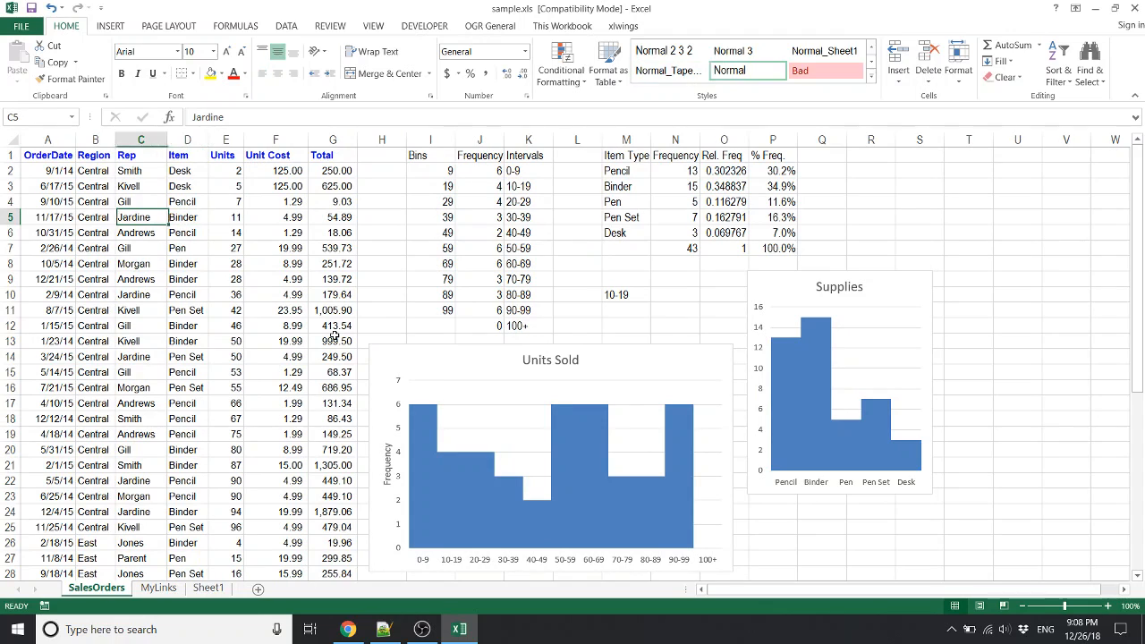
key("shift+space")
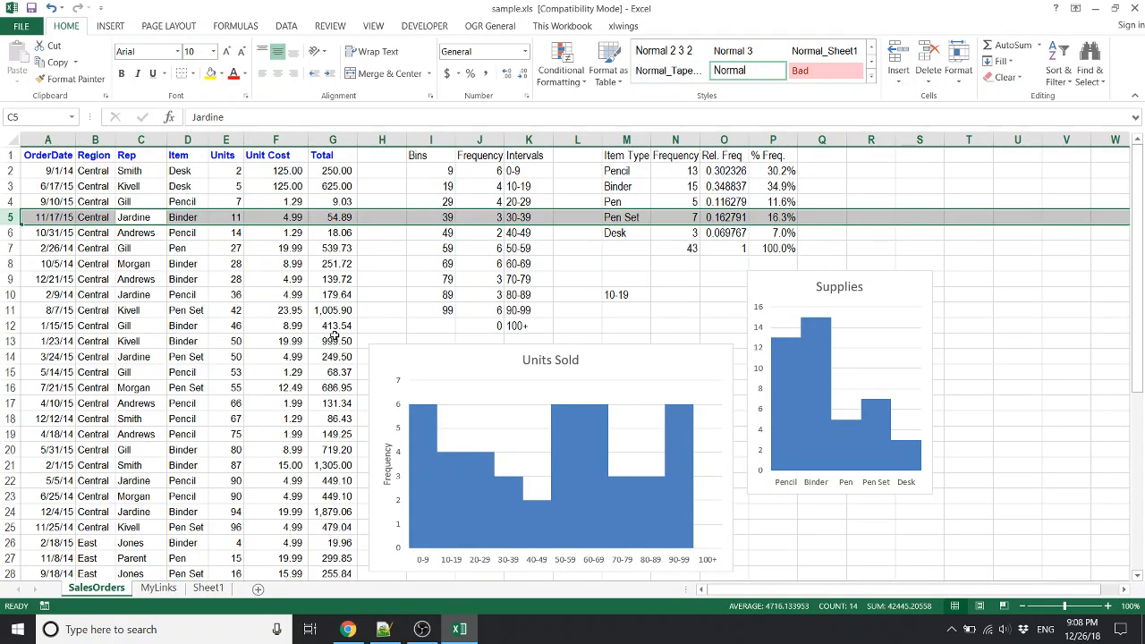
key("shift+Down")
key("shift+Down")
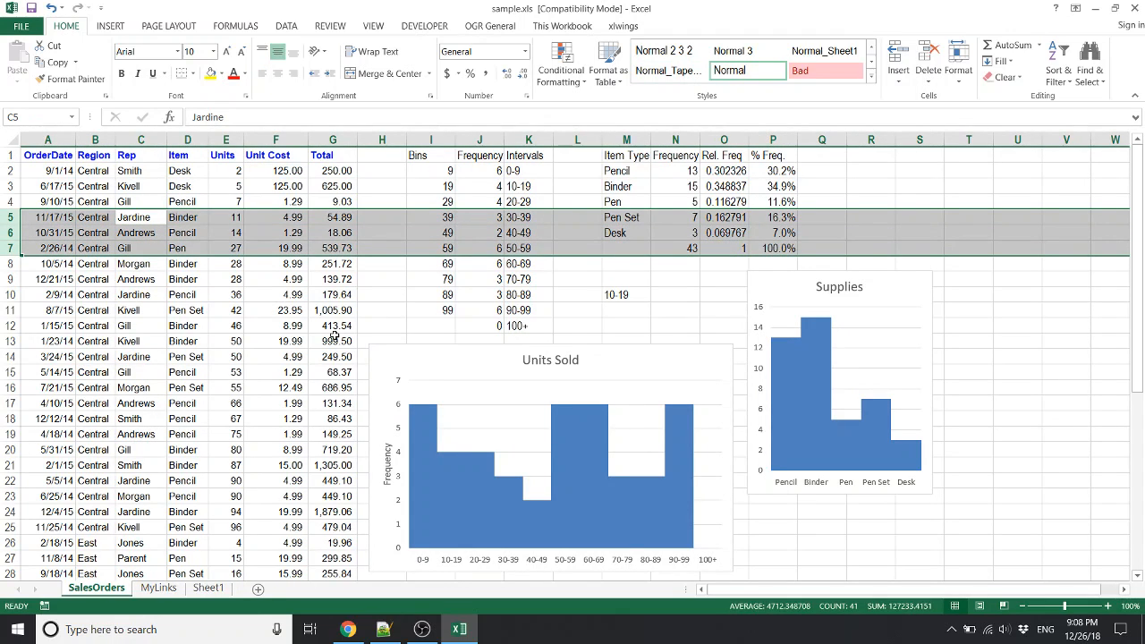
key("shift+F10")
key("d")
Select rows 4 and 8 around the hidden rows 5 to 7 and unhide those rows.
key("Up")
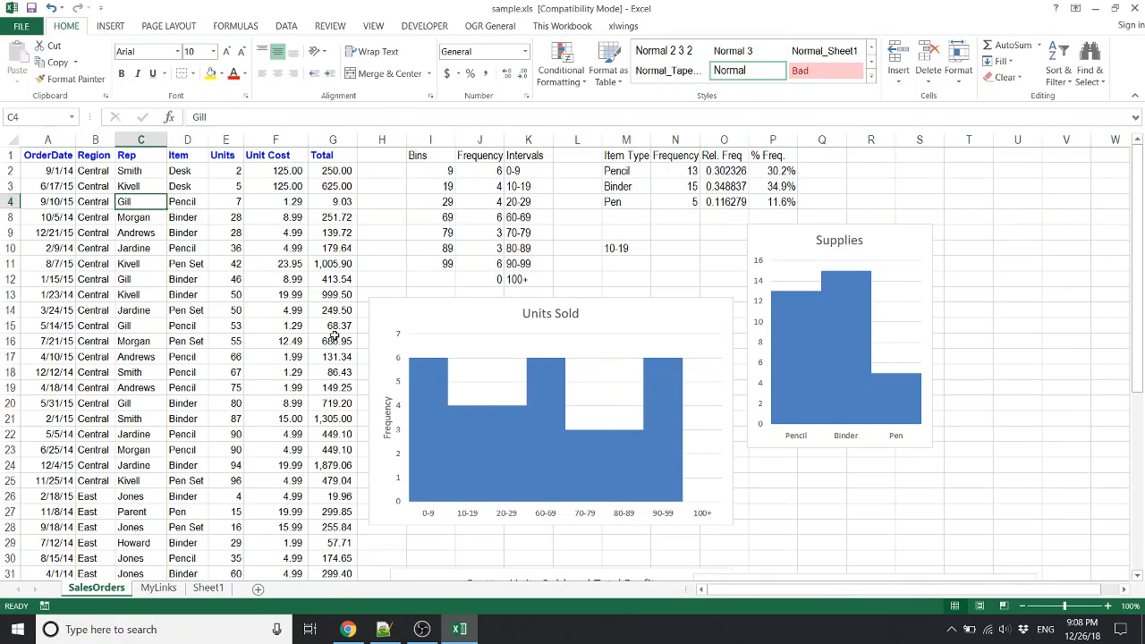
key("shift+Down")
key("shift+space")
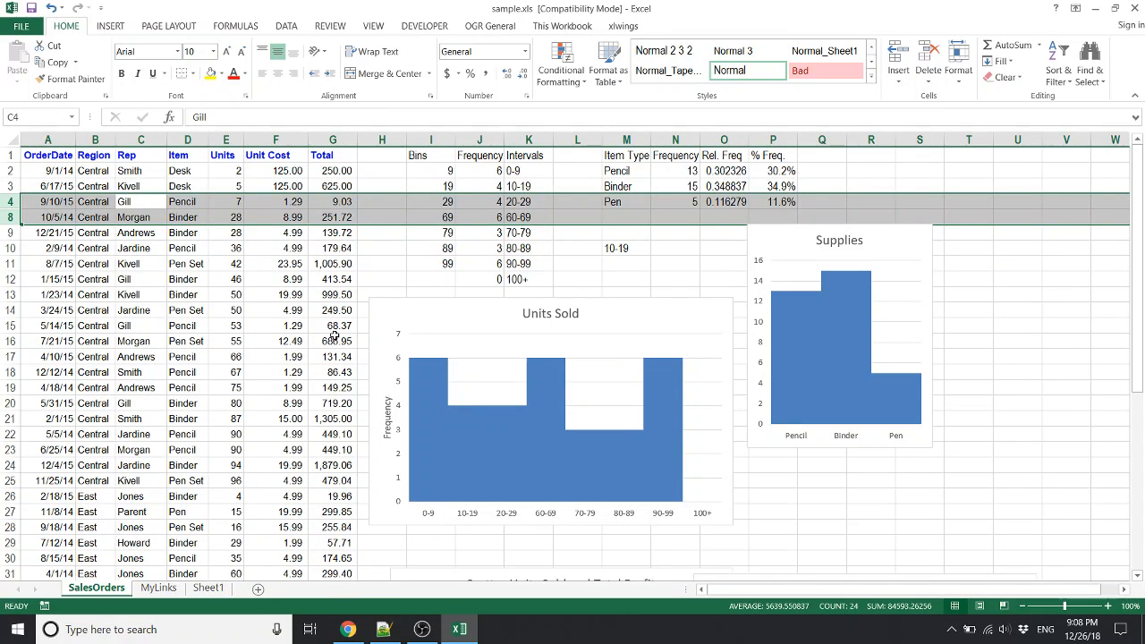
key("shift+F10")
key("u")
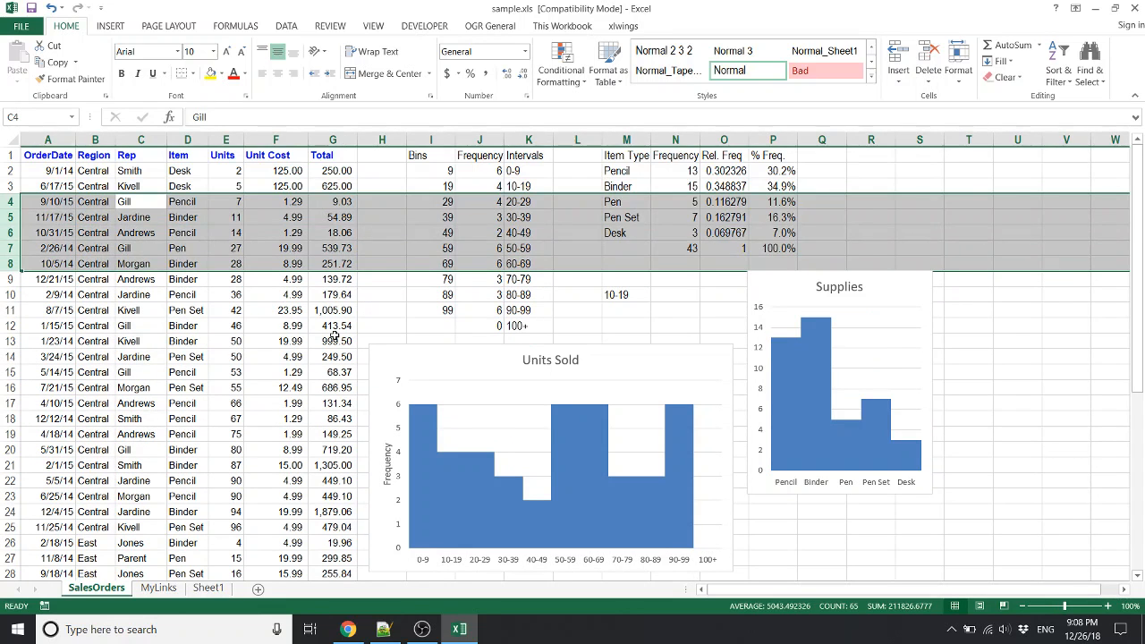
Select the entire Rep column from cell C5 and set its column width to 20.
key("Down")
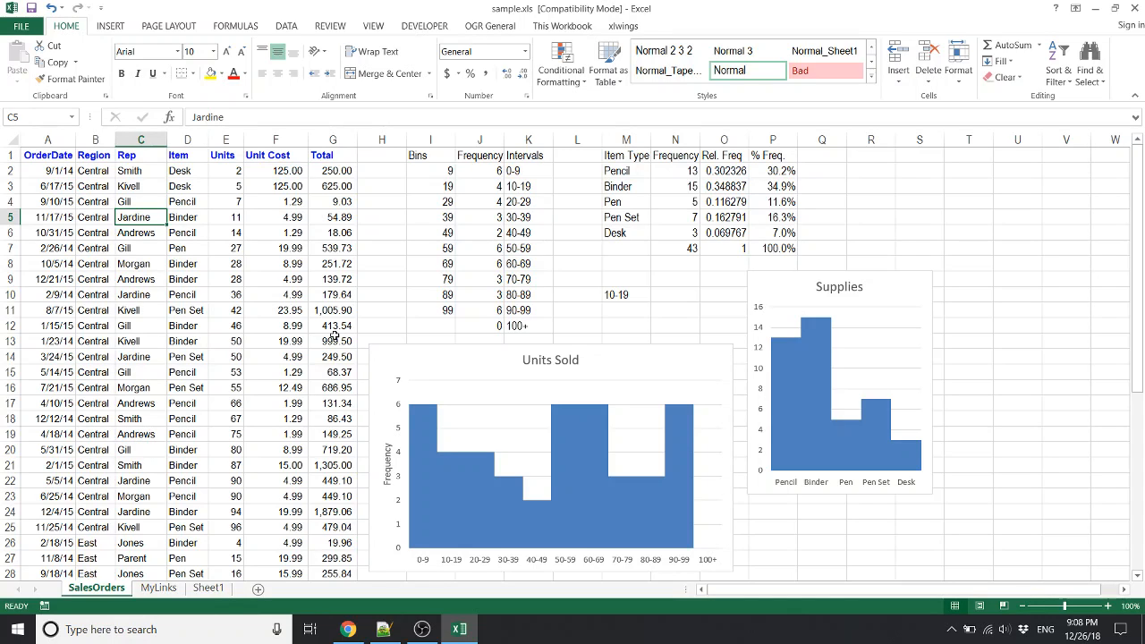
key("ctrl+space")
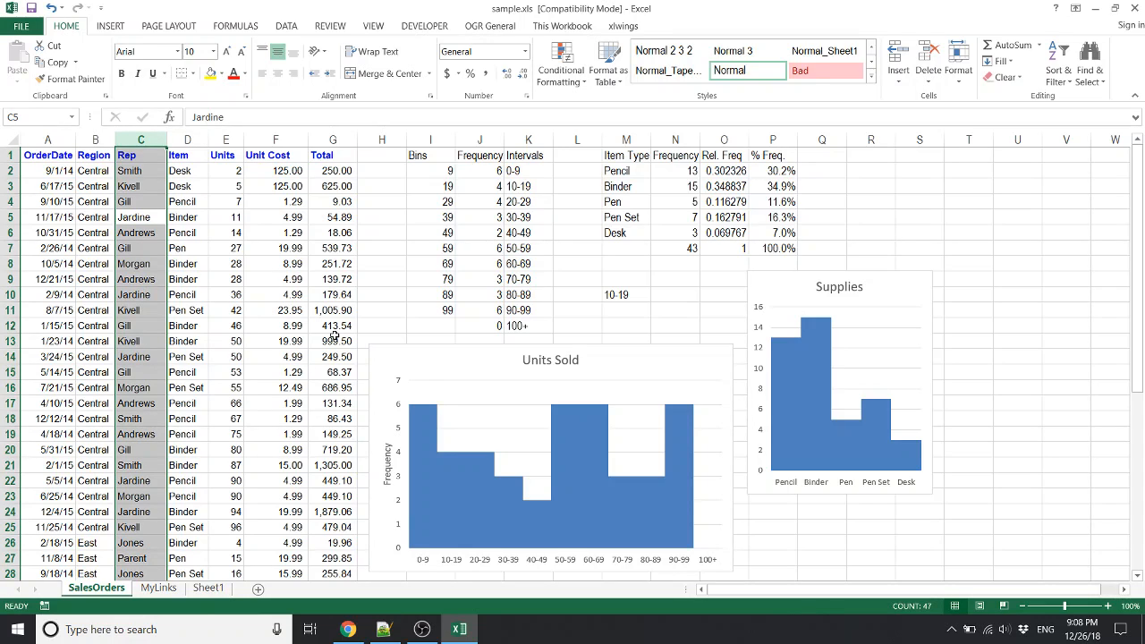
key("shift+F10")
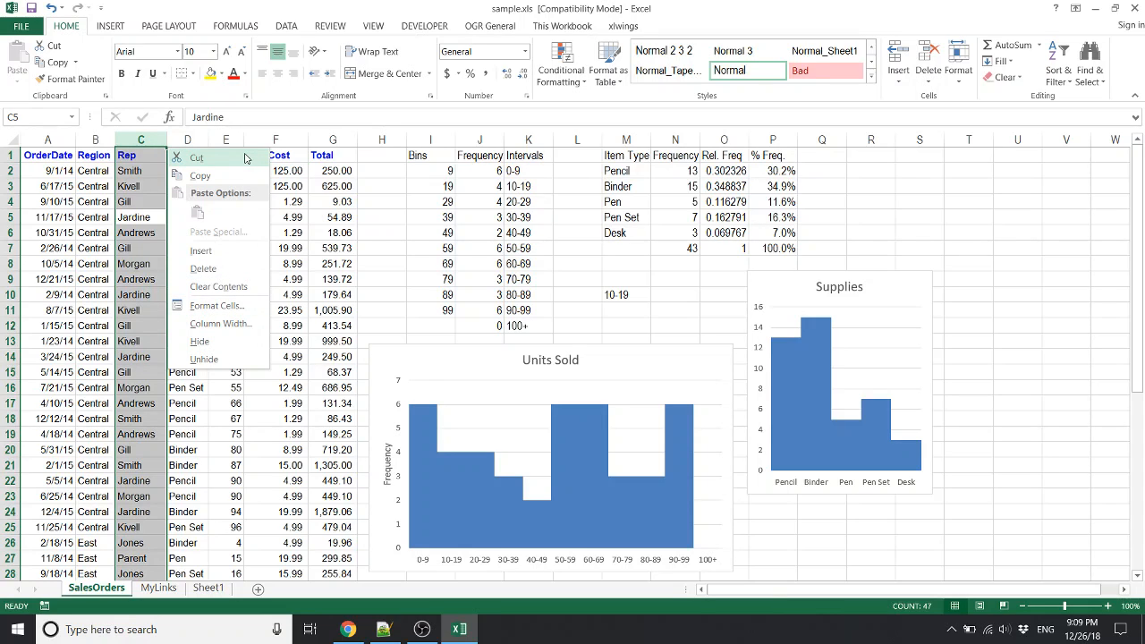
key("Down")
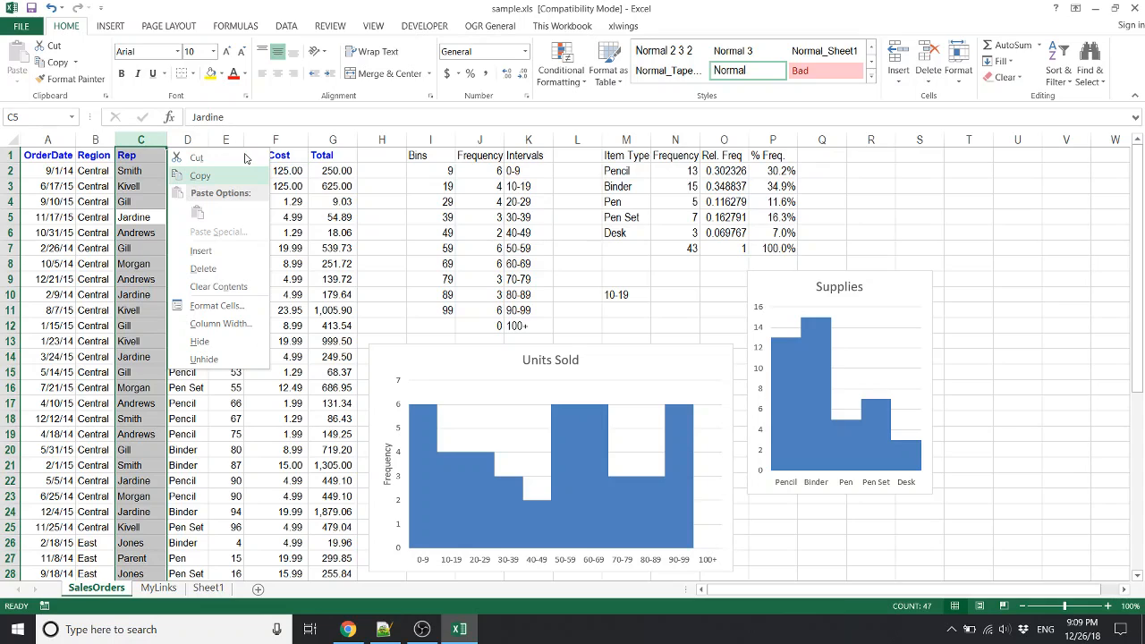
key("Down")
key("Down")
key("Down")
key("Down")
key("Down")
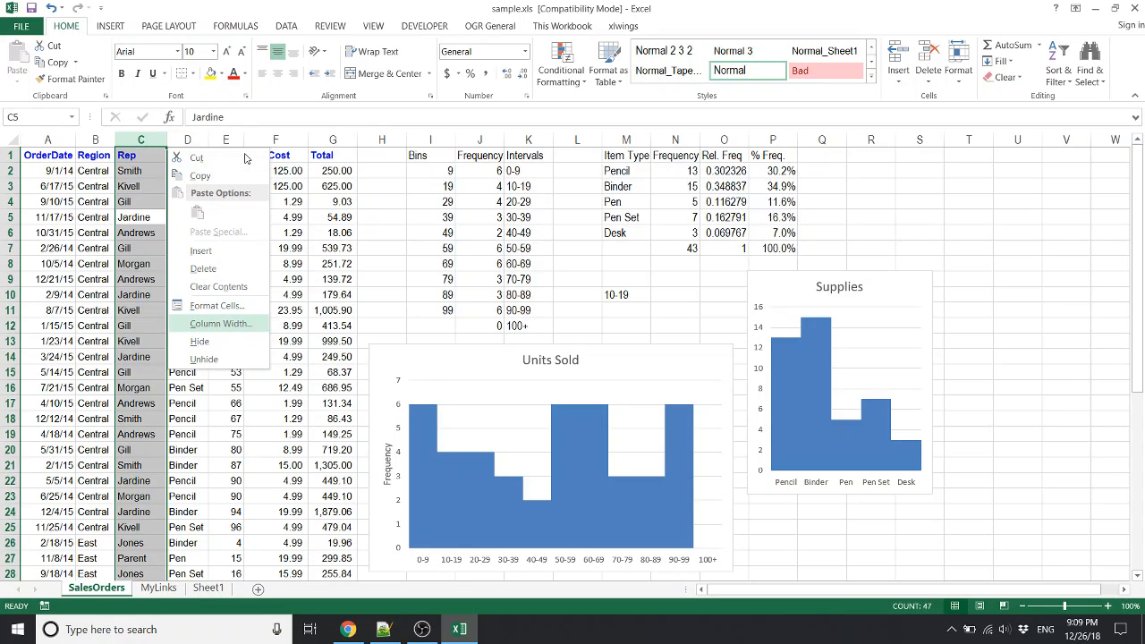
key("Return")
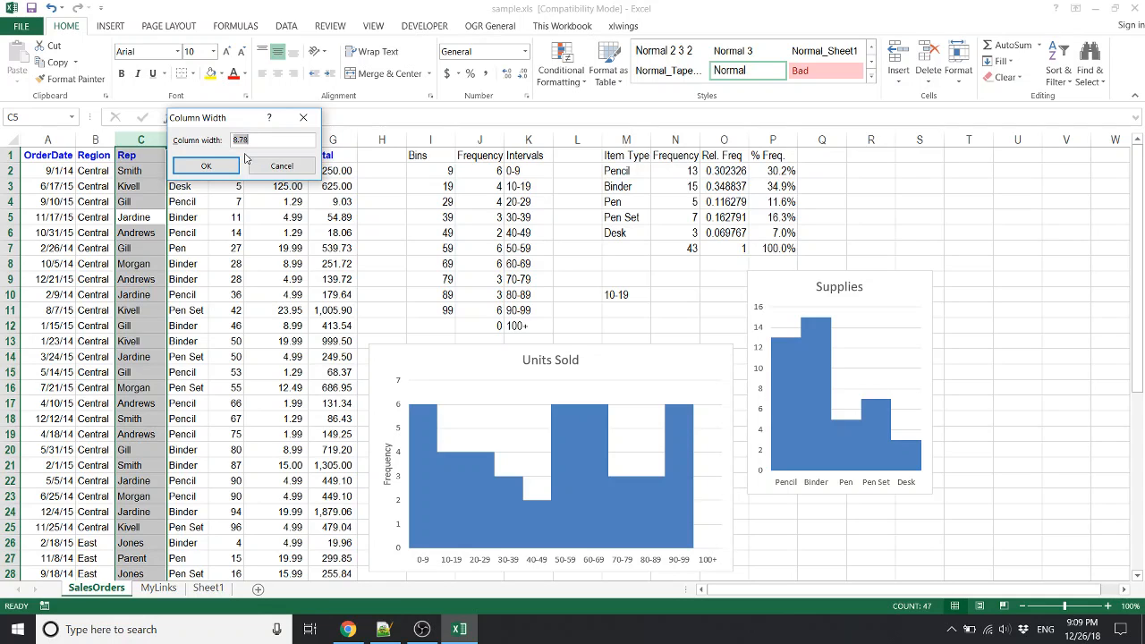
type("20")
left_click(235, 164)
Select the entire Rep column from cell C6 and set its column width to 8.
key("Left")
key("Left")
key("Down")
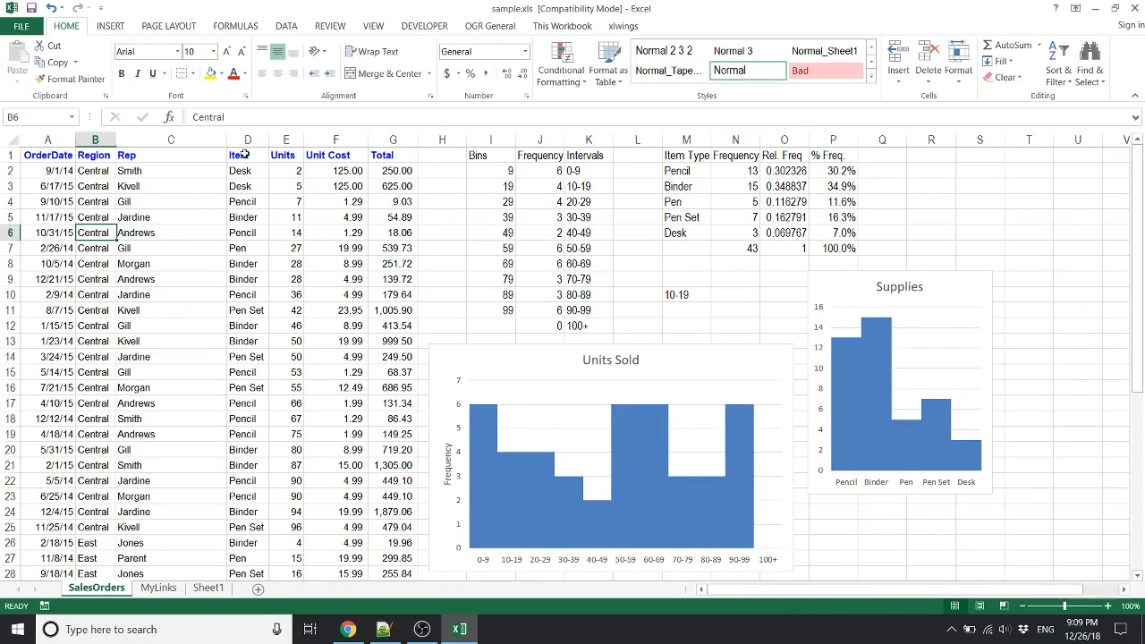
key("Right")
key("ctrl+space")
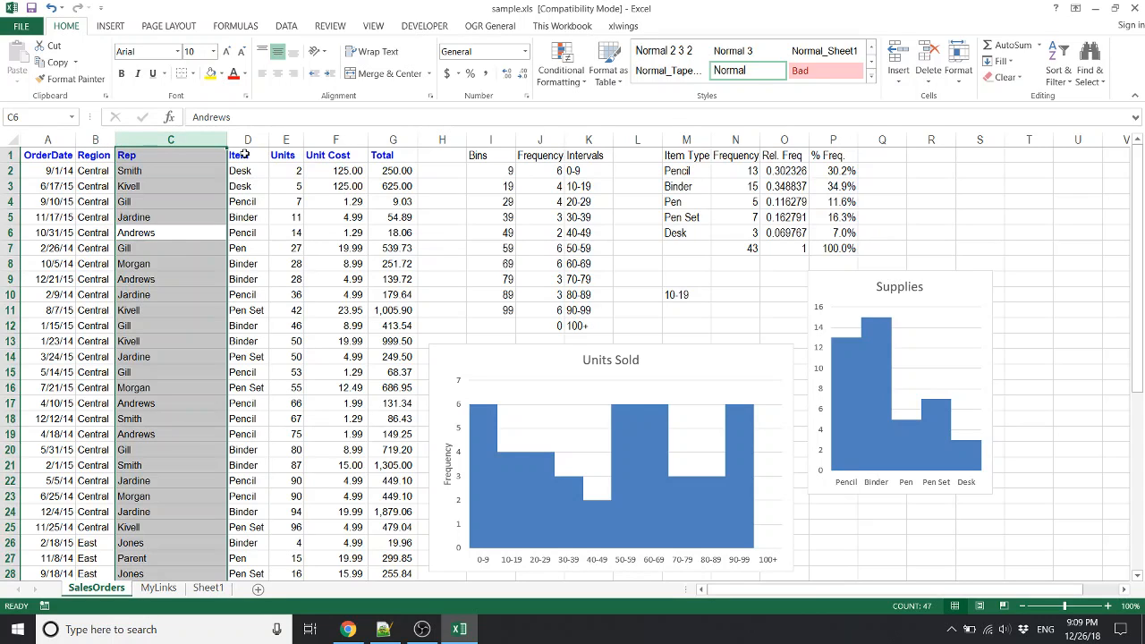
key("shift+F10")
key("c")
key("c")
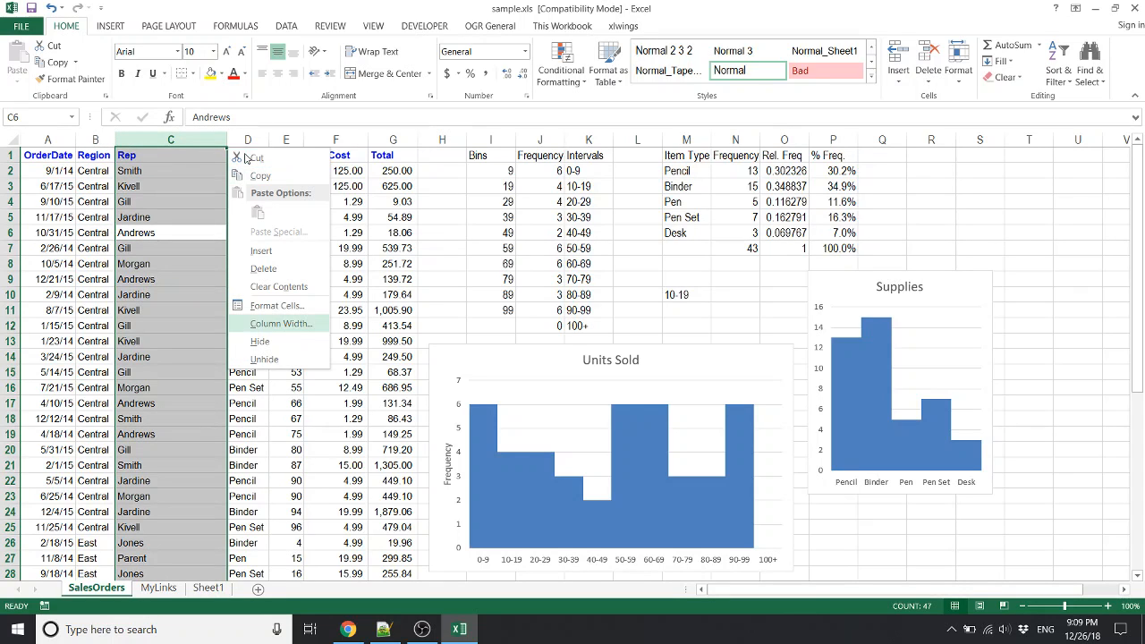
key("Return")
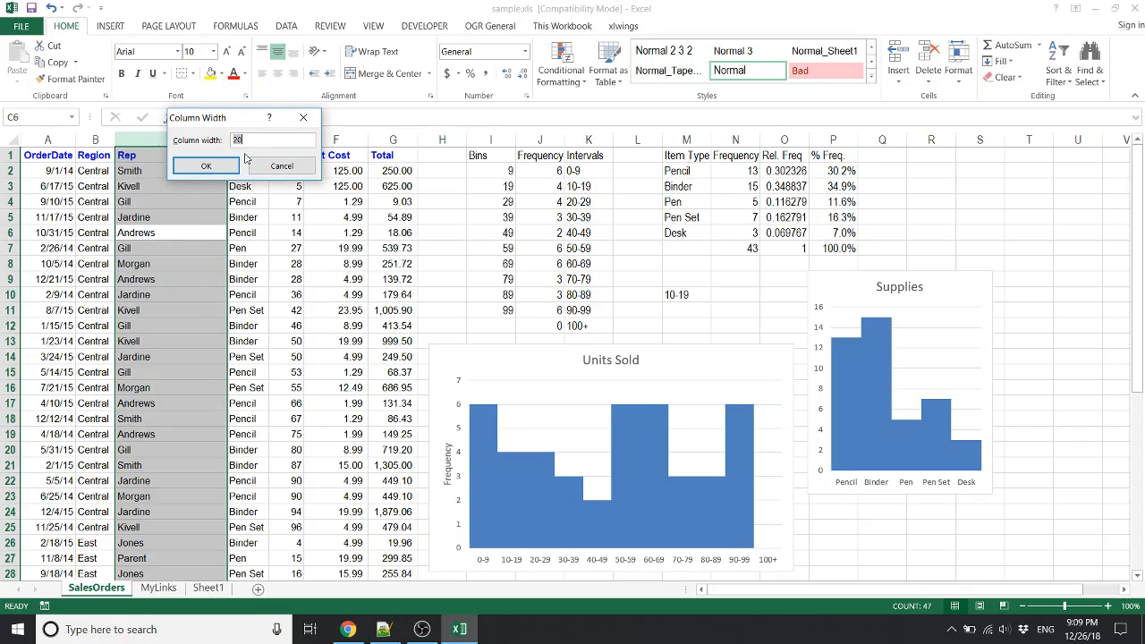
type("8")
key("Return")
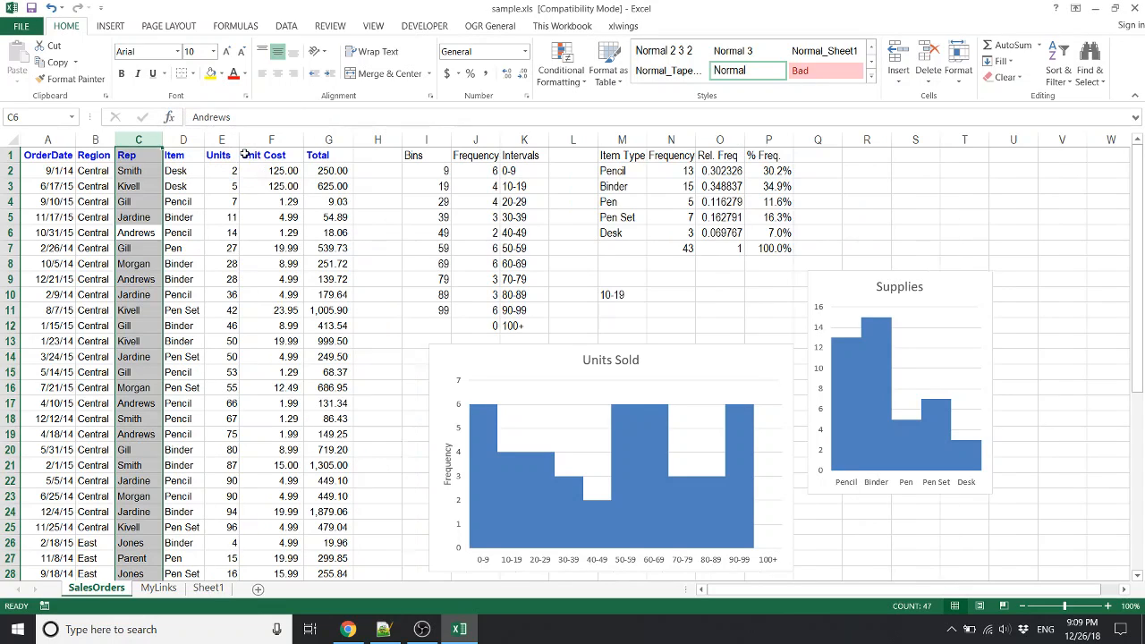
Clear the column selection by moving down to C8, and go along row 8 to empty cell H8.
key("Down")
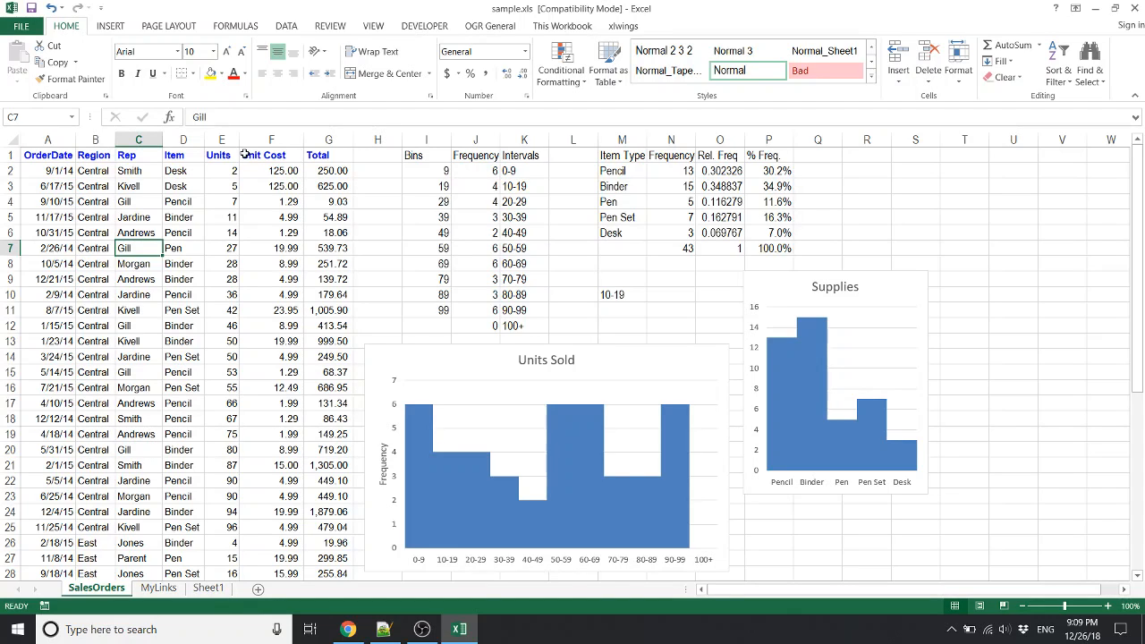
key("Down")
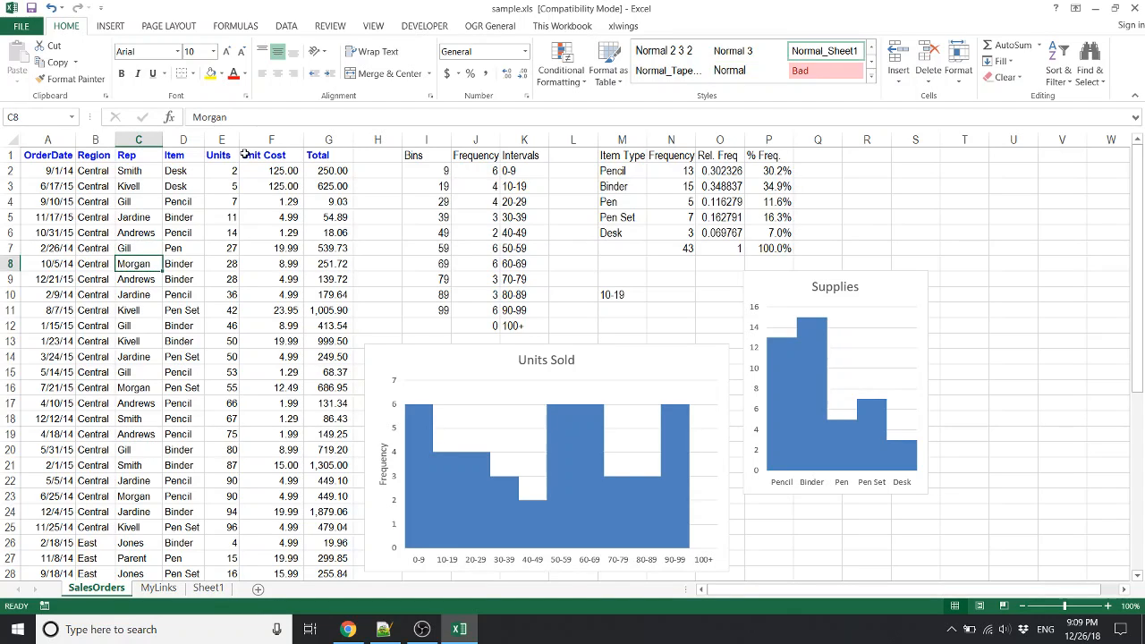
key("Right")
key("Right")
key("Right")
key("Right")
key("Right")
key("Right")
key("Right")
key("Left")
key("Left")
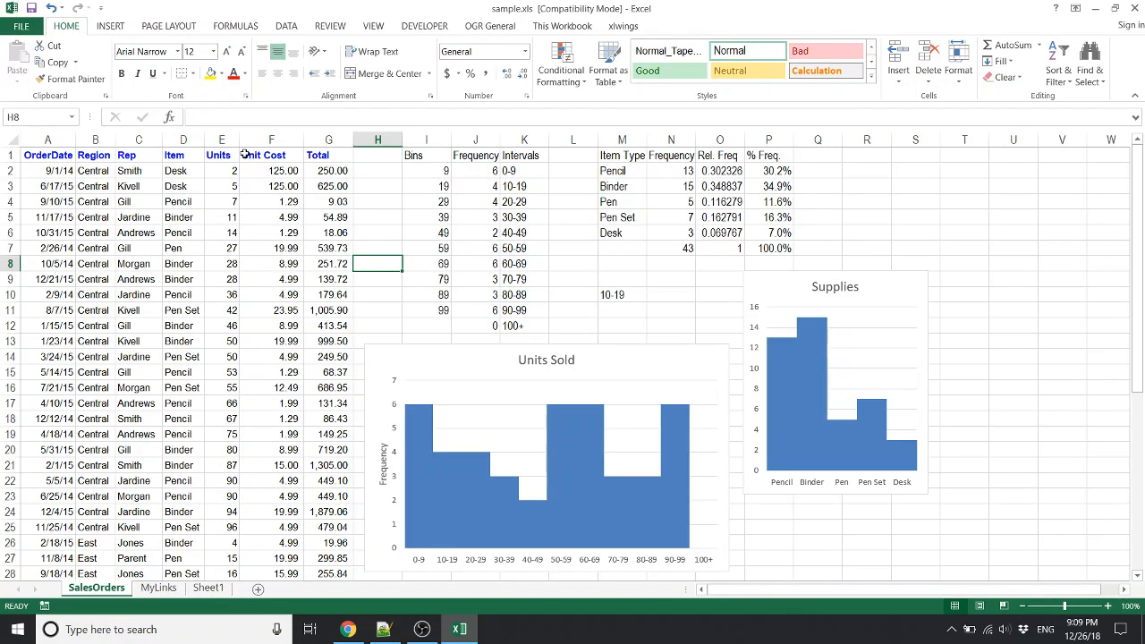
Select the whole Frequency column from cell J8 and insert two blank columns before it.
key("Right")
key("Right")
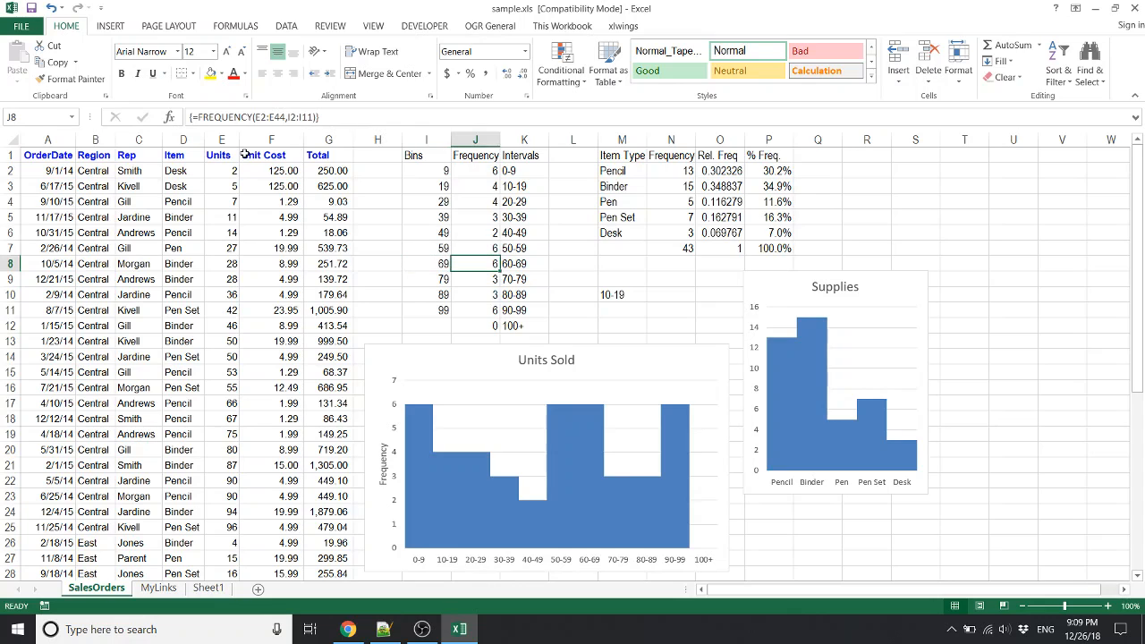
key("ctrl+/")
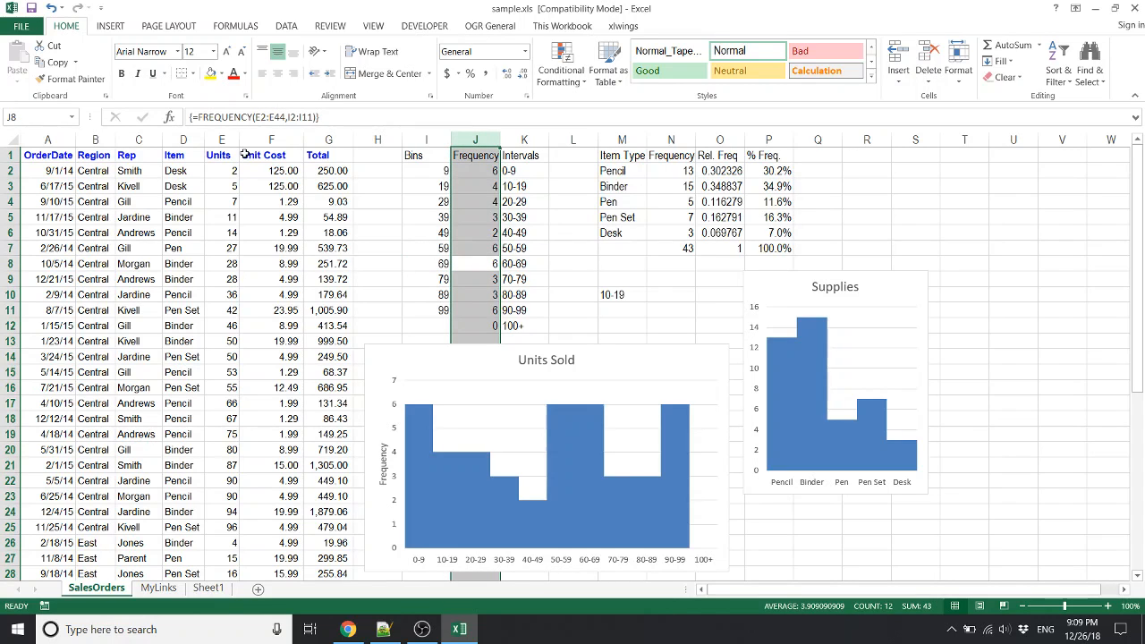
key("ctrl+shift+plus")
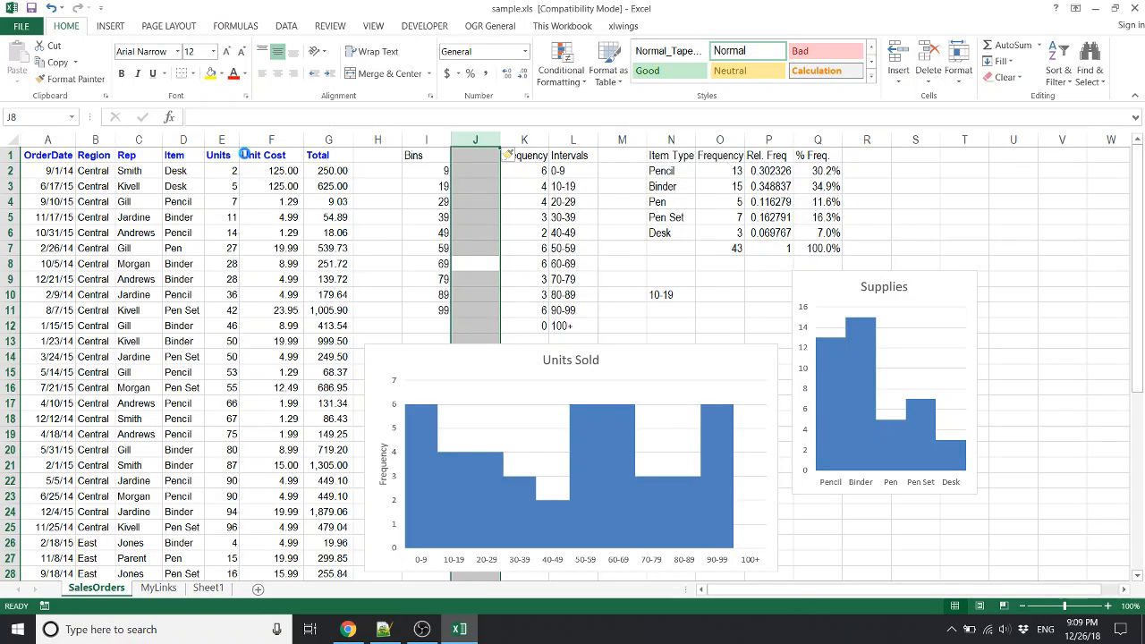
key("ctrl+shift+plus")
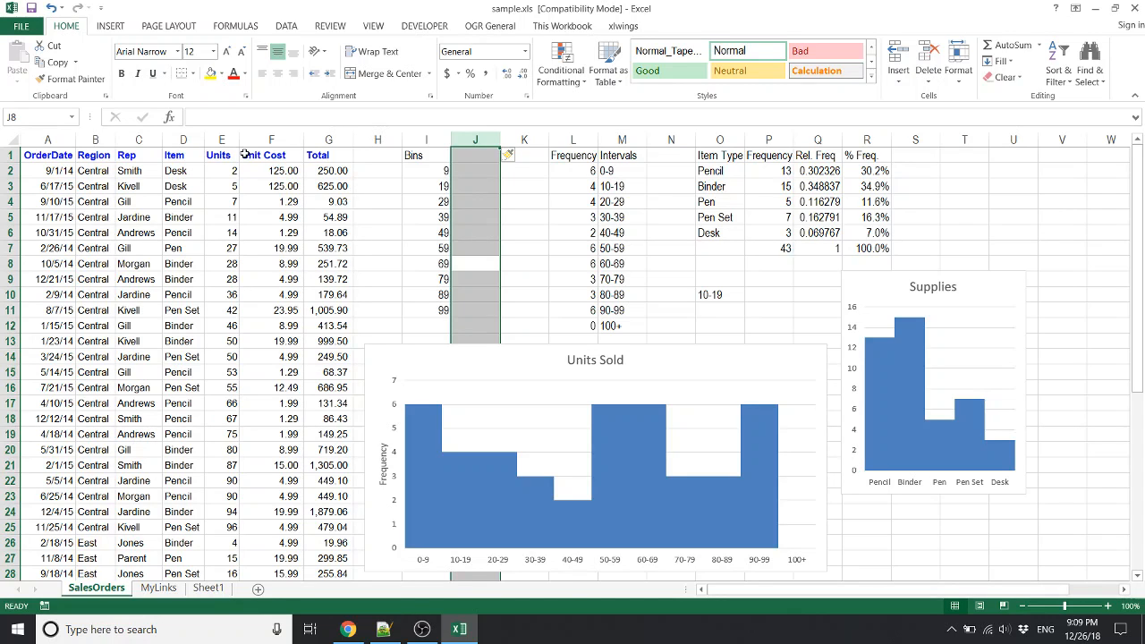
Delete the two blank columns in front of the Frequency column and return to cell H8.
key("ctrl+minus")
key("ctrl+minus")
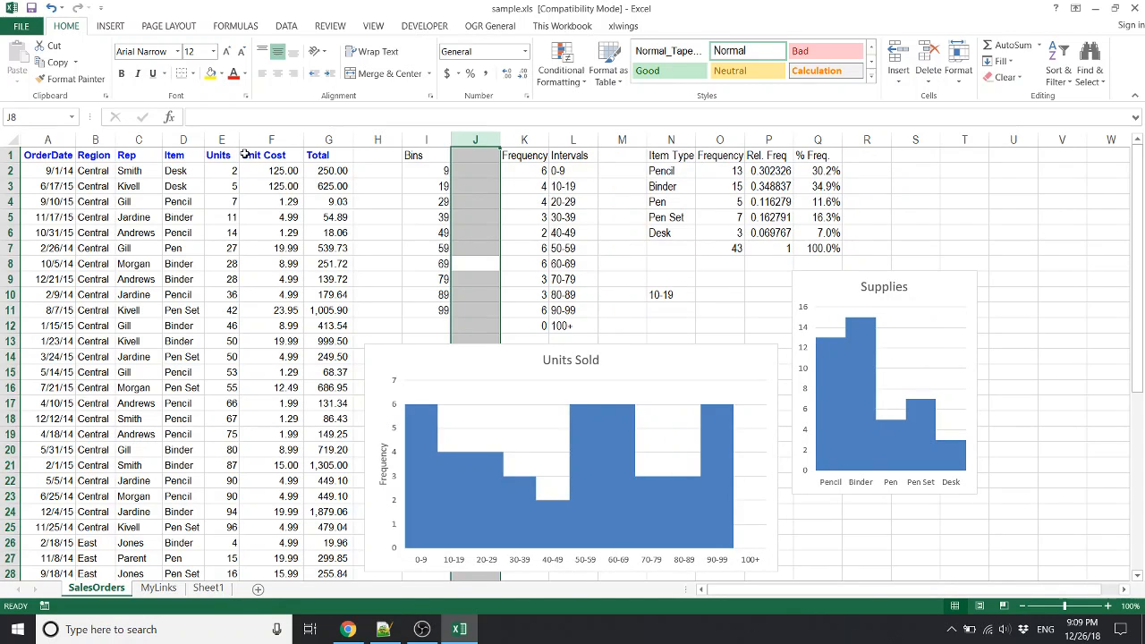
key("Left")
key("Left")
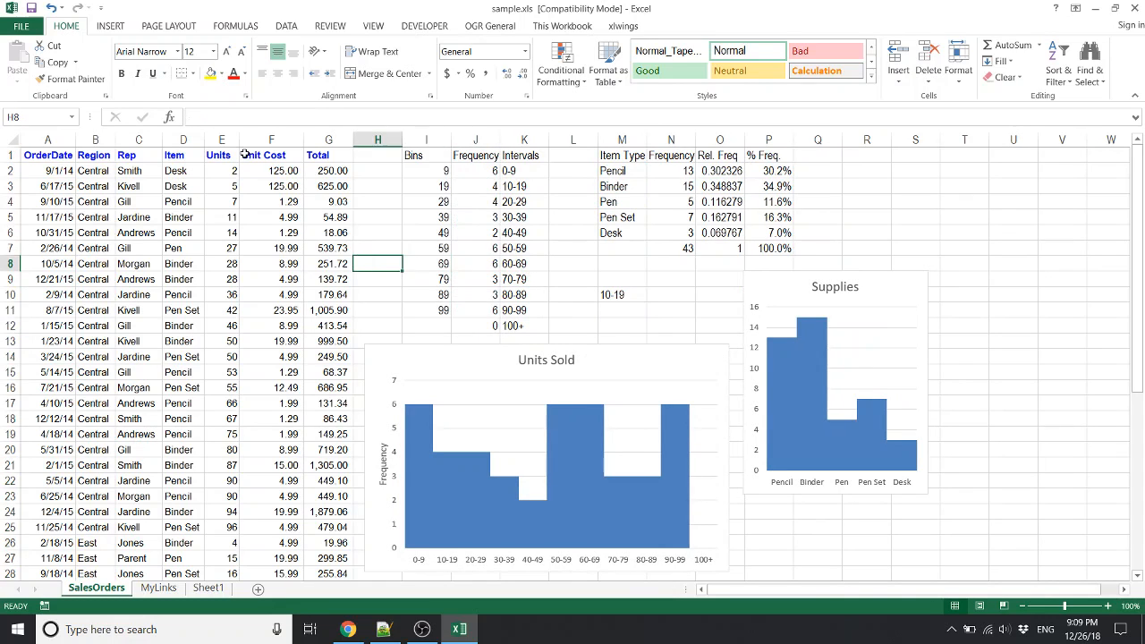
Select the entire header row from cell L1 and insert six blank rows above it.
key("Right")
key("Right")
key("Right")
key("Right")
key("Up")
key("Up")
key("Up")
key("Up")
key("Up")
key("Up")
key("Up")
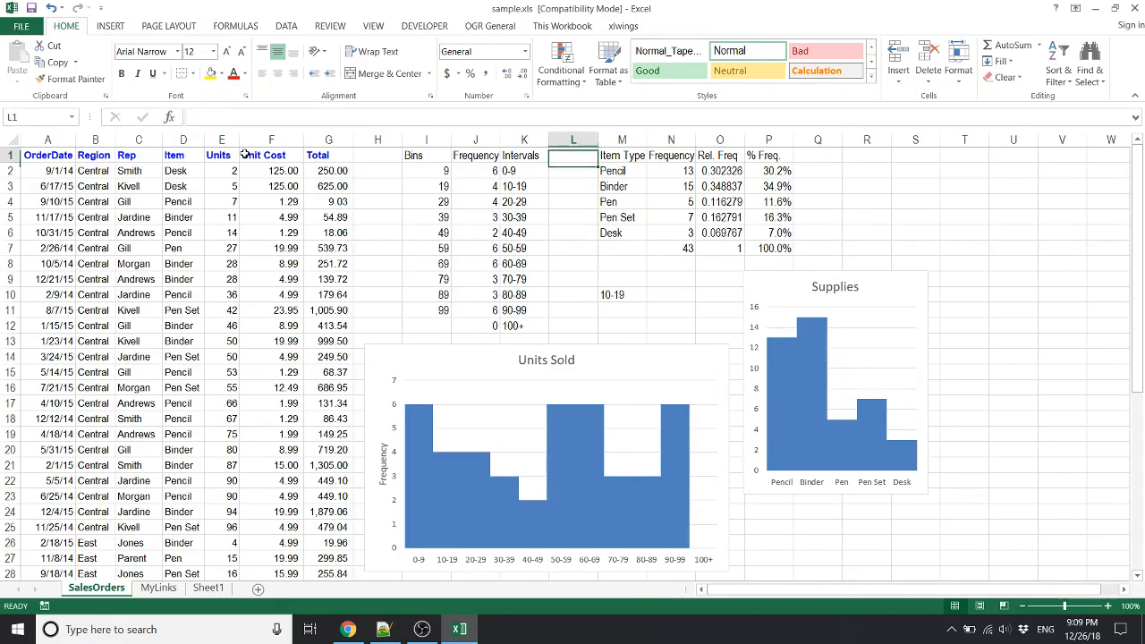
key("shift+space")
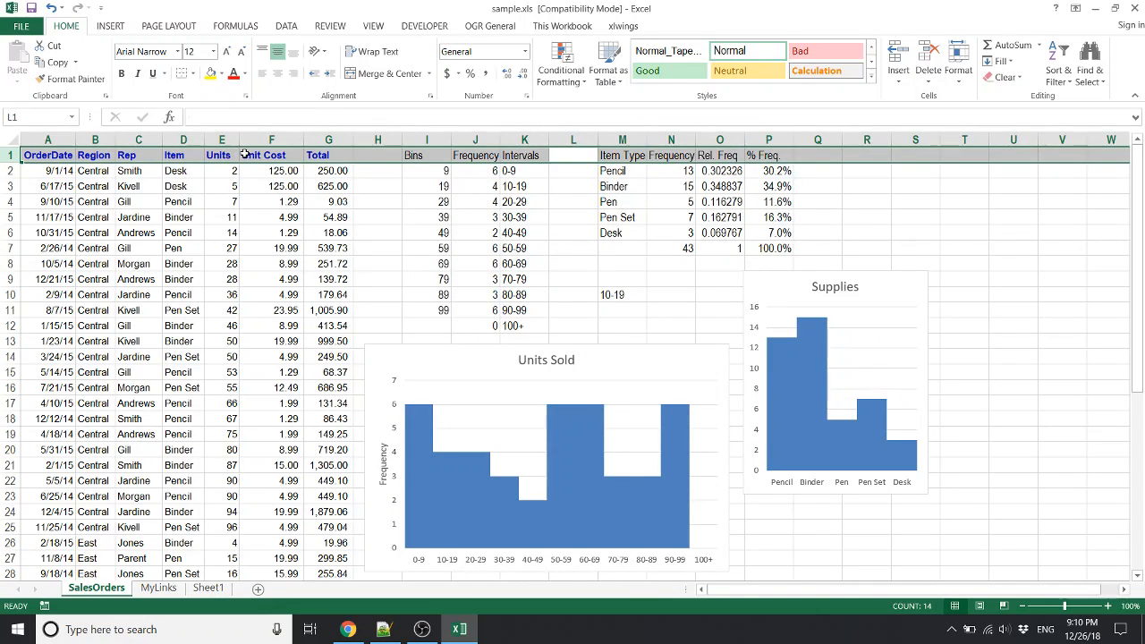
key("ctrl+shift+plus")
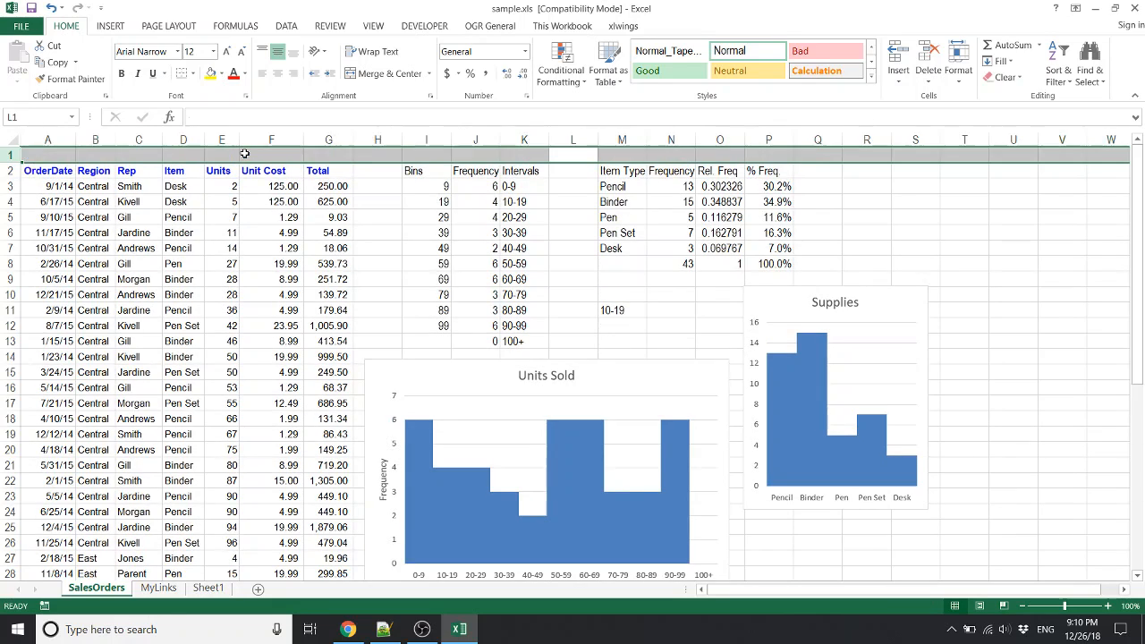
key("ctrl+shift+plus")
key("ctrl+shift+plus")
key("ctrl+shift+plus")
key("ctrl+shift+plus")
key("ctrl+shift+plus")
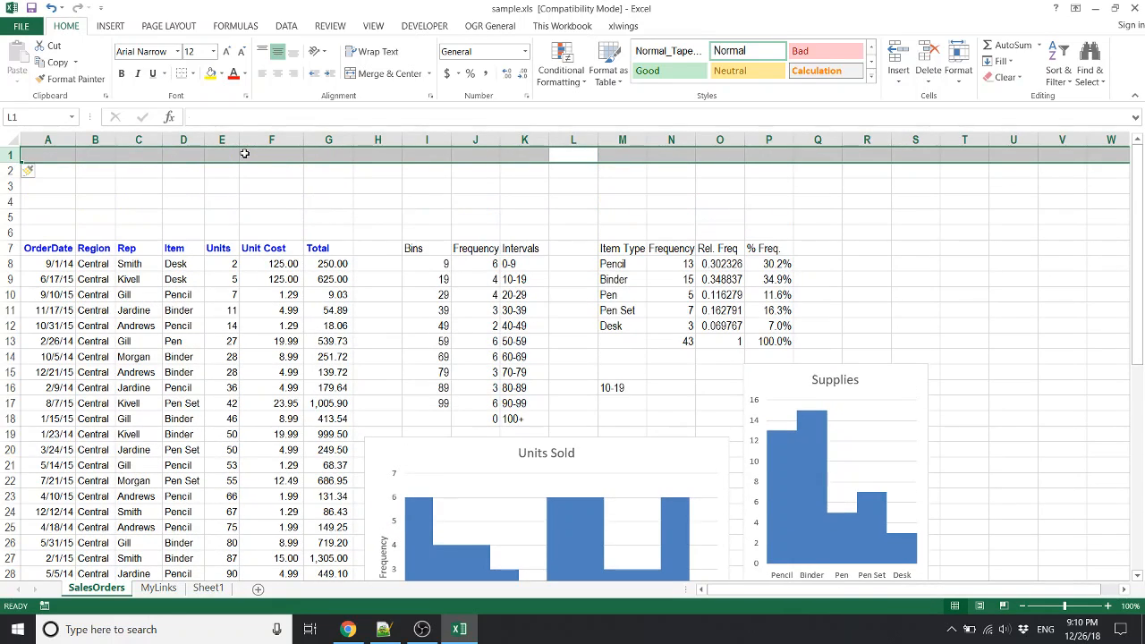
Select blank rows 1 to 6 starting from cell A1 and delete them.
key("Left")
key("Left")
key("ctrl+Left")
key("shift+Down")
key("shift+Down")
key("shift+Down")
key("shift+Down")
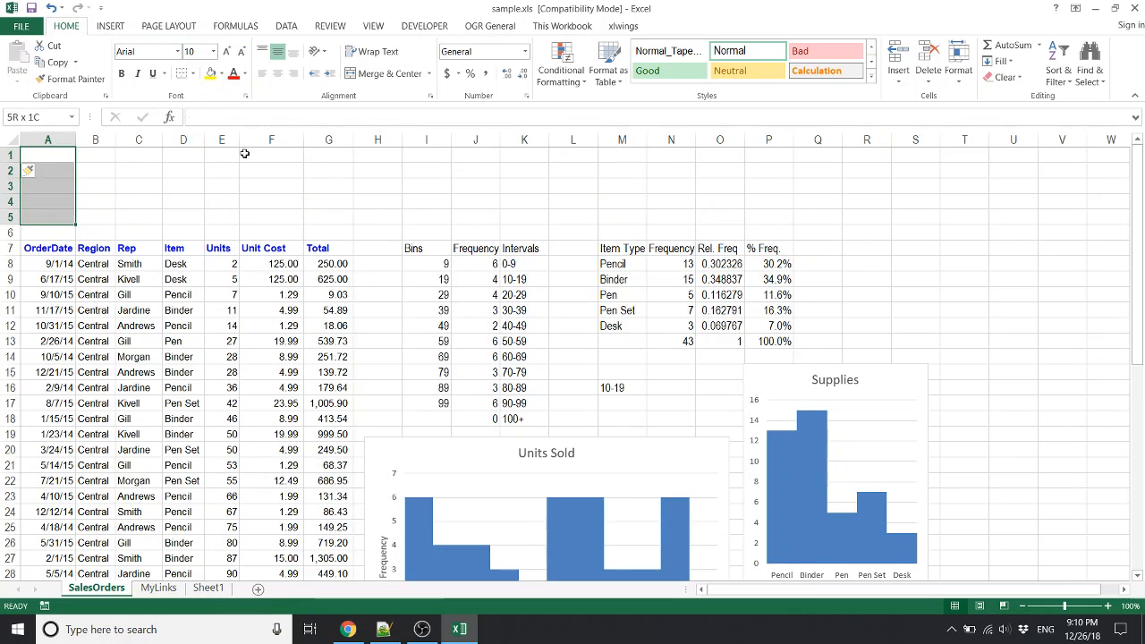
key("shift+Down")
key("shift+space")
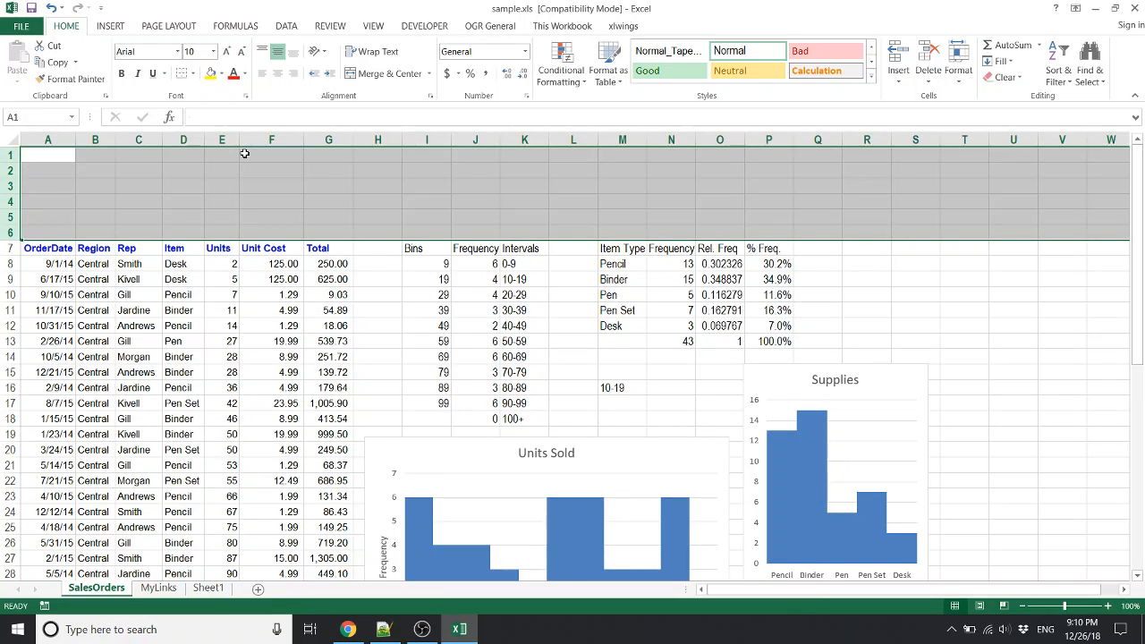
key("ctrl+minus")
Move the active cell across the sheet to P2, the first value in the % Freq. column.
key("Right")
key("Down")
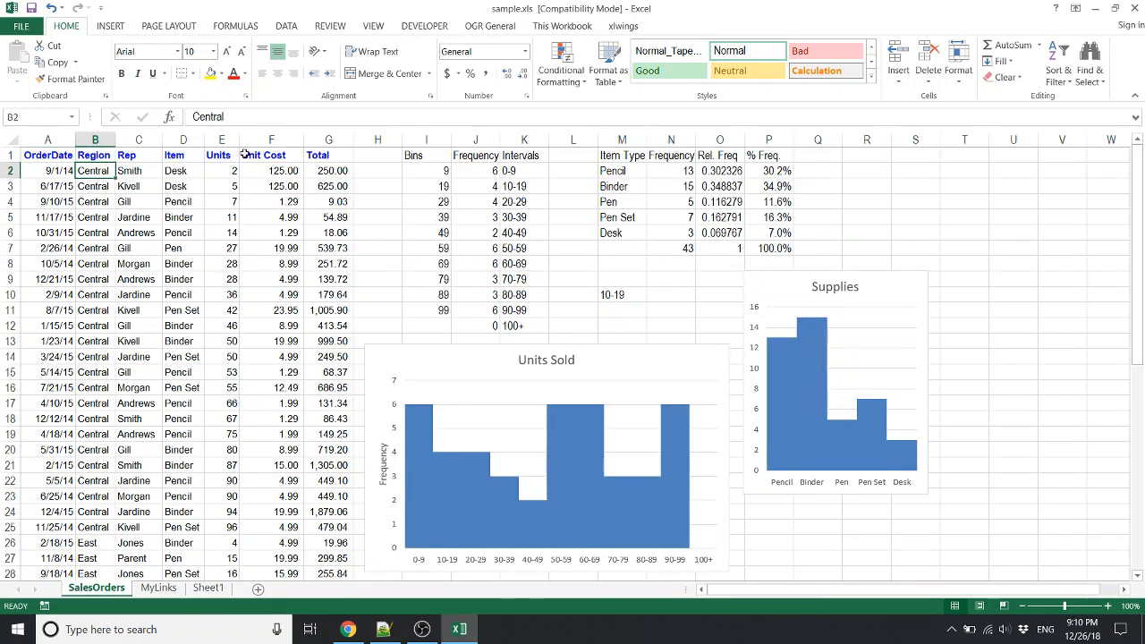
key("Right")
key("Down")
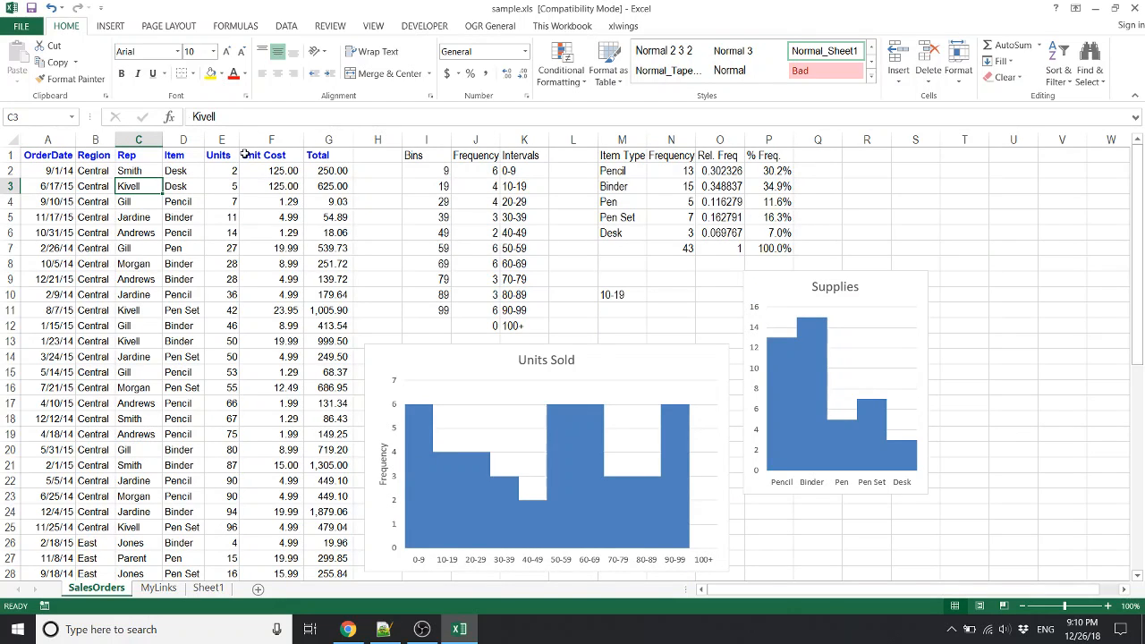
key("Right")
key("Right")
key("Right")
key("Right")
key("Right")
key("Right")
key("Right")
key("Right")
key("Right")
key("Right")
key("Right")
key("Right")
key("Right")
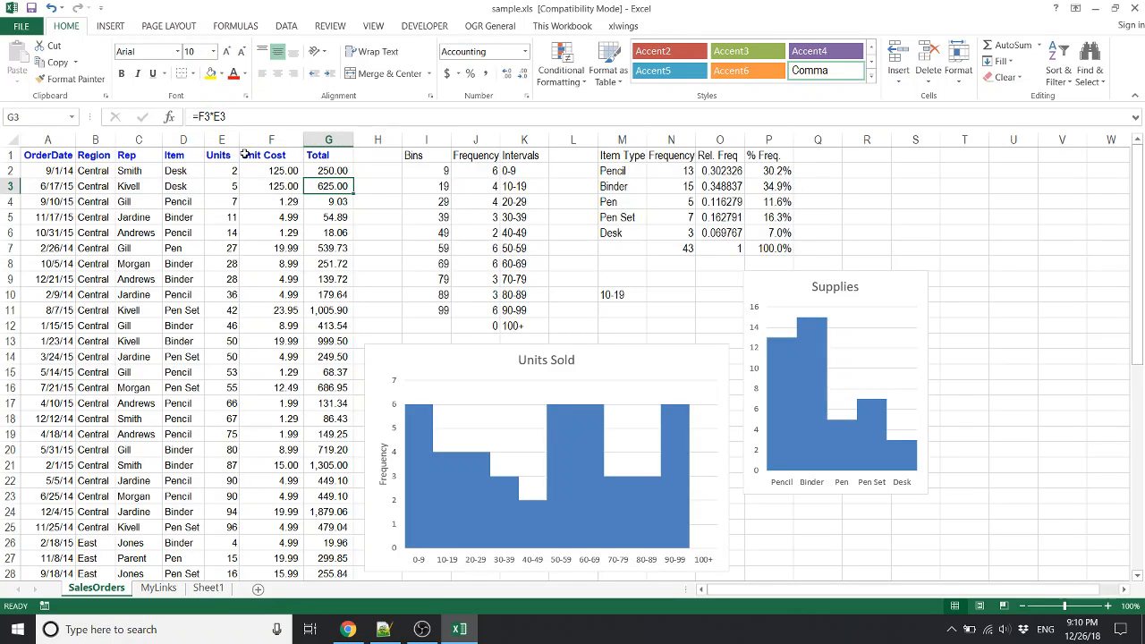
key("Up")
key("Up")
key("Down")
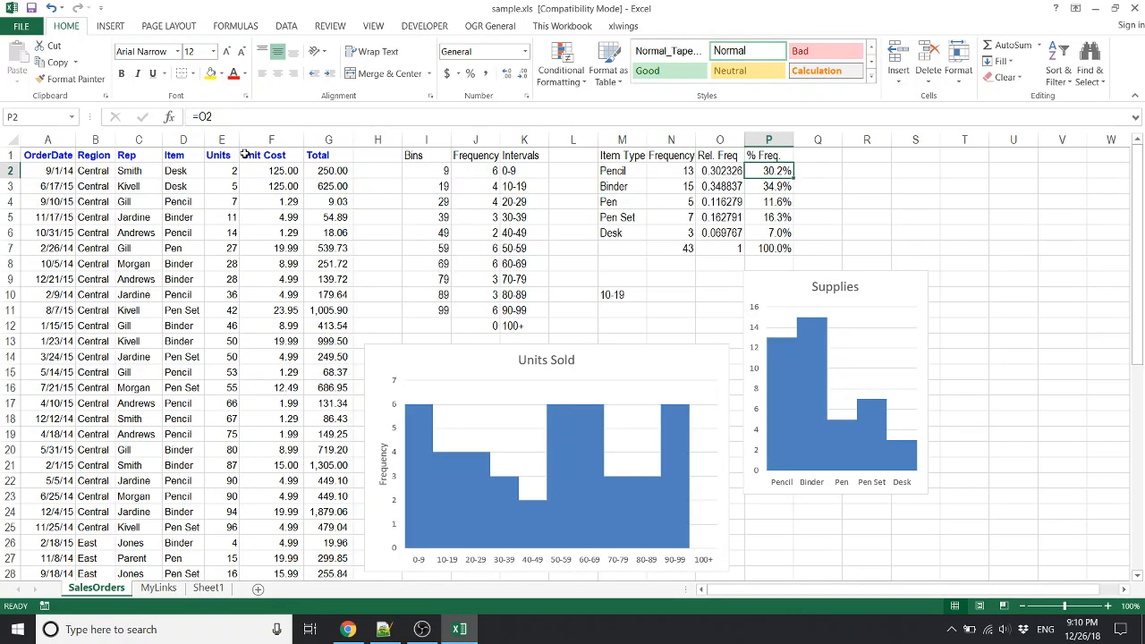
Copy cell P2 of the % Freq. column and paste it normally into cell R2.
key("ctrl+c")
key("Right")
key("Right")
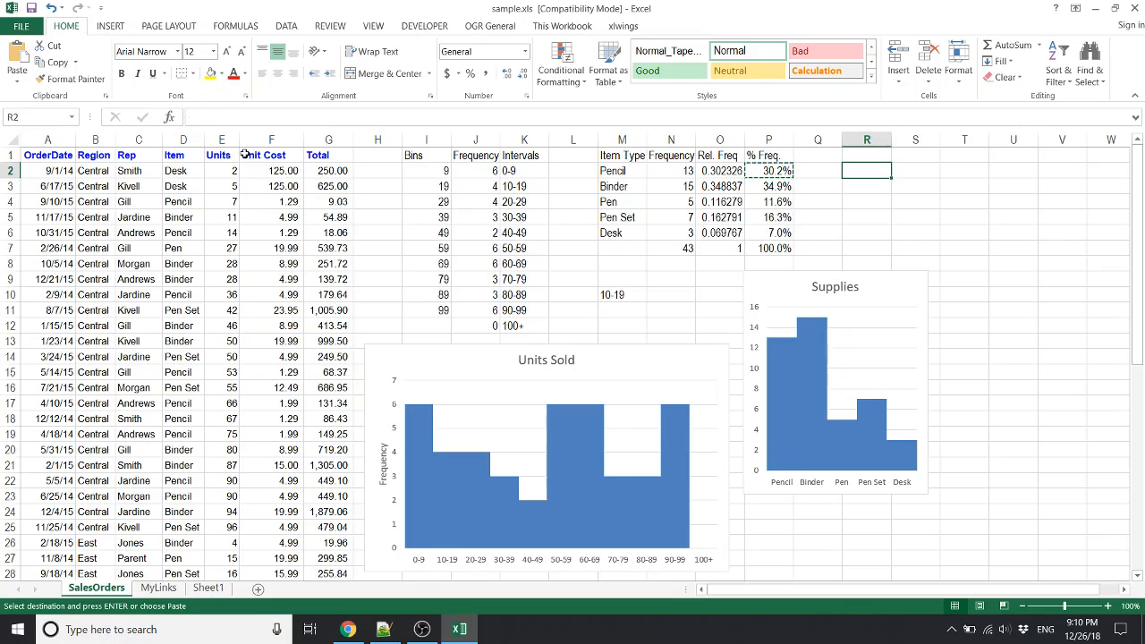
key("ctrl+v")
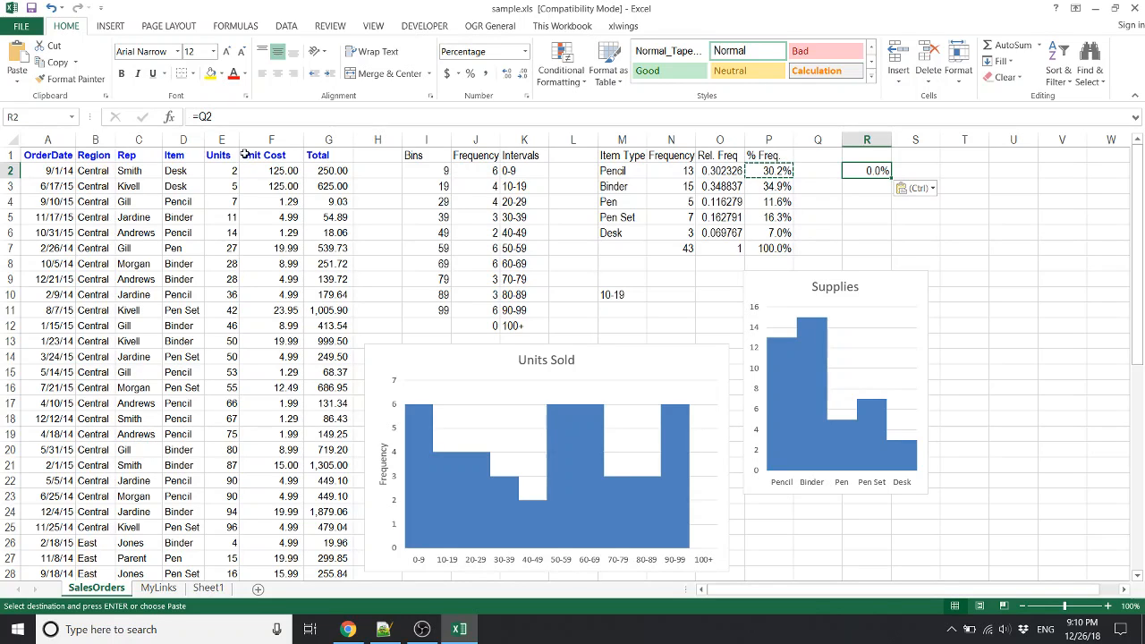
Undo the paste in R2, copy P2 again and select R2 as the destination.
key("ctrl+z")
key("Left")
key("Left")
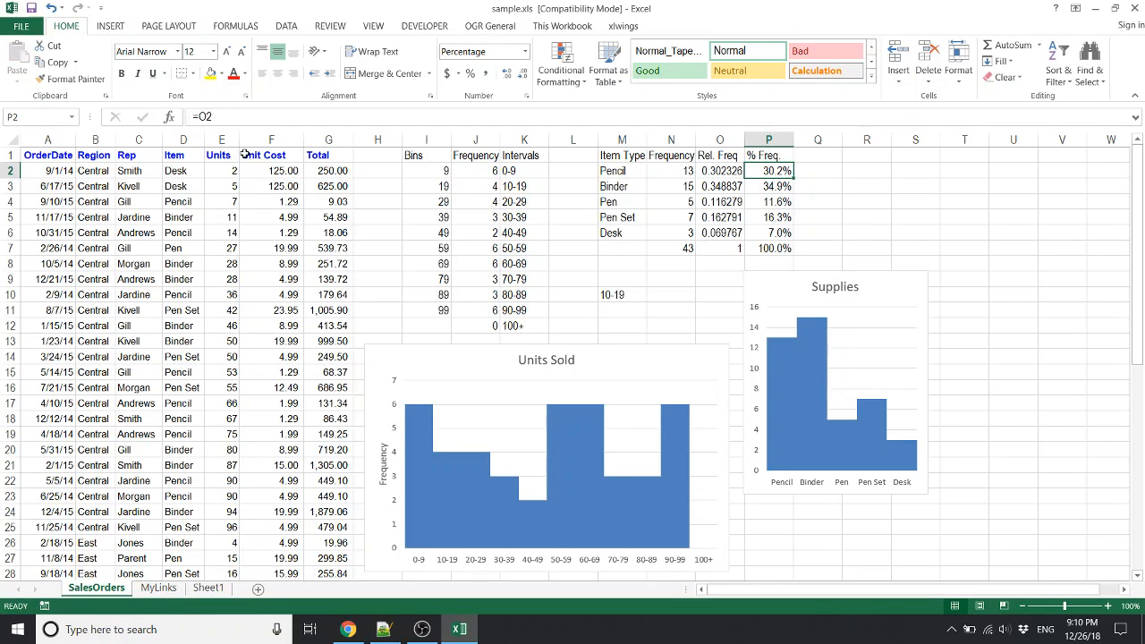
key("Right")
key("Right")
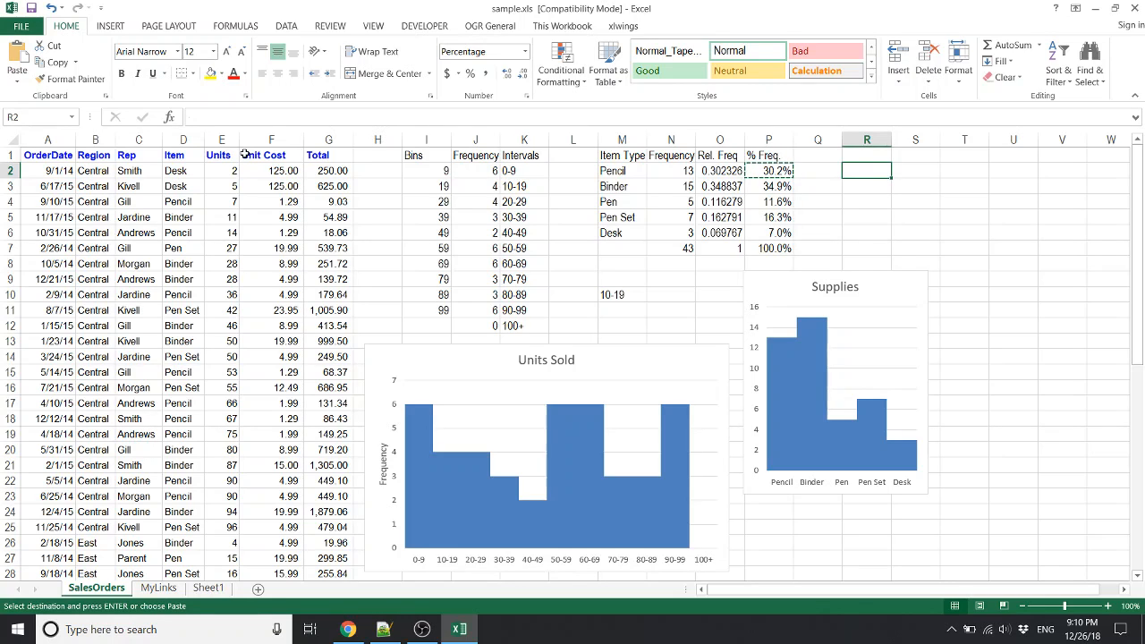
Bring up the context menu for cell R2, look at its Paste Special entry and dismiss the menu.
key("shift+F10")
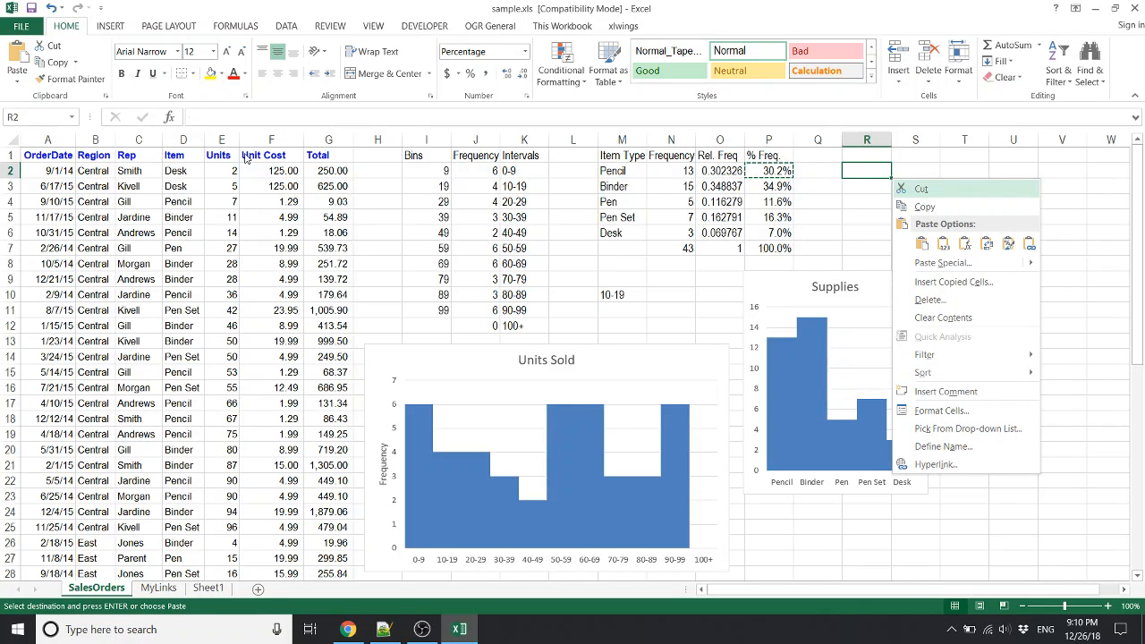
key("Down")
key("Down")
key("Down")
key("Up")
key("Right")
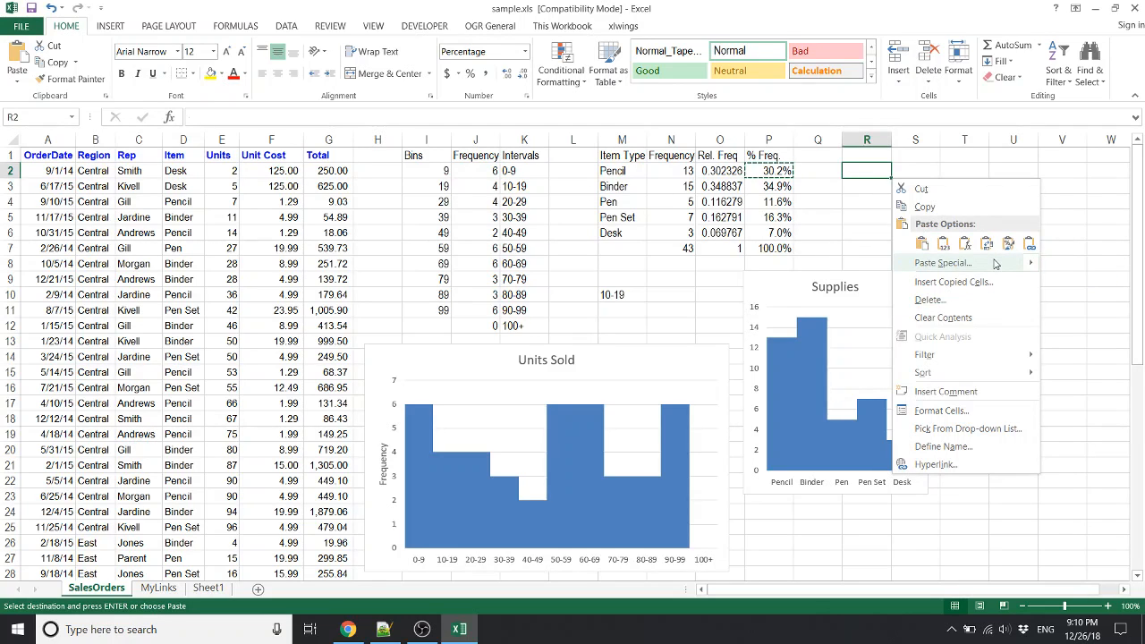
key("Escape")
Open the Paste Special dialog for R2, place it mid-sheet, and try the Values and Comments options.
key("Left")
key("Right")
key("Left")
key("Left")
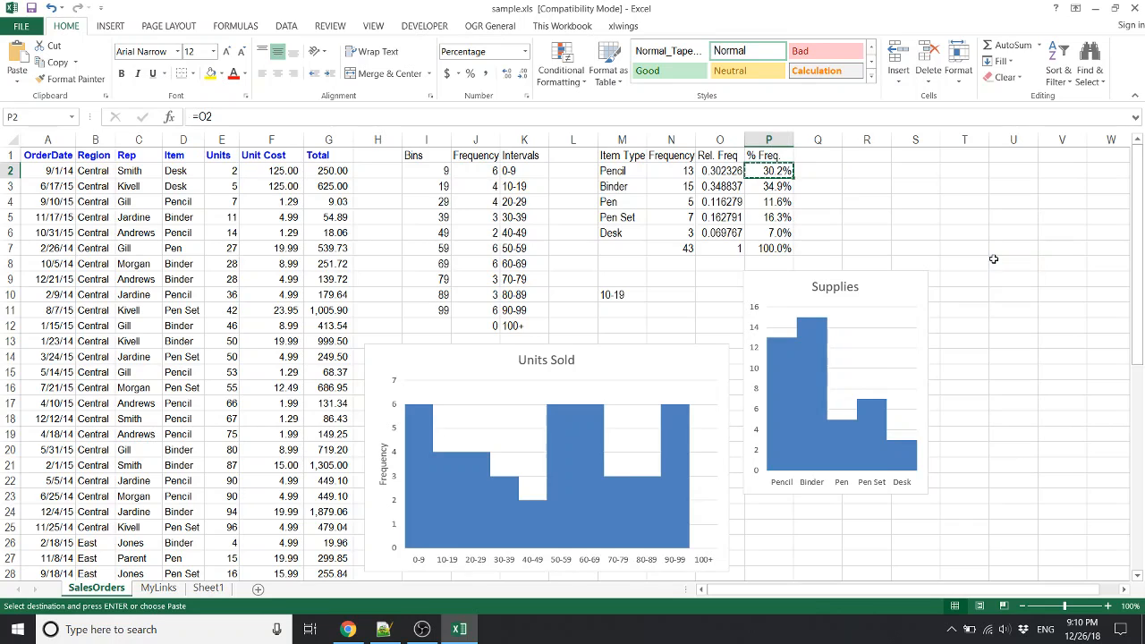
key("Right")
key("Right")
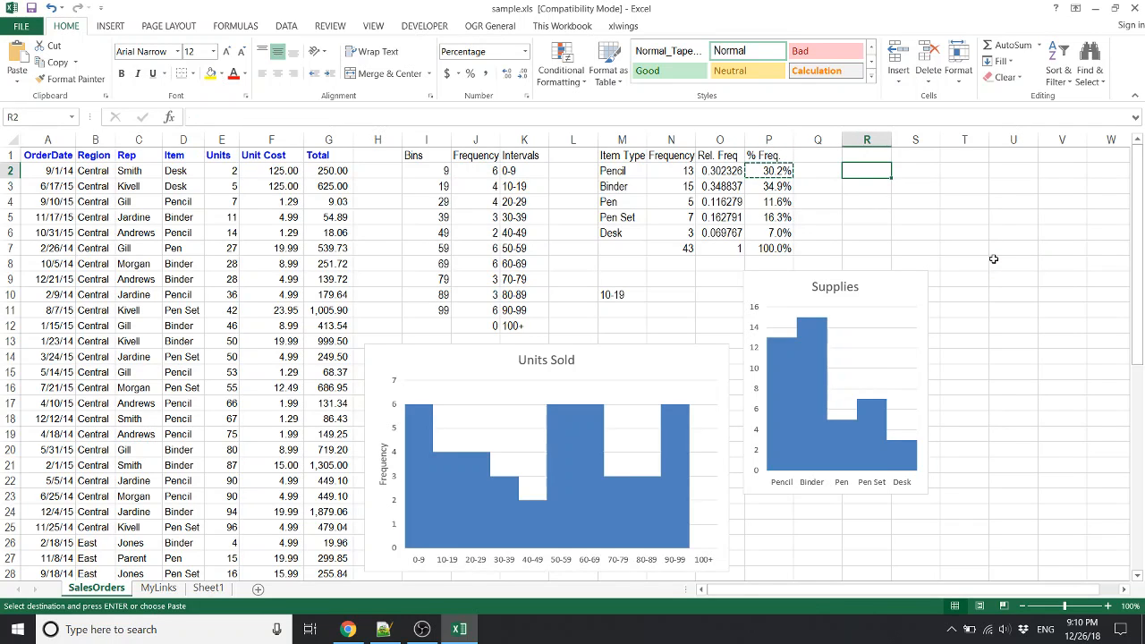
key("ctrl+alt+v")
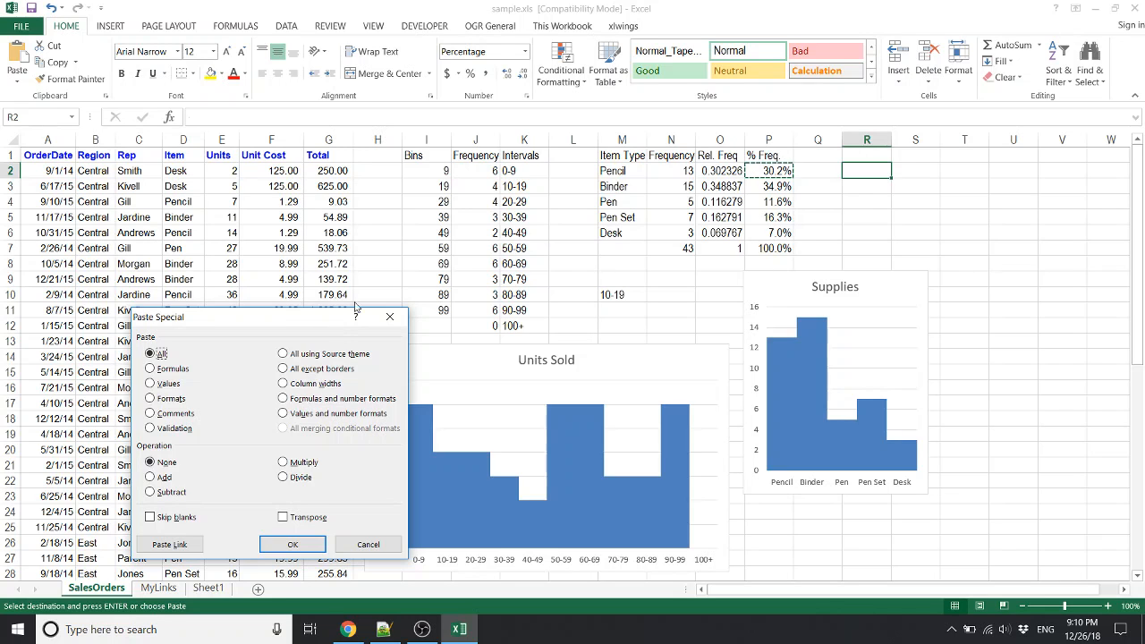
left_click_drag(288, 318, 555, 225)
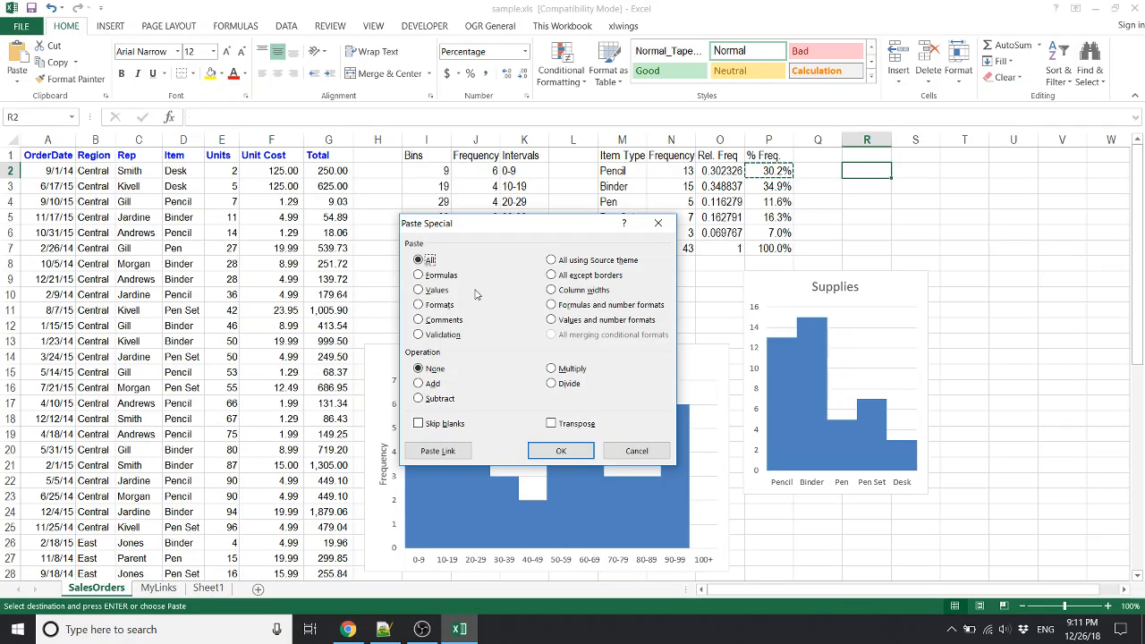
left_click(445, 292)
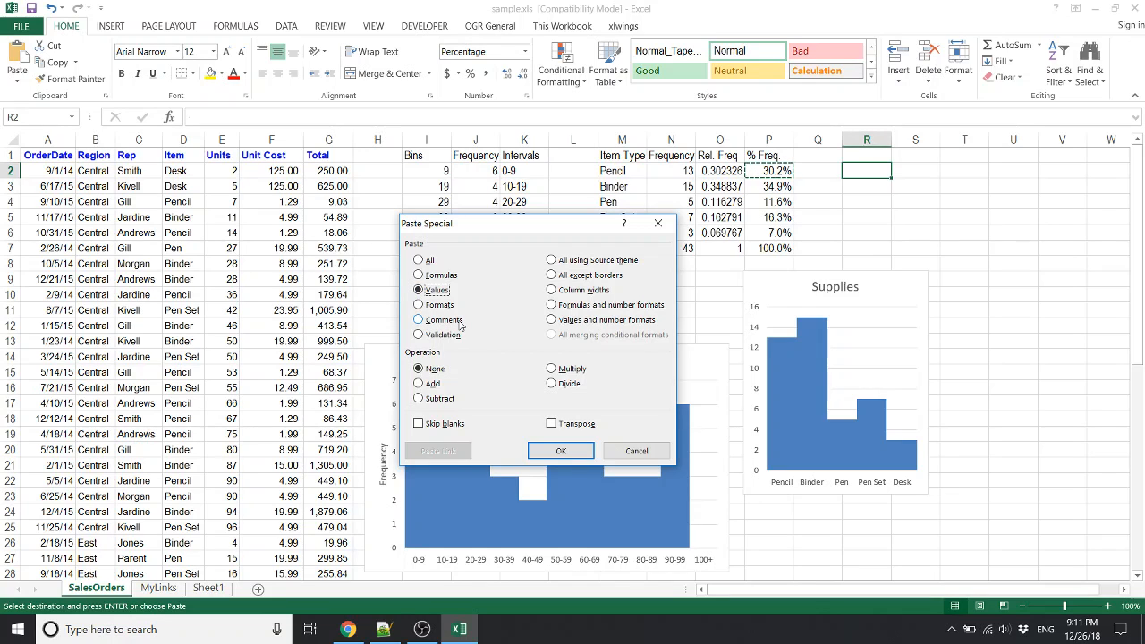
left_click(444, 320)
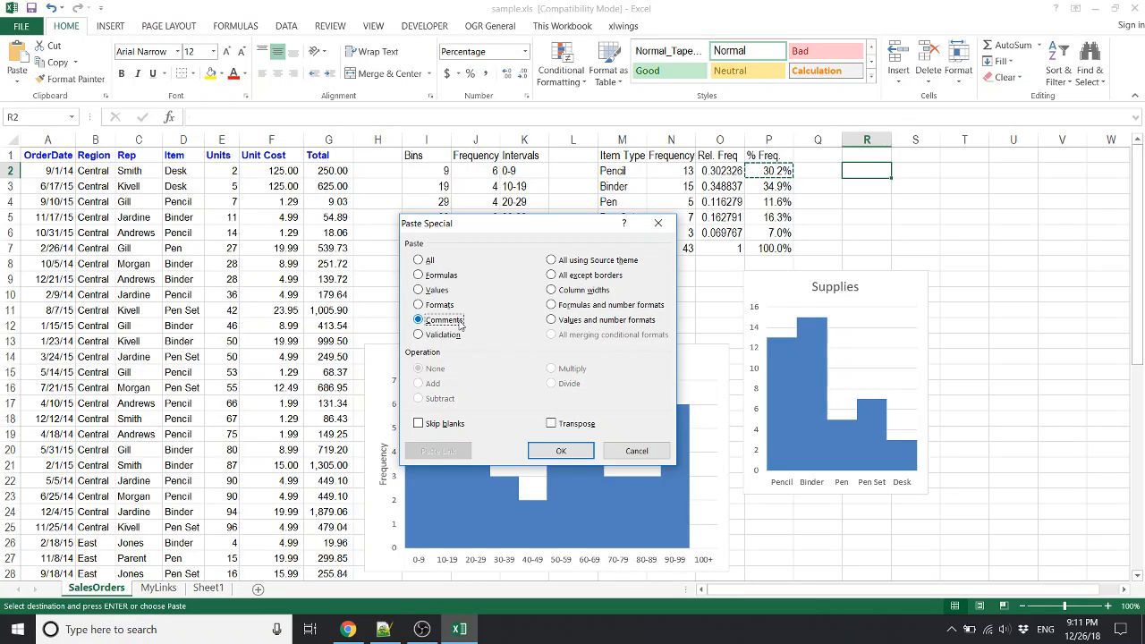
Cycle through the paste type options in the Paste Special dialog, finishing on All.
key("Up")
key("Up")
key("Up")
key("Up")
key("Up")
key("Up")
key("Up")
key("Up")
key("Up")
key("Up")
key("Up")
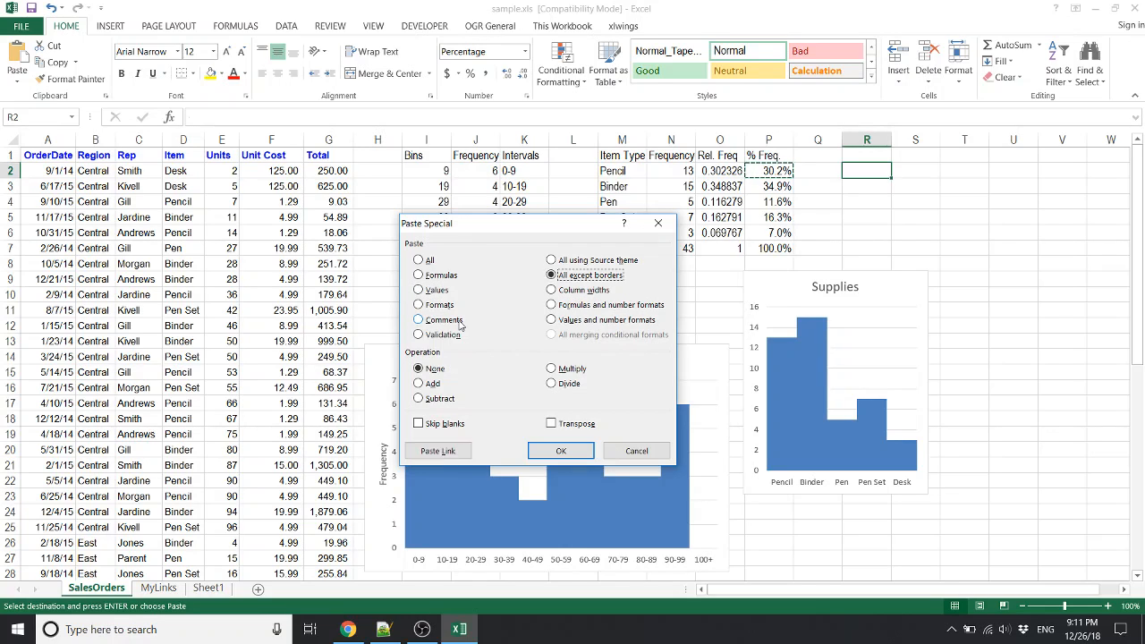
key("Up")
key("Up")
key("Up")
key("Up")
Cycle through the Operation choices in the Paste Special dialog, finishing on None.
key("Tab")
key("Down")
key("Down")
key("Down")
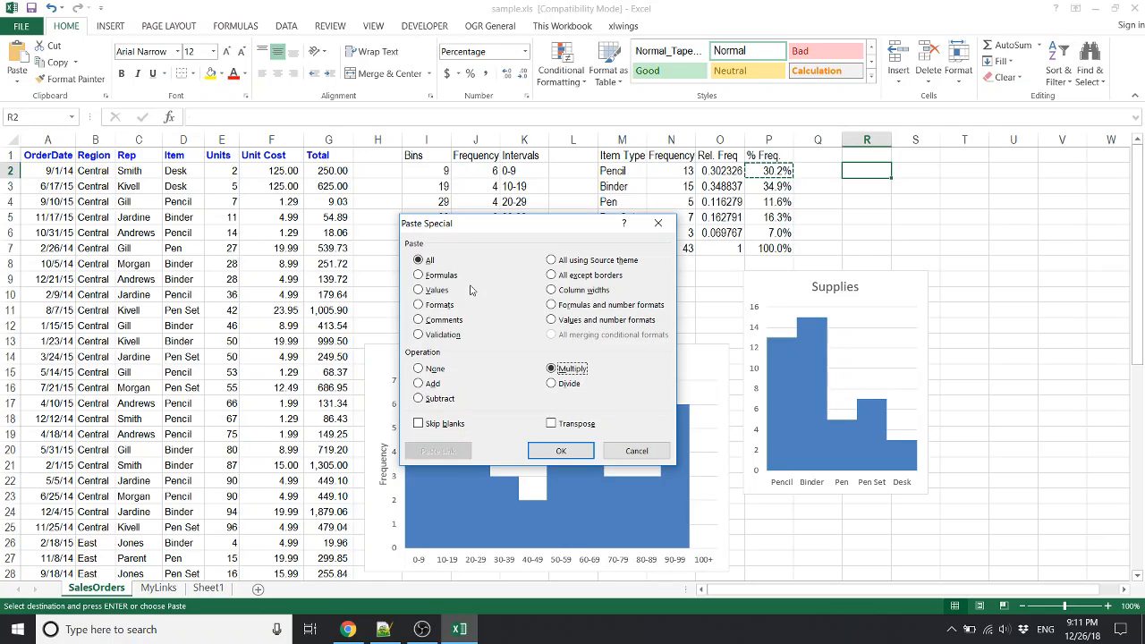
key("Down")
key("Down")
key("Down")
key("Down")
key("Down")
key("Down")
key("Down")
key("Down")
key("Down")
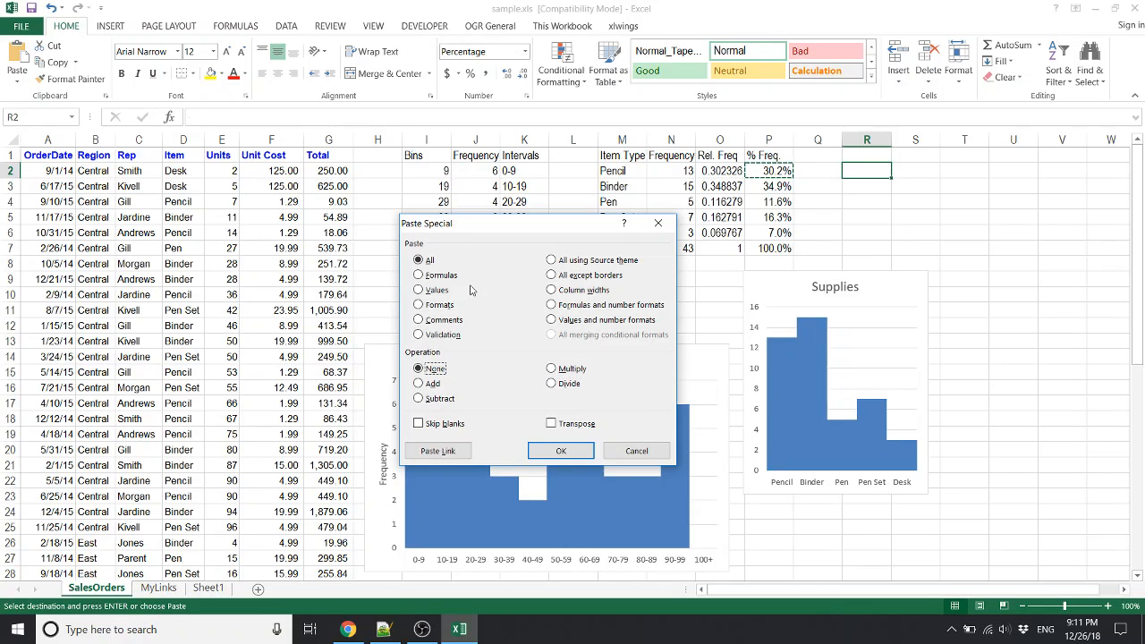
Review the Operation choices once more, go on to Skip blanks and Transpose, and cancel Paste Special.
key("Up")
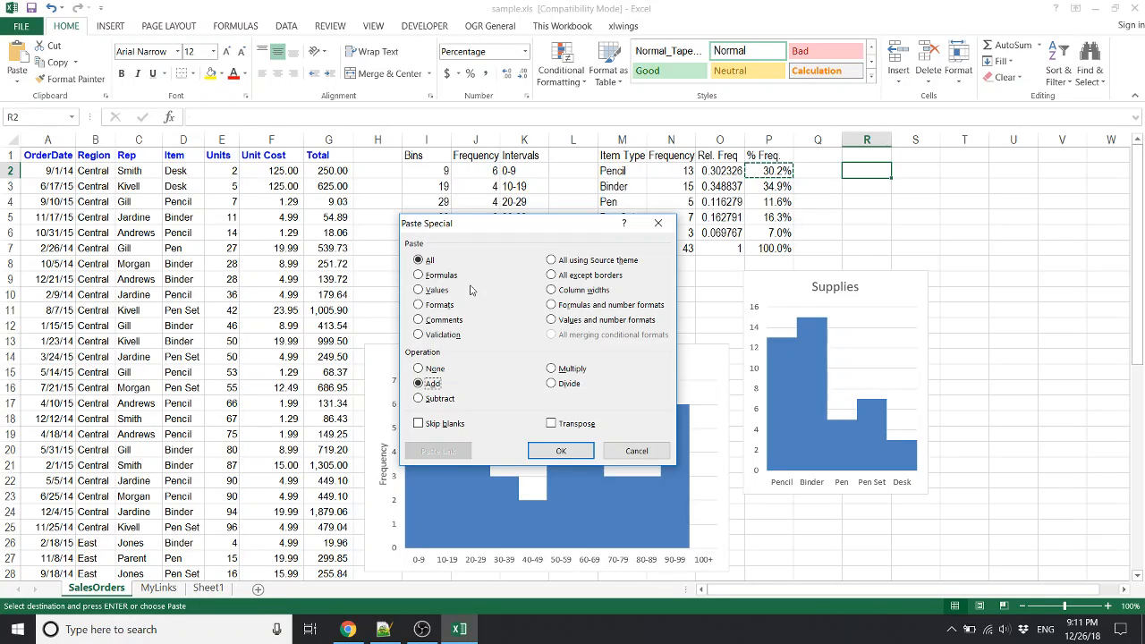
key("Down")
key("Down")
key("Down")
key("Up")
key("Up")
key("Up")
key("Up")
key("Tab")
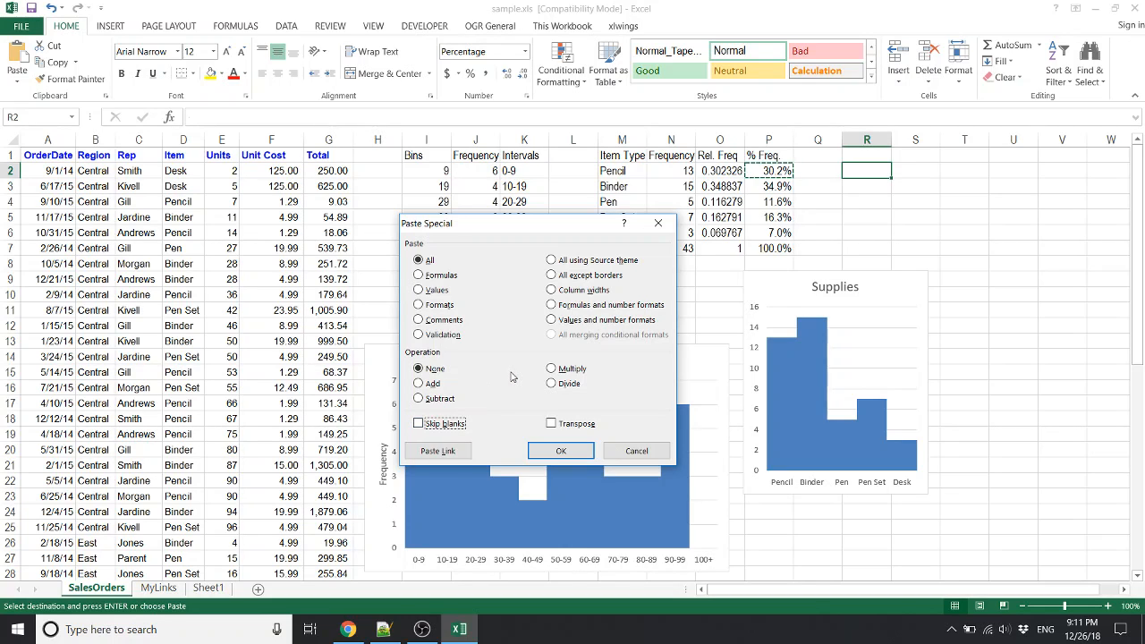
key("Tab")
key("Escape")
Copy the % Freq. cells P2:P7.
key("Left")
key("Left")
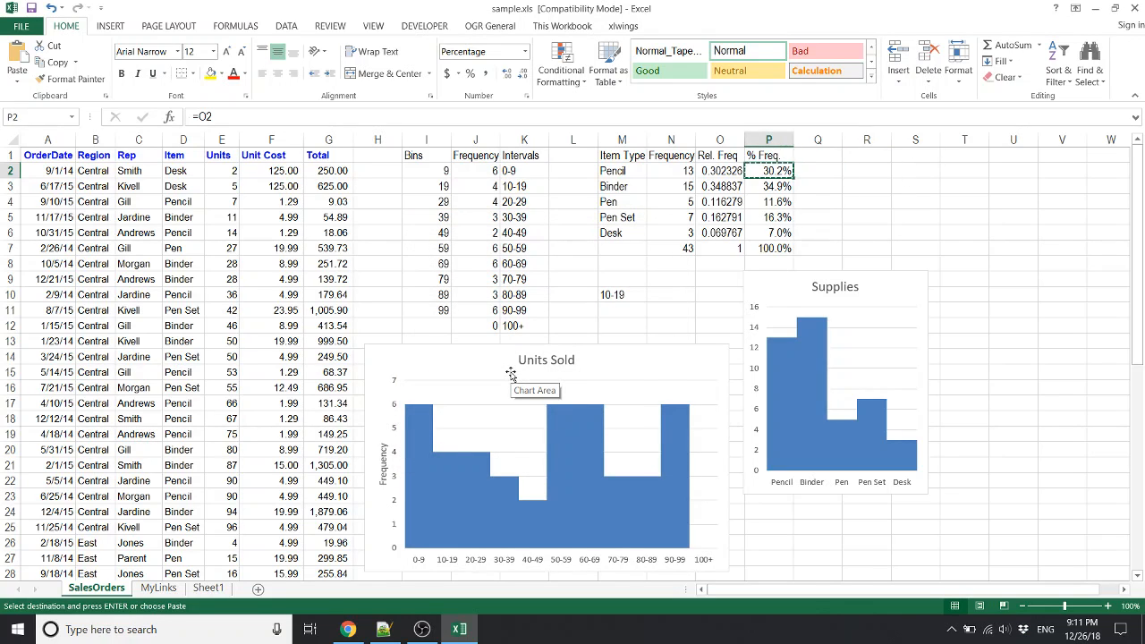
key("ctrl+shift+Down")
key("ctrl+c")
Paste the copied cells at S2 with Paste Special, using Values and Transpose.
key("Right")
key("Right")
key("Right")
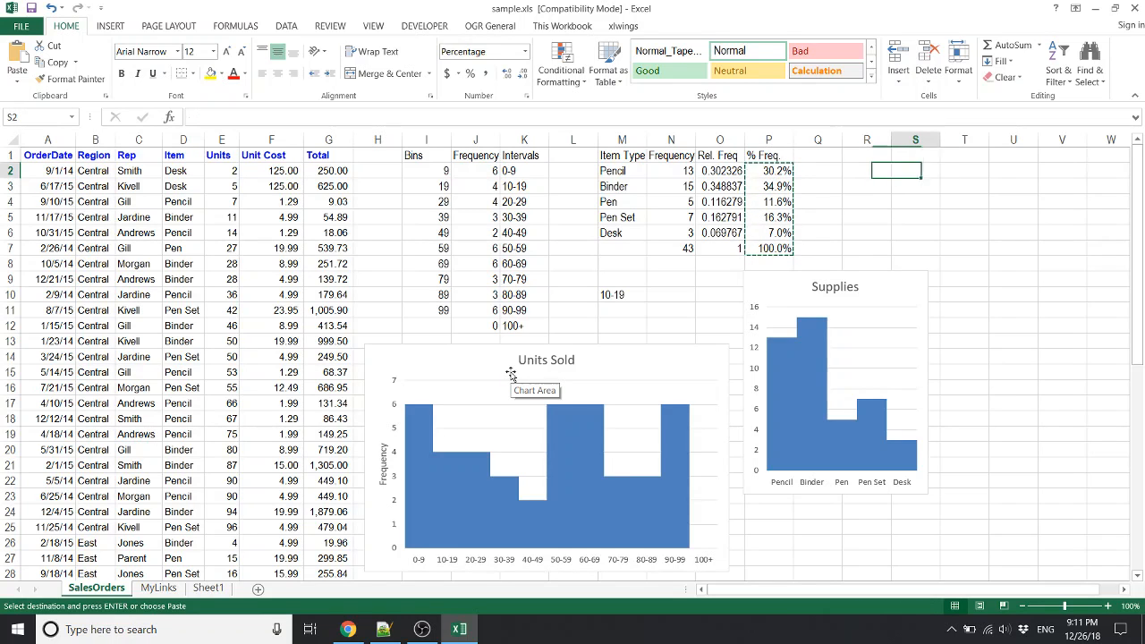
key("ctrl+alt+v")
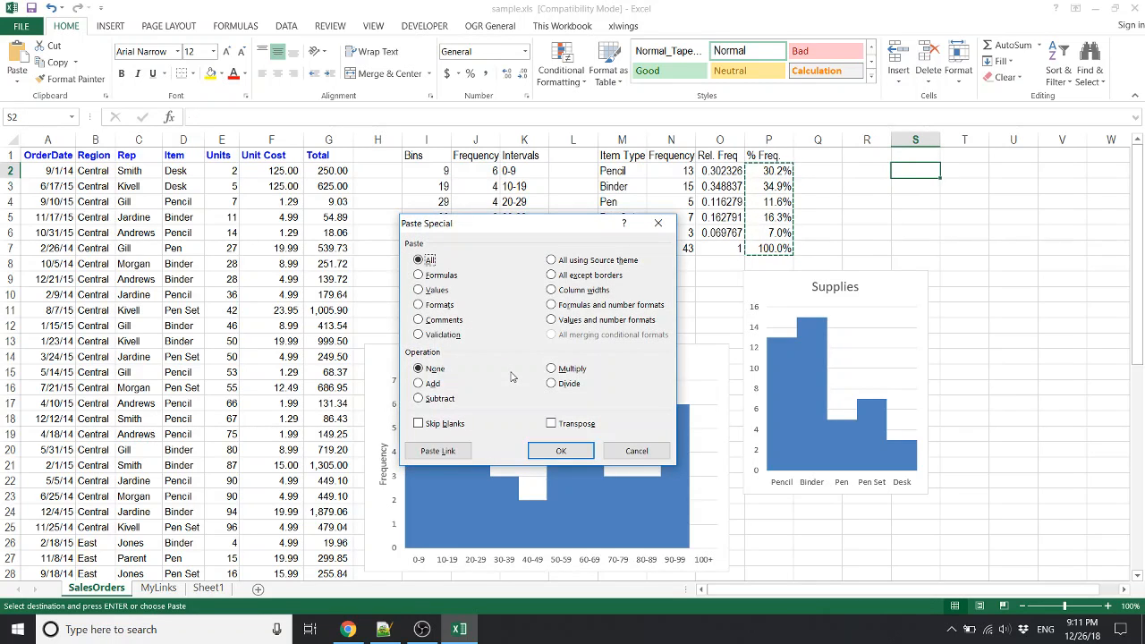
key("v")
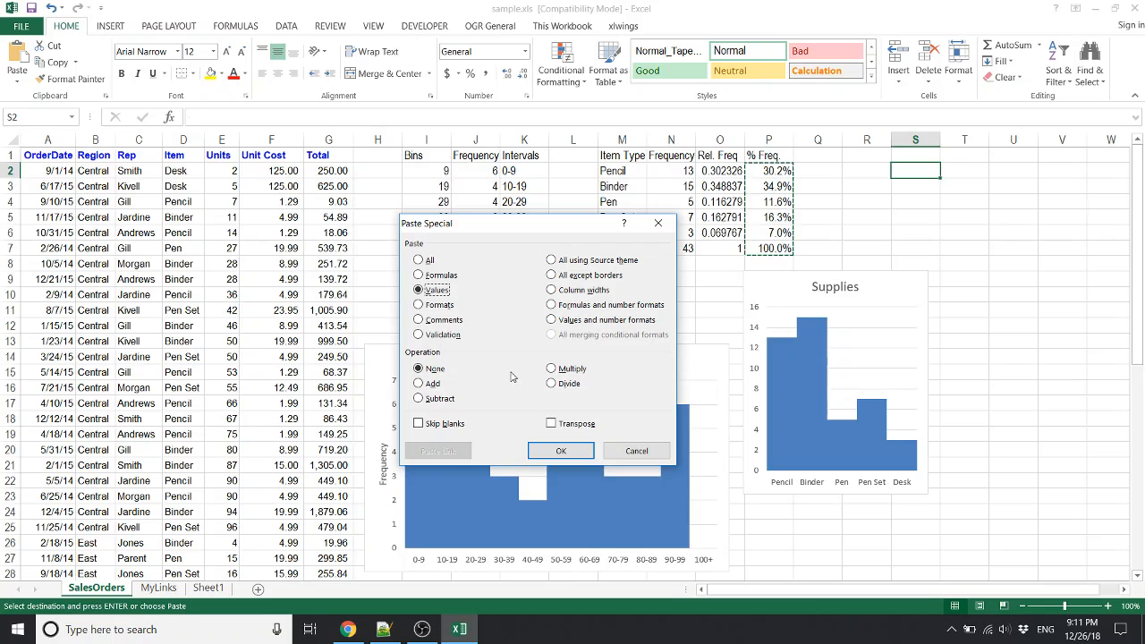
key("e")
key("Return")
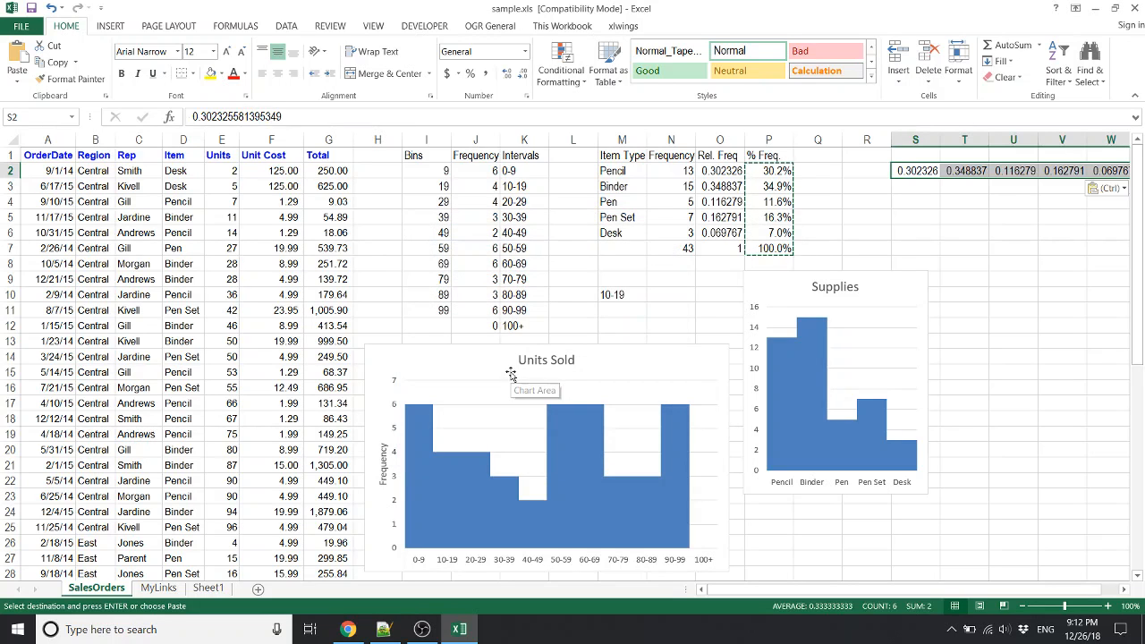
Compare the source cells in column P with the transposed values in row 2 and look at the available paste options.
key("Left")
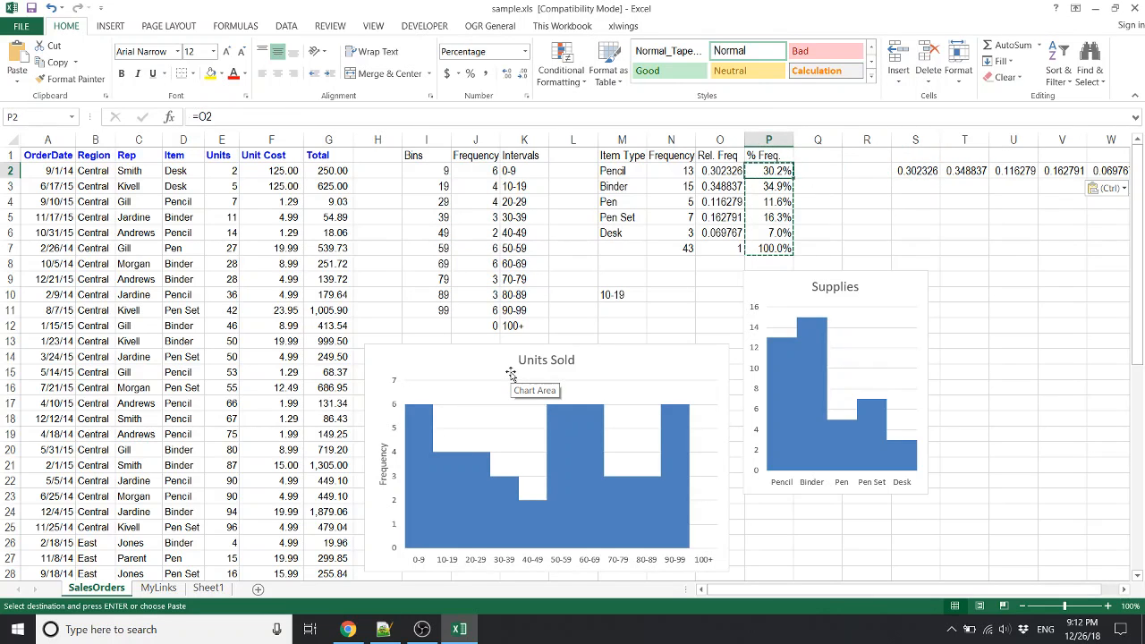
key("Down")
key("Down")
key("Down")
key("Right")
key("Right")
key("Right")
key("Right")
key("Right")
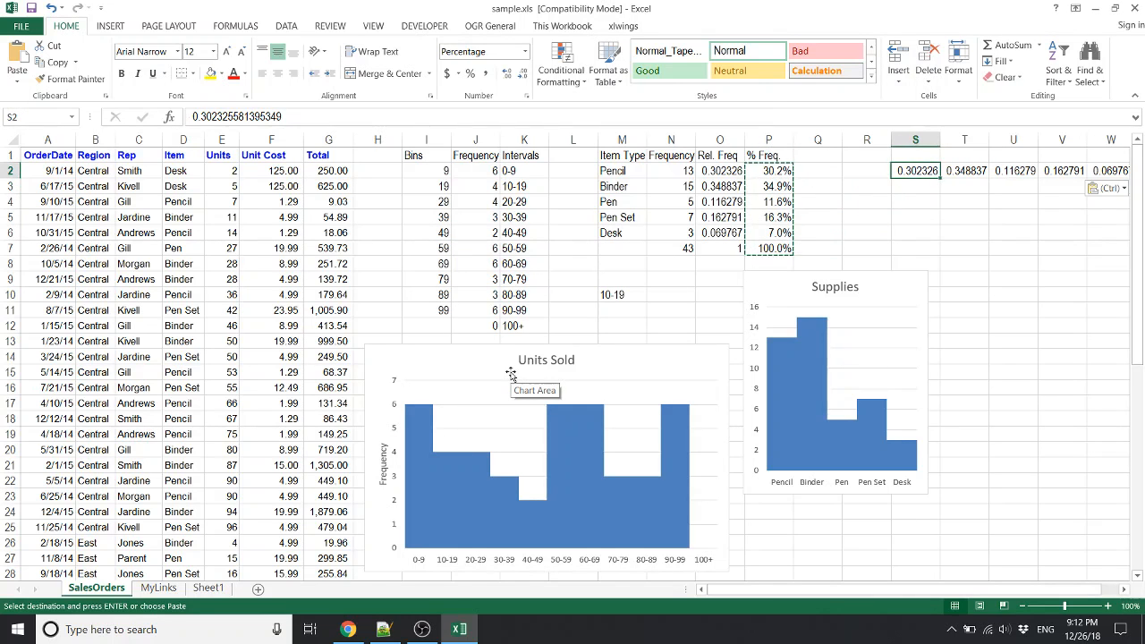
key("ctrl")
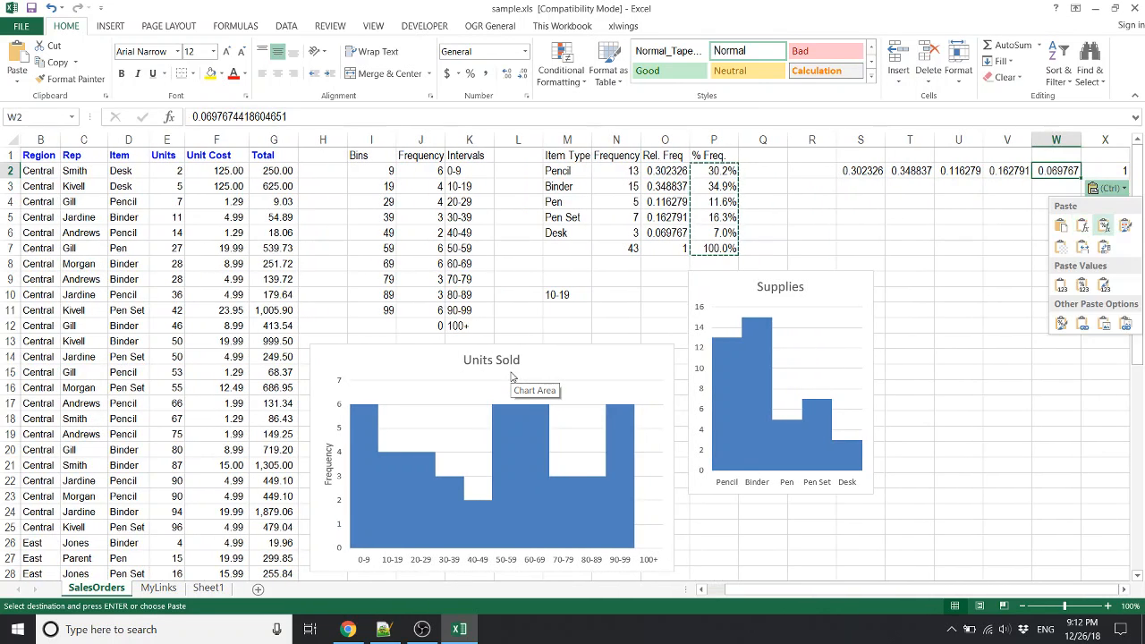
Clear the transposed values from S2:X2 and return to A2.
key("Escape")
key("Right")
key("ctrl+shift+Left")
key("Escape")
key("ctrl+Left")
key("ctrl+Left")
key("ctrl+Left")
key("ctrl+Left")
key("ctrl+Left")
key("ctrl+Left")
key("ctrl+Left")
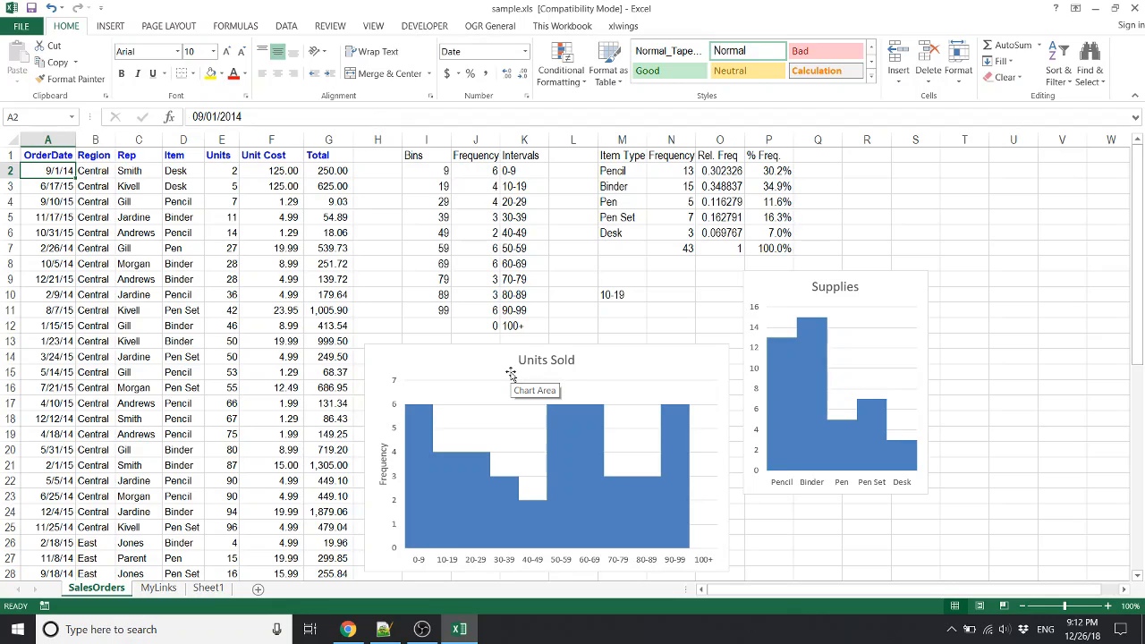
Move across the tables along row 2 to the % Freq. column and down to P5.
key("Up")
key("Down")
key("Right")
key("ctrl+Right")
key("ctrl+Right")
key("ctrl+Right")
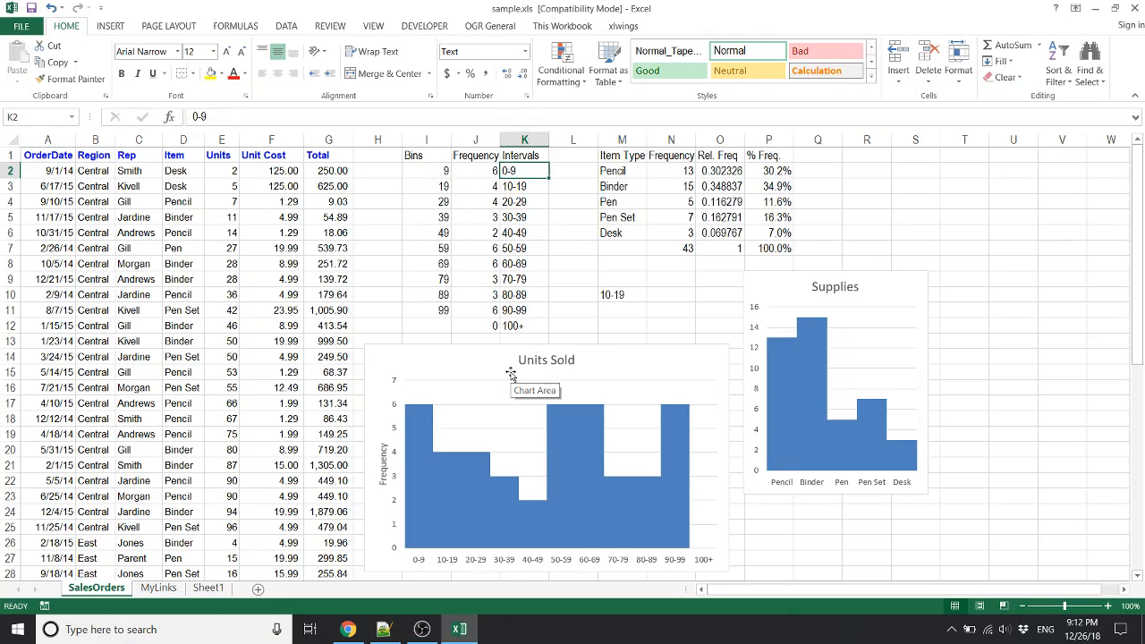
key("Right")
key("Right")
key("ctrl+Right")
key("Down")
key("Down")
key("Down")
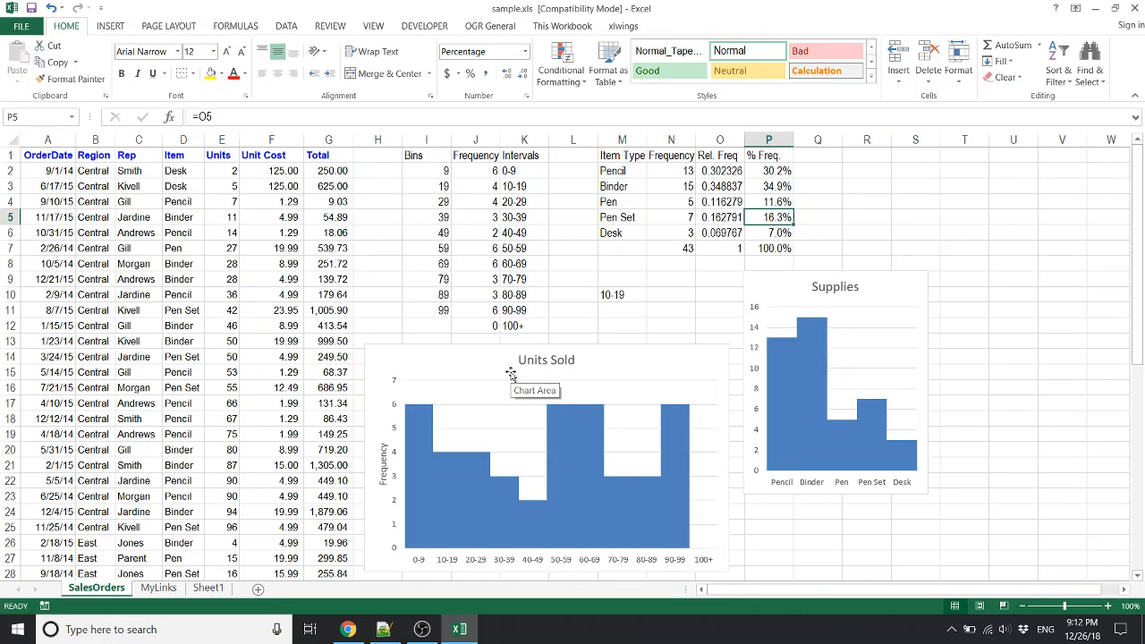
Fill the formula from P2 right into Q2.
key("Right")
key("Up")
key("Up")
key("Up")
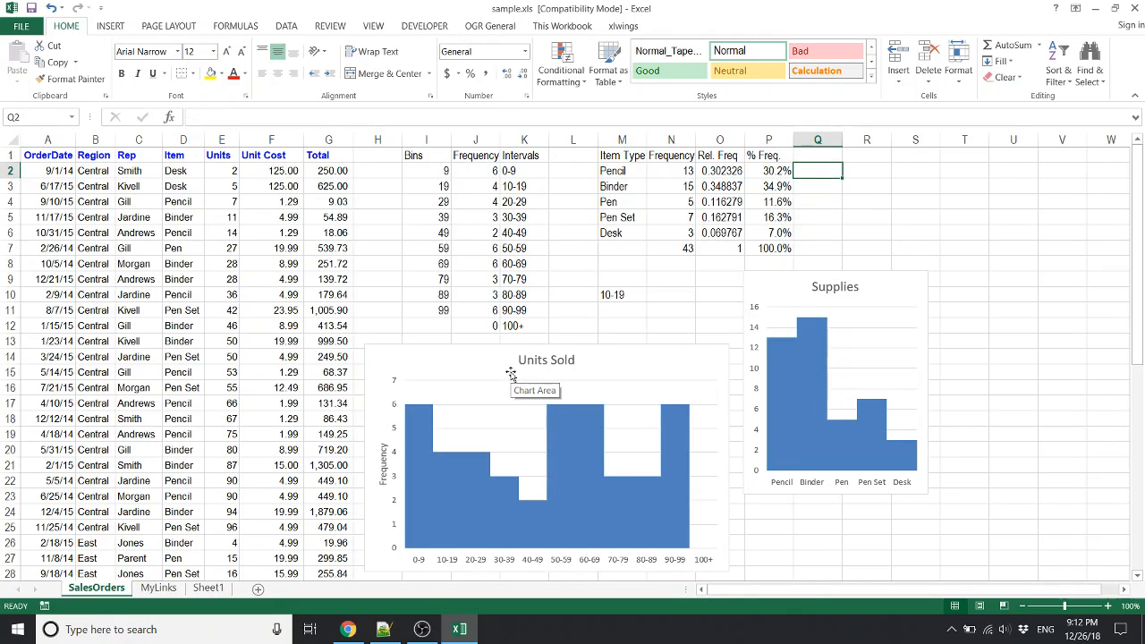
key("Left")
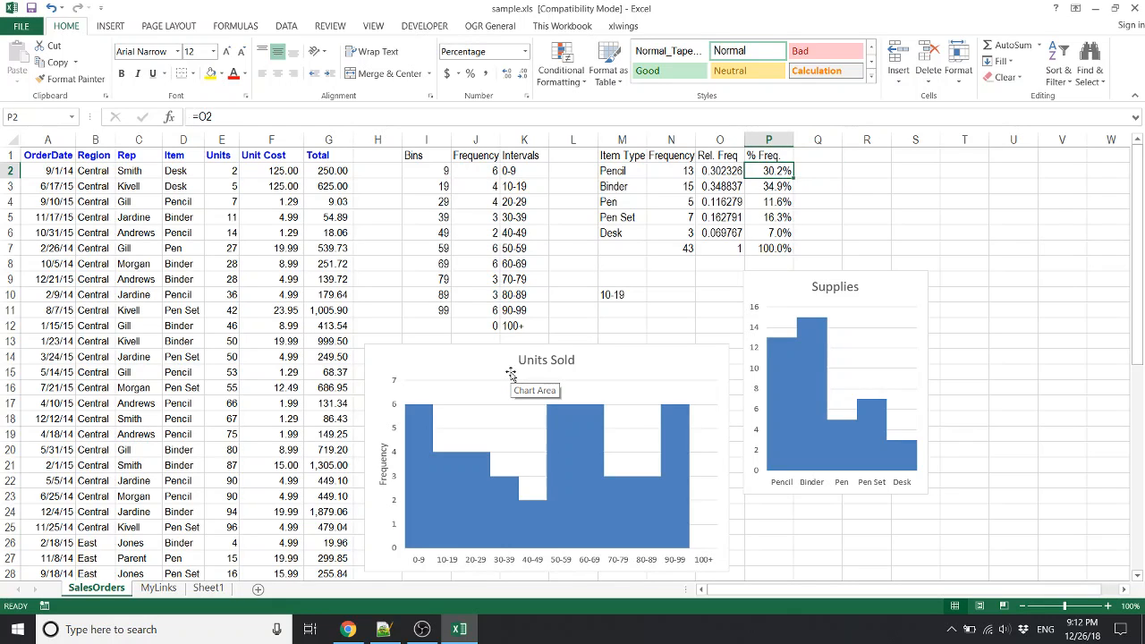
key("Right")
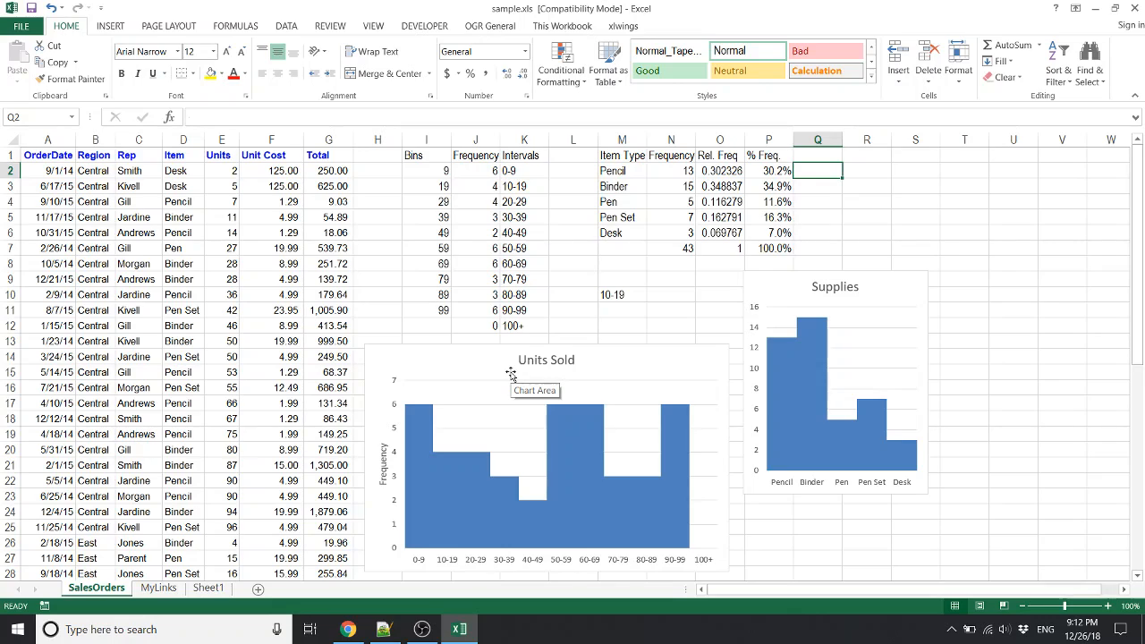
key("Left")
key("Right")
key("Left")
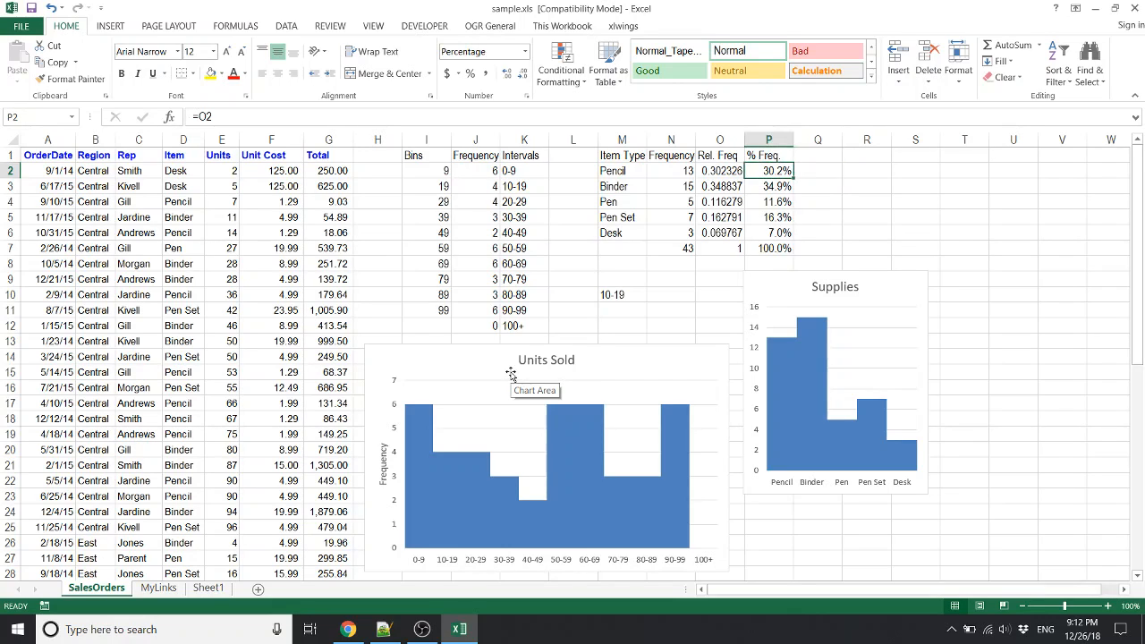
key("Right")
key("ctrl+r")
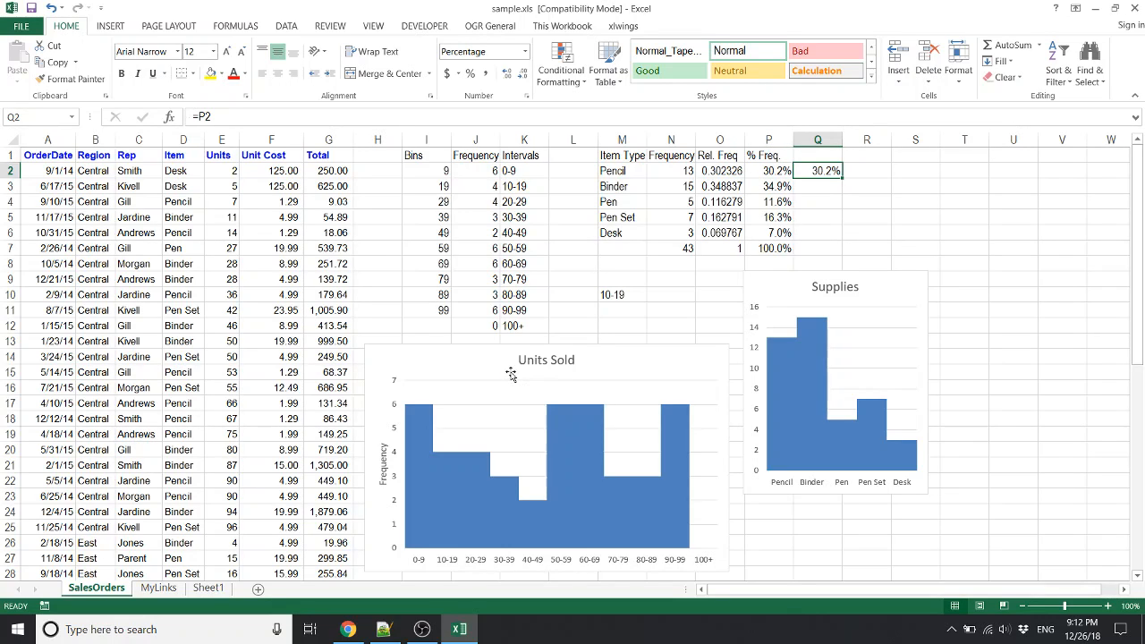
Compare the cell references in the formulas of P2 and Q2.
key("Left")
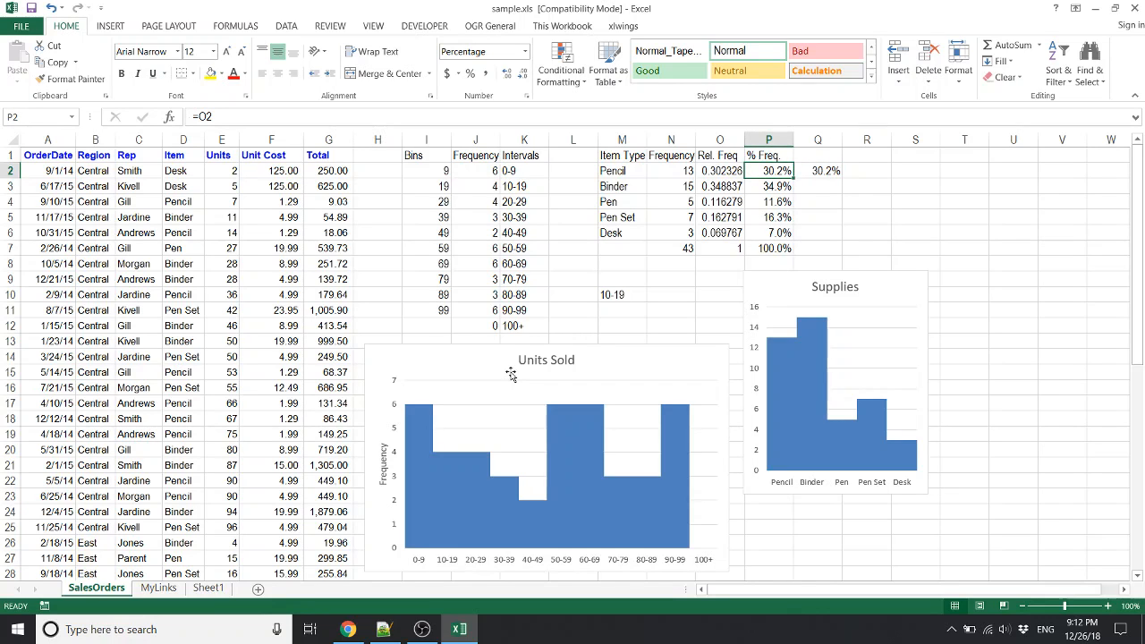
key("F2")
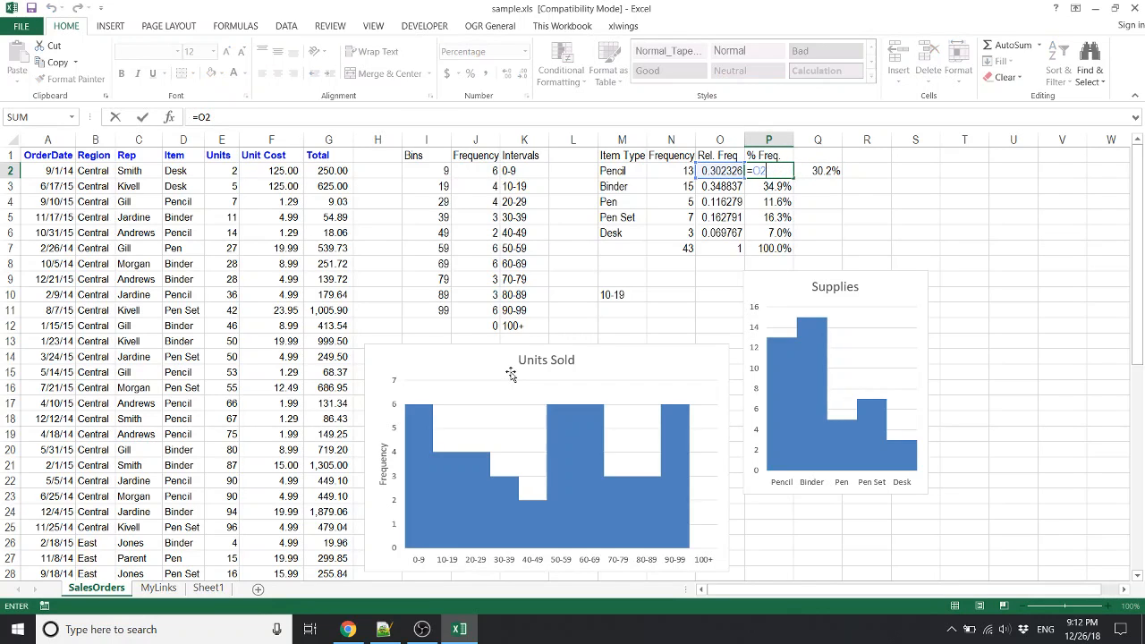
key("Escape")
key("Right")
key("F2")
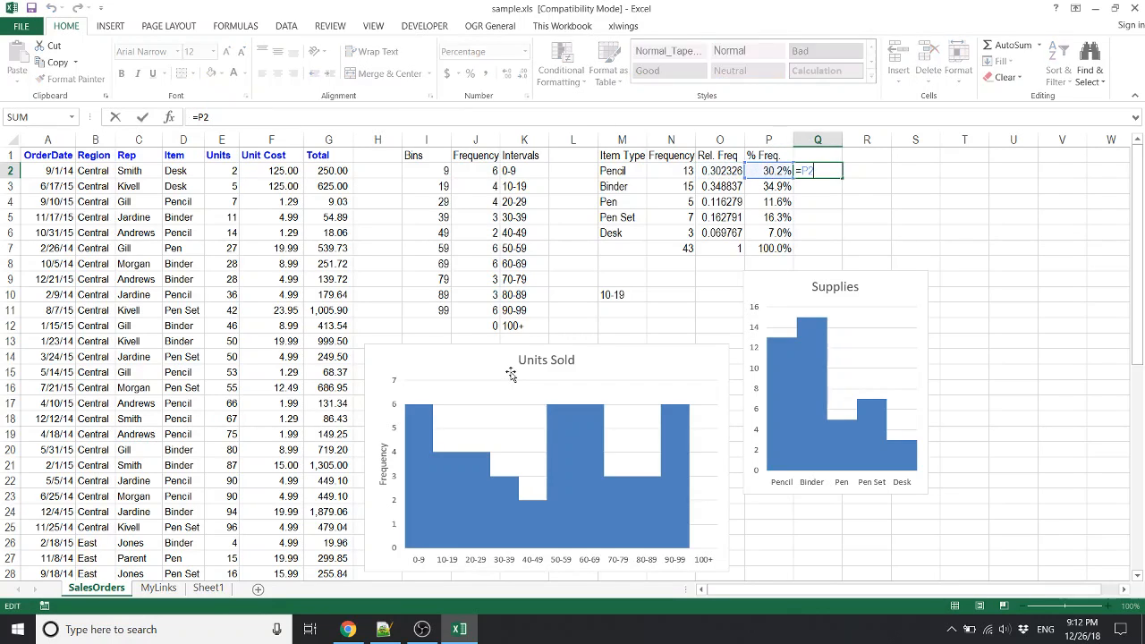
key("Escape")
key("Left")
key("Right")
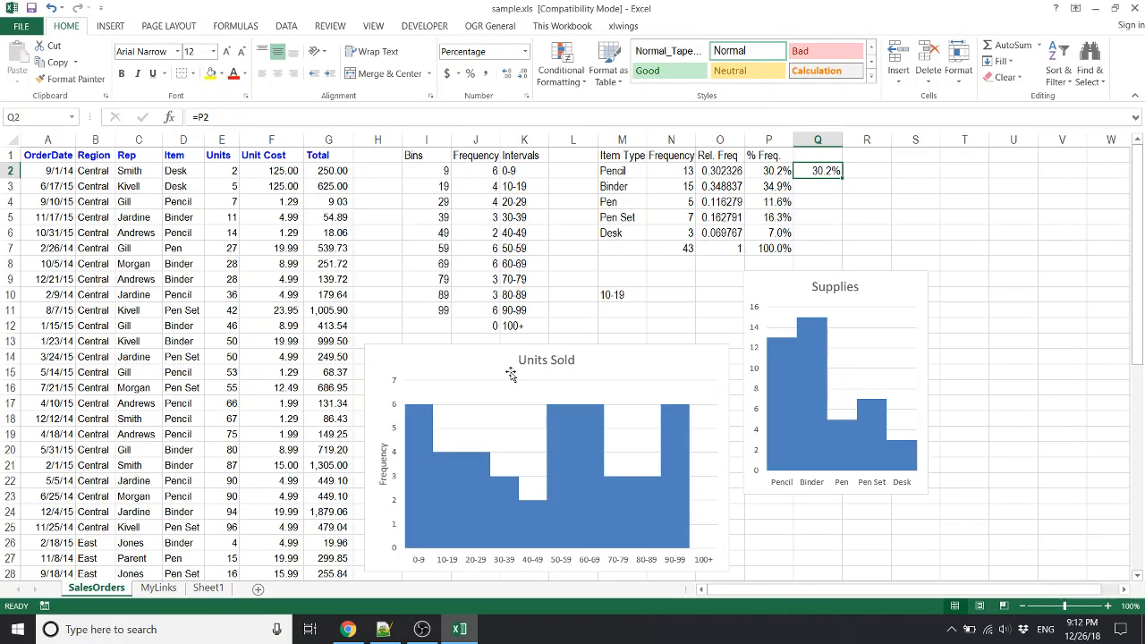
key("Left")
key("F2")
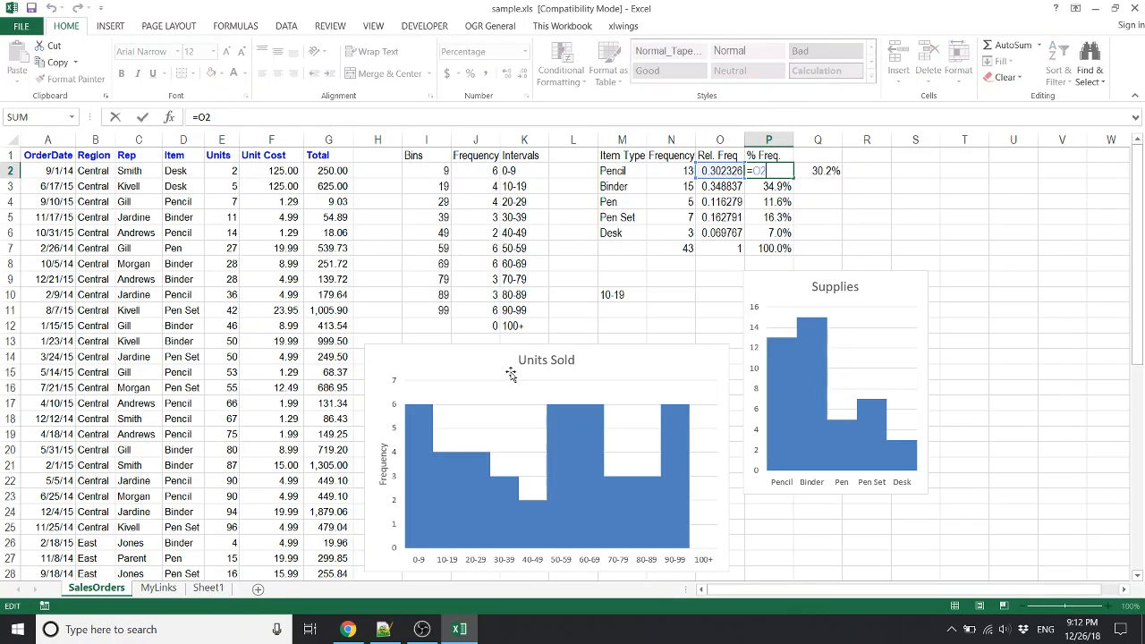
key("Escape")
key("Right")
key("Left")
key("F2")
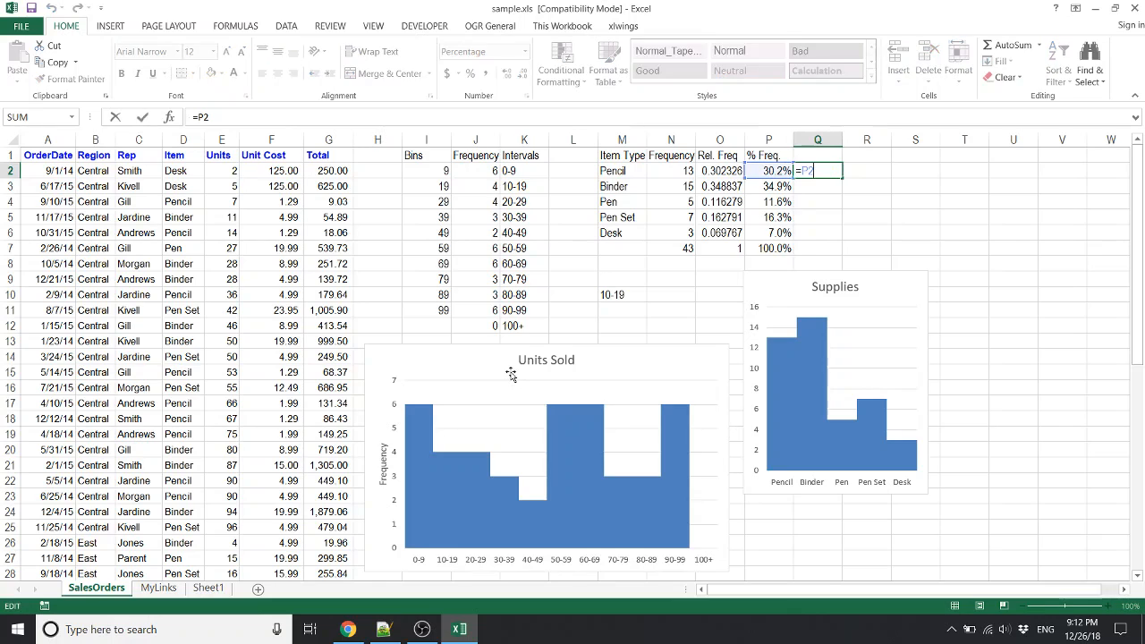
Clear the filled formula from Q2.
key("Escape")
key("Right")
key("Delete")
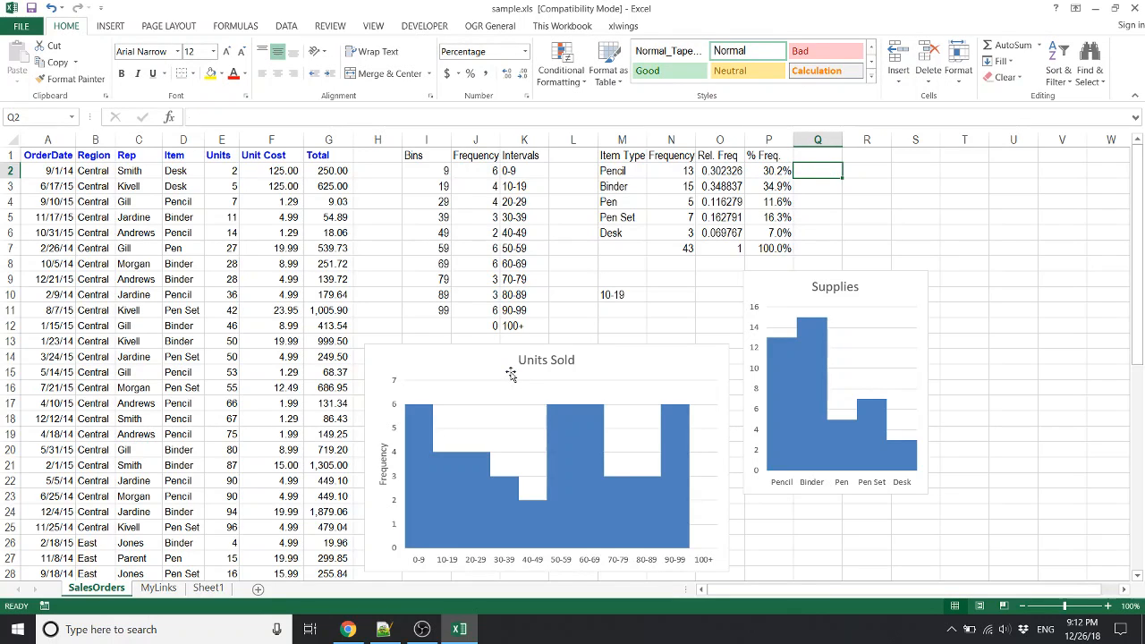
Fill the Desk label from M6 down into M7 and remove it again.
key("Left")
key("Left")
key("Left")
key("Left")
key("ctrl+Down")
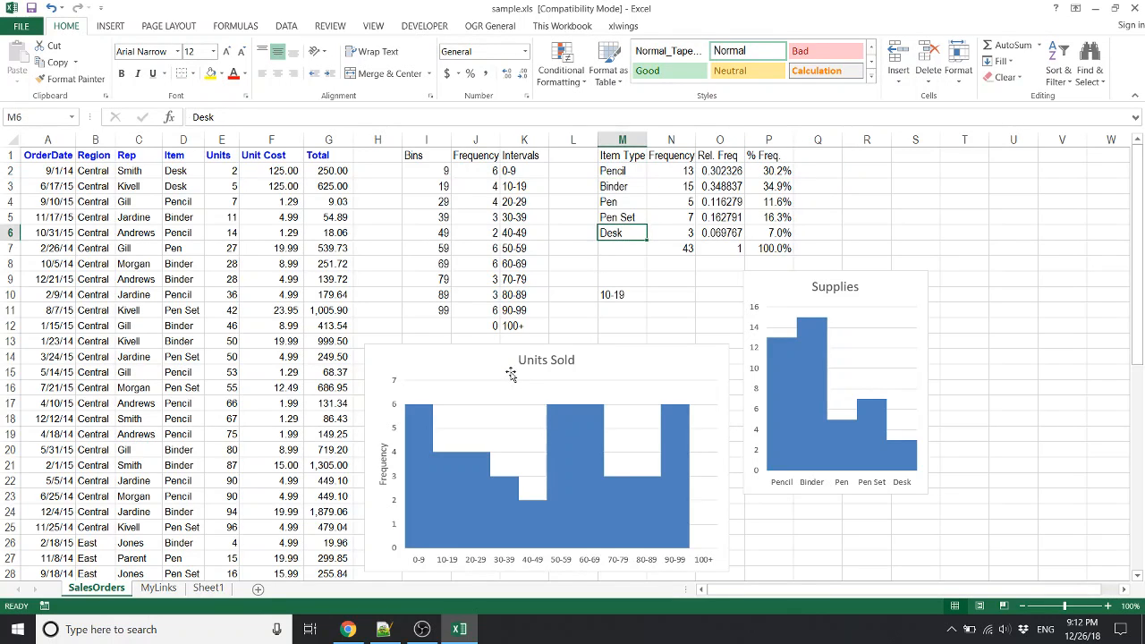
key("Down")
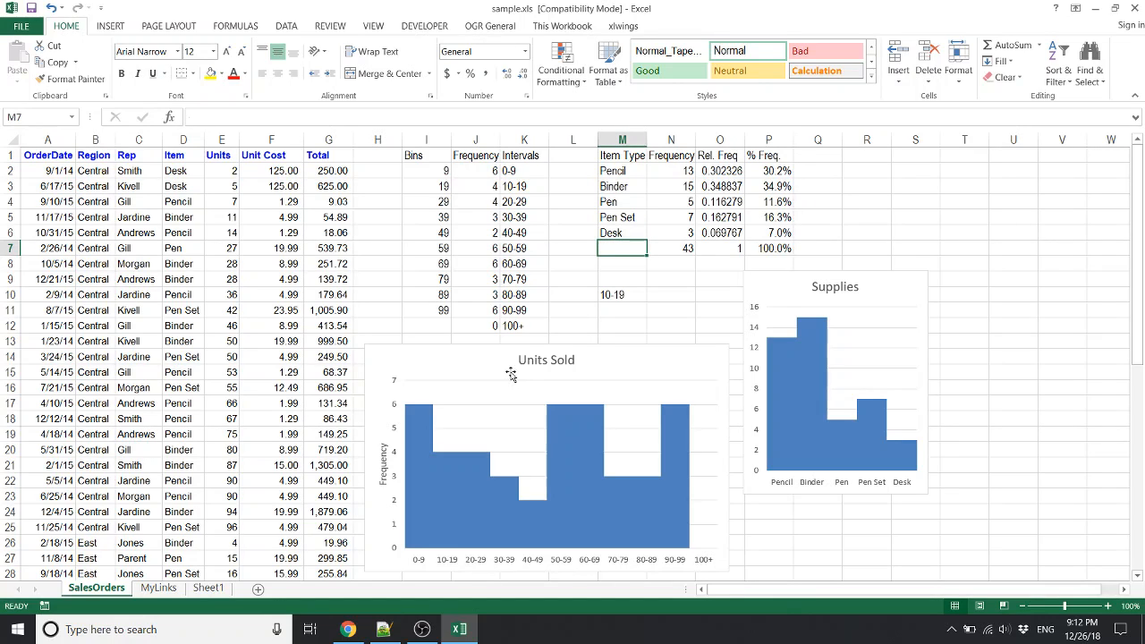
key("ctrl+d")
key("Delete")
Fill the Frequency total formula from N7 down into N8.
key("Right")
key("Down")
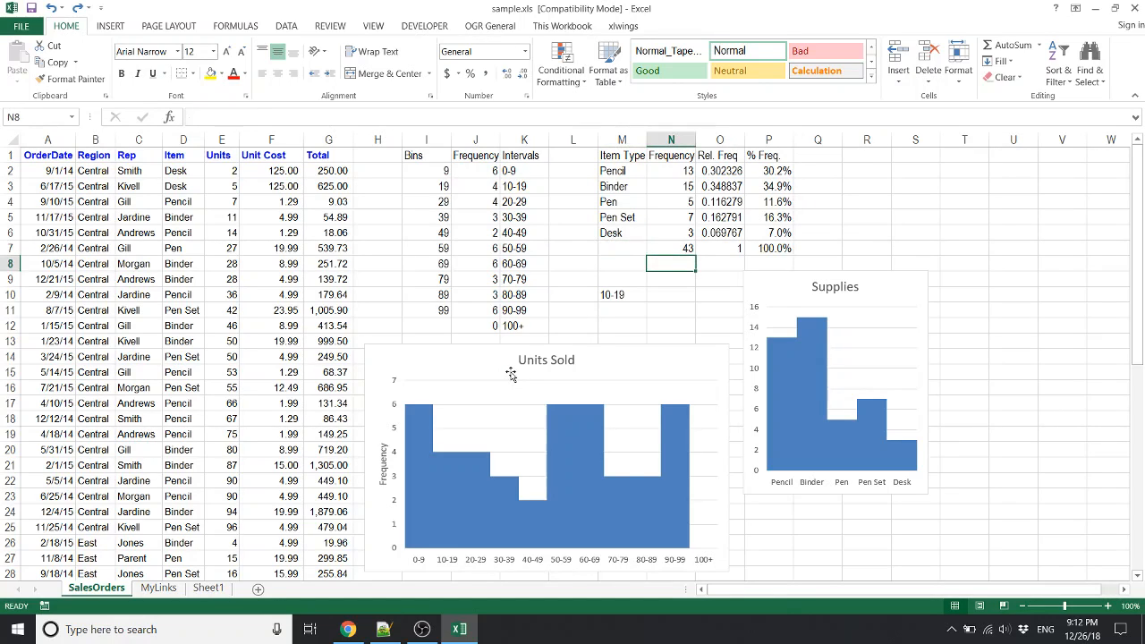
key("Up")
key("Up")
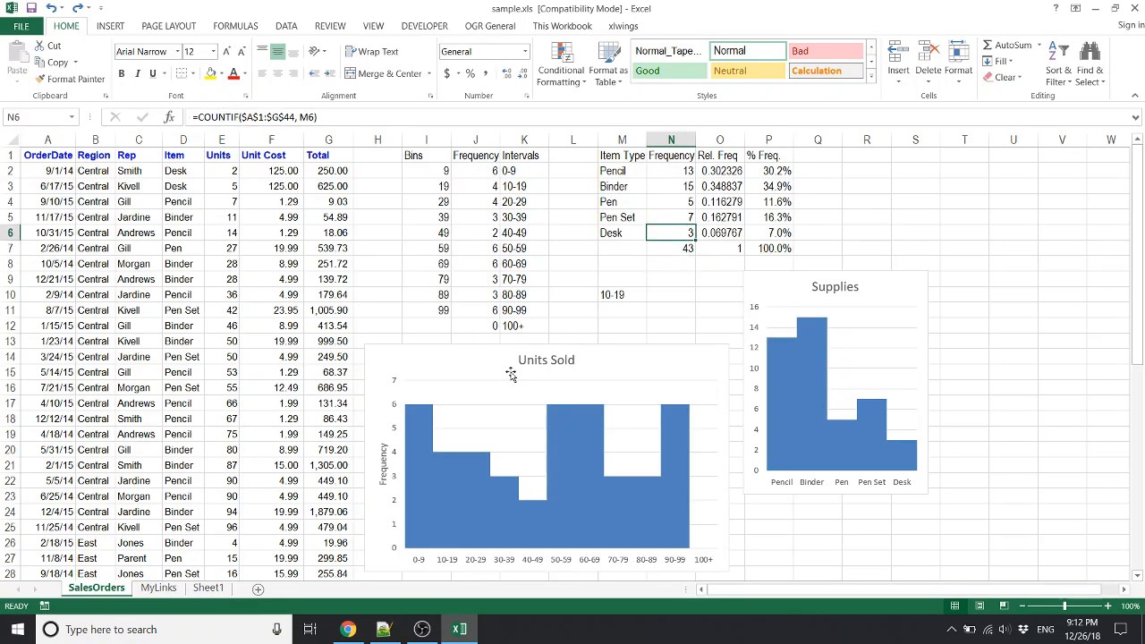
key("Right")
key("Right")
key("Down")
key("Right")
key("Down")
key("Left")
key("Left")
key("Left")
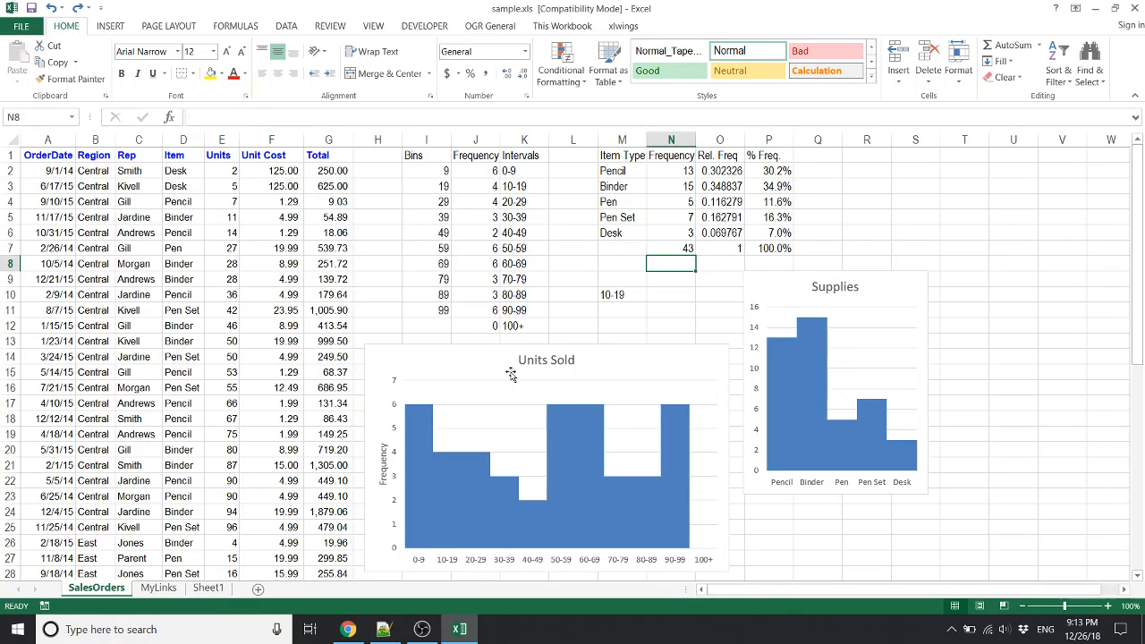
key("Up")
key("Down")
key("ctrl+d")
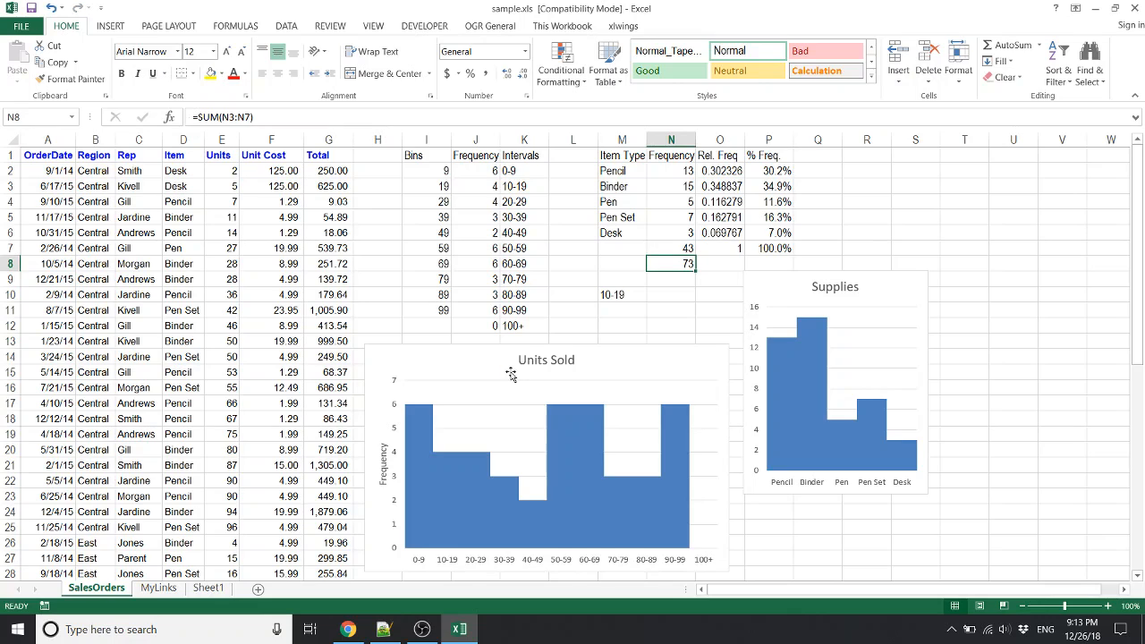
Delete the sum formula in cell N8 below the Frequency total of the item type table.
key("F2")
key("Escape")
key("Delete")
key("Up")
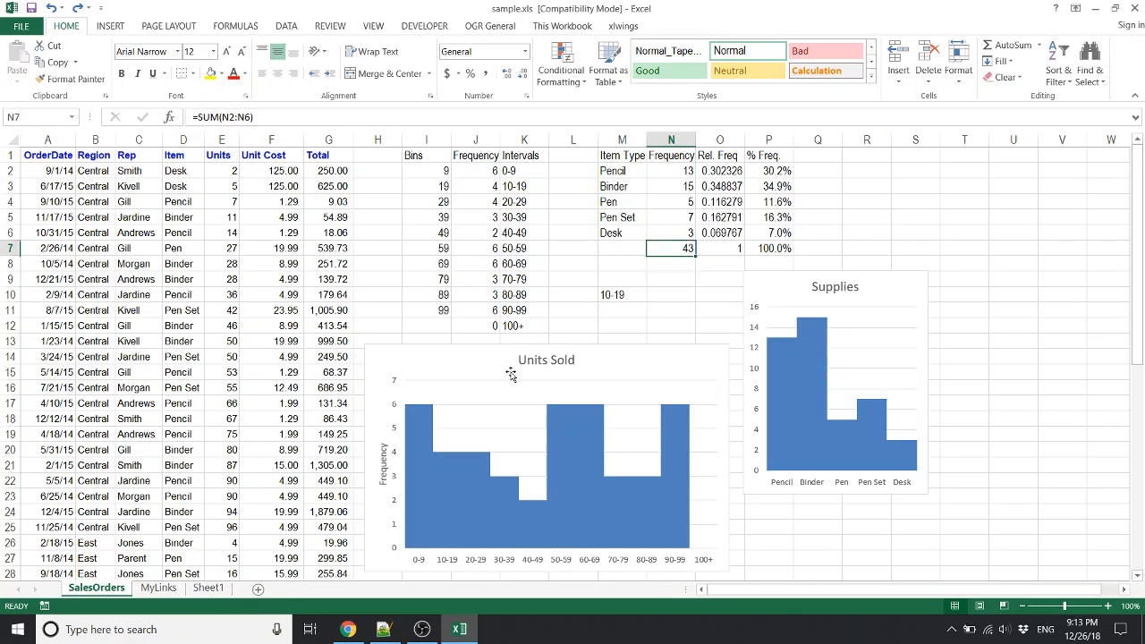
Insert an AutoSum formula in cell N8 that adds the range I8:M8.
key("Right")
key("Up")
key("Left")
key("ctrl+Up")
key("Down")
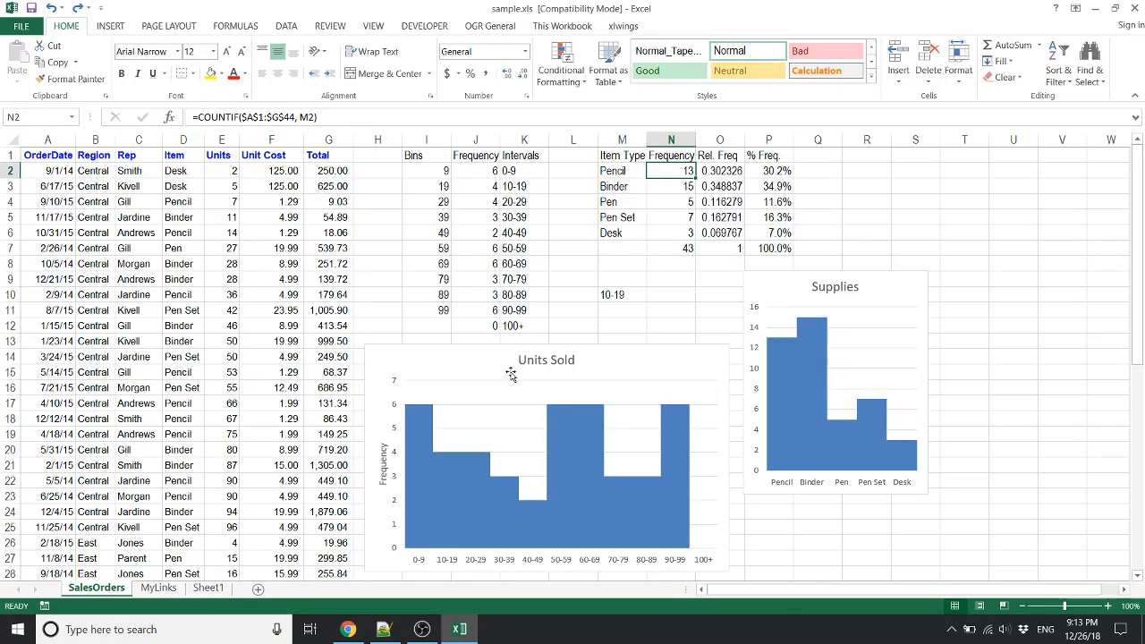
key("ctrl+shift+Down")
key("Down")
key("Down")
key("Down")
key("Down")
key("Down")
key("Down")
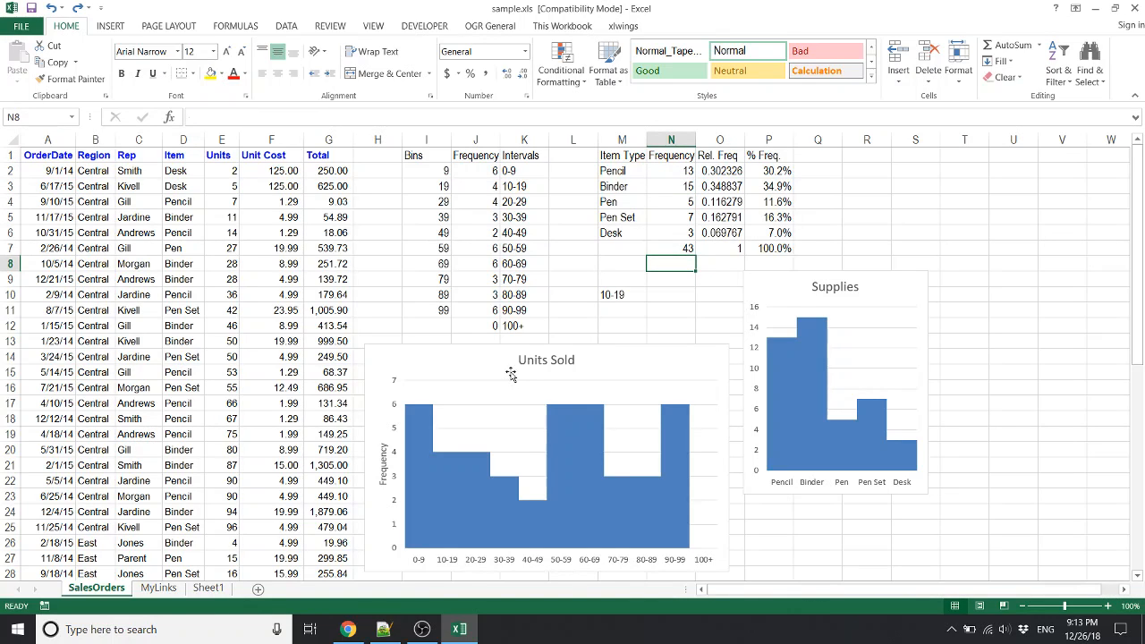
key("alt+equal")
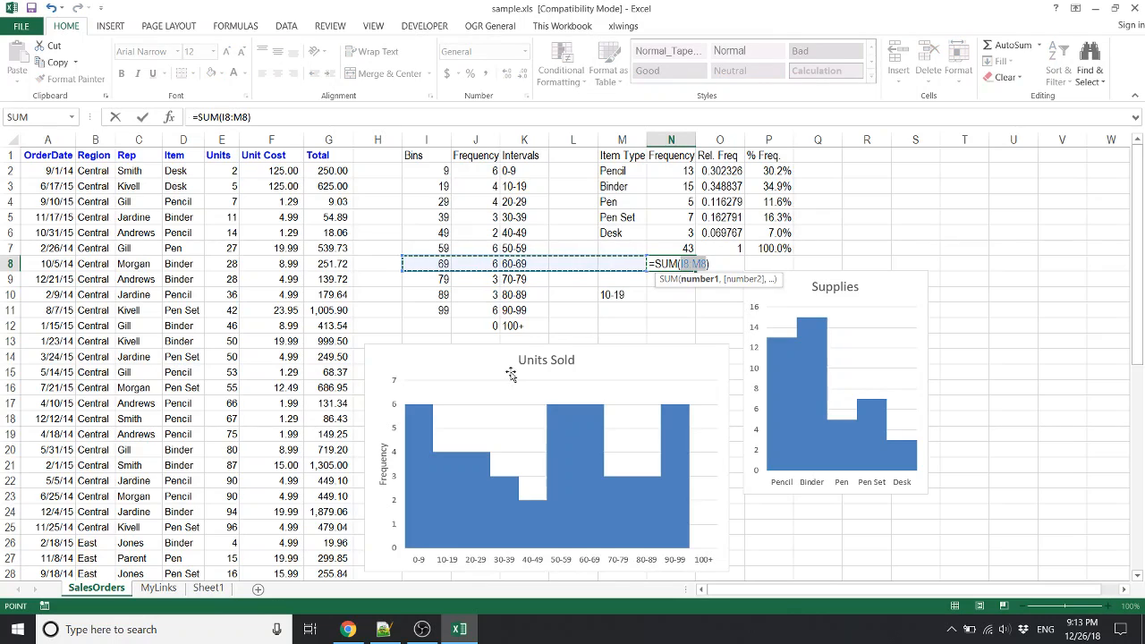
key("Return")
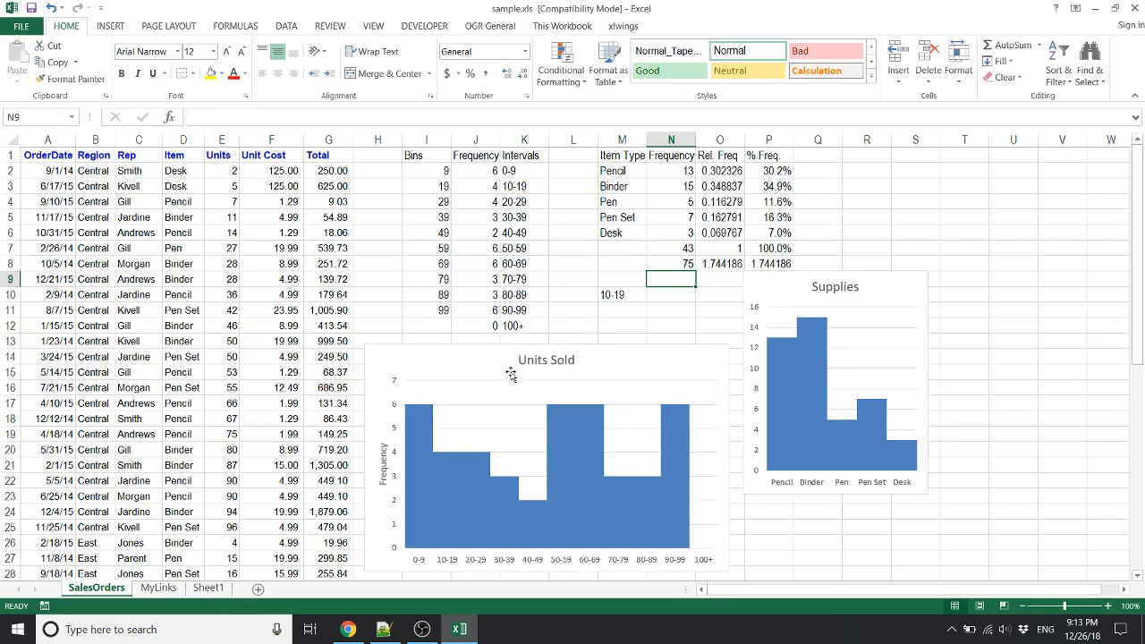
Examine the cells of row 8 from I8 to M8 and the range referenced by the sum formula in N8.
key("Left")
key("Up")
key("Left")
key("Left")
key("Left")
key("Left")
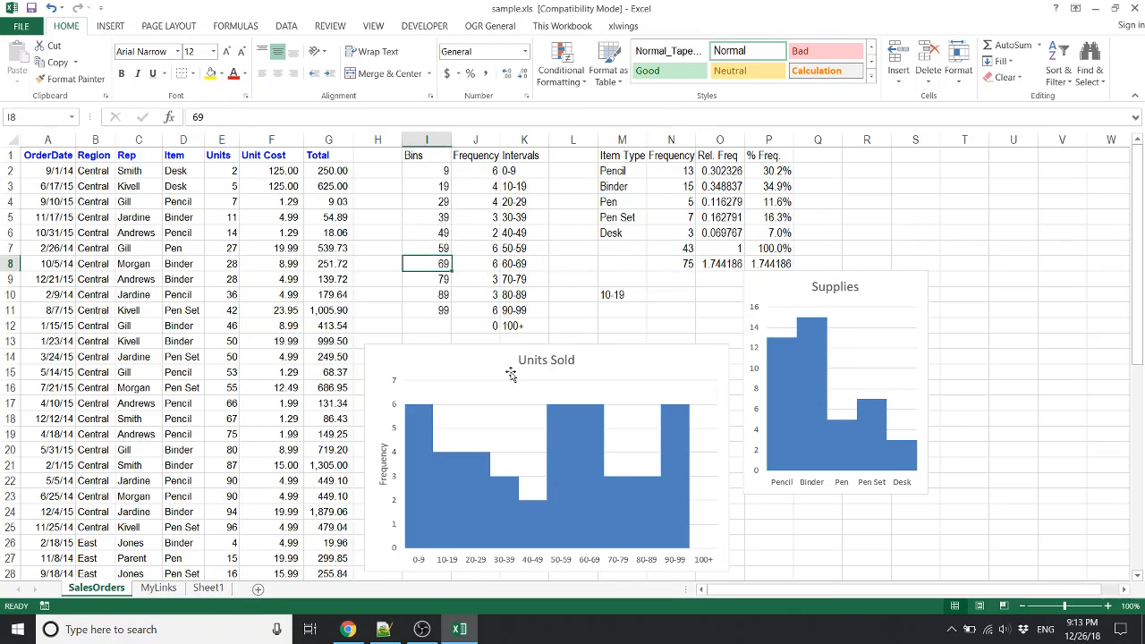
key("shift+Right")
key("shift+Right")
key("Right")
key("Right")
key("Right")
key("Right")
key("Right")
key("Right")
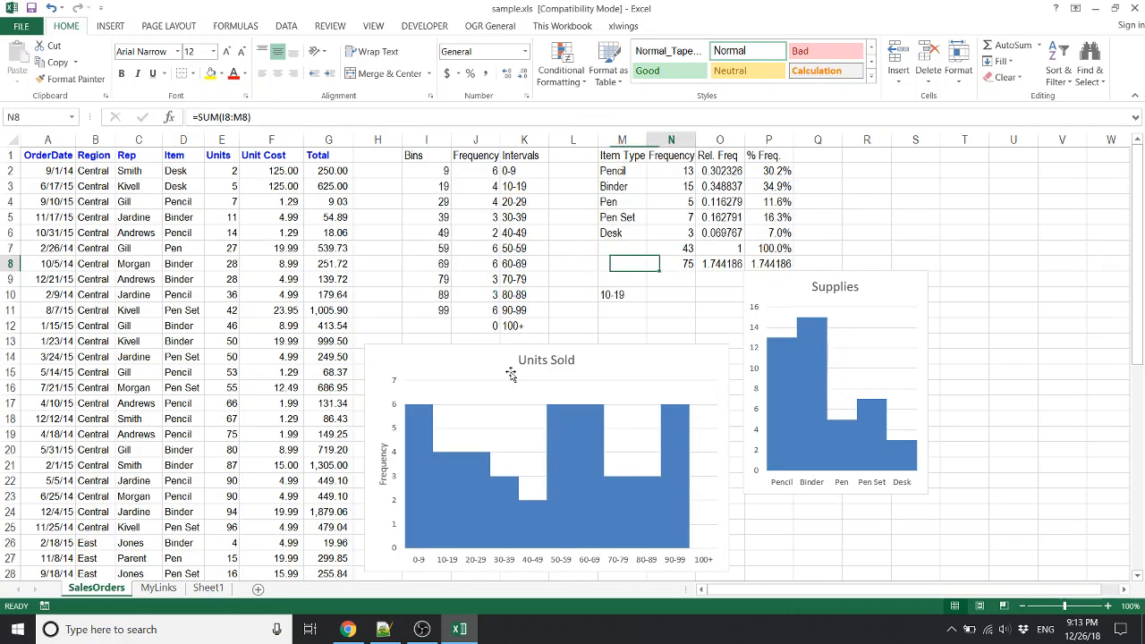
key("Left")
key("F2")
key("Escape")
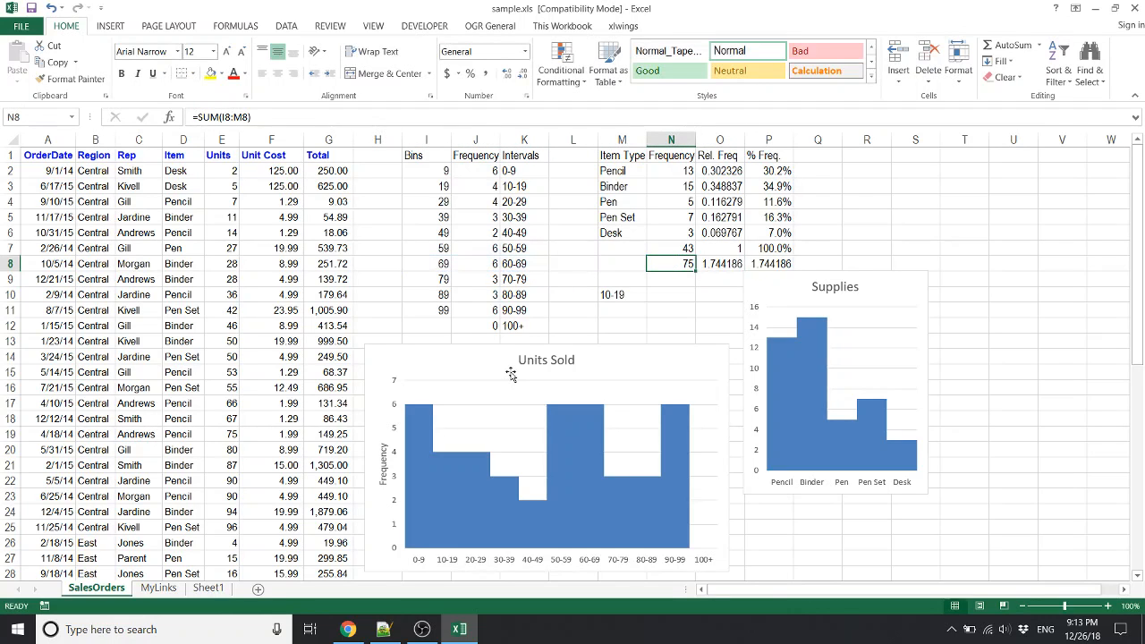
Clear the contents of cells N8:P8 below the item type table.
key("shift+Right")
key("shift+Right")
key("Delete")
key("Right")
key("Up")
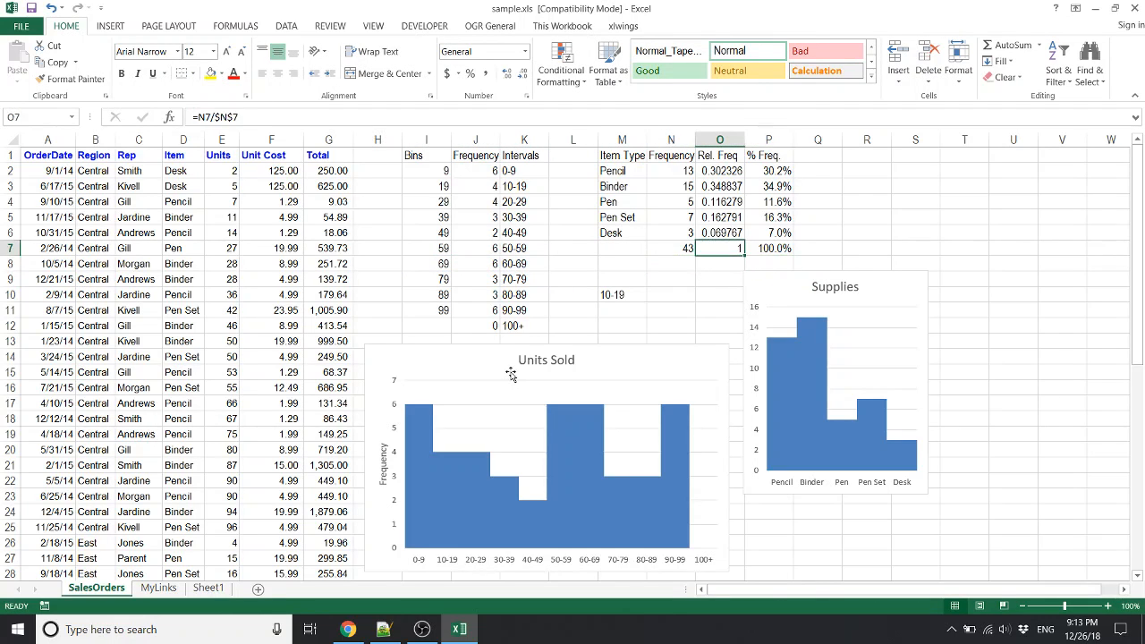
key("ctrl+Up")
key("Right")
key("Down")
key("Down")
key("Right")
key("Up")
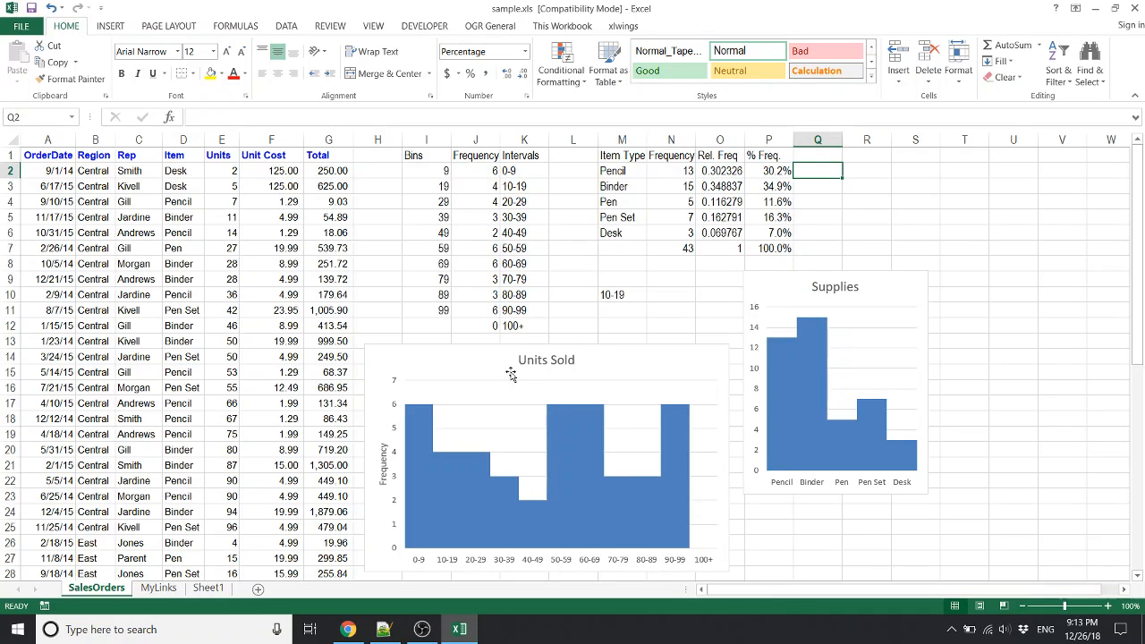
key("alt+equal")
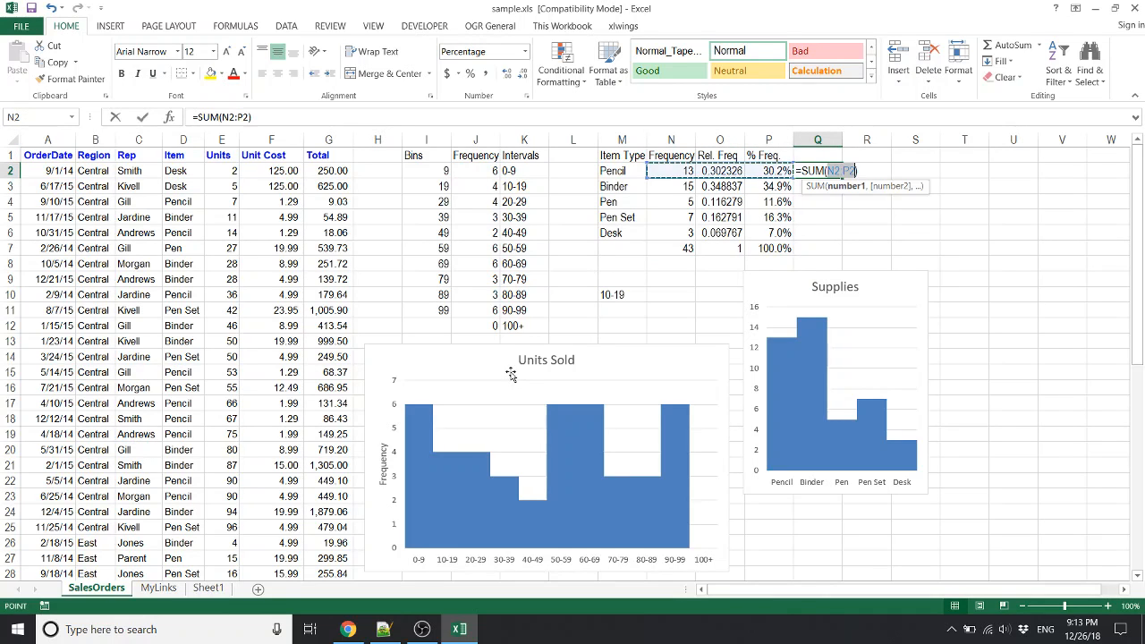
key("Escape")
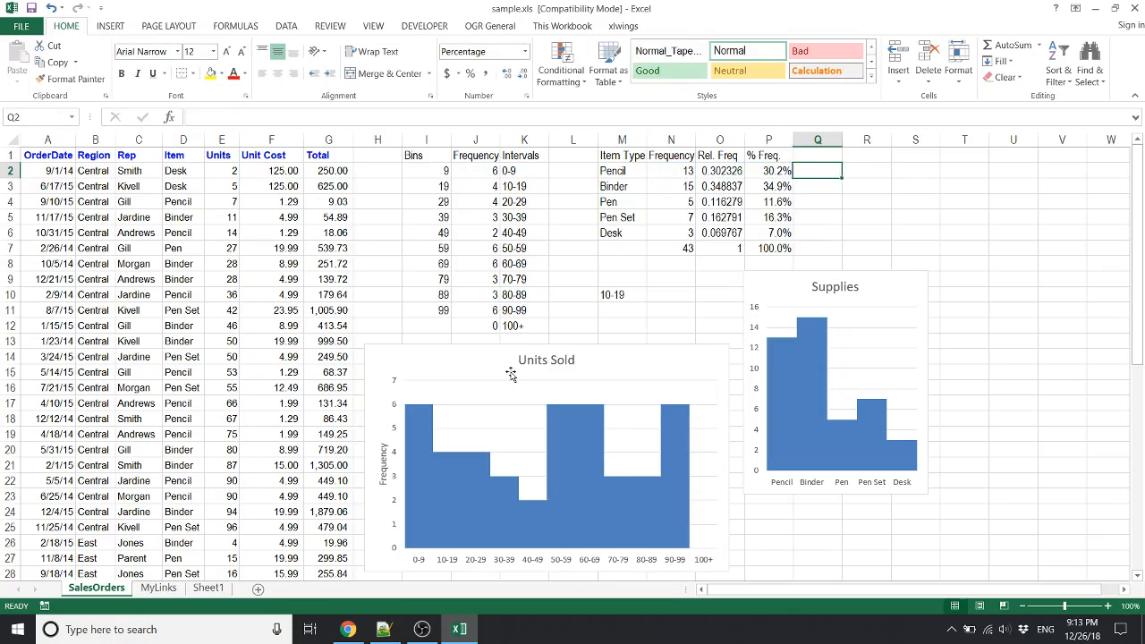
Go to the empty cell G45 directly below the last entry of the Total column.
key("Down")
key("Left")
key("ctrl+Down")
key("ctrl+Left")
key("ctrl+Left")
key("ctrl+Left")
key("ctrl+Left")
key("ctrl+Left")
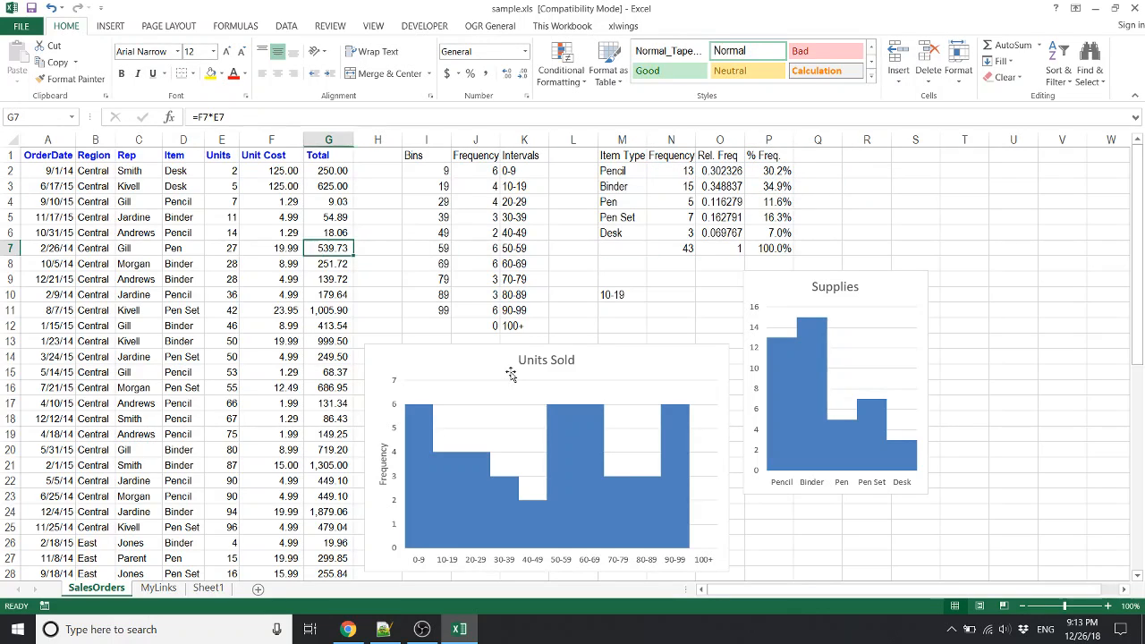
key("ctrl+Down")
key("Right")
key("Right")
key("Right")
key("Right")
key("Right")
key("Right")
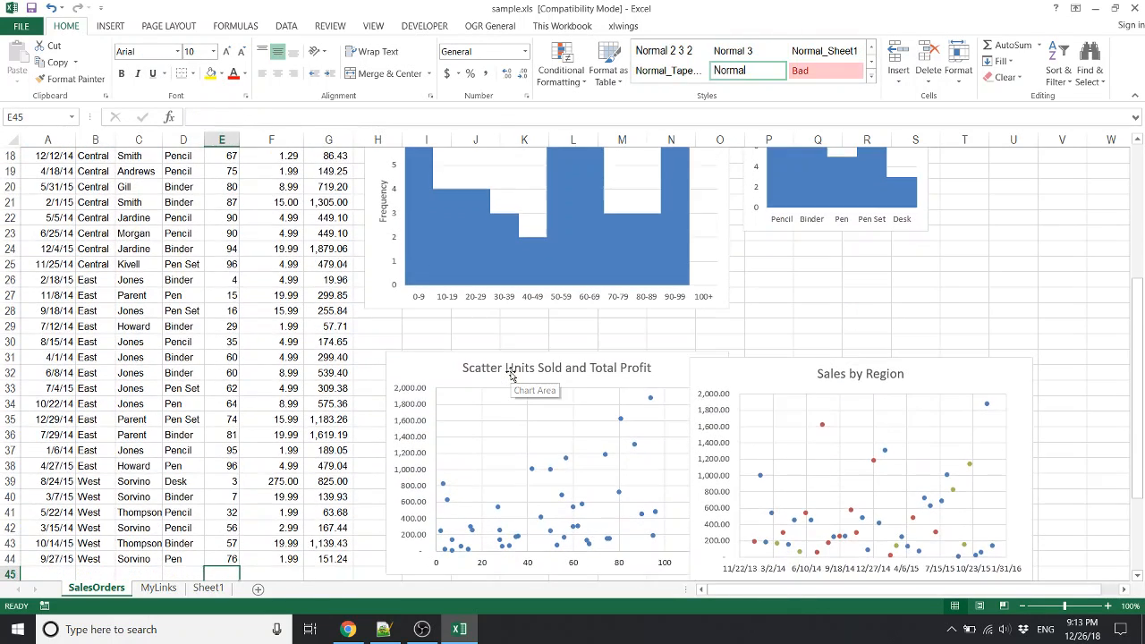
key("Down")
key("Down")
key("Down")
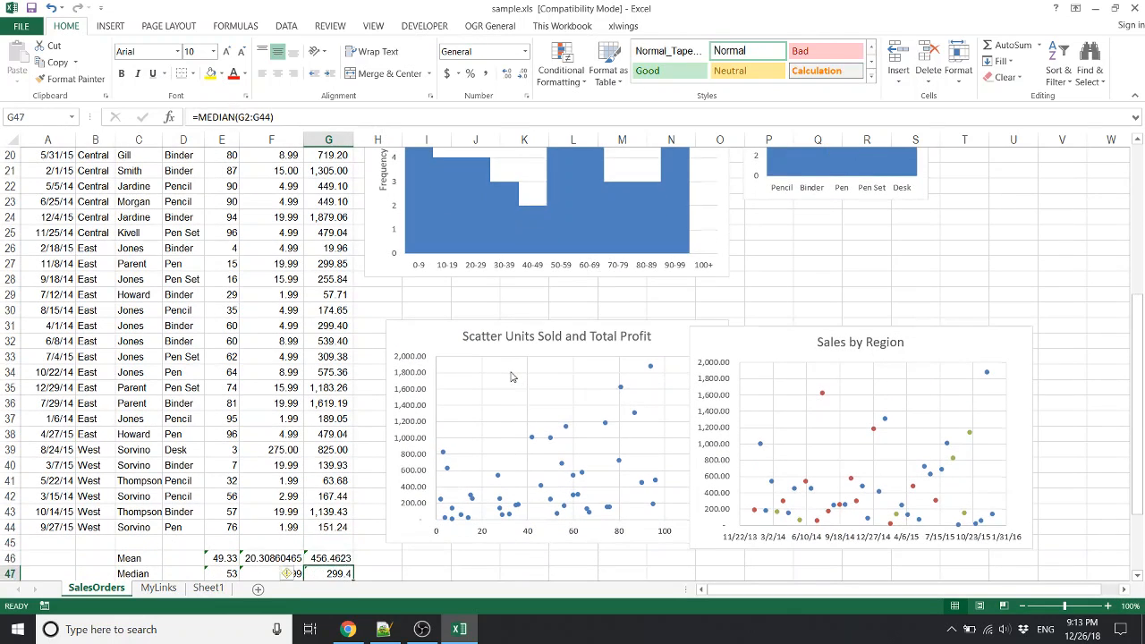
key("Up")
key("Up")
key("Up")
key("Down")
type("=sum`")
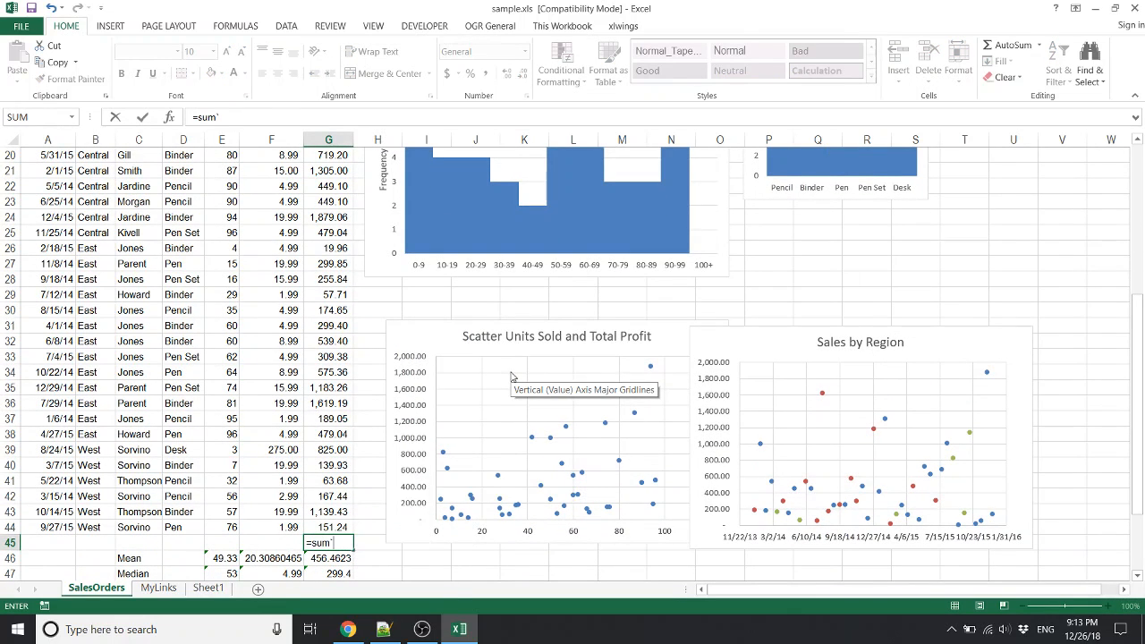
key("Return")
key("Escape")
key("Escape")
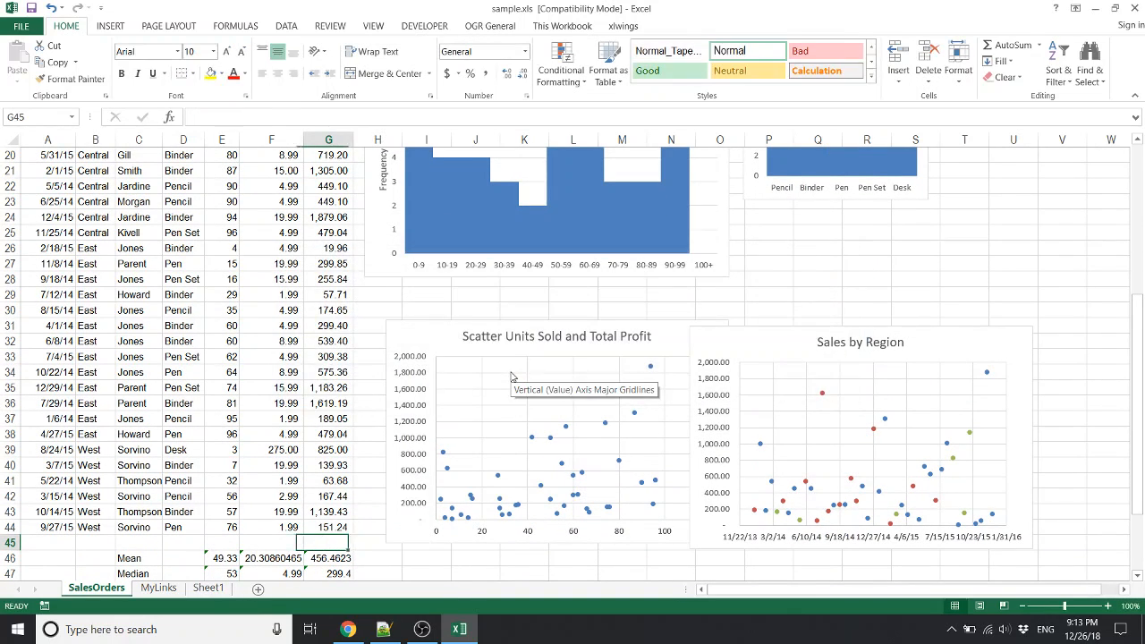
Insert an AutoSum formula in cell G45 that adds the Total column range G2:G44.
key("alt+equal")
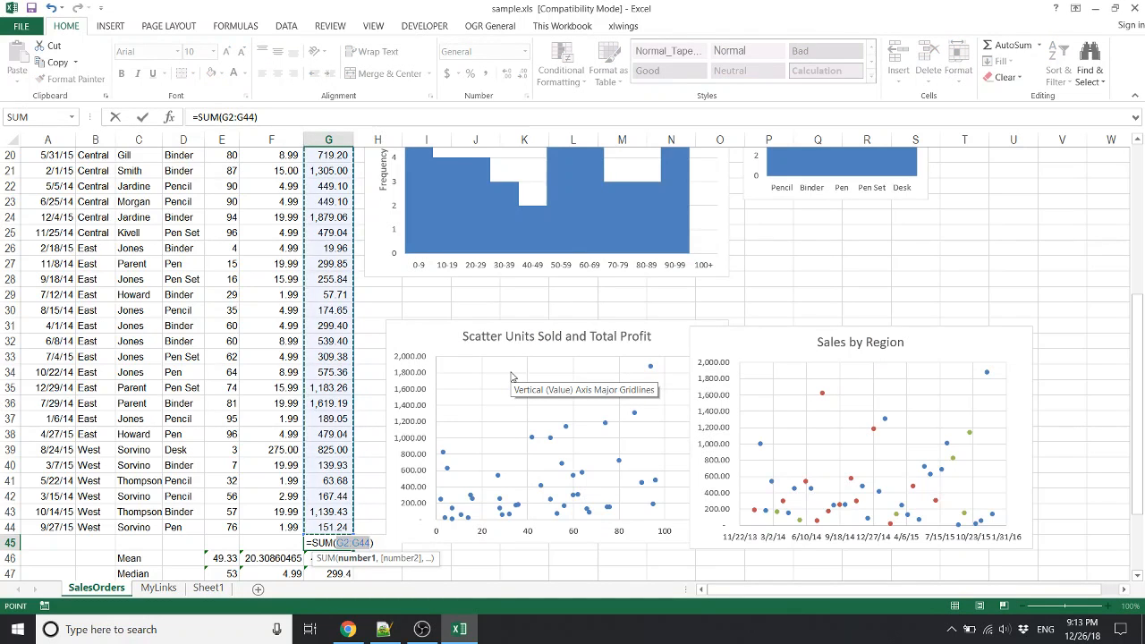
key("Return")
key("Up")
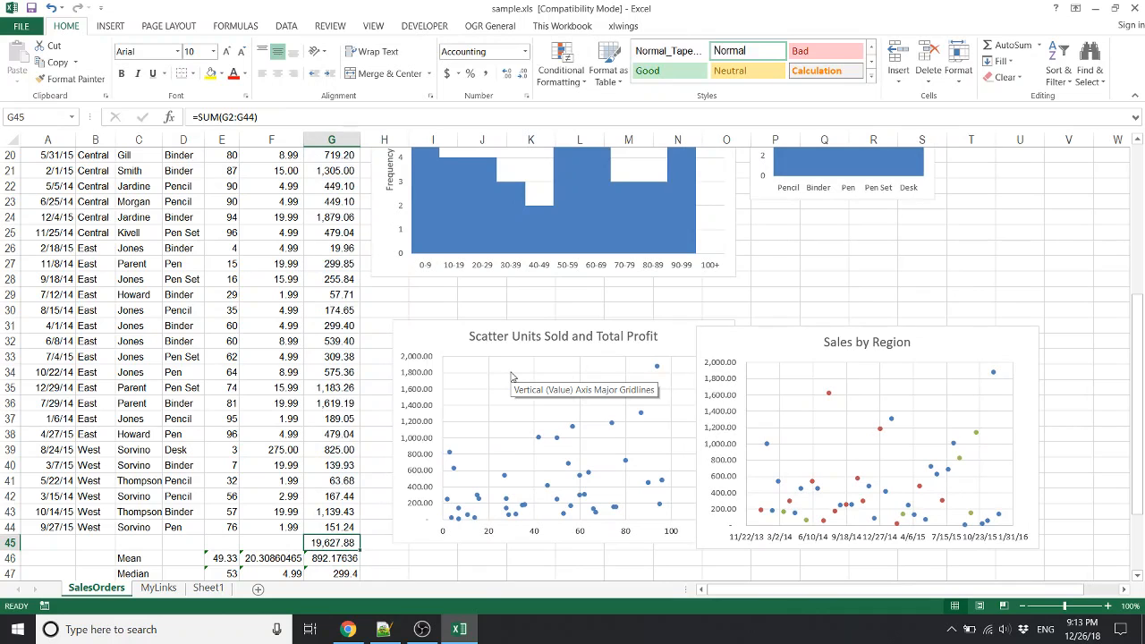
Undo the sum in G45 and return to the Total column header.
key("ctrl+z")
key("ctrl+Up")
key("ctrl+Up")
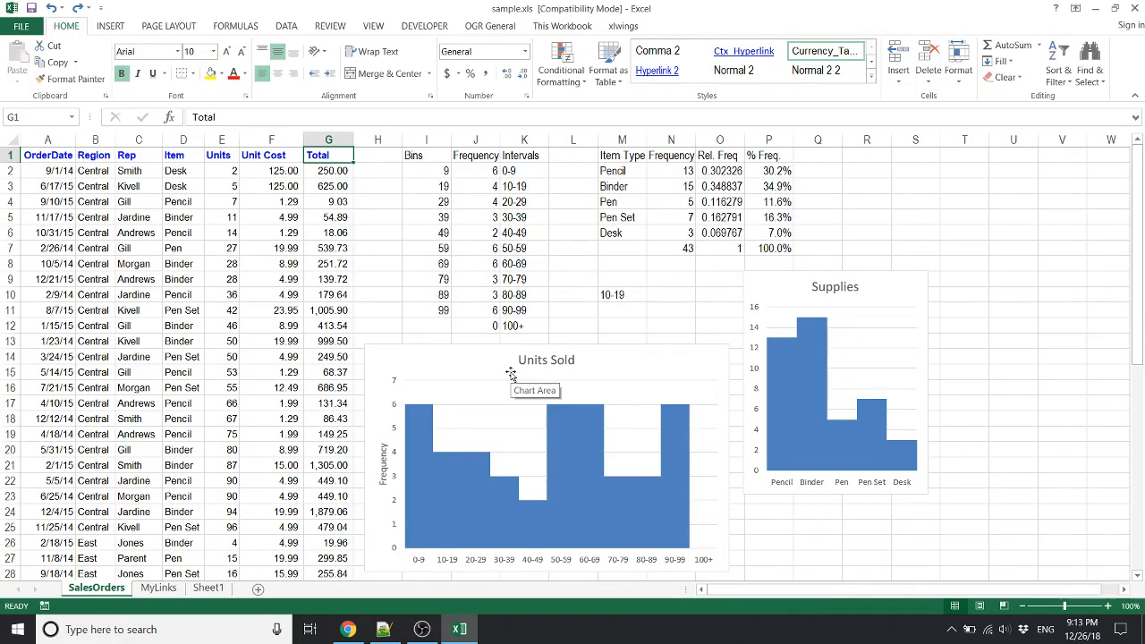
Open the Unit Cost cell F3 for in-cell editing and leave it without entering anything.
key("Down")
key("Down")
key("Left")
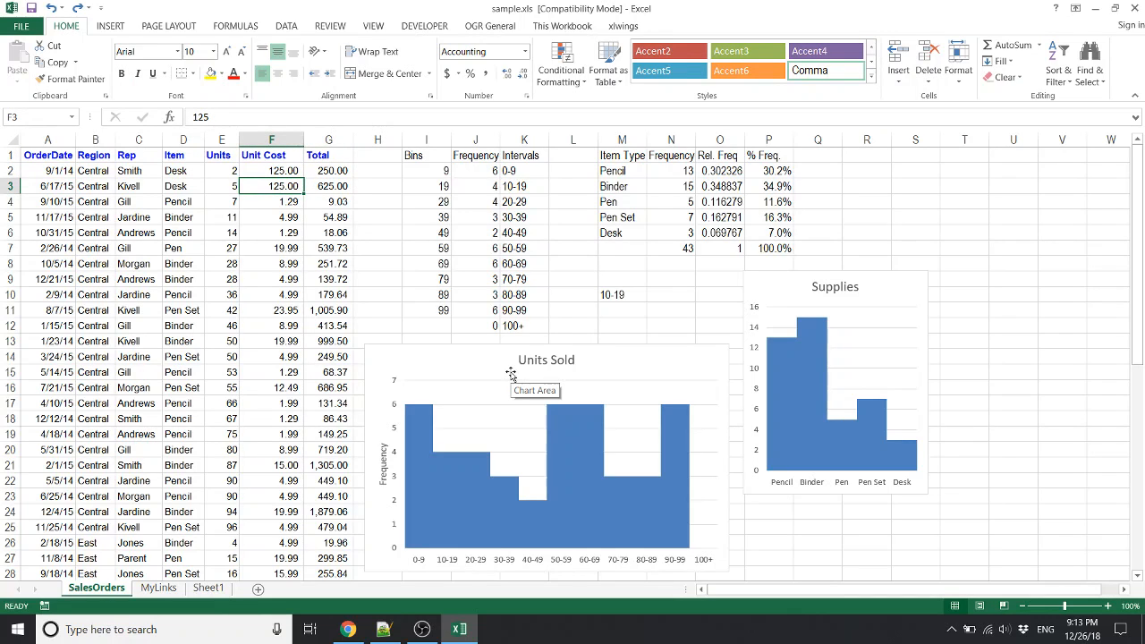
key("F2")
key("Escape")
double_click(277, 182)
key("Escape")
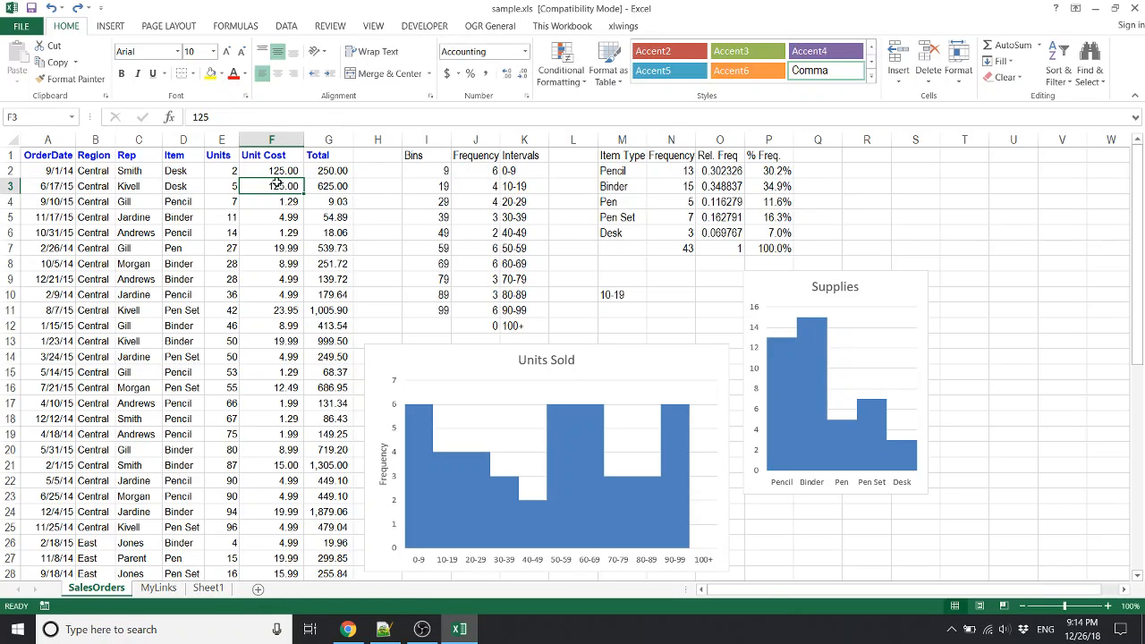
double_click(277, 182)
key("Escape")
Move the Units Sold chart rightward, away from column H, so that it starts around column L.
left_click(398, 360)
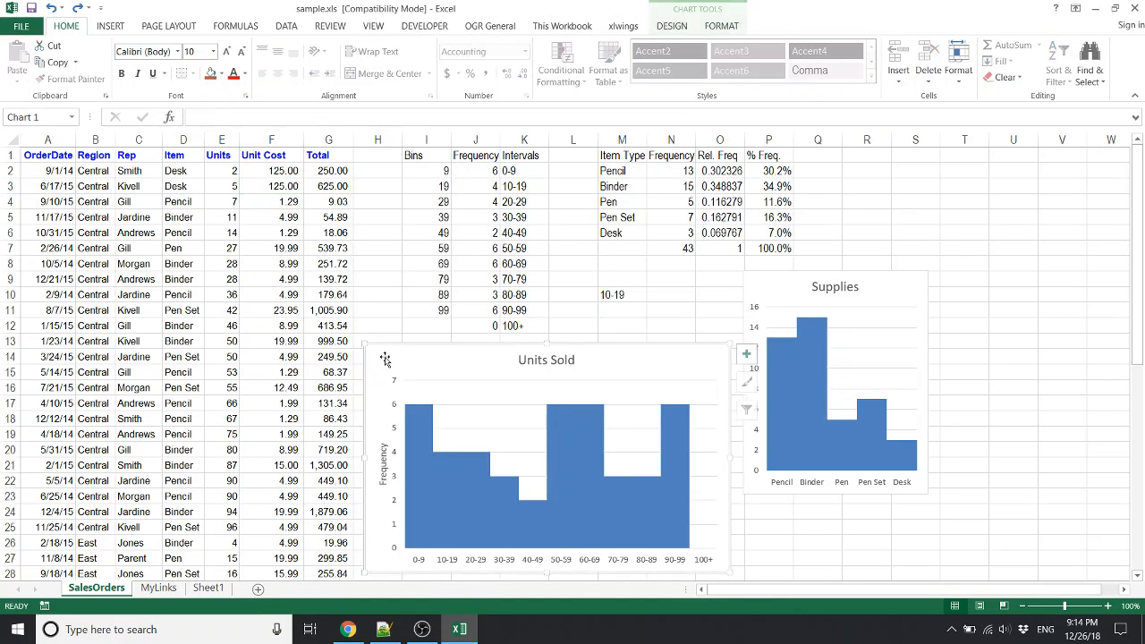
left_click_drag(379, 356, 569, 347)
left_click(356, 263)
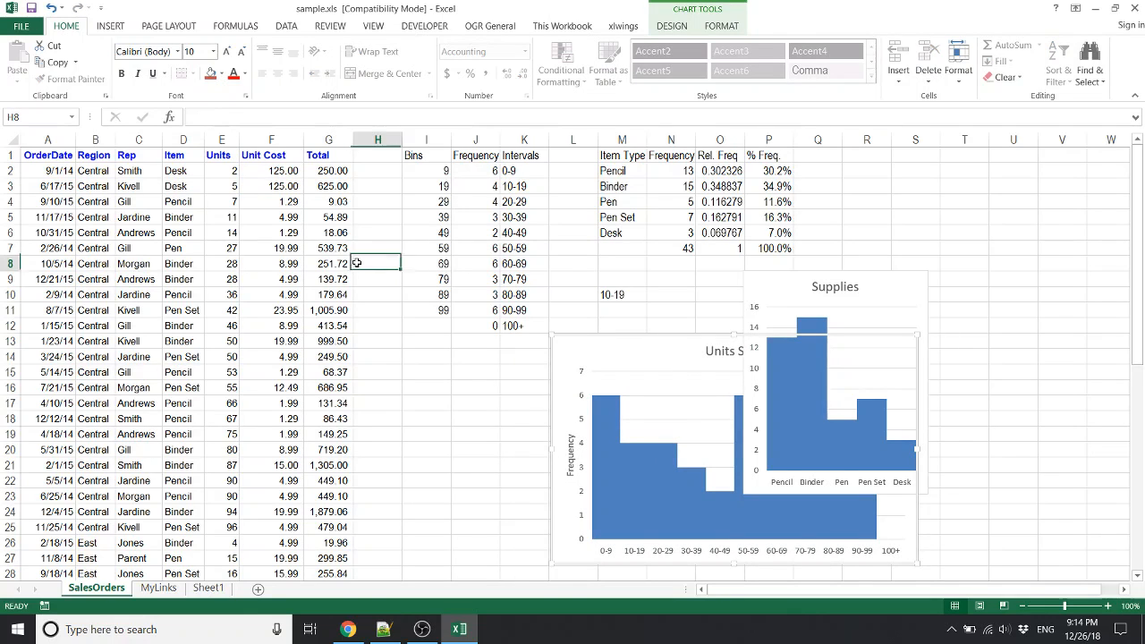
Copy the Total formula from cell G2 into the adjacent cell H2.
key("ctrl+Up")
key("Down")
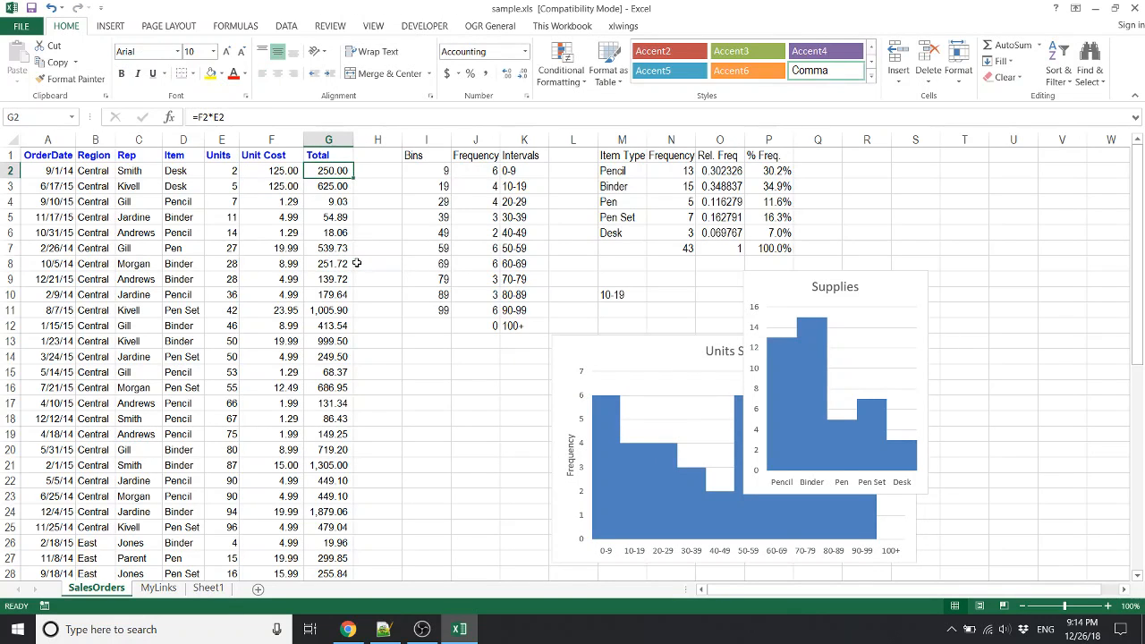
key("Right")
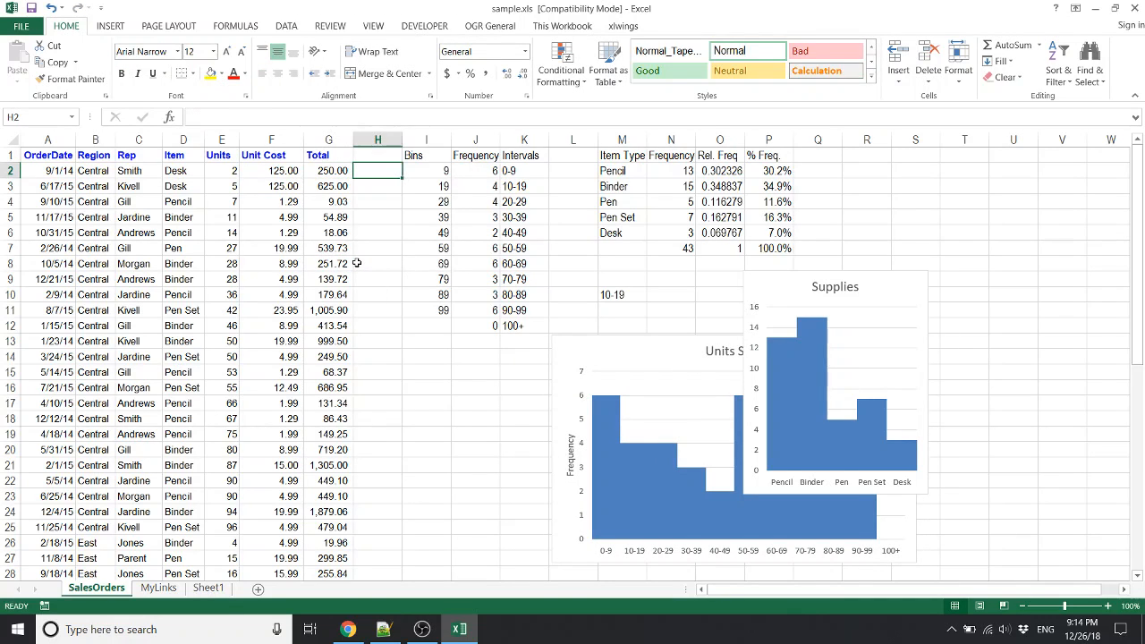
key("ctrl+Down")
key("ctrl+Up")
key("Left")
key("Down")
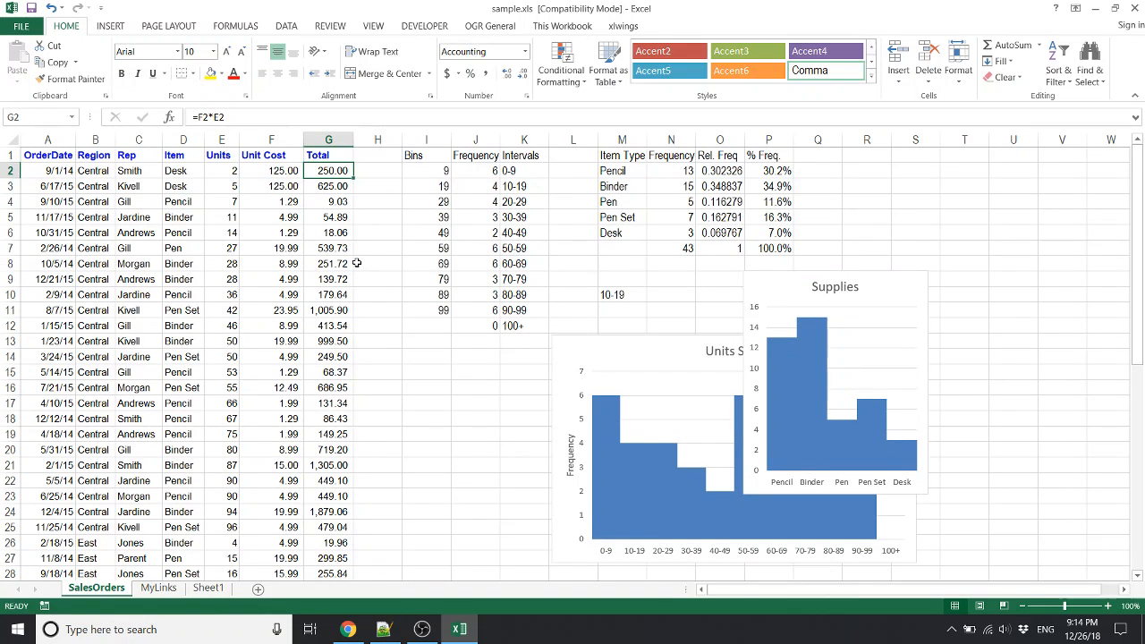
key("ctrl+c")
key("Right")
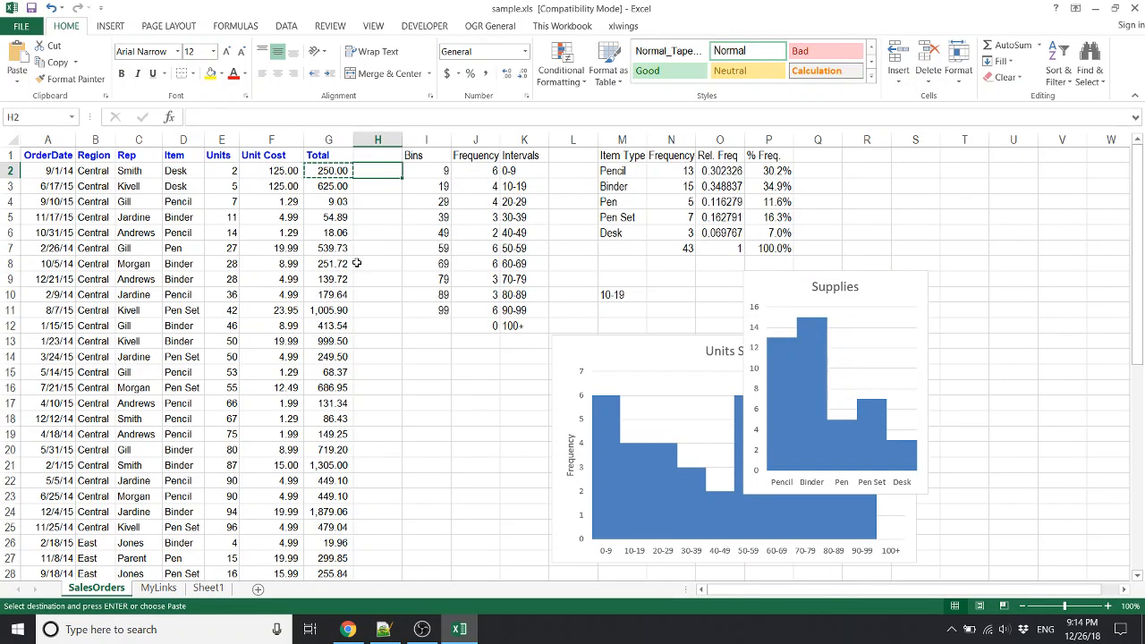
key("ctrl+v")
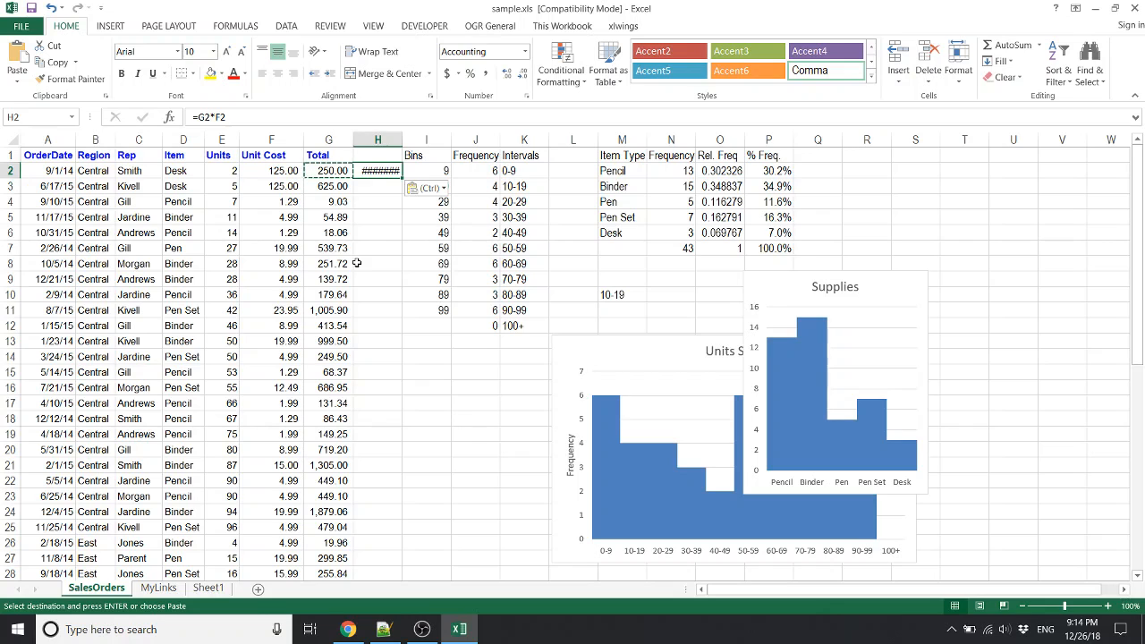
Copy the formula in H2 down column H to H44, the last data row.
key("Left")
key("ctrl+Down")
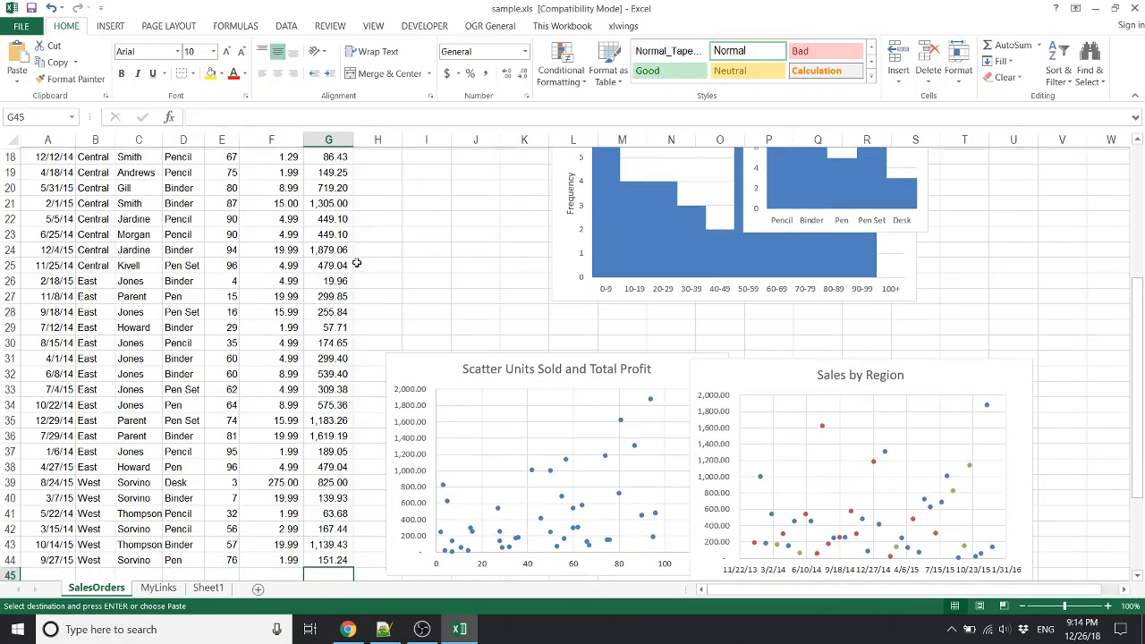
key("Right")
key("Left")
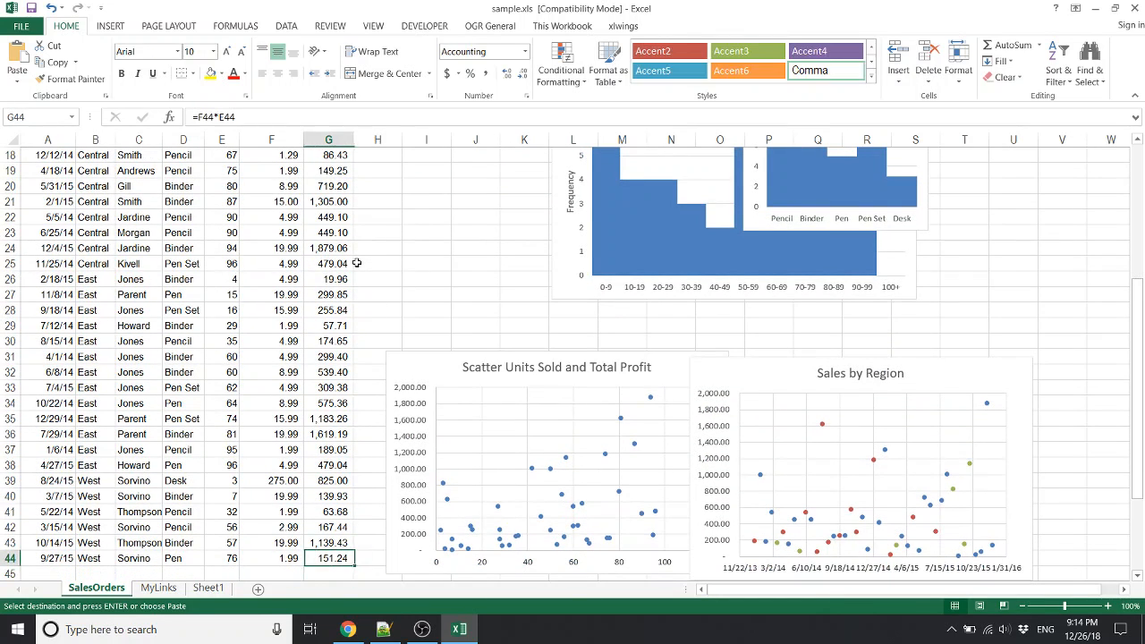
key("Right")
key("ctrl+shift+Up")
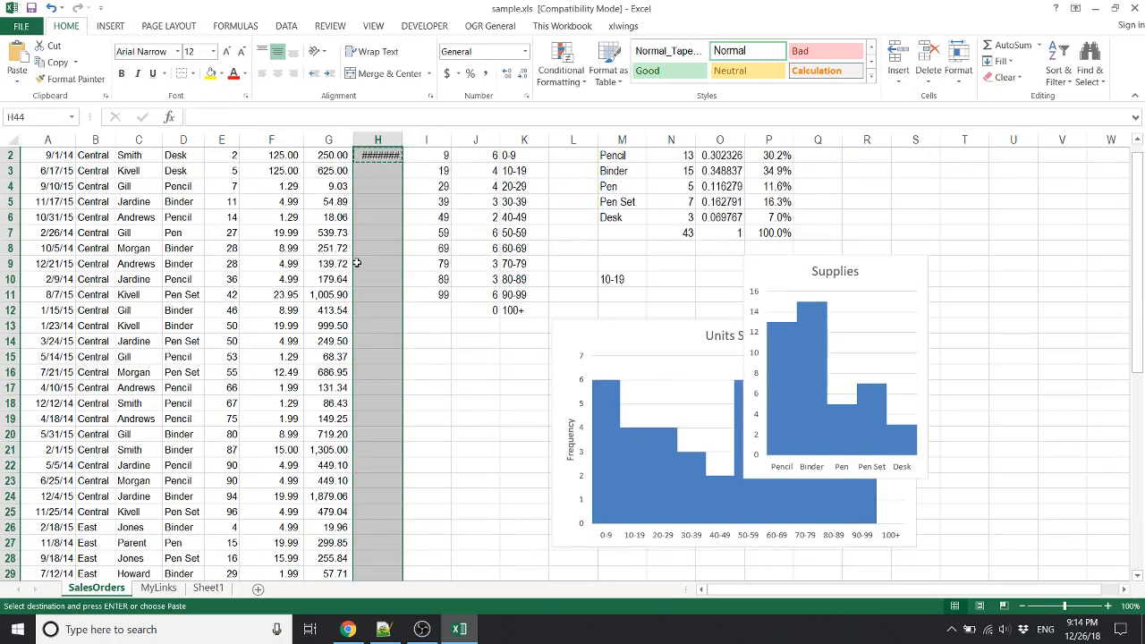
key("ctrl+v")
key("Up")
key("Up")
key("ctrl+Up")
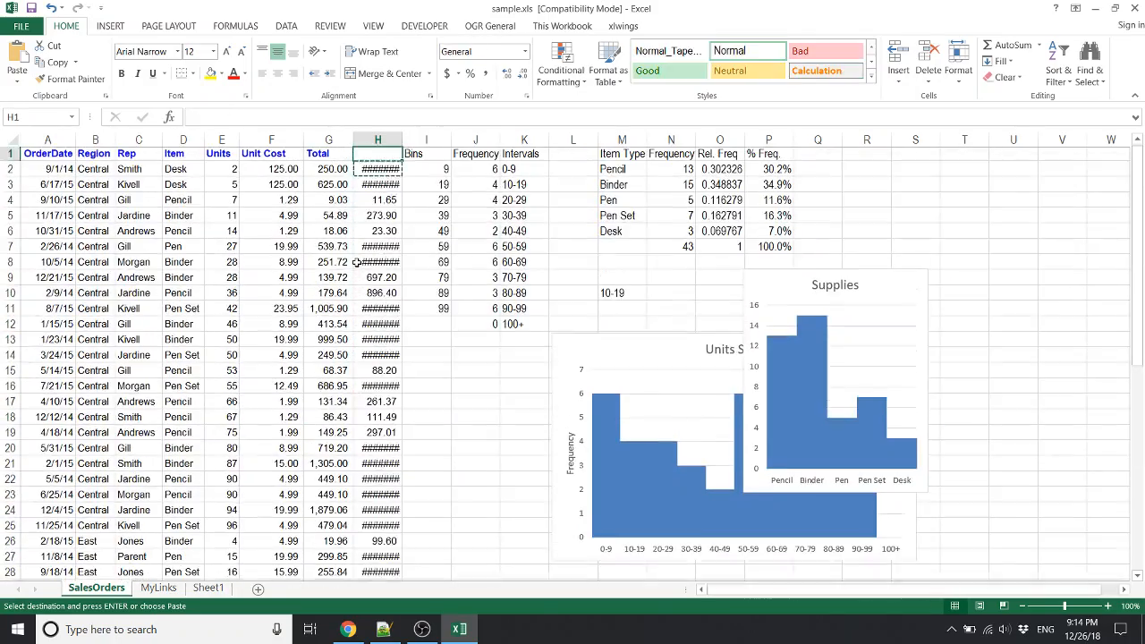
Clear the copied formulas from H2:H44 and go back to cell G2.
key("ctrl+shift+Down")
key("Delete")
key("ctrl+Up")
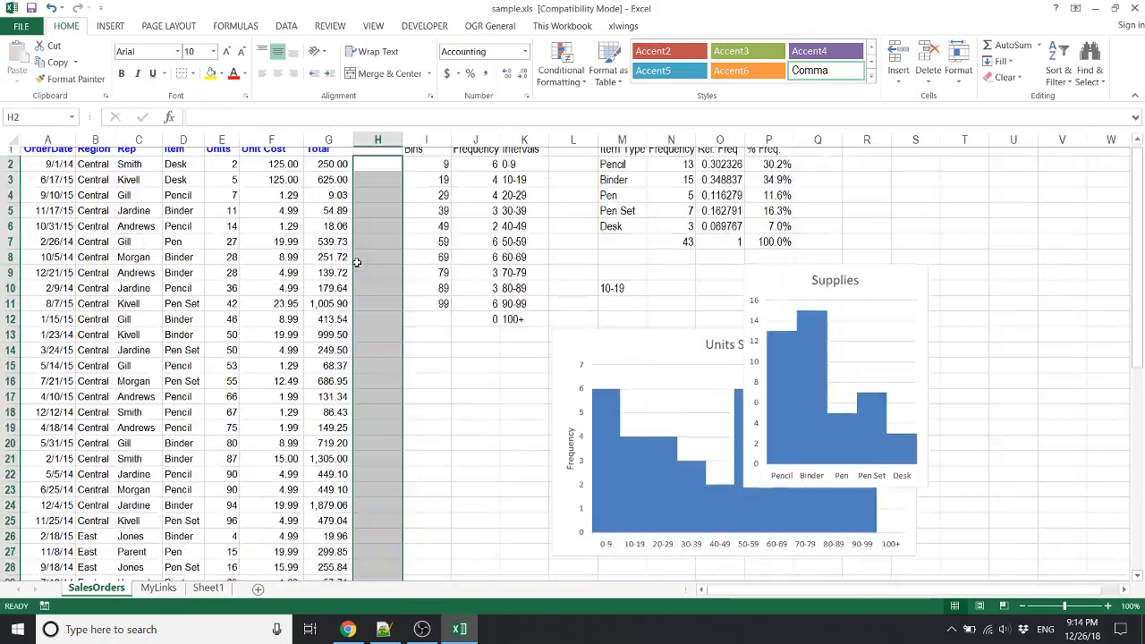
key("Down")
key("Left")
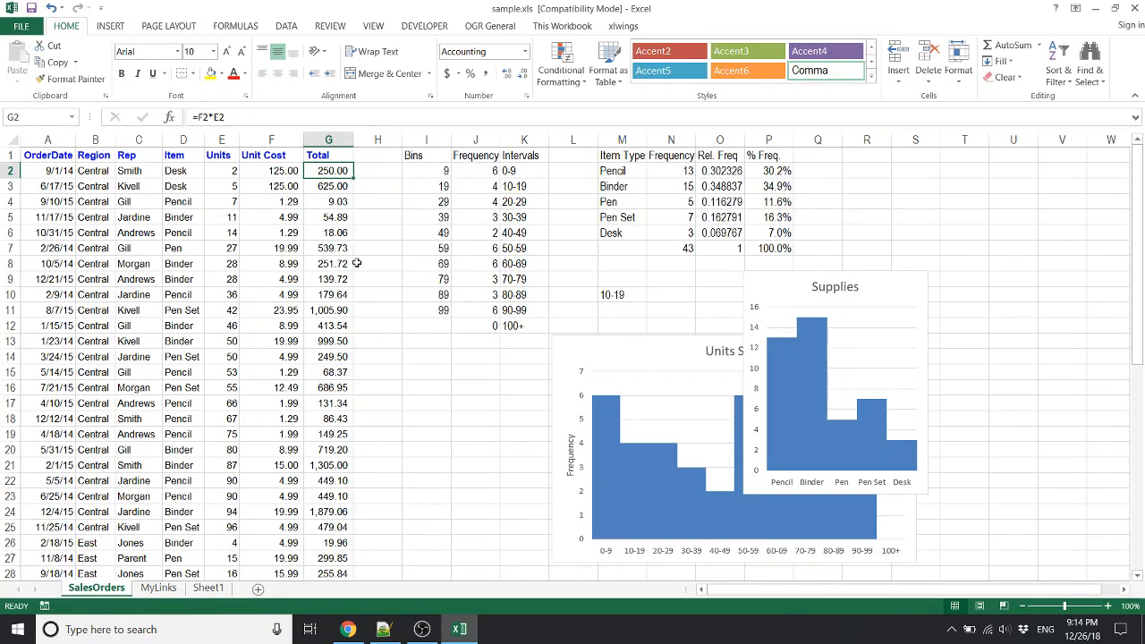
Copy the Total formula from G2 into H2 and fill it down column H to H44, the last data row.
key("ctrl+c")
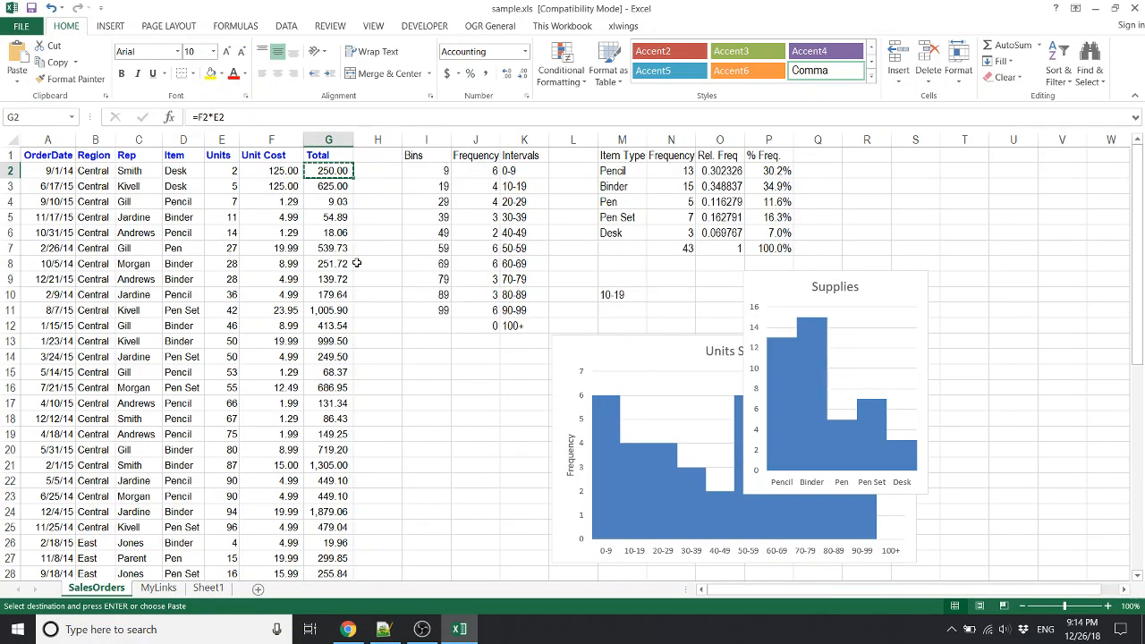
key("Right")
key("ctrl+v")
key("Escape")
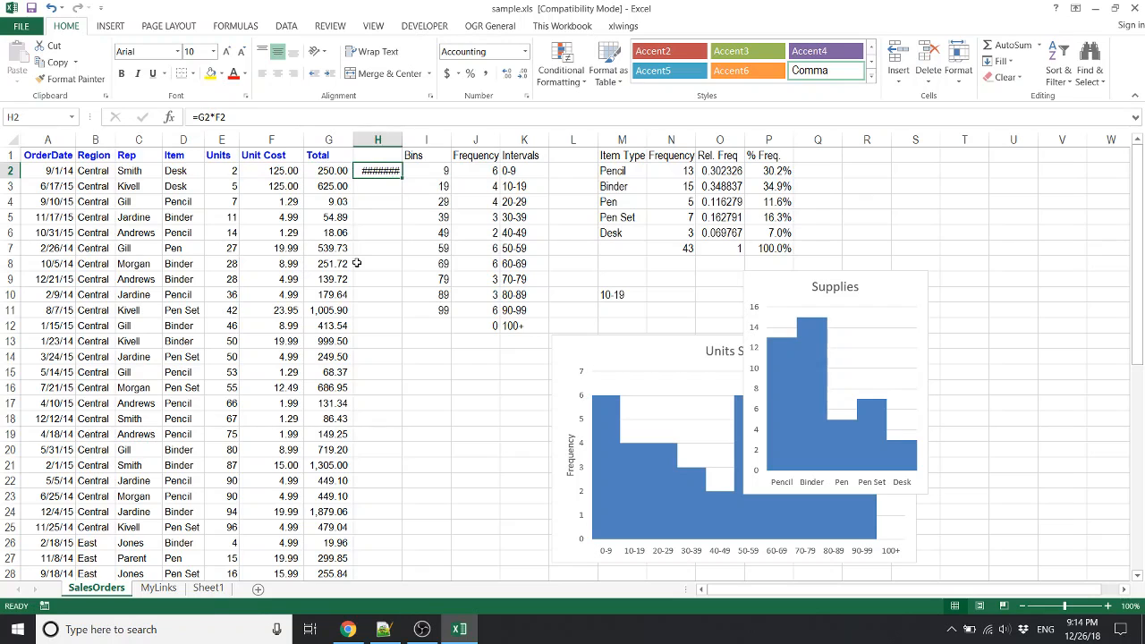
double_click(403, 179)
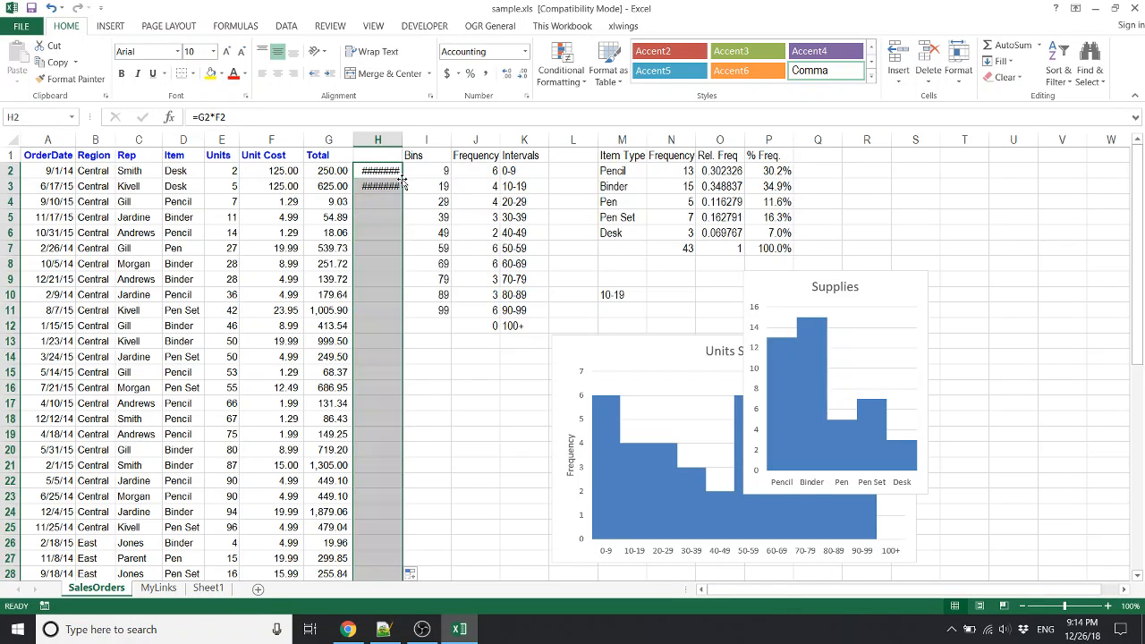
Clear the filled formulas from H2:H44 and return to cell G2.
key("ctrl+Down")
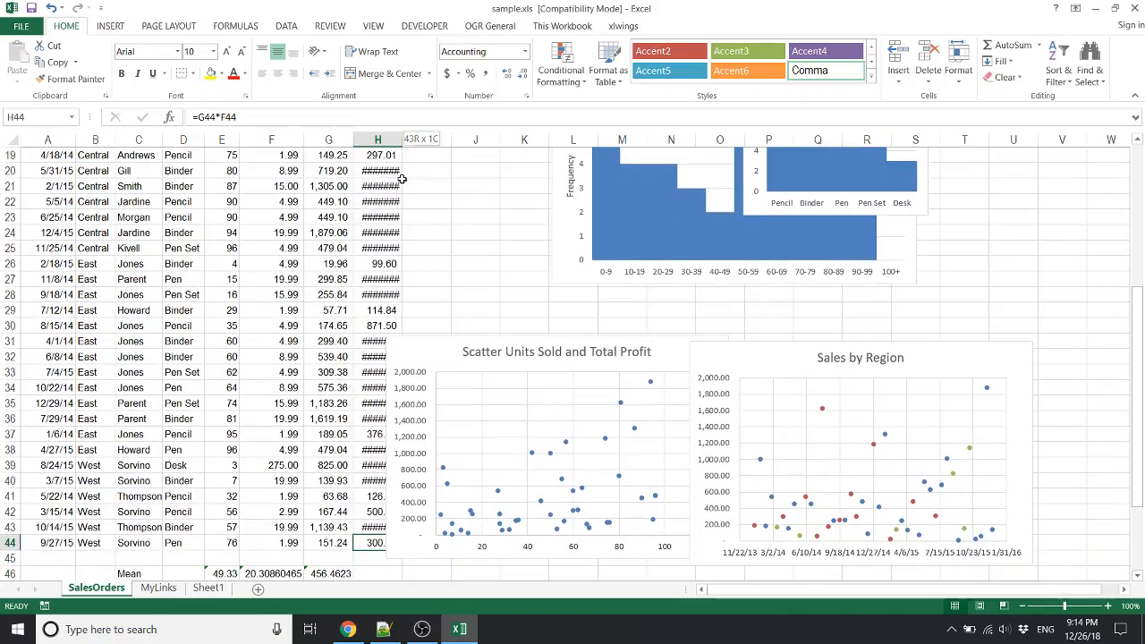
key("ctrl+shift+Up")
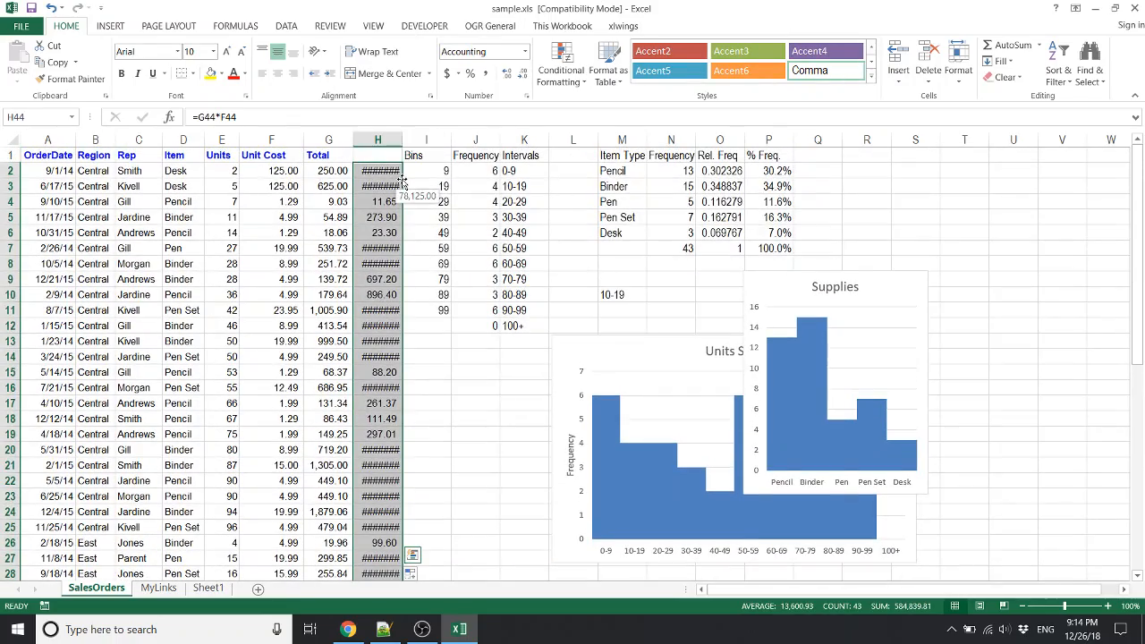
key("Delete")
key("Left")
key("Up")
key("ctrl+Up")
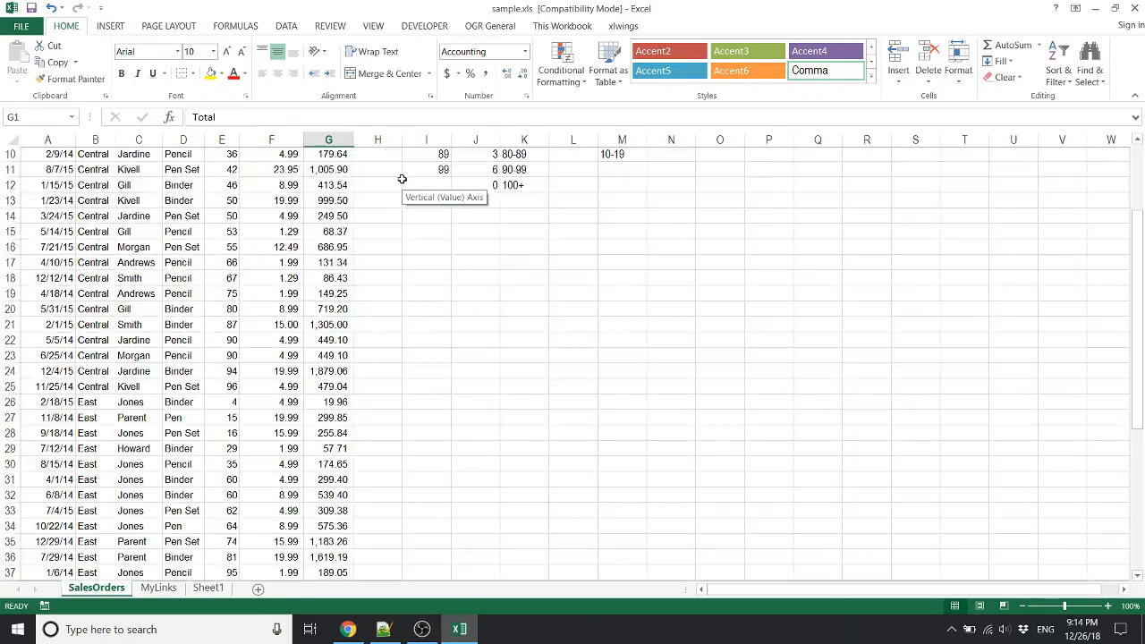
key("Down")
key("Down")
key("Up")
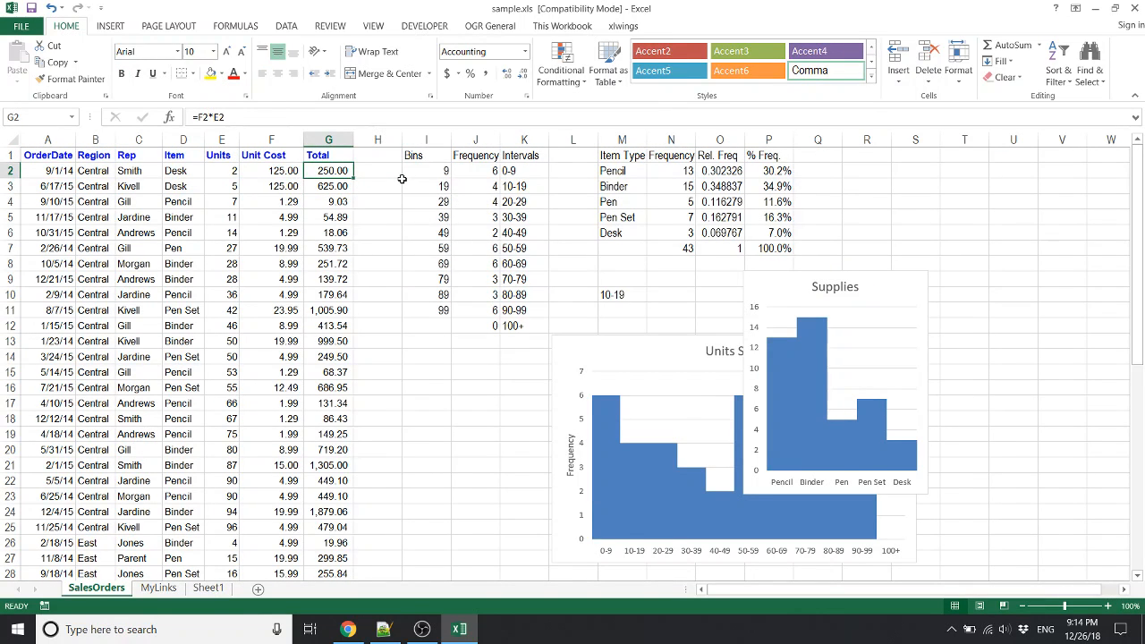
Begin a RANDBETWEEN formula in the empty cell S2, choosing the function from the autocomplete suggestions, and abandon the entry.
key("Down")
key("Down")
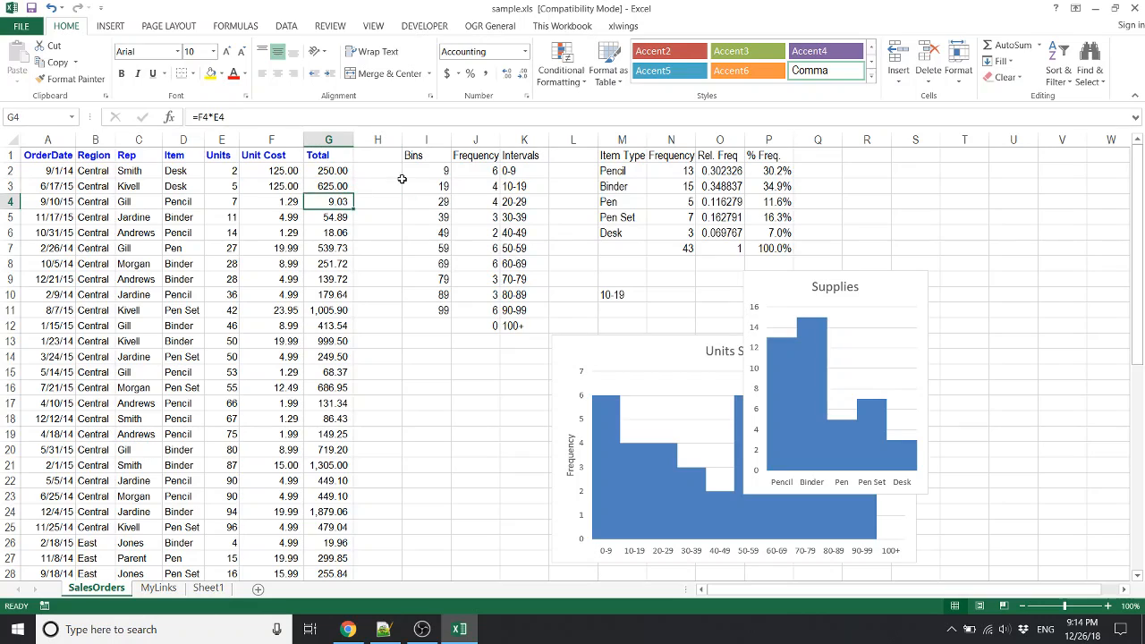
key("Up")
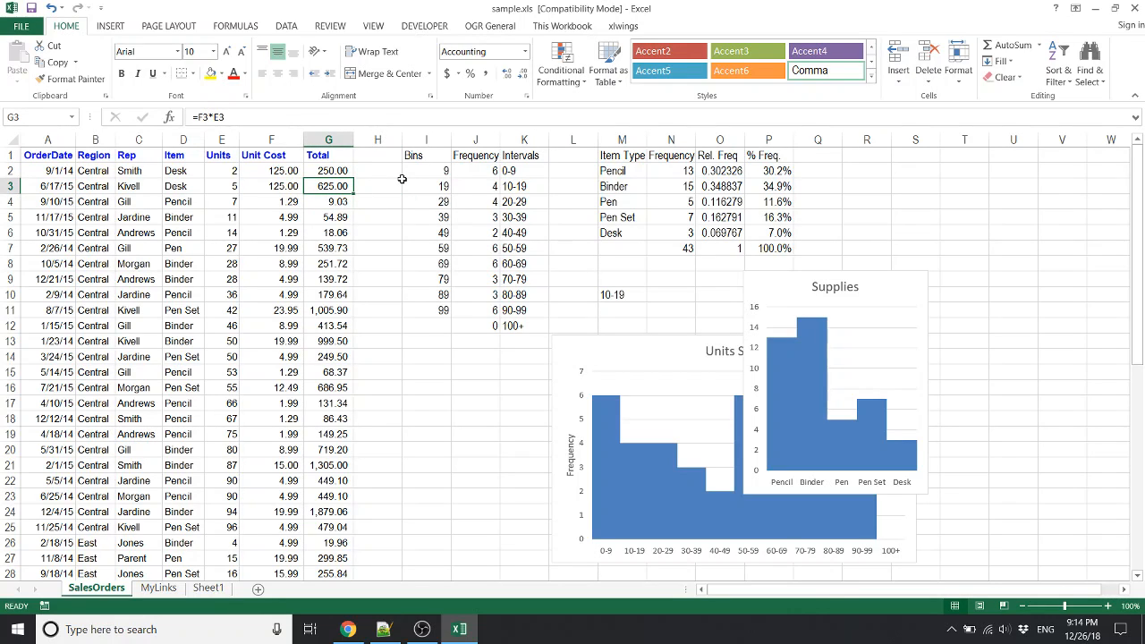
key("Right")
key("Right")
key("Right")
key("Right")
key("Right")
key("Right")
key("Right")
key("Right")
key("Right")
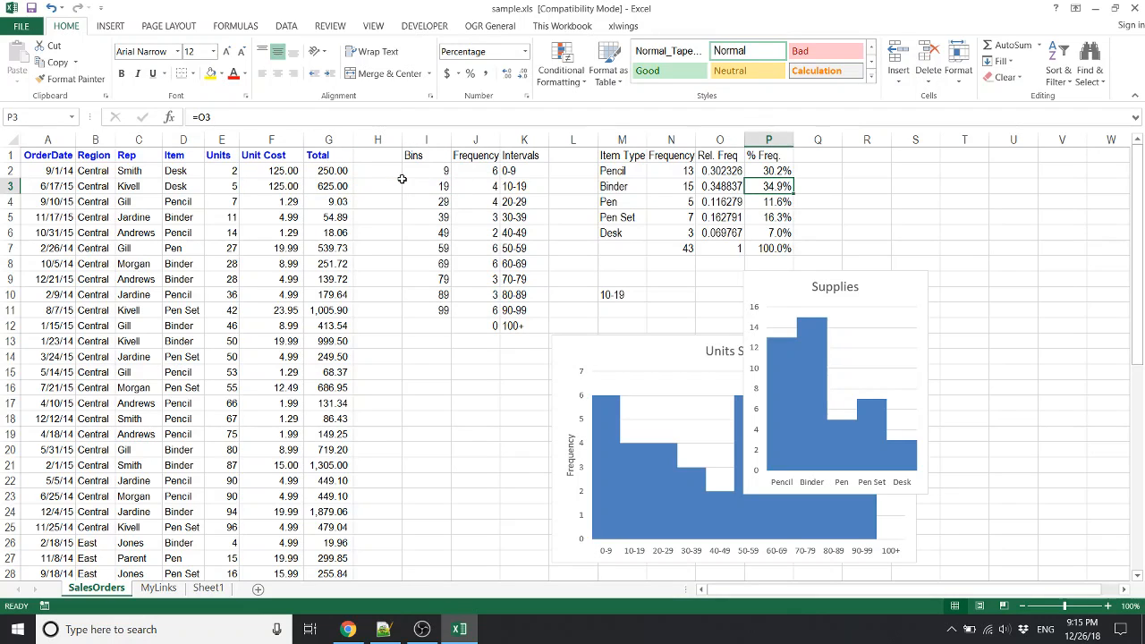
key("Right")
key("Right")
key("Up")
key("Right")
type("=")
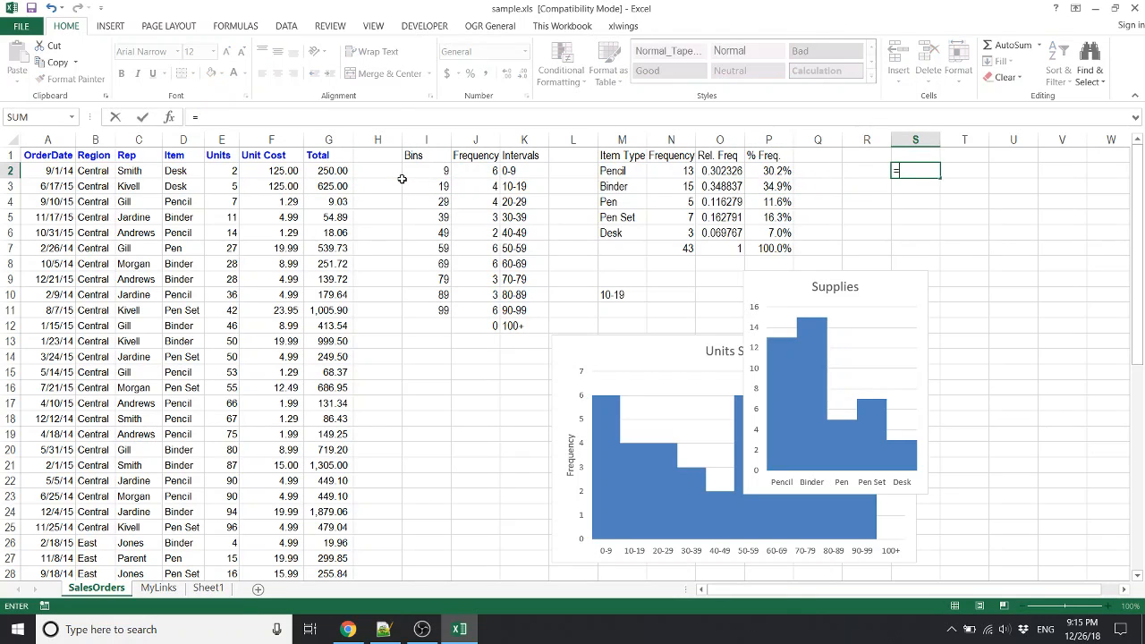
type("rand")
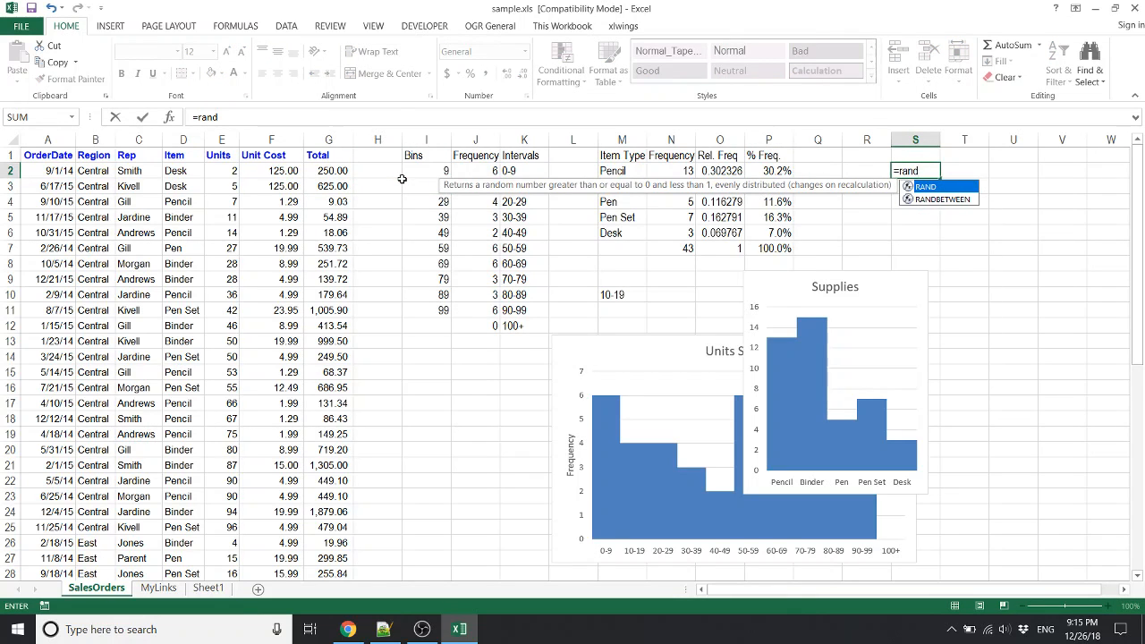
key("Down")
key("Up")
key("Down")
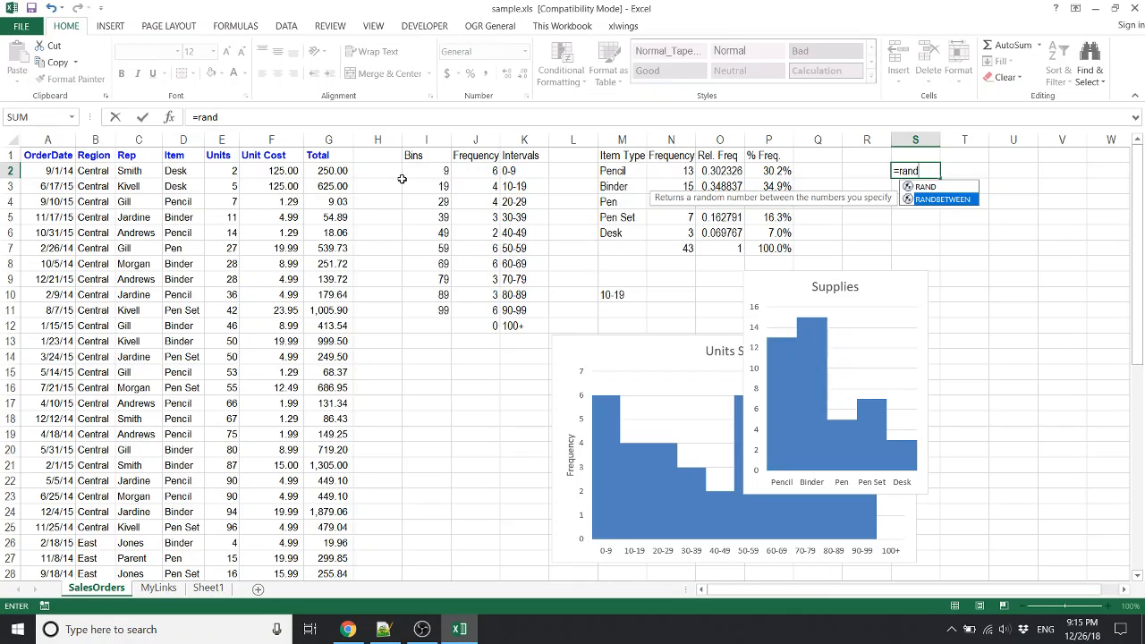
key("Tab")
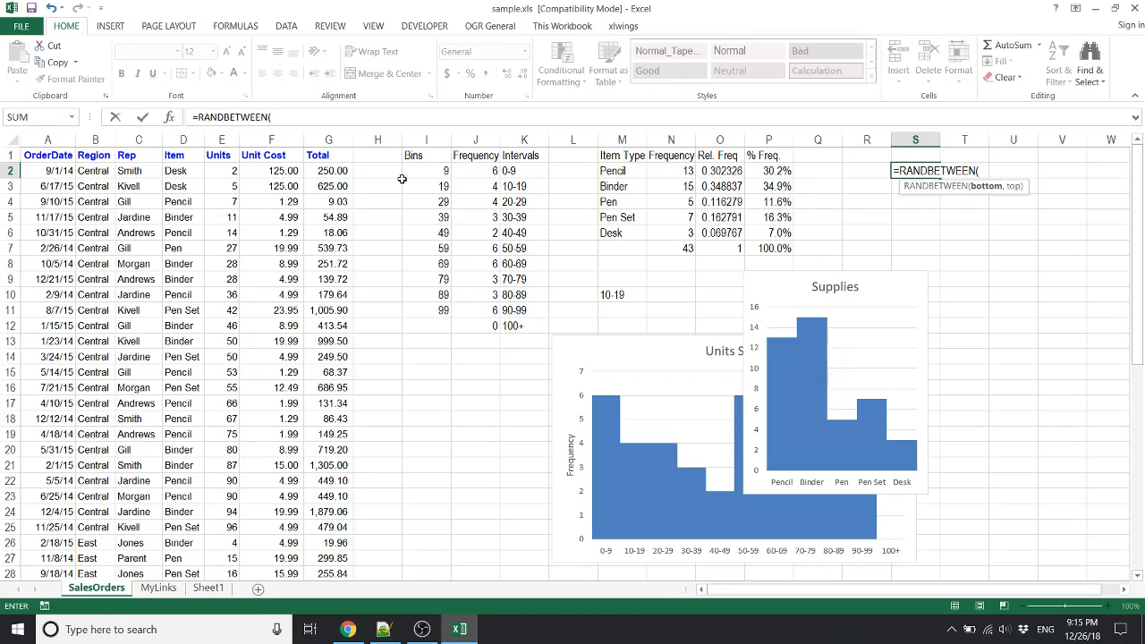
key("Escape")
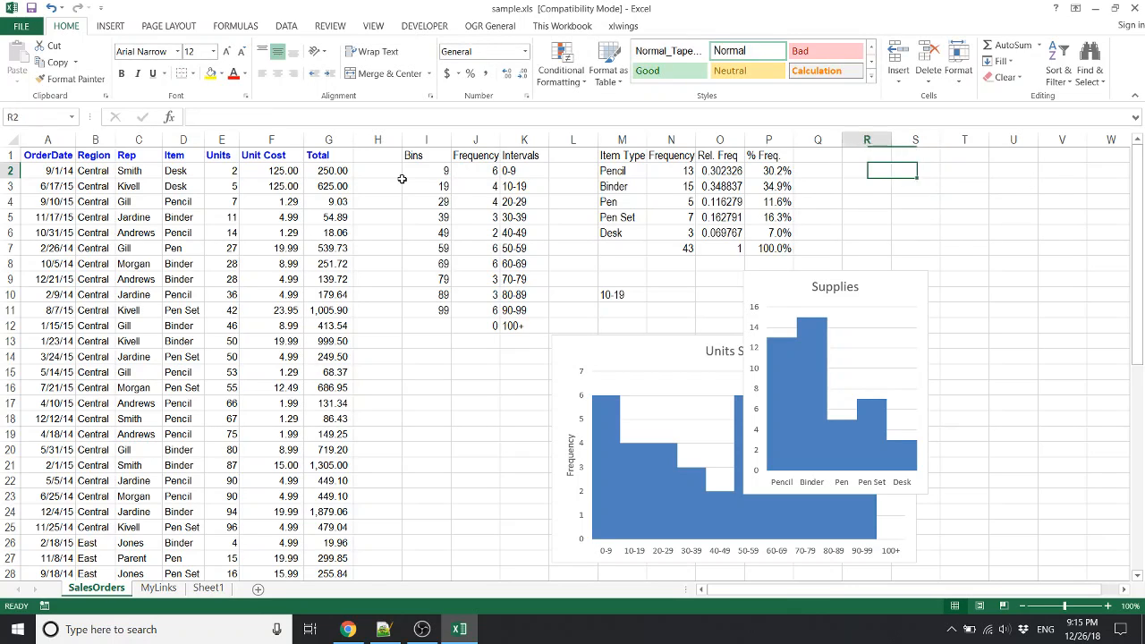
key("Left")
key("Left")
key("Left")
key("Left")
key("Left")
key("Left")
key("Left")
key("Left")
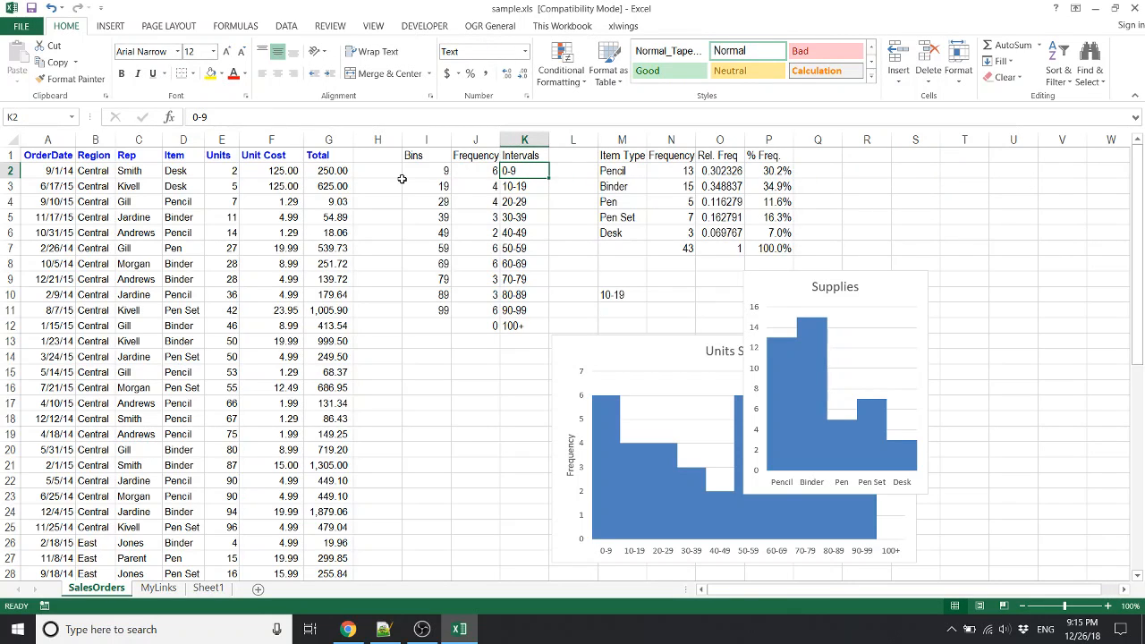
Jump to cell A100 with the Go To command.
key("ctrl+g")
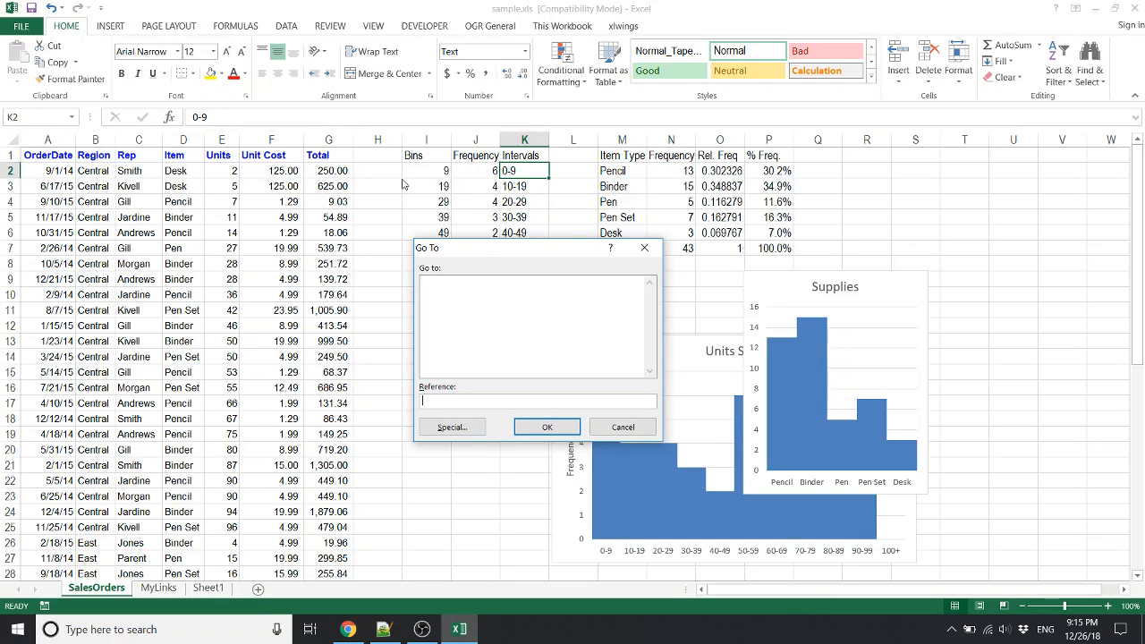
key("Escape")
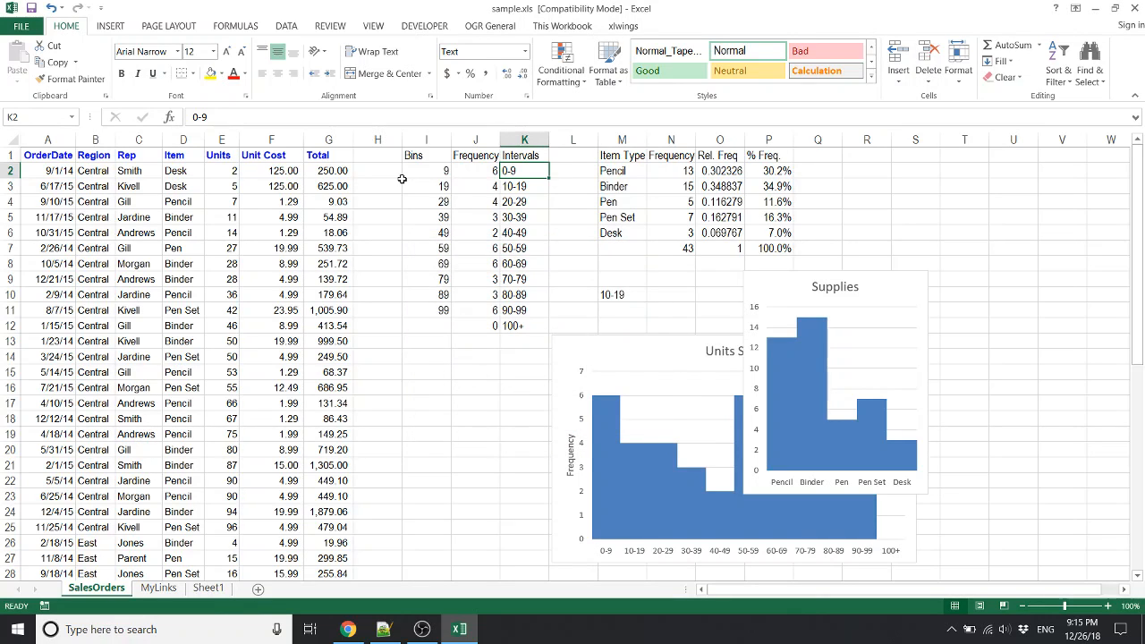
key("ctrl+g")
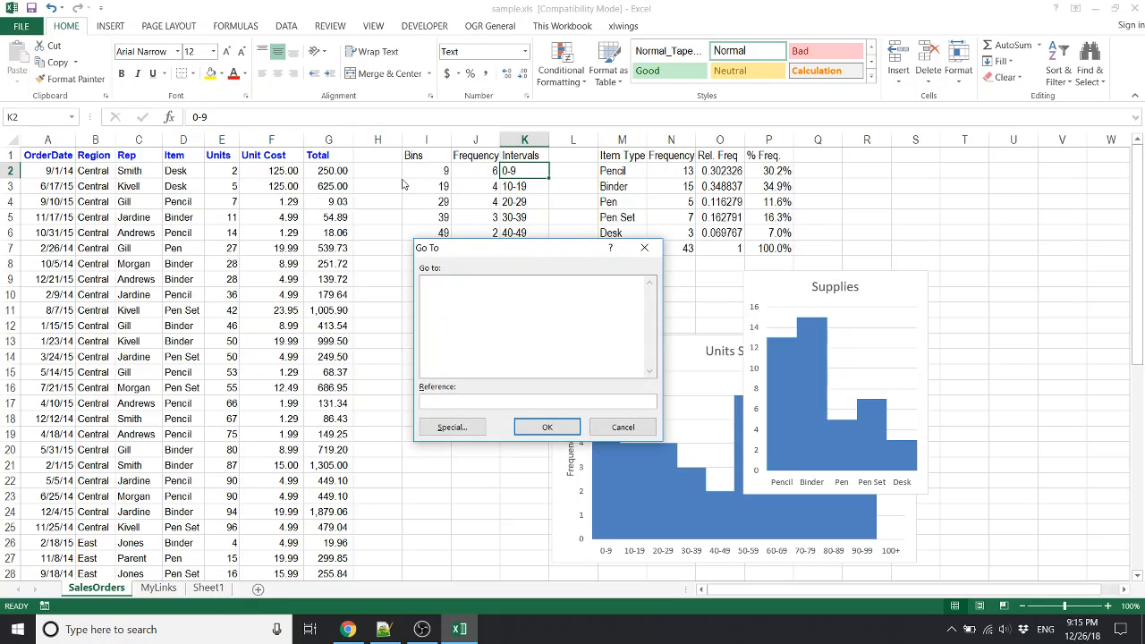
type("A100")
key("Return")
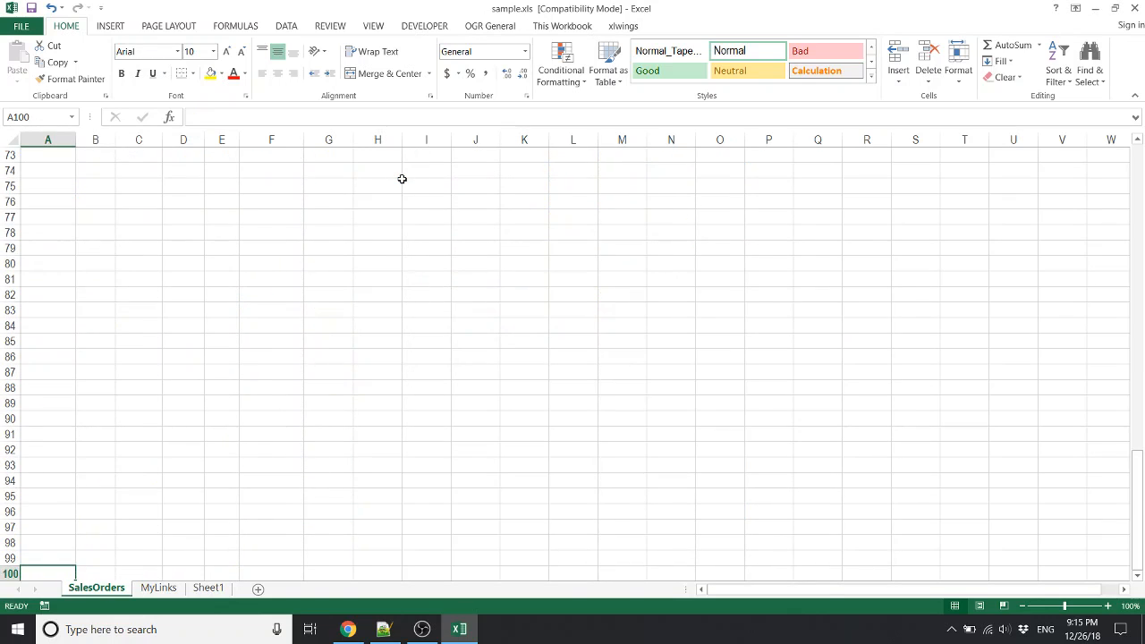
scroll(401, 179, "down", 1)
Jump to cell B1 with Go To and move the selection to the OrderDate header in A1.
key("ctrl+g")
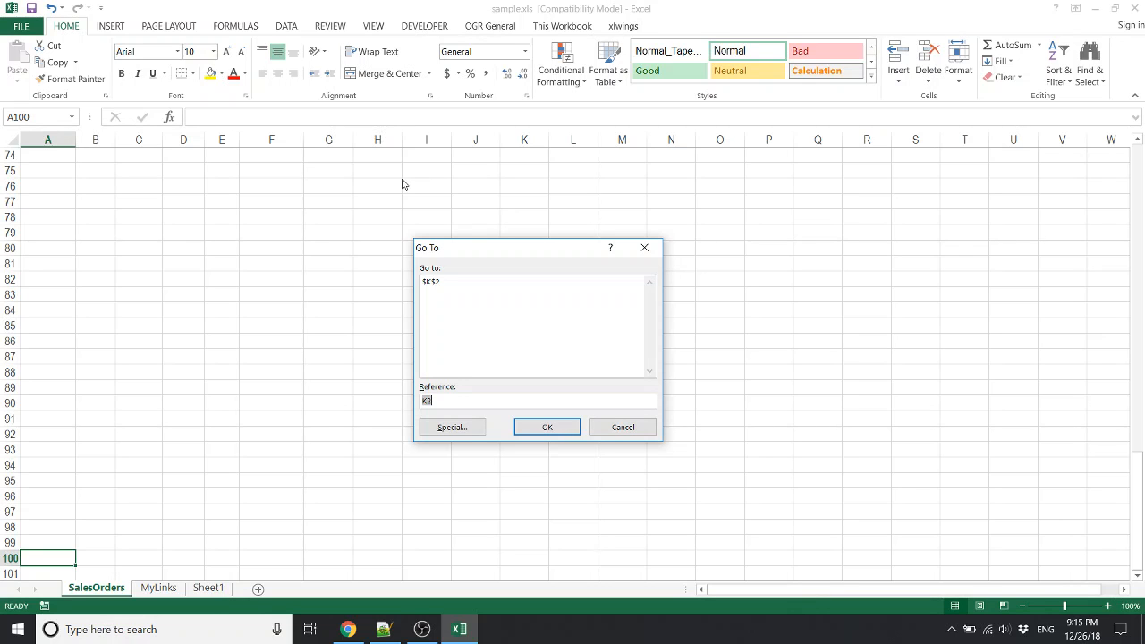
type("b1")
key("Return")
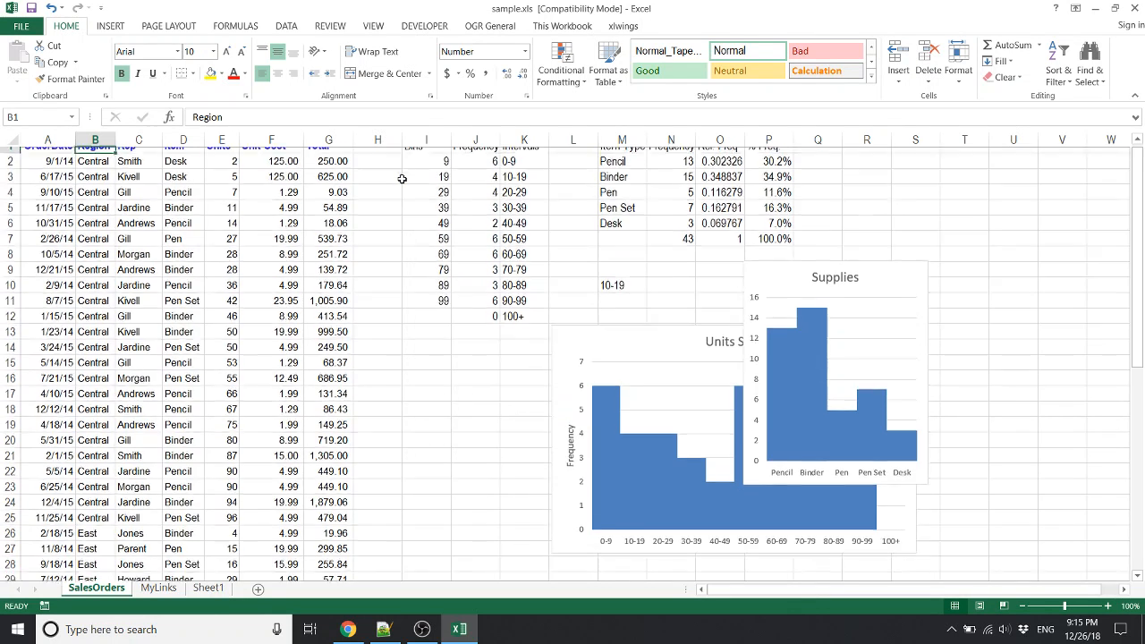
key("Down")
key("Up")
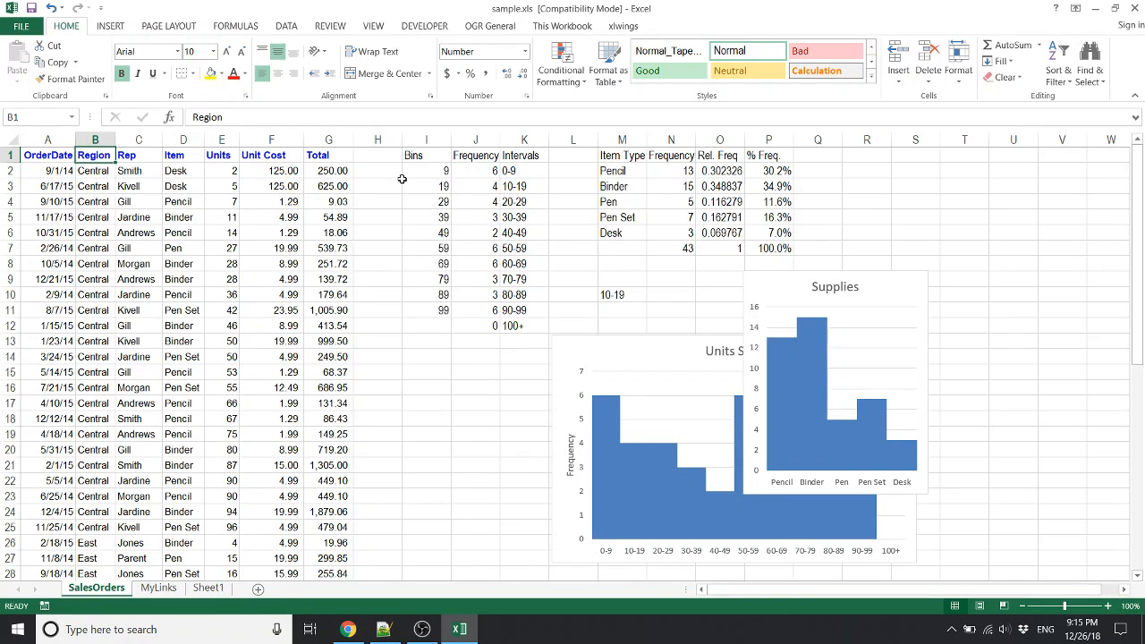
key("Down")
key("Left")
key("Up")
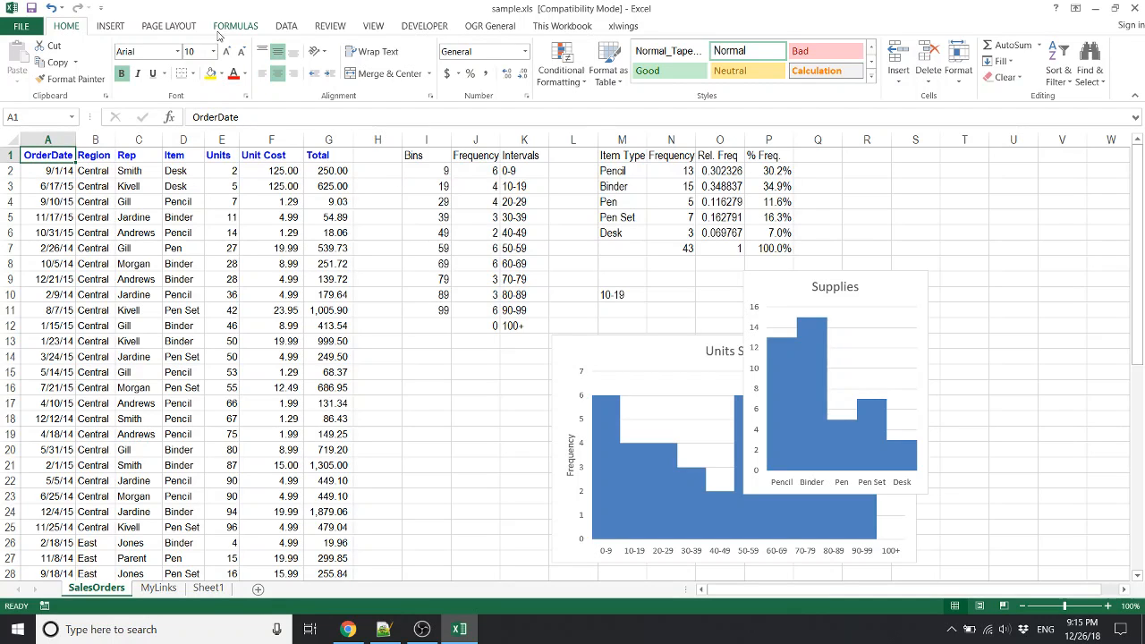
Look through the Insert, Page Layout, Formulas, Data and Review command sets and return to the Home commands.
left_click(116, 28)
left_click(174, 29)
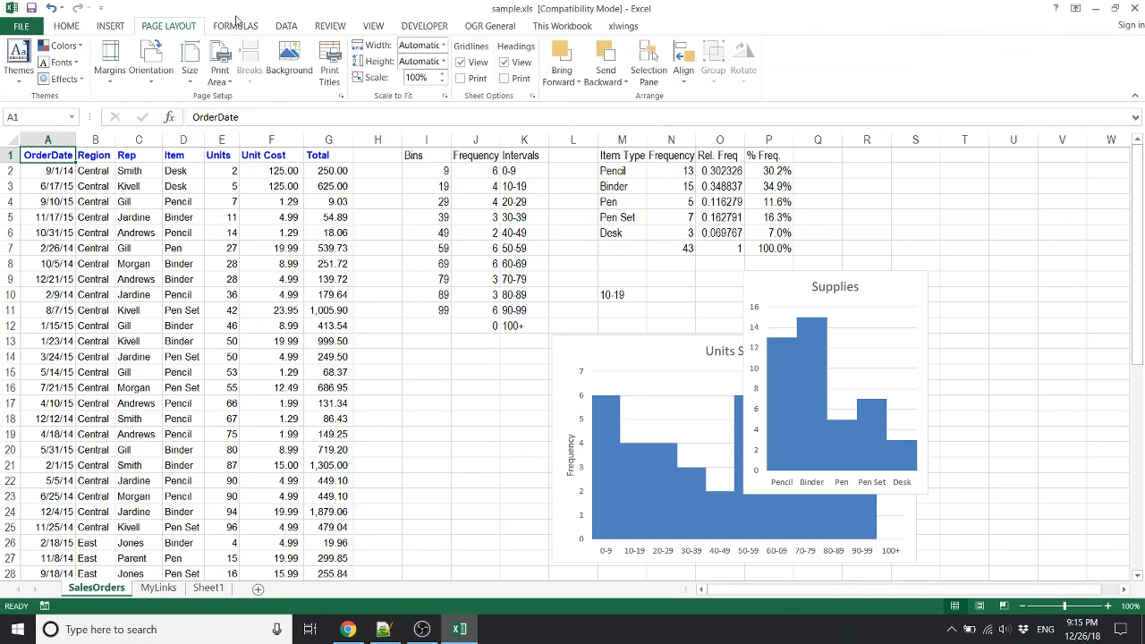
left_click(240, 25)
left_click(302, 26)
left_click(340, 28)
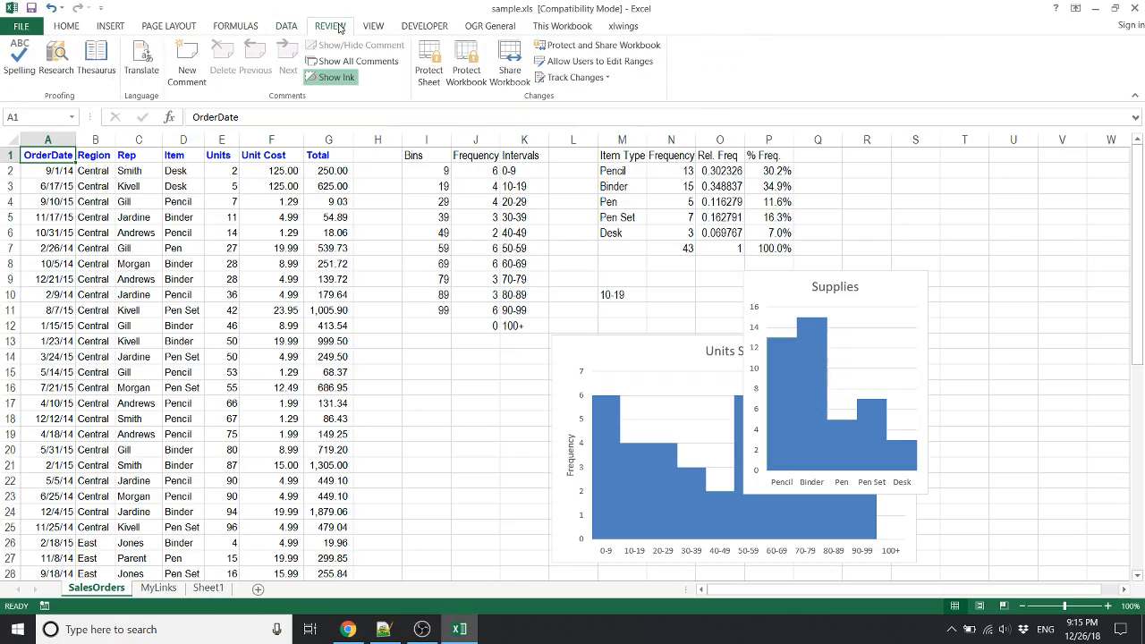
left_click(61, 28)
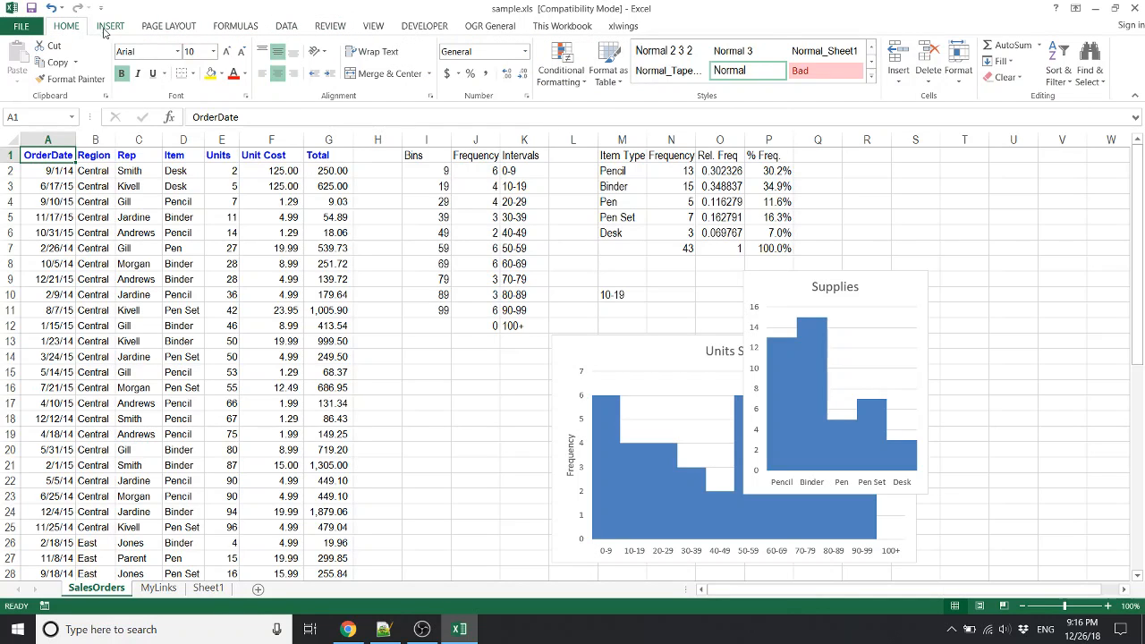
left_click(109, 28)
left_click(162, 34)
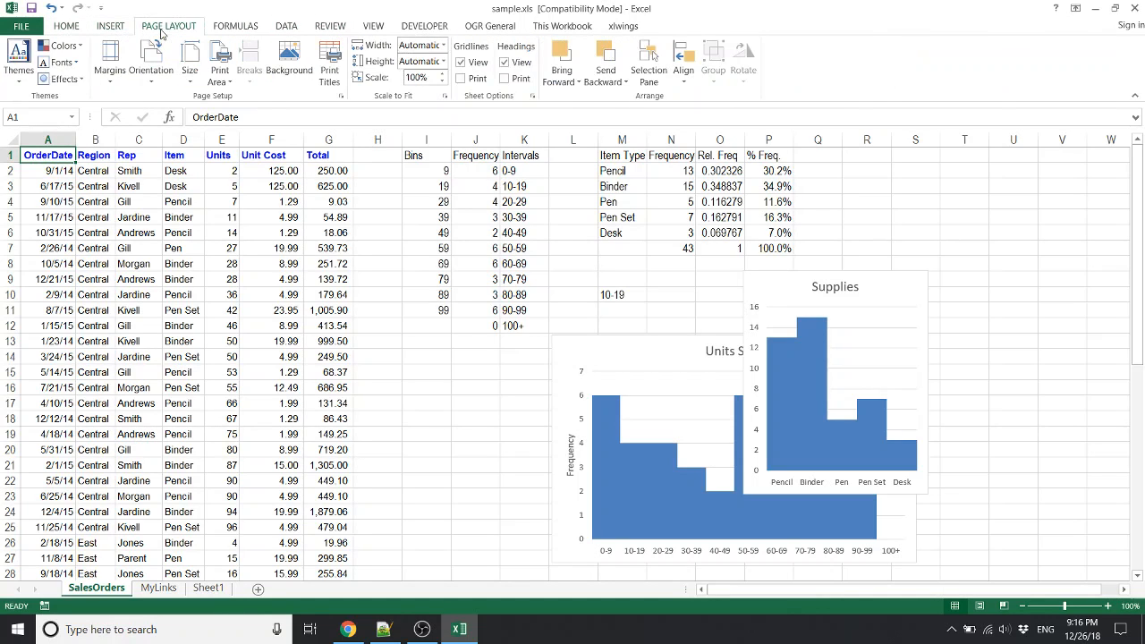
left_click(67, 28)
Select cell B7, display the access-key hints for the Home and Review commands, and dismiss them.
left_click(82, 245)
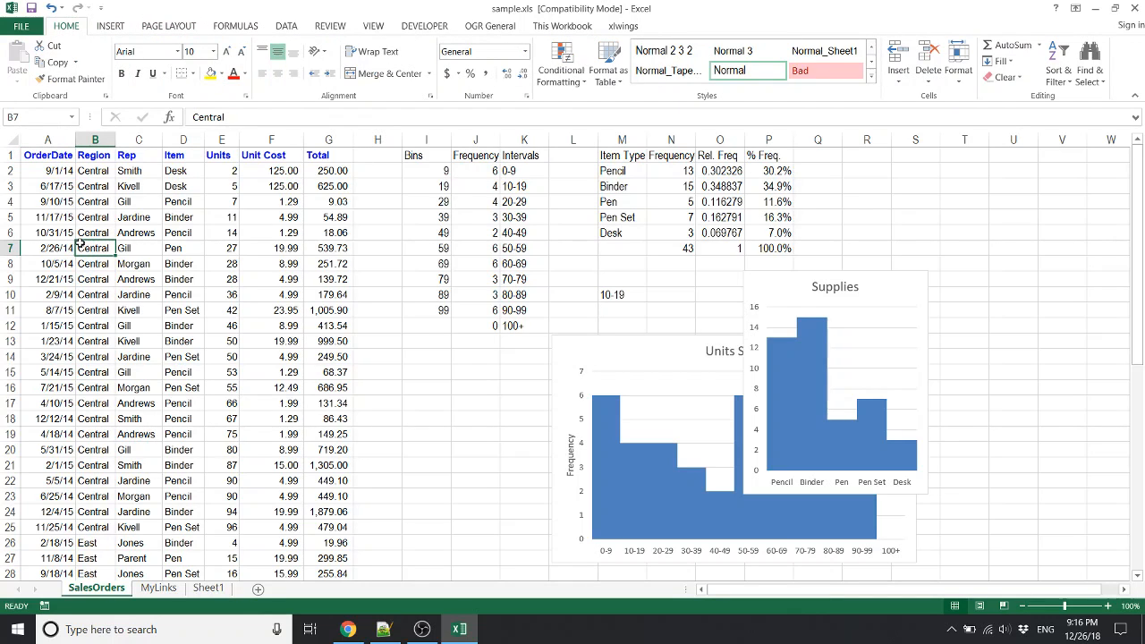
key("alt")
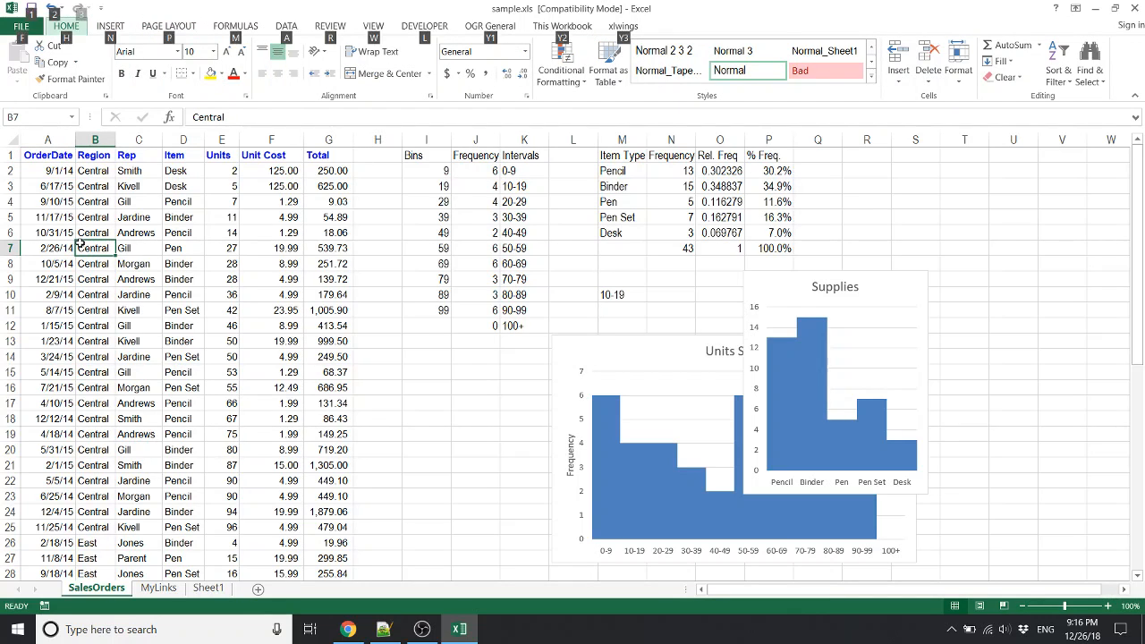
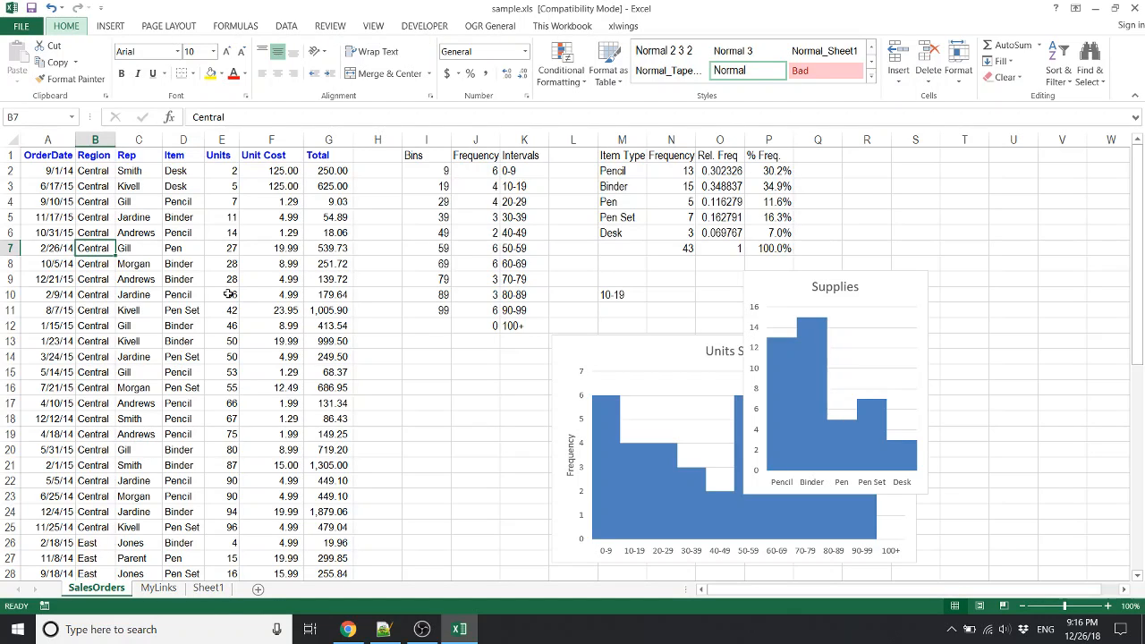
key("h")
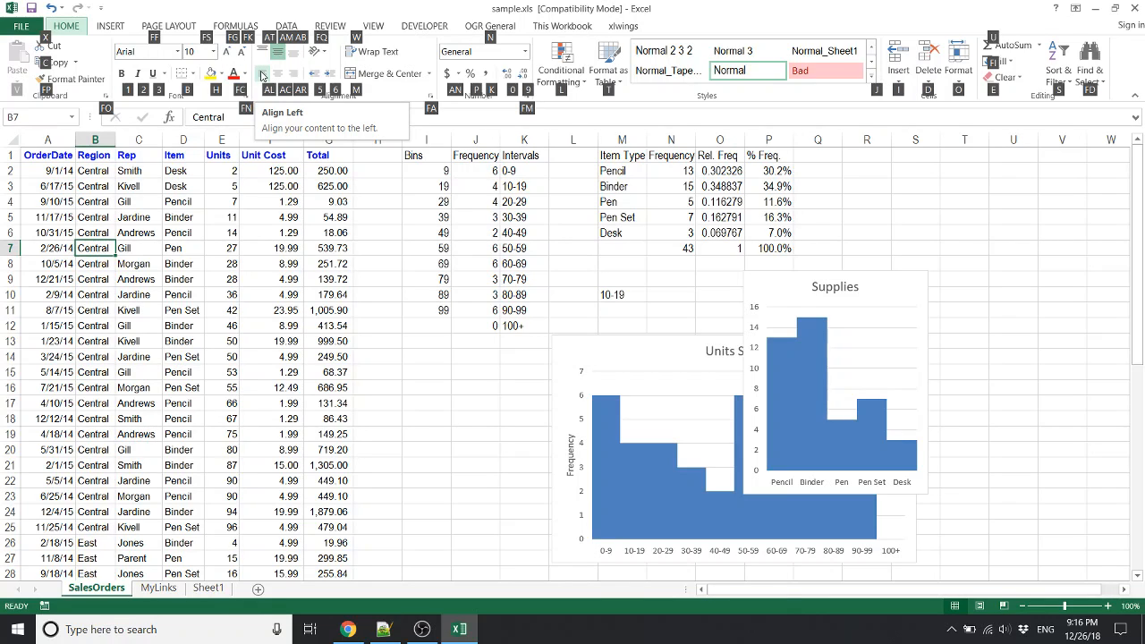
key("Escape")
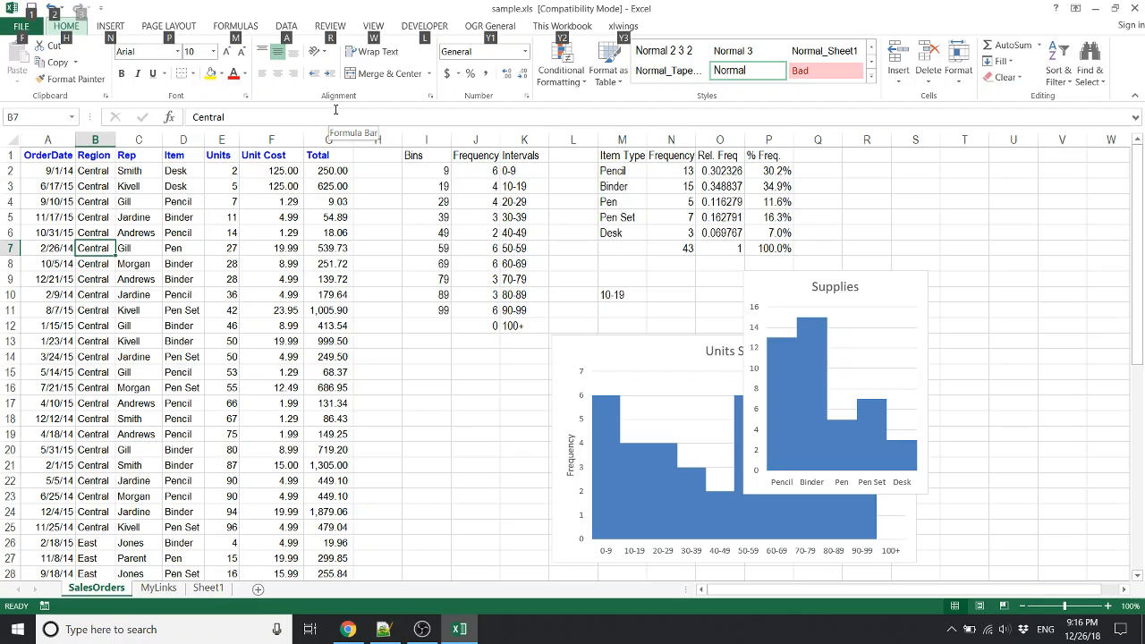
key("r")
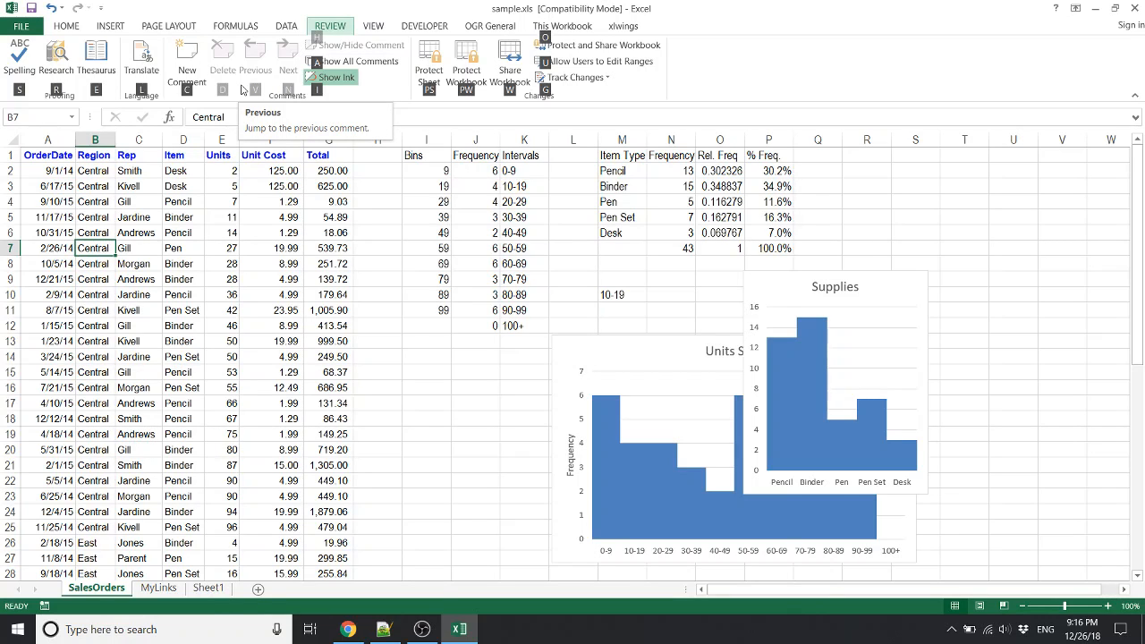
key("Escape")
key("Escape")
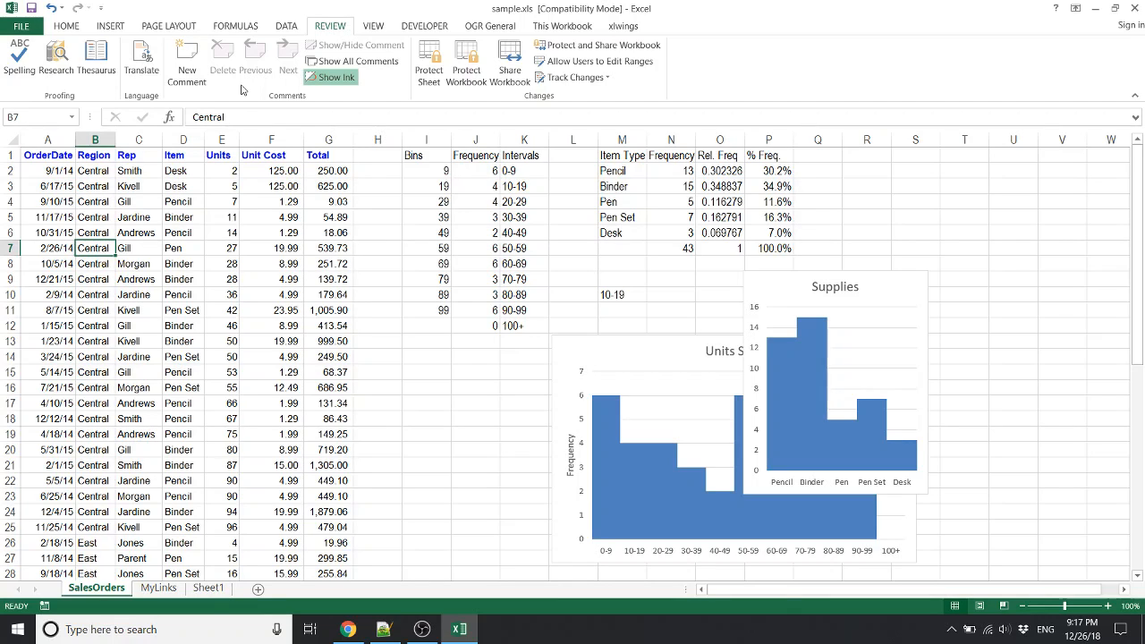
Fill cell C7 in the Rep column with the lighter medium shade of the blue theme colour.
key("Right")
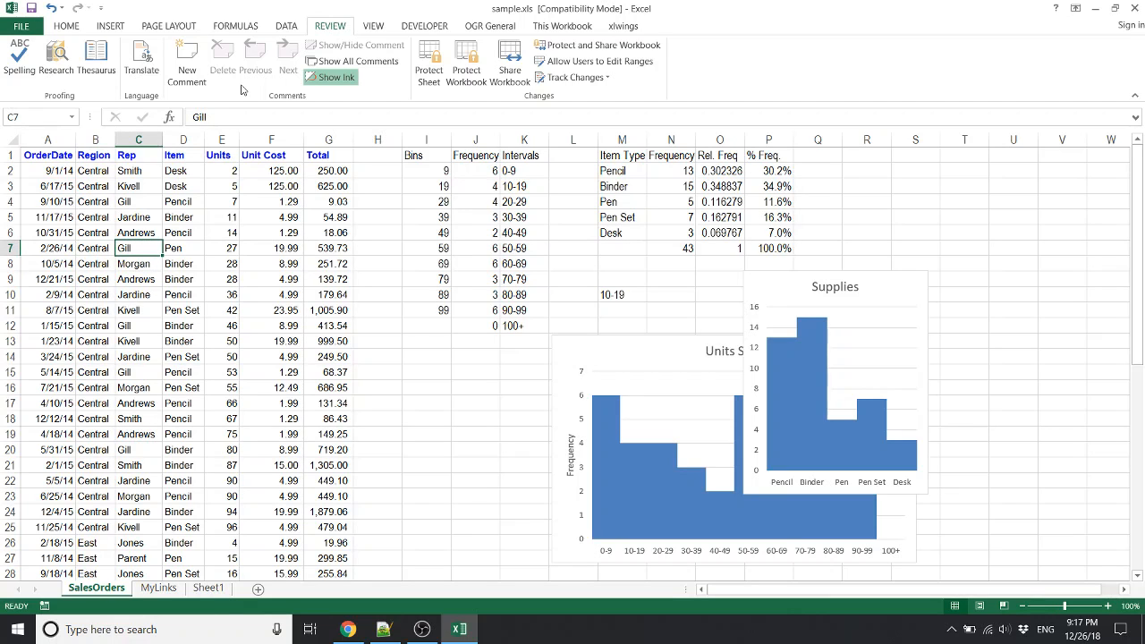
key("alt")
key("h")
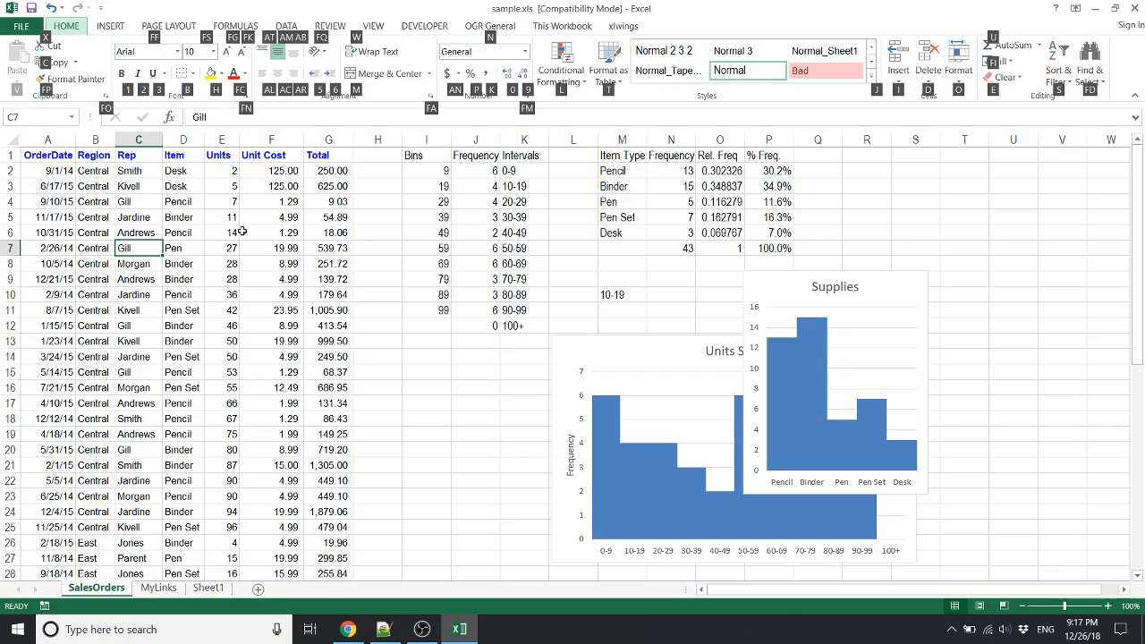
key("h")
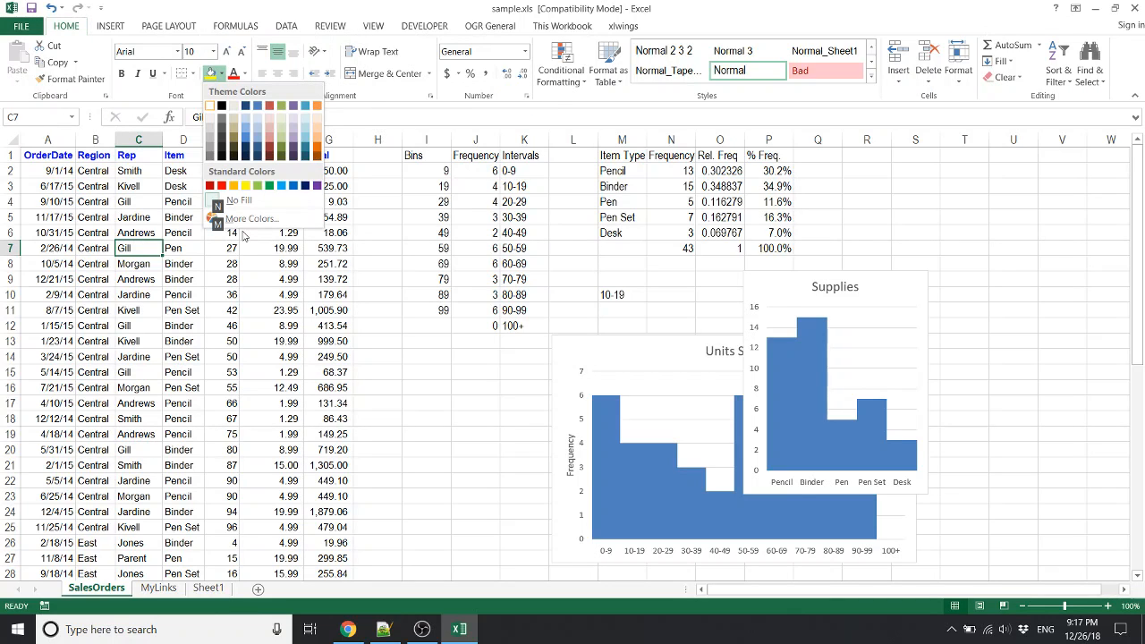
key("Down")
key("Down")
key("Right")
key("Right")
key("Right")
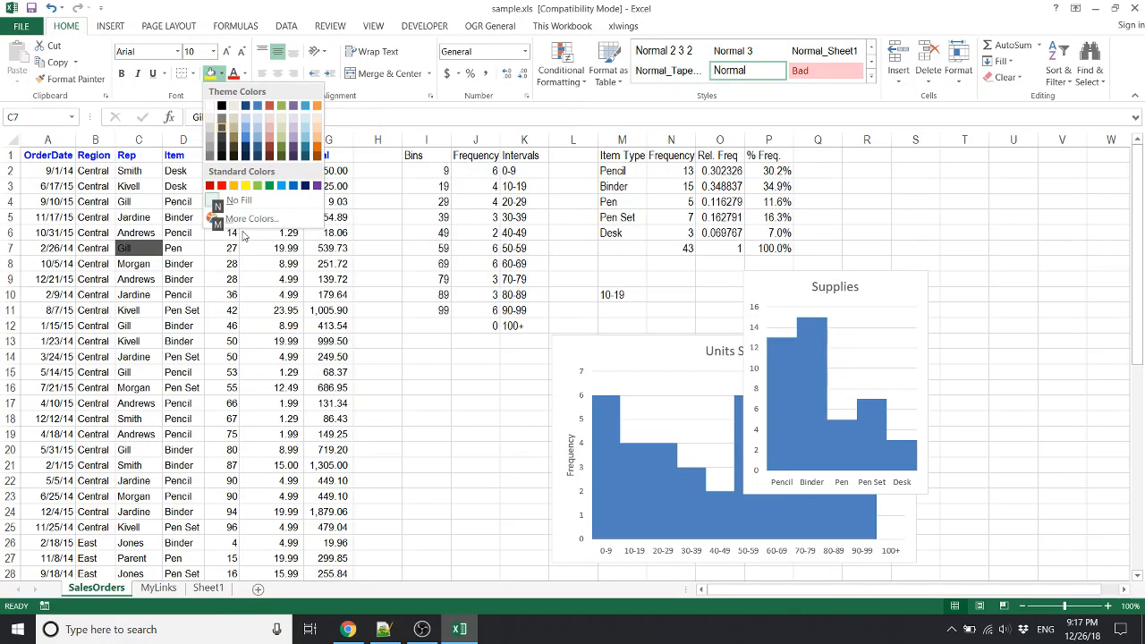
key("Right")
key("Right")
key("Right")
key("Down")
key("Down")
key("Down")
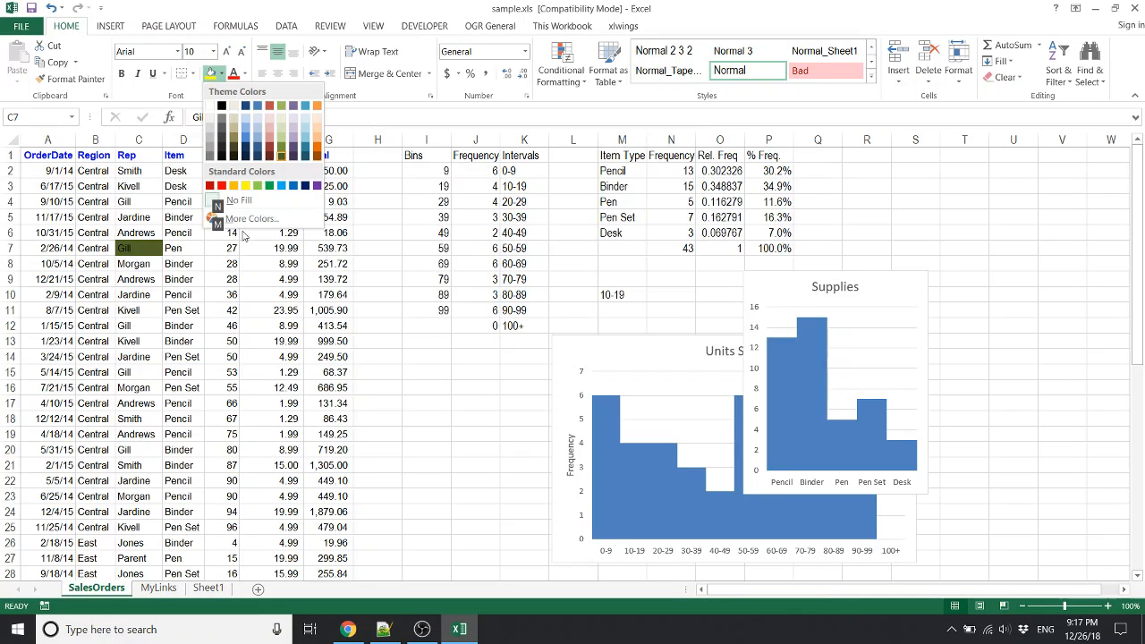
key("Up")
key("Up")
key("Up")
key("Left")
key("Left")
key("Left")
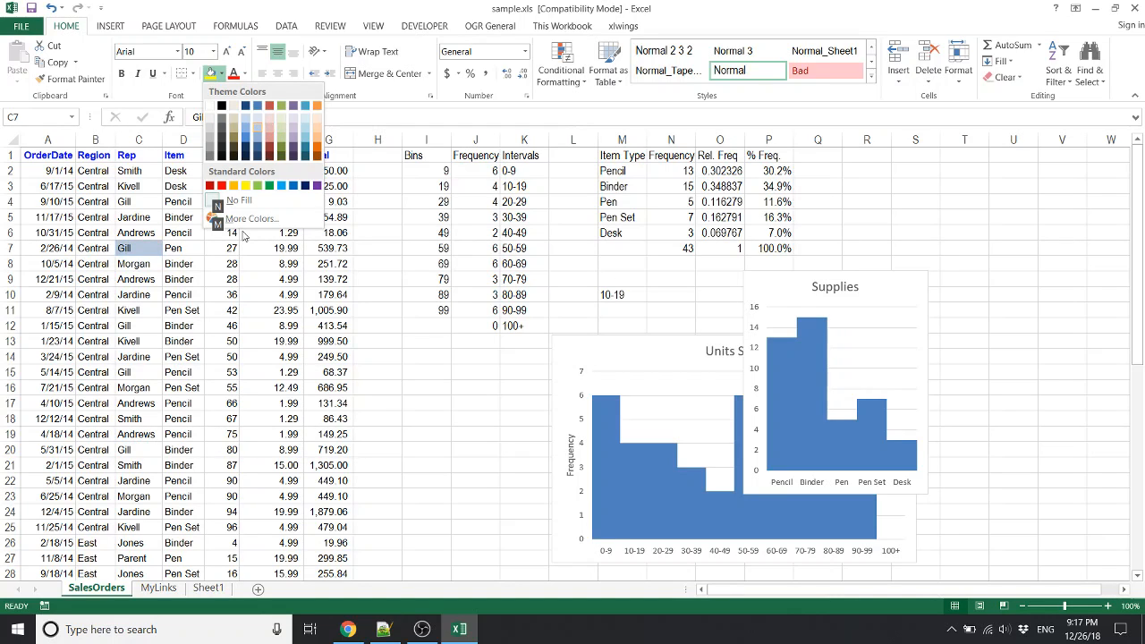
key("Down")
key("Down")
key("Right")
key("Up")
key("Up")
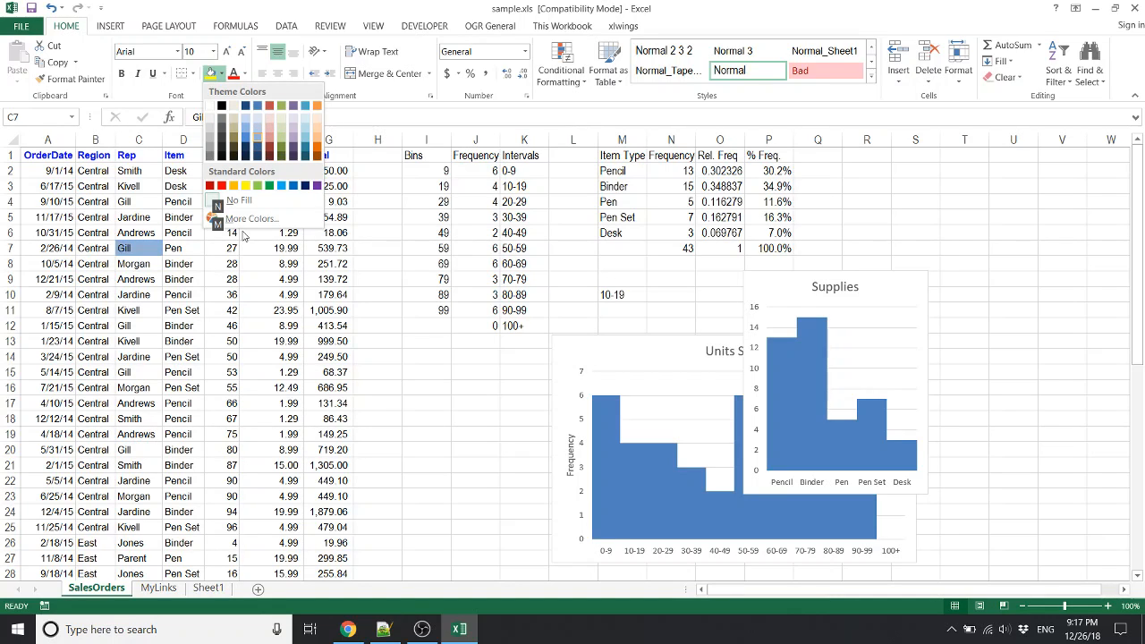
key("Return")
left_click(143, 263)
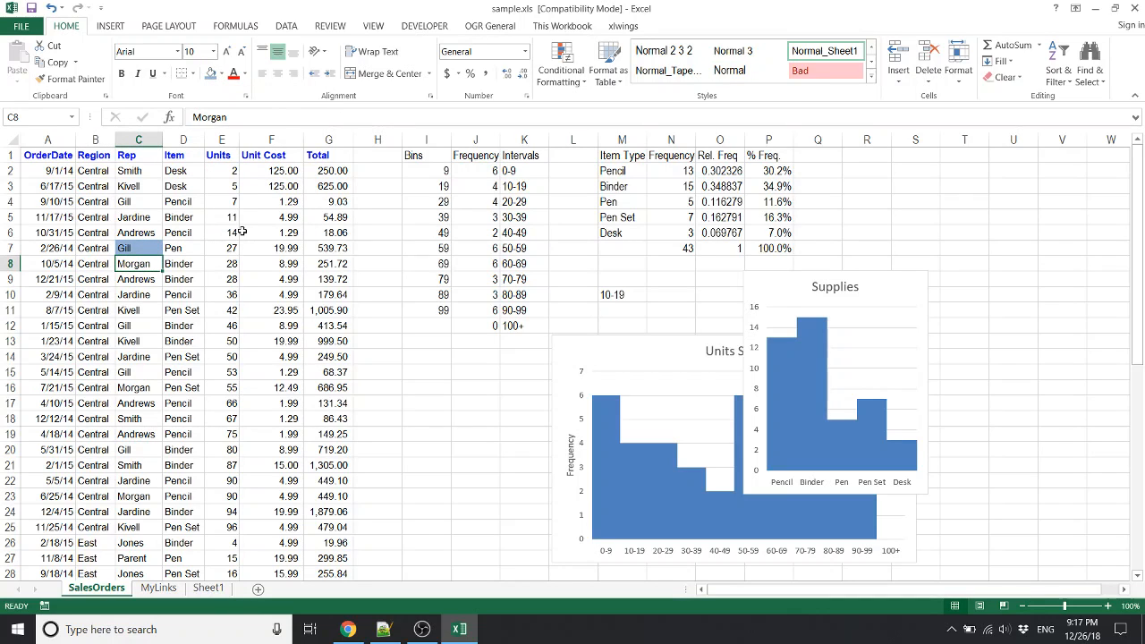
Preview other theme fill colours on cell C7, including red, purple and orange shades, and cancel the colour choice.
left_click(147, 252)
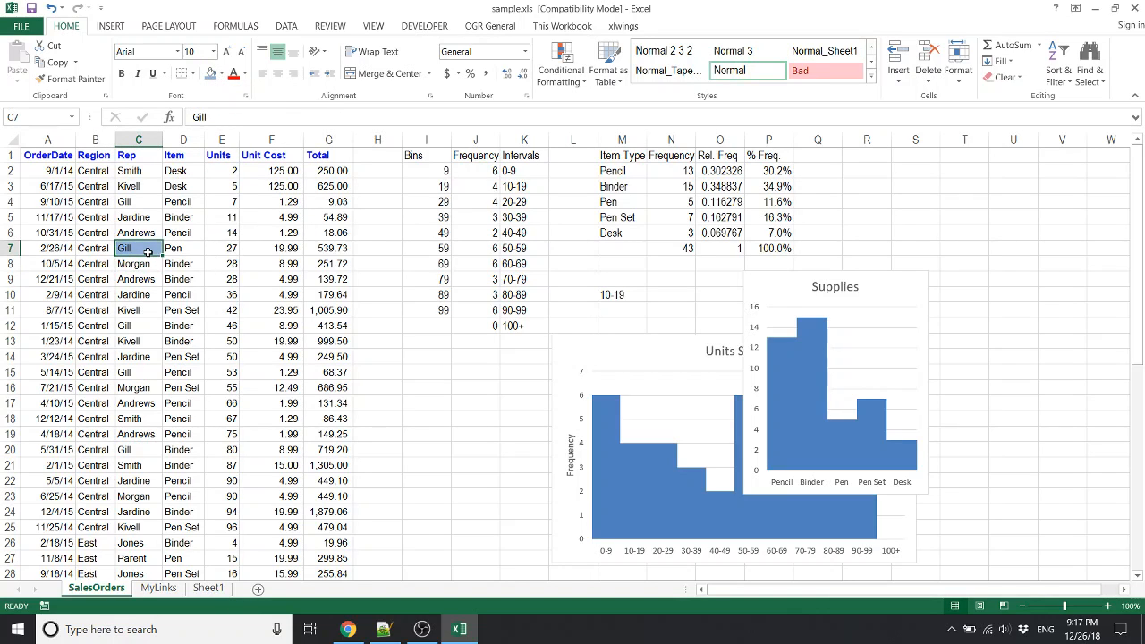
key("alt+h")
key("h")
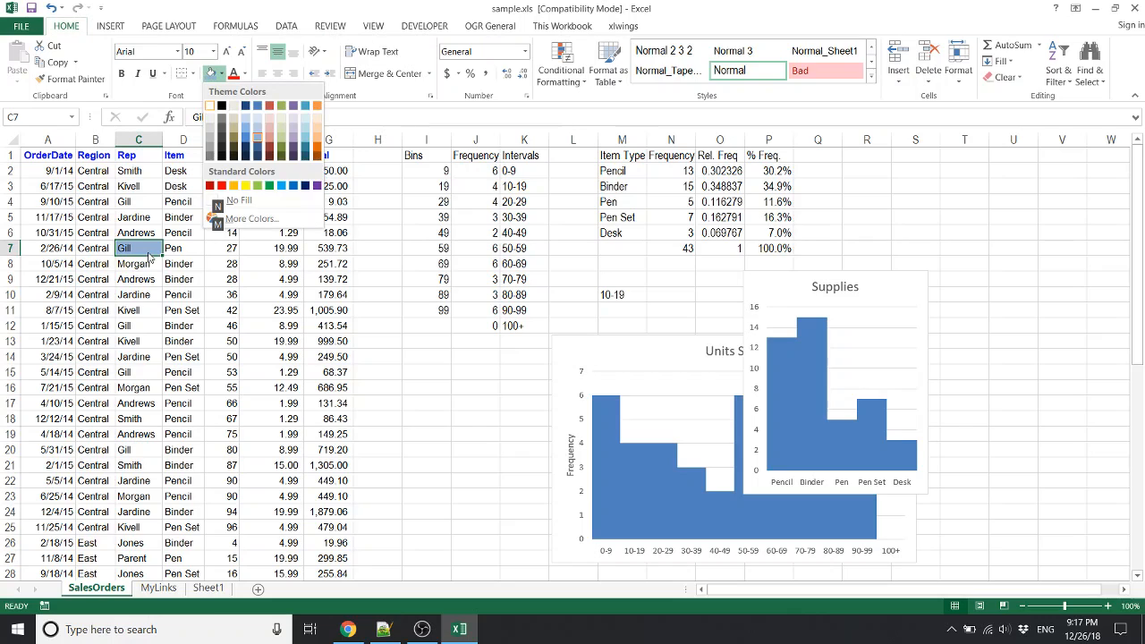
key("Down")
key("Right")
key("Down")
key("Right")
key("Right")
key("Right")
key("Right")
key("Down")
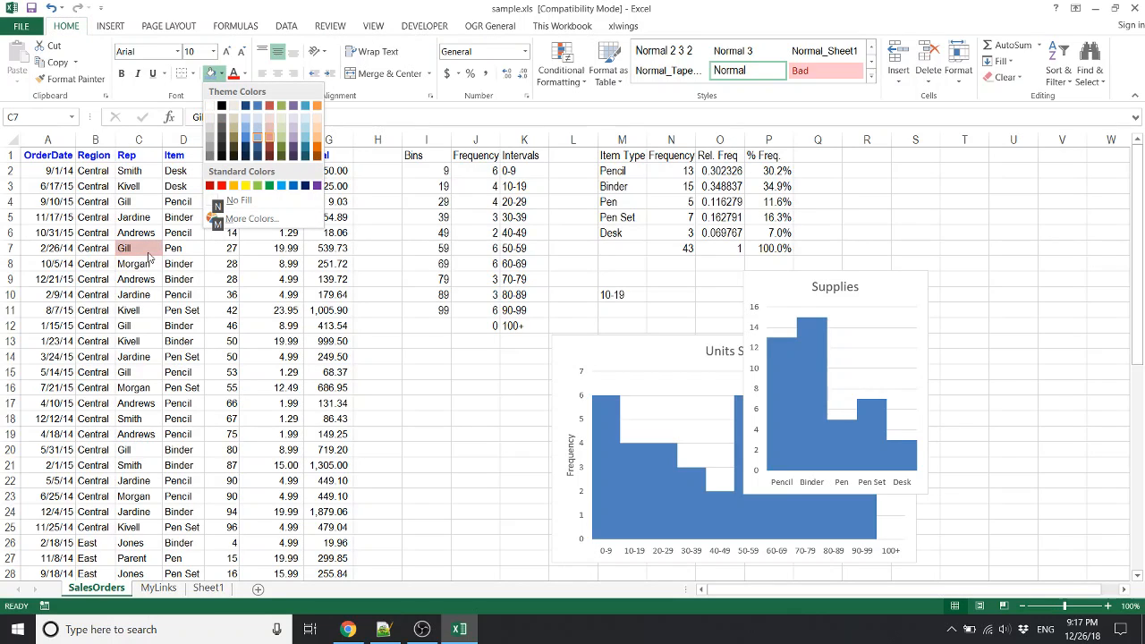
key("Down")
key("Right")
key("Up")
key("Right")
key("Up")
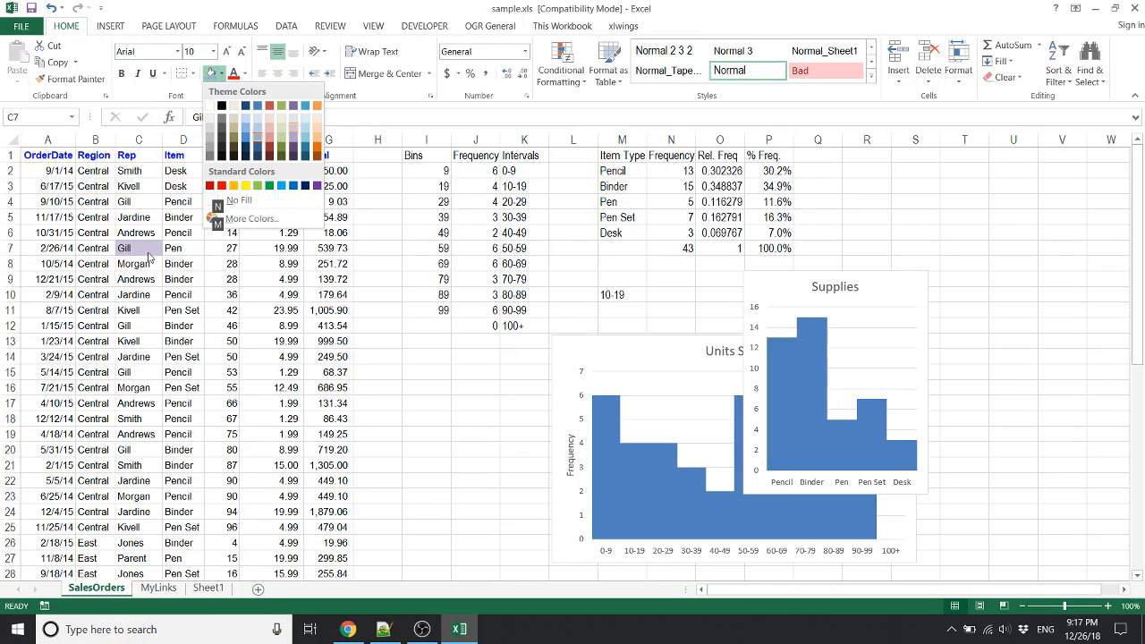
key("Right")
key("Up")
key("Down")
key("Left")
key("Up")
key("Down")
key("Right")
key("Right")
key("Down")
key("Up")
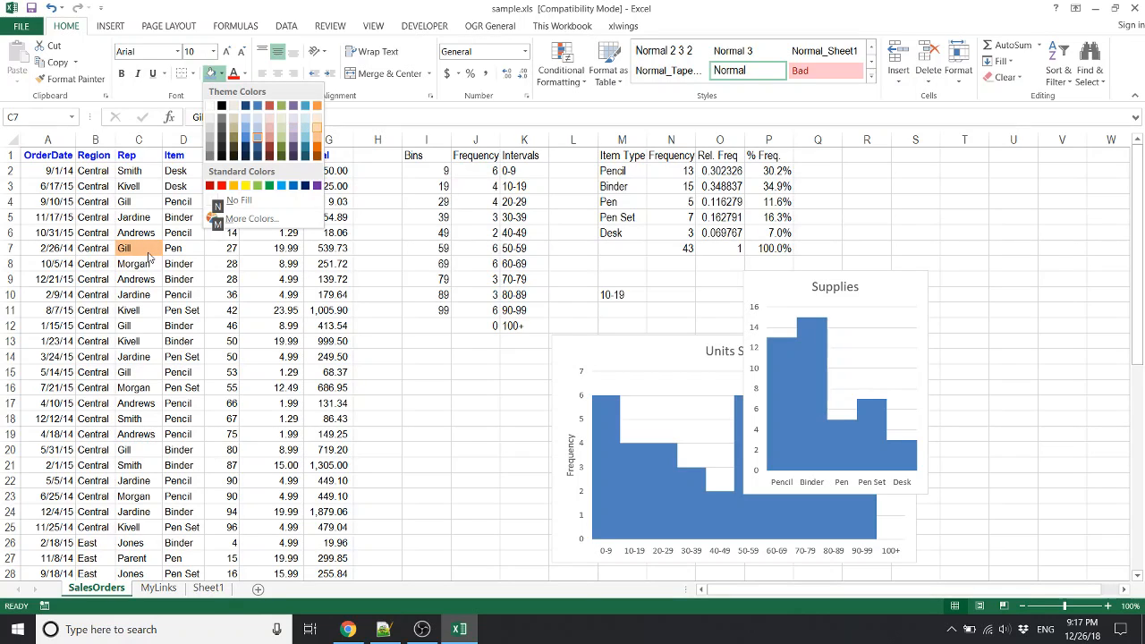
key("Left")
key("Left")
key("Right")
key("Escape")
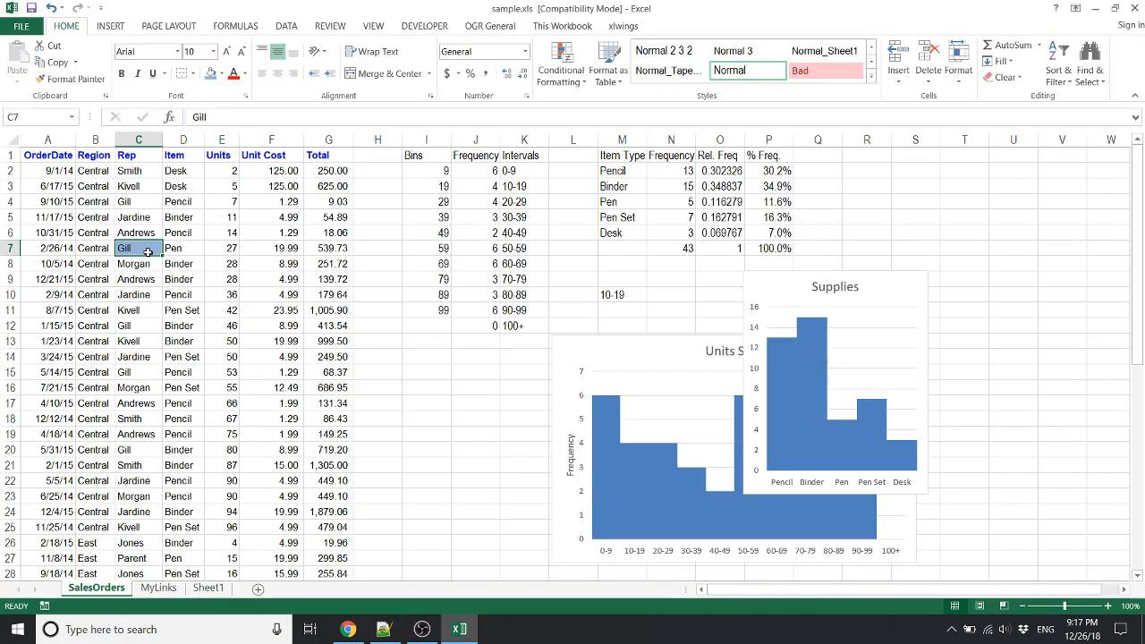
Try to apply a theme fill colour to cell F6 in the Unit Cost column.
key("Right")
key("Right")
key("Right")
key("Up")
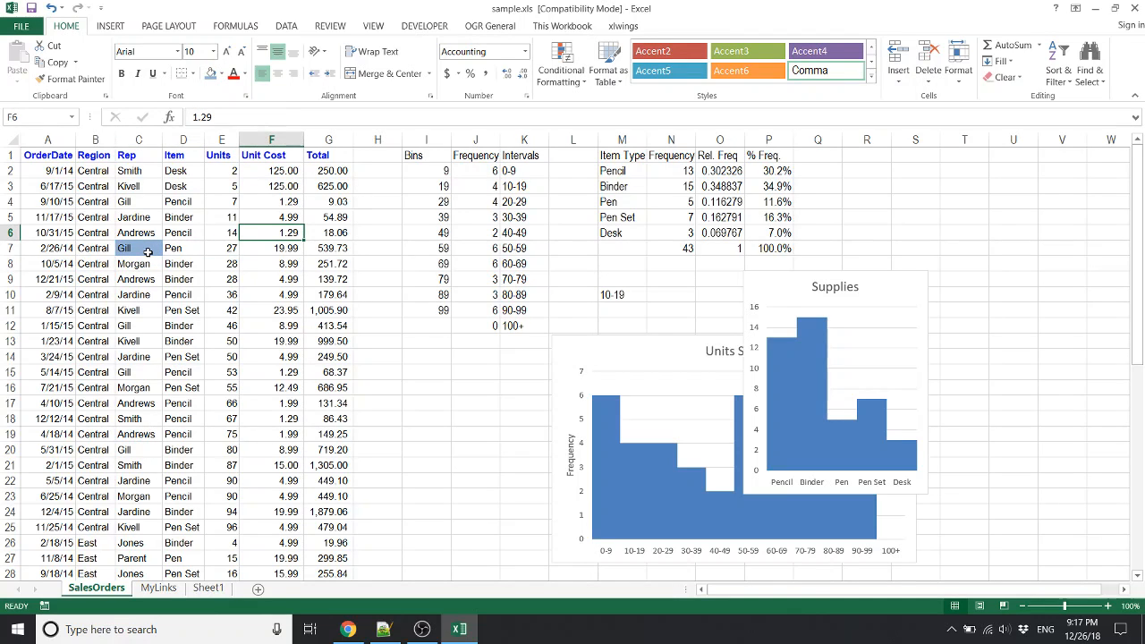
key("alt+h")
key("h")
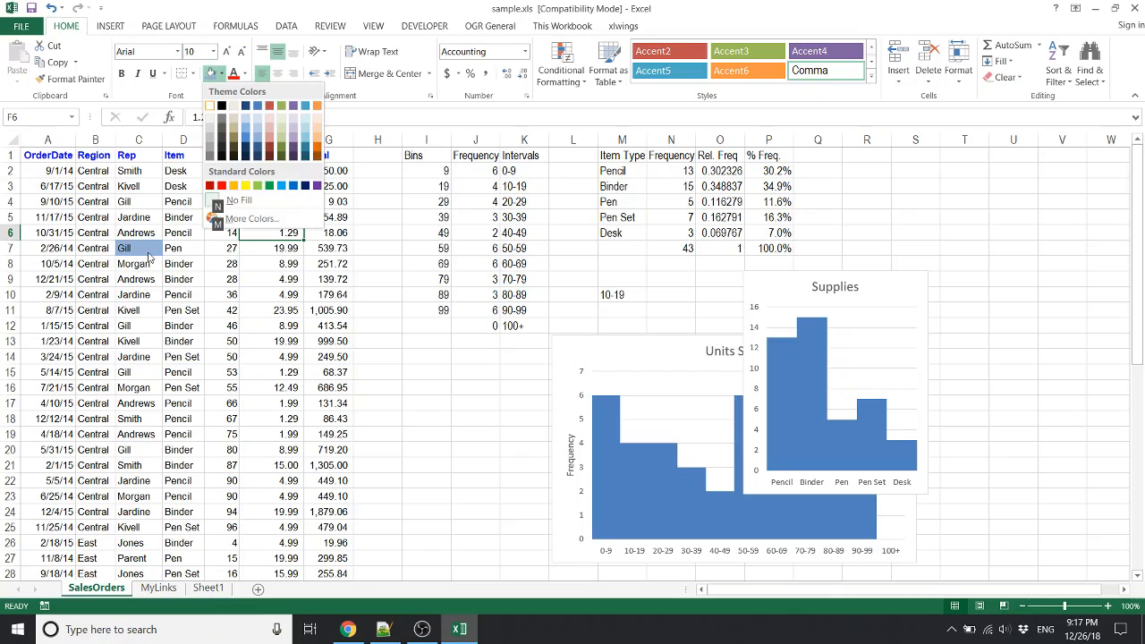
key("Right")
key("Down")
key("Down")
key("Down")
key("Right")
key("Right")
key("Return")
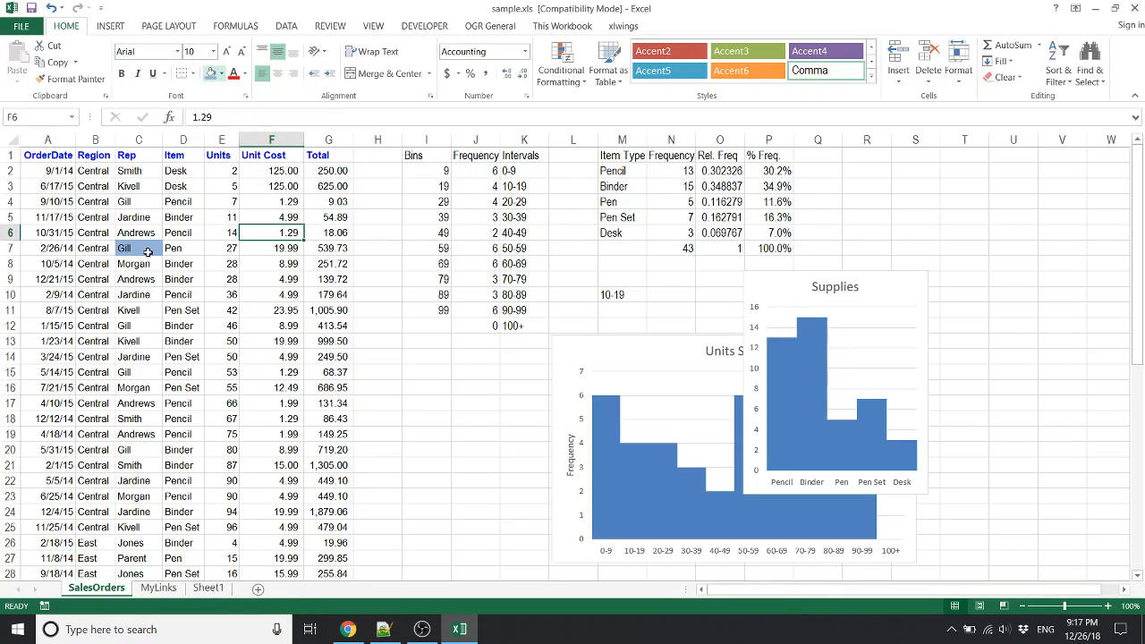
left_click(263, 245)
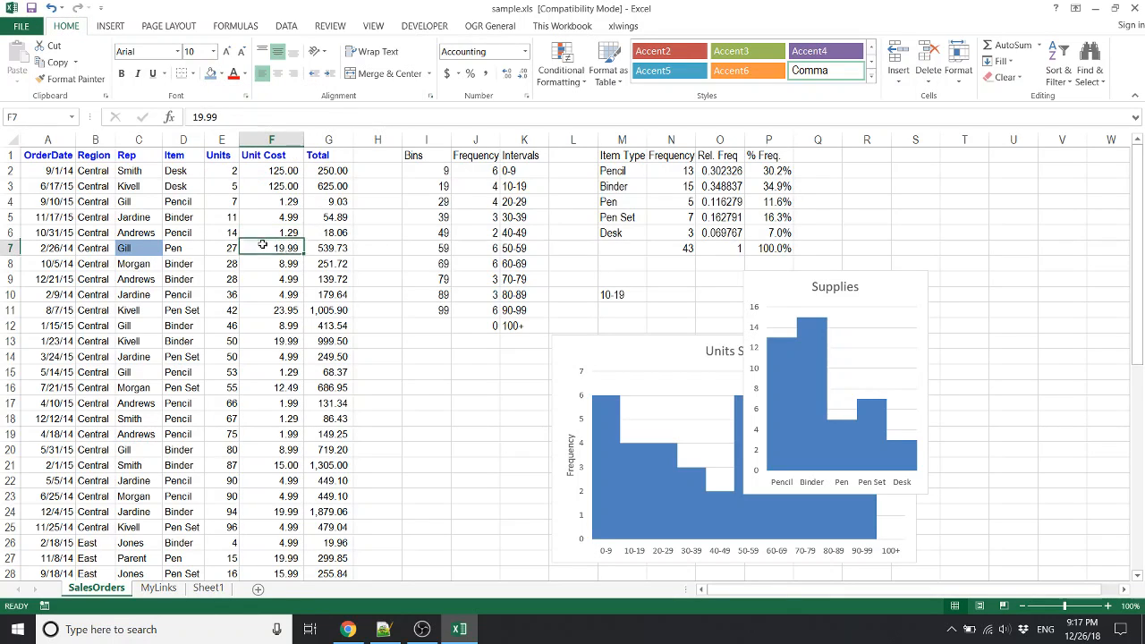
Apply a left border to cell E6 in the Units column and move off the cell to check it.
key("Up")
key("Left")
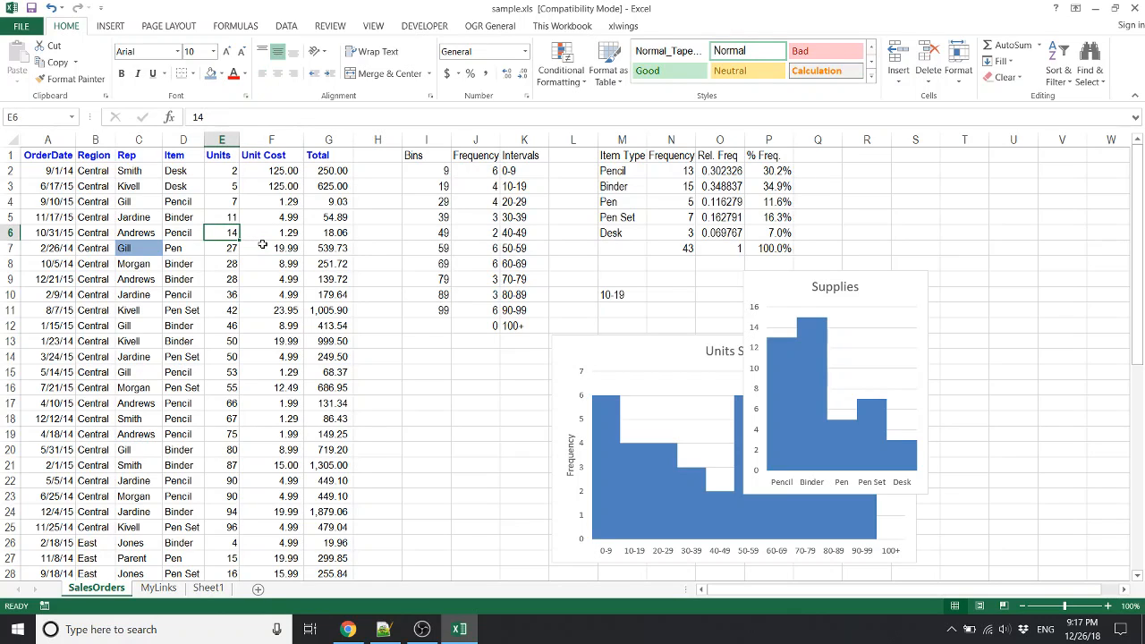
key("alt")
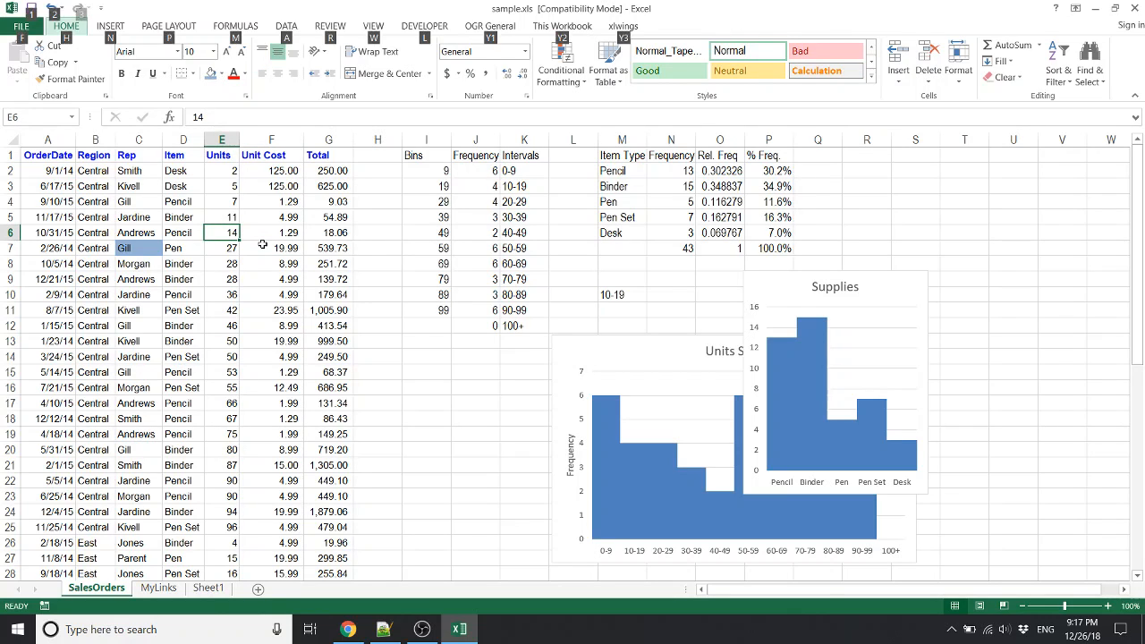
key("h")
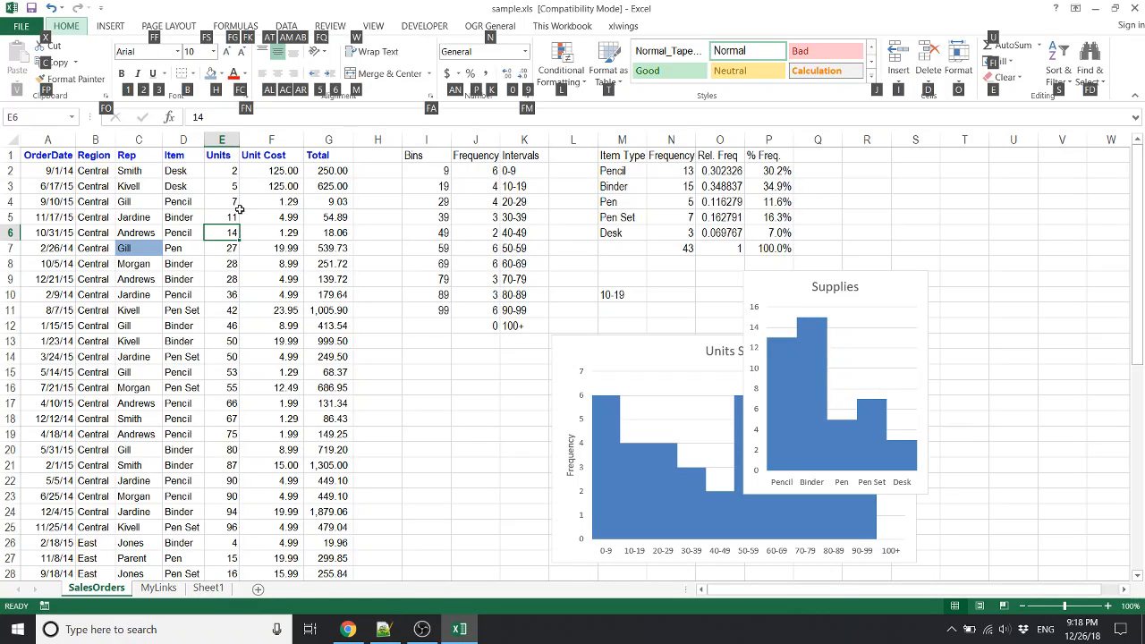
key("b")
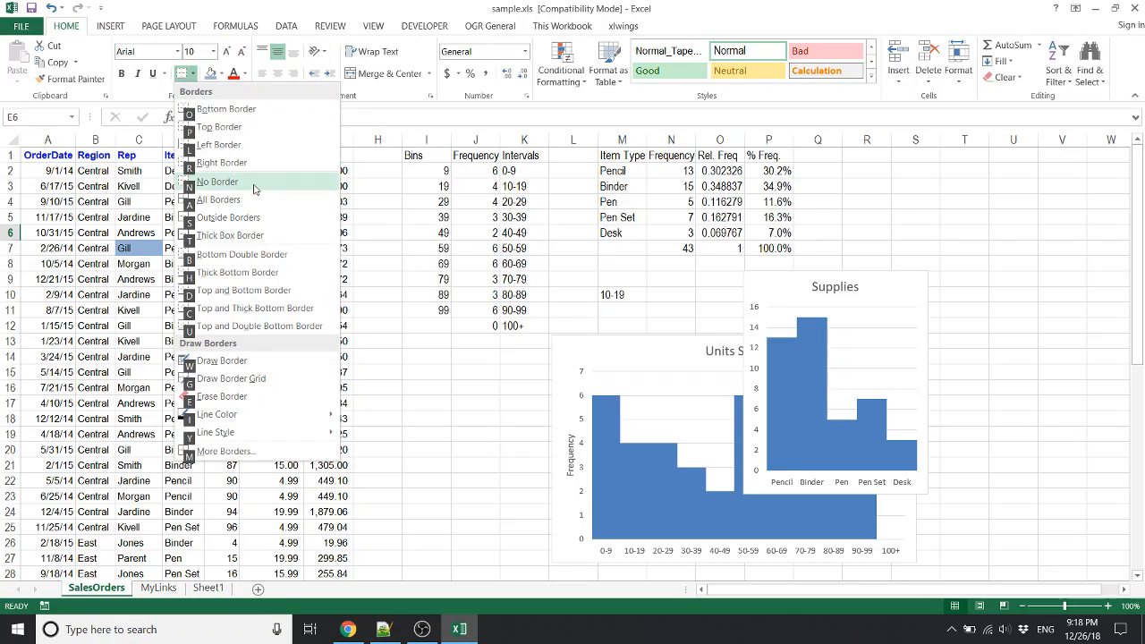
key("Down")
key("Down")
key("Down")
key("Up")
key("Up")
key("Up")
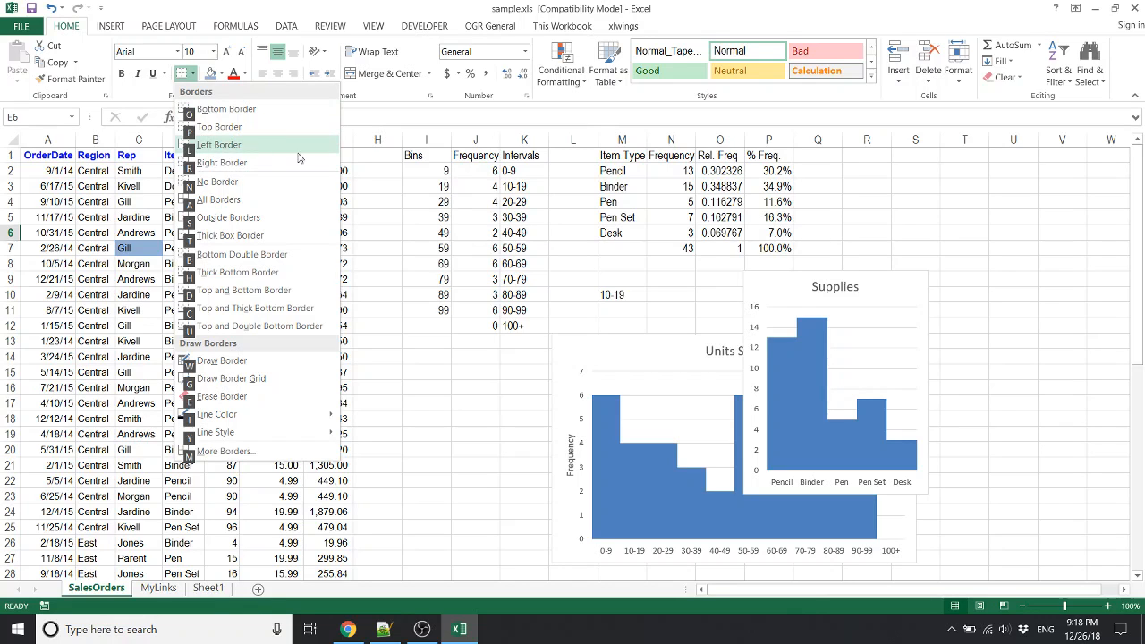
left_click(254, 181)
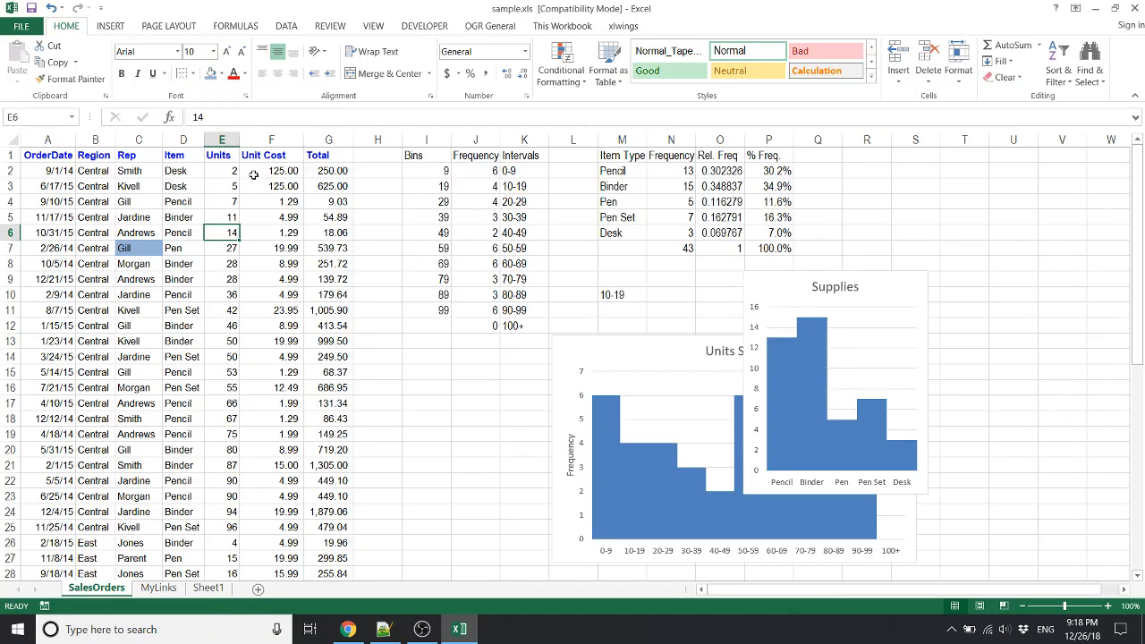
key("Down")
key("Down")
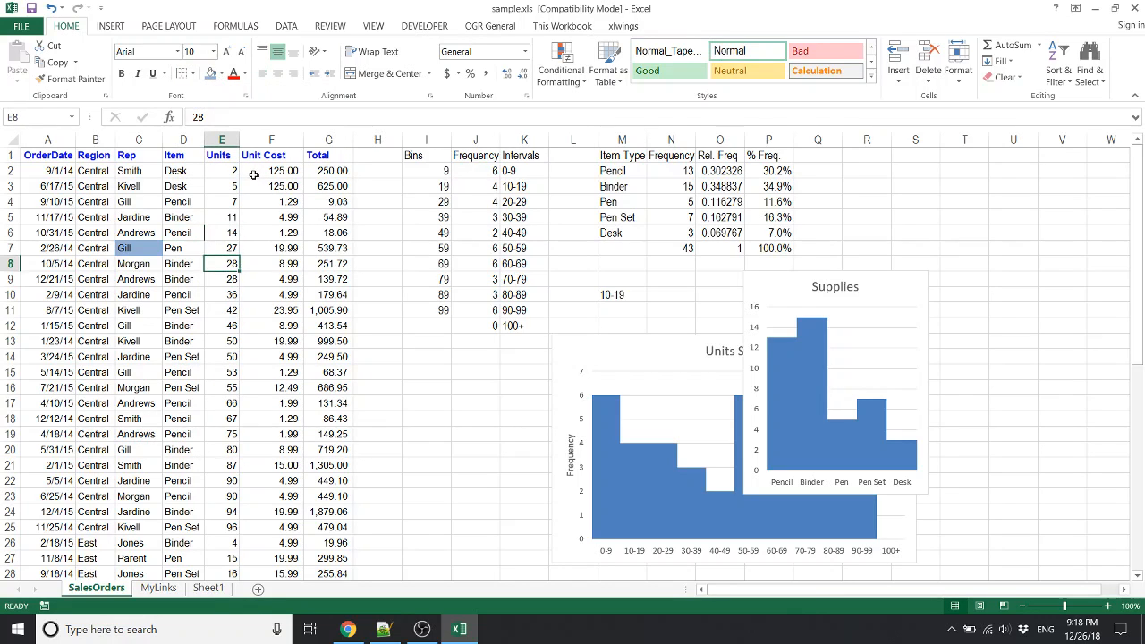
left_click(214, 234)
left_click(192, 232)
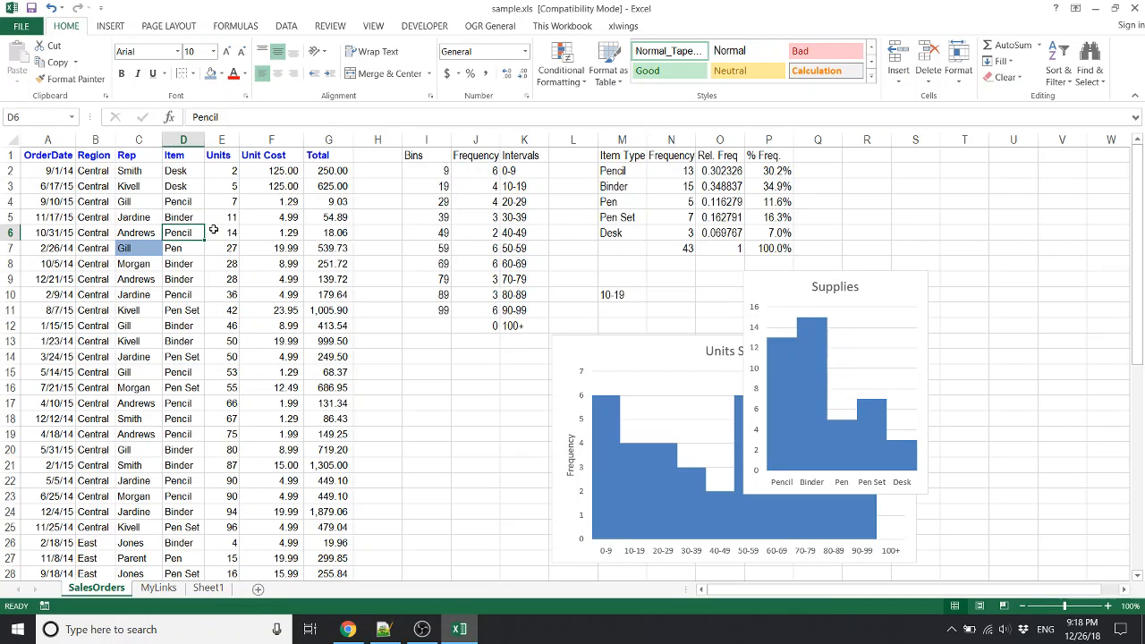
left_click_drag(214, 231, 188, 232)
Insert a comment reading "hey" on cell F6 in the Unit Cost column.
left_click(262, 235)
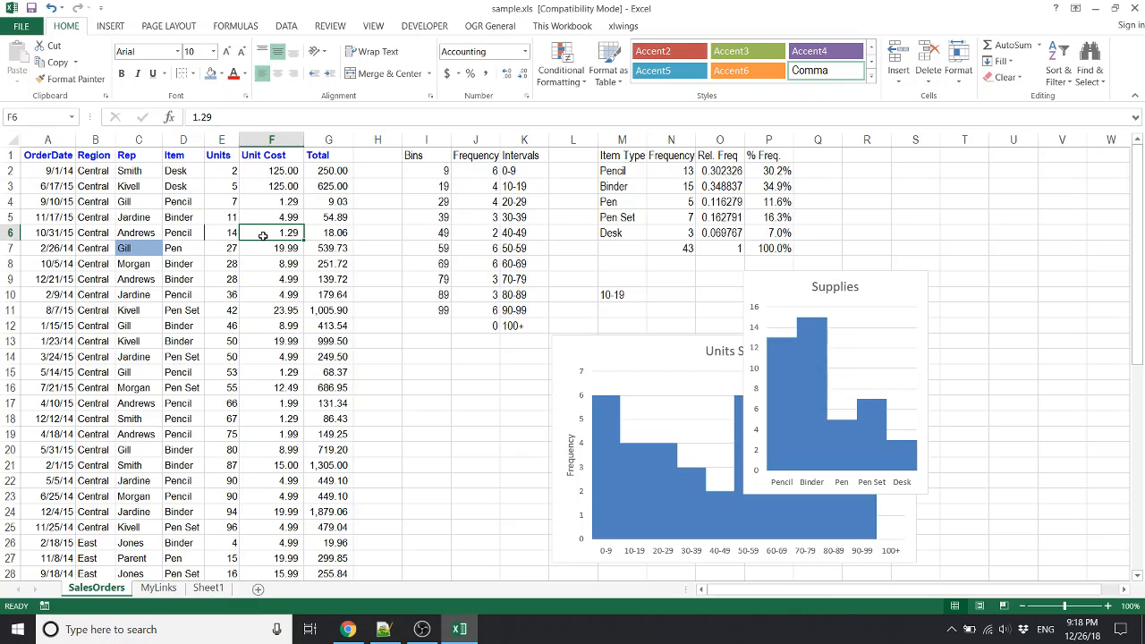
key("alt")
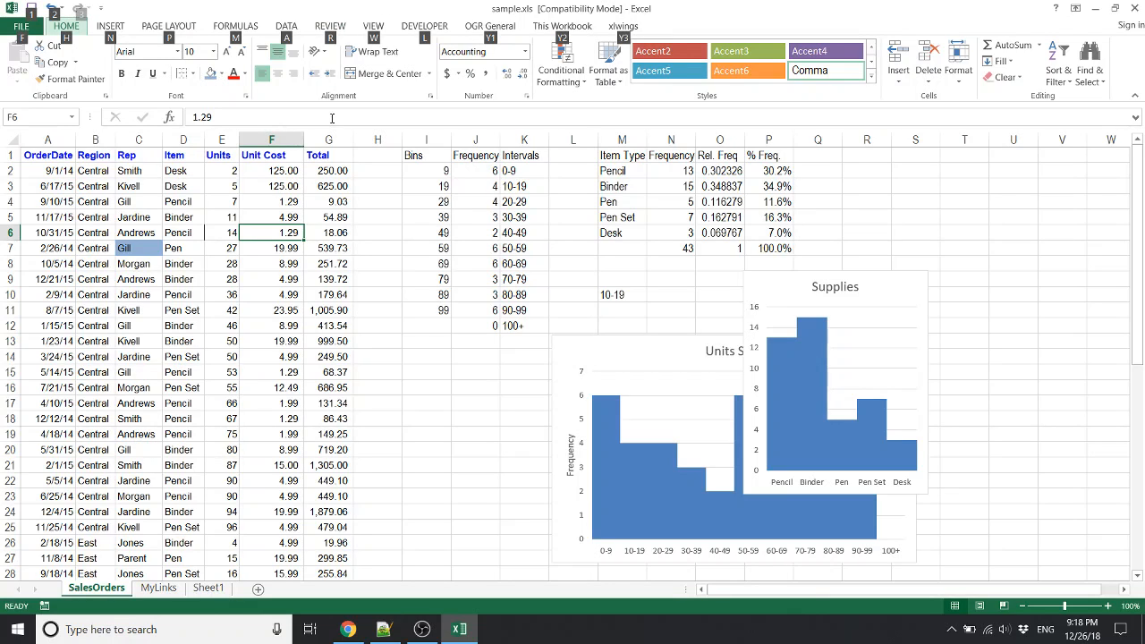
key("r")
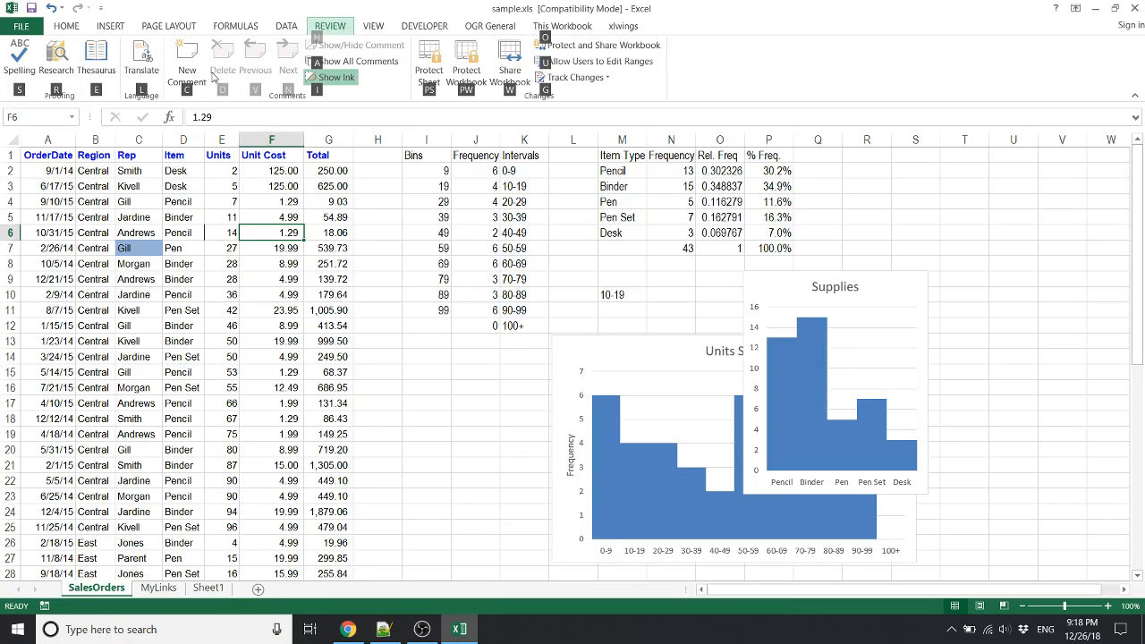
type("c")
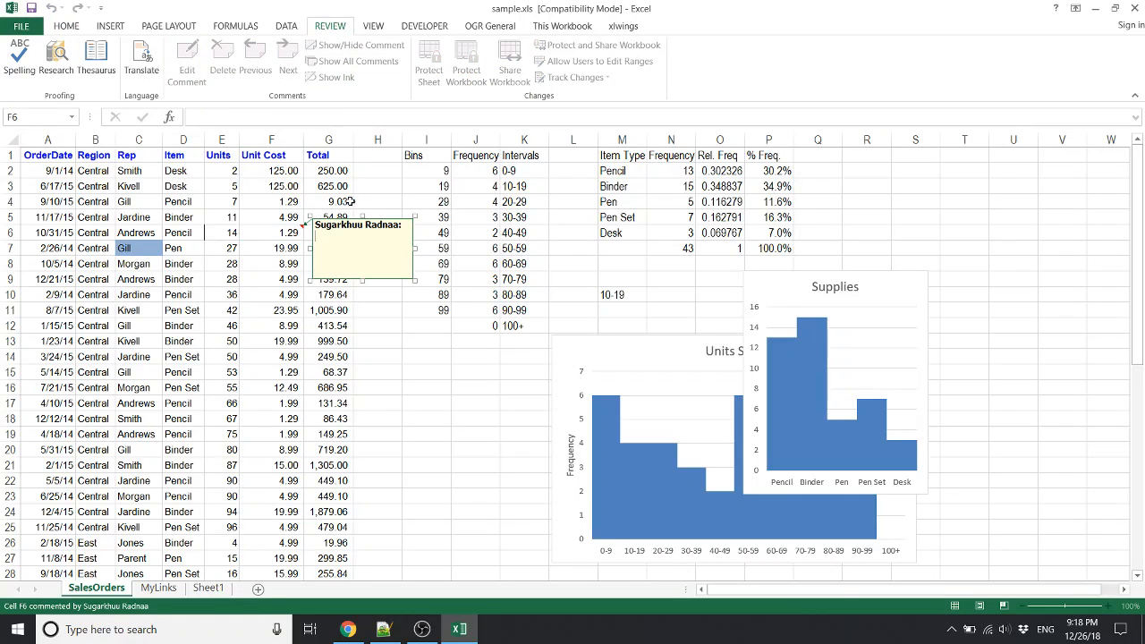
type("hey")
key("Escape")
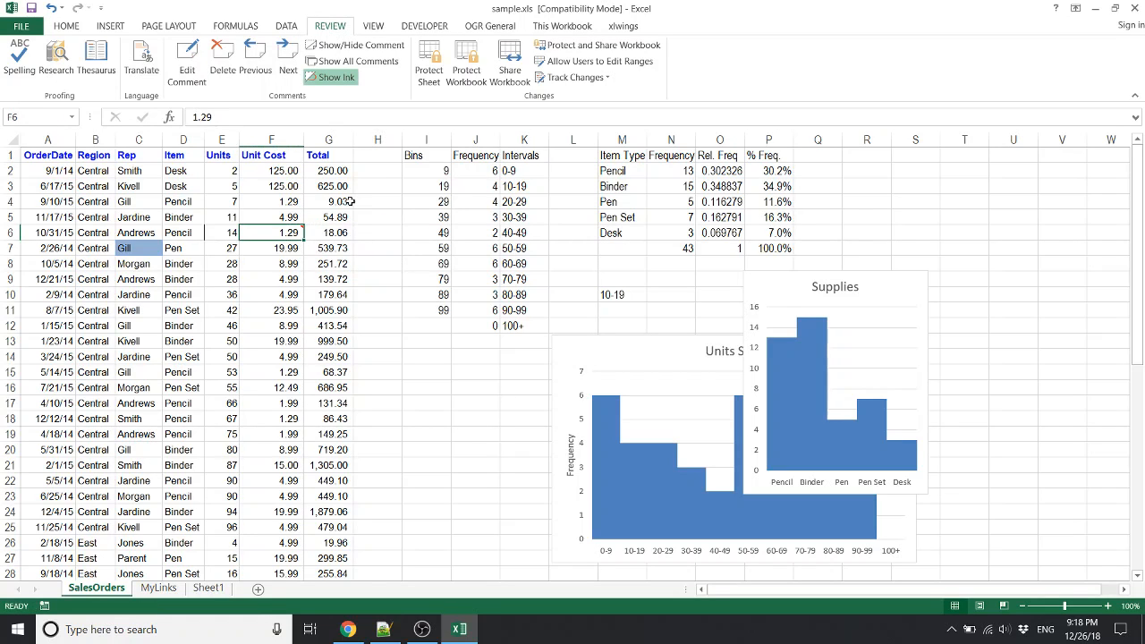
Edit the existing comment on cell F6, adding a line reading "I'm" below "hey".
key("Right")
key("Down")
key("Left")
key("Up")
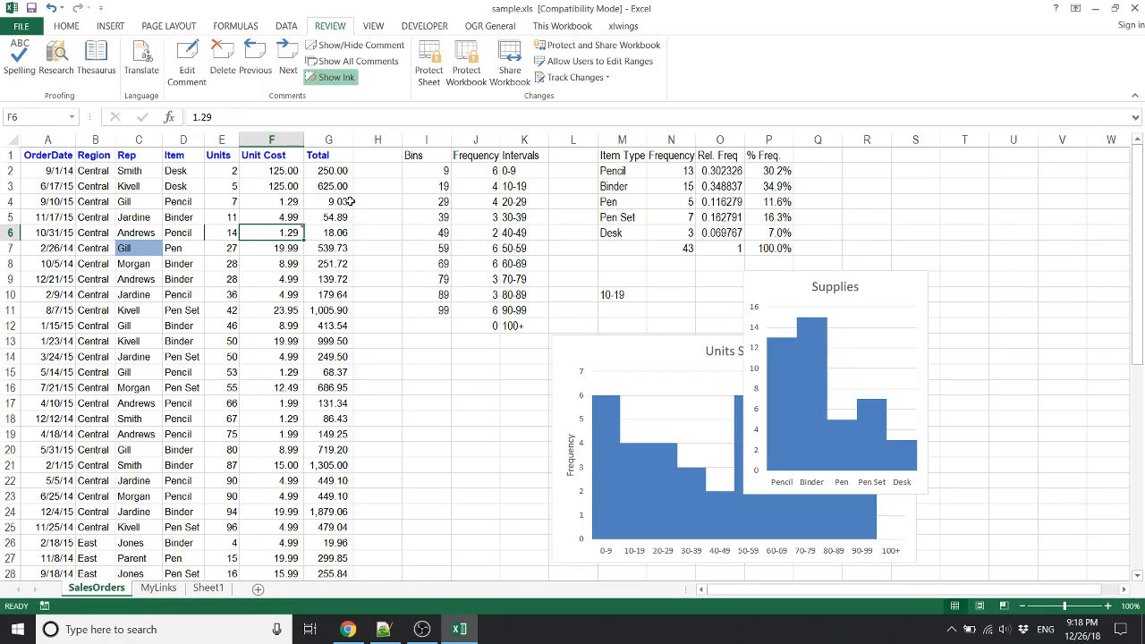
key("alt")
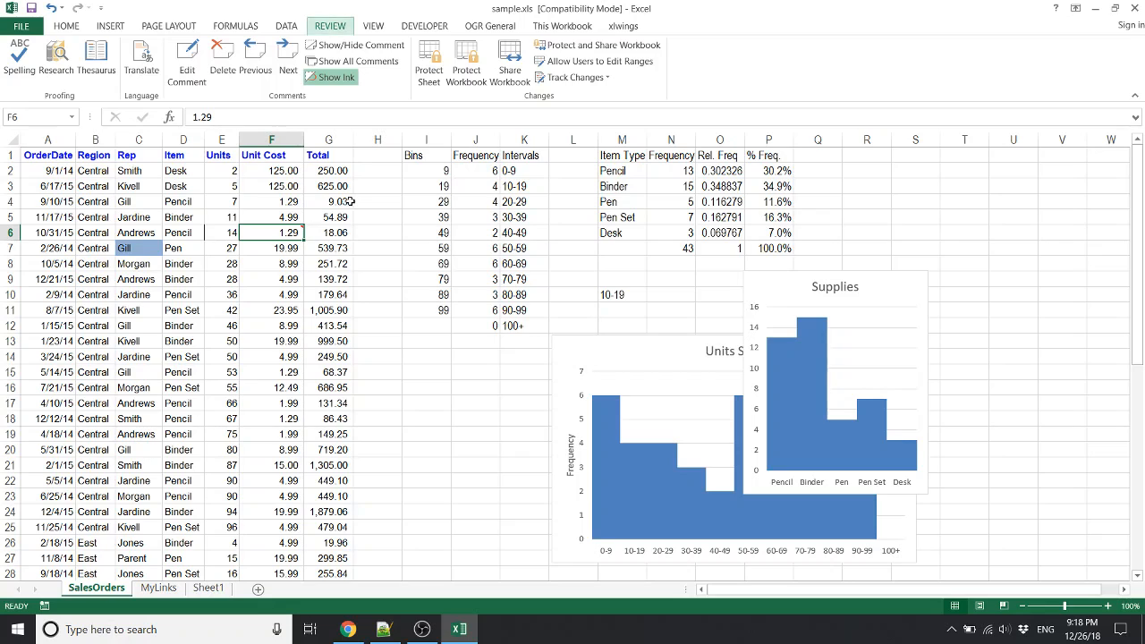
key("r")
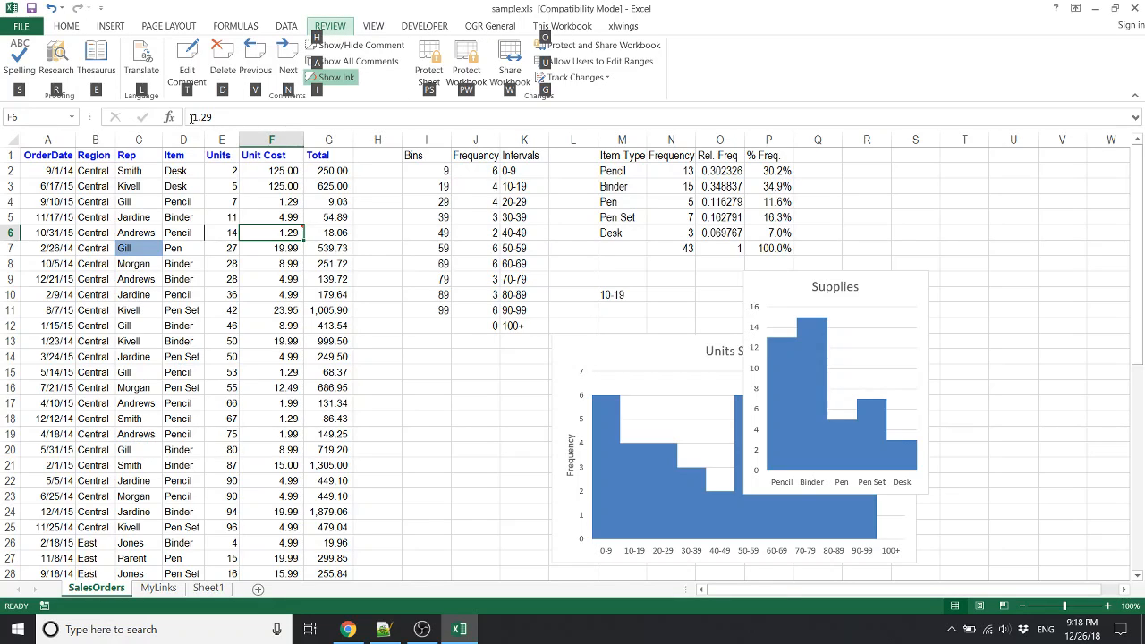
key("c")
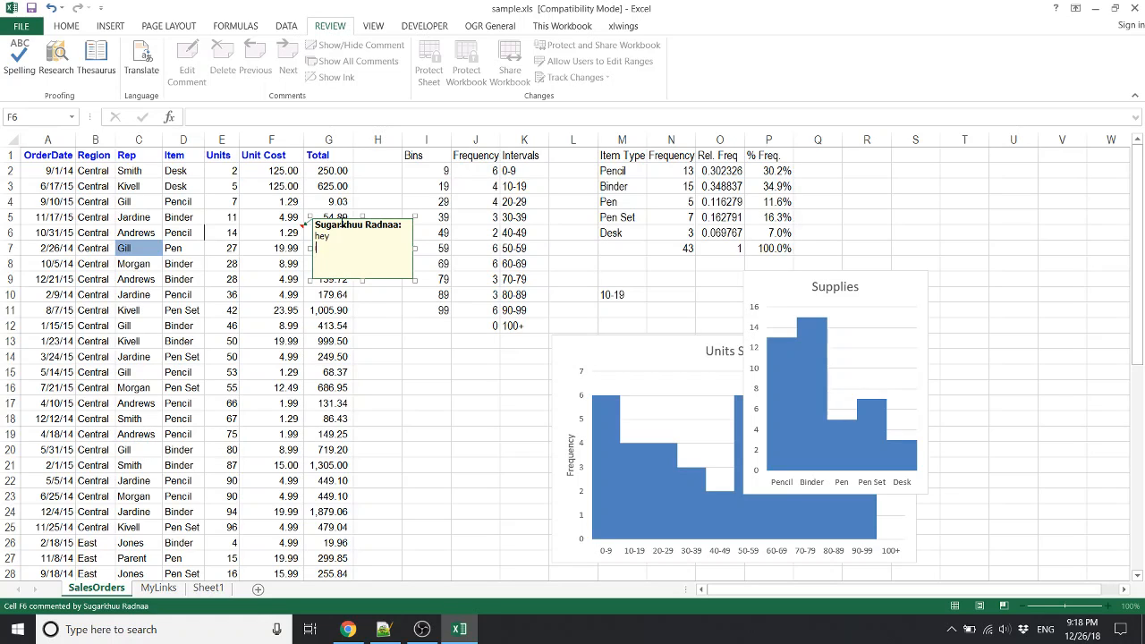
key("Escape")
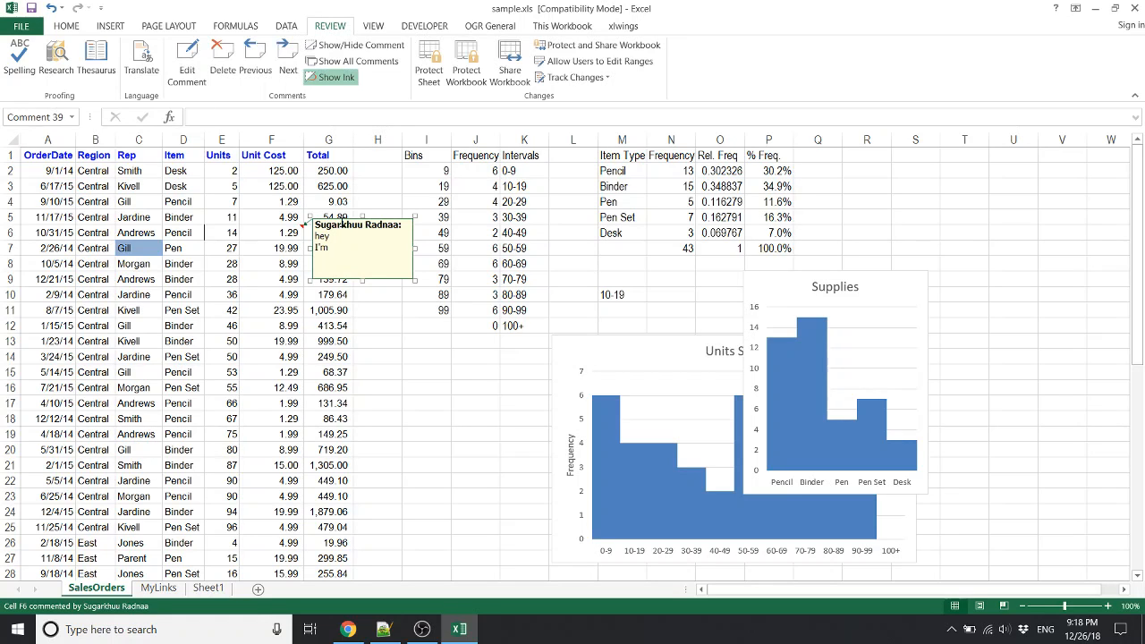
key("Up")
key("Up")
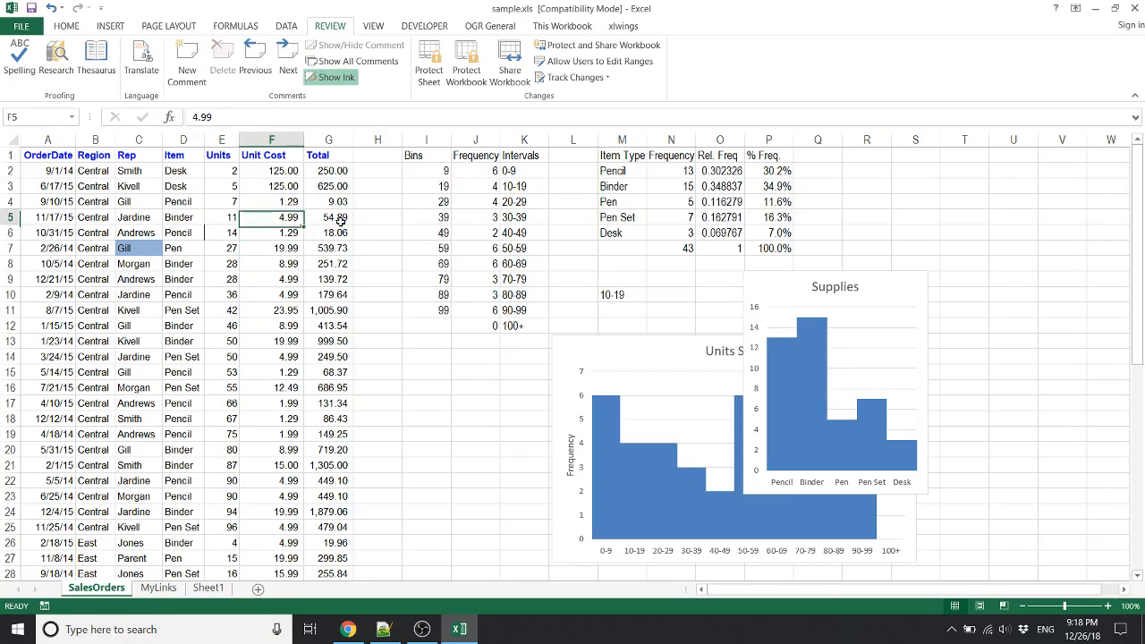
Increase the number format of cell G3 in the Total column to four decimal places.
key("alt+h")
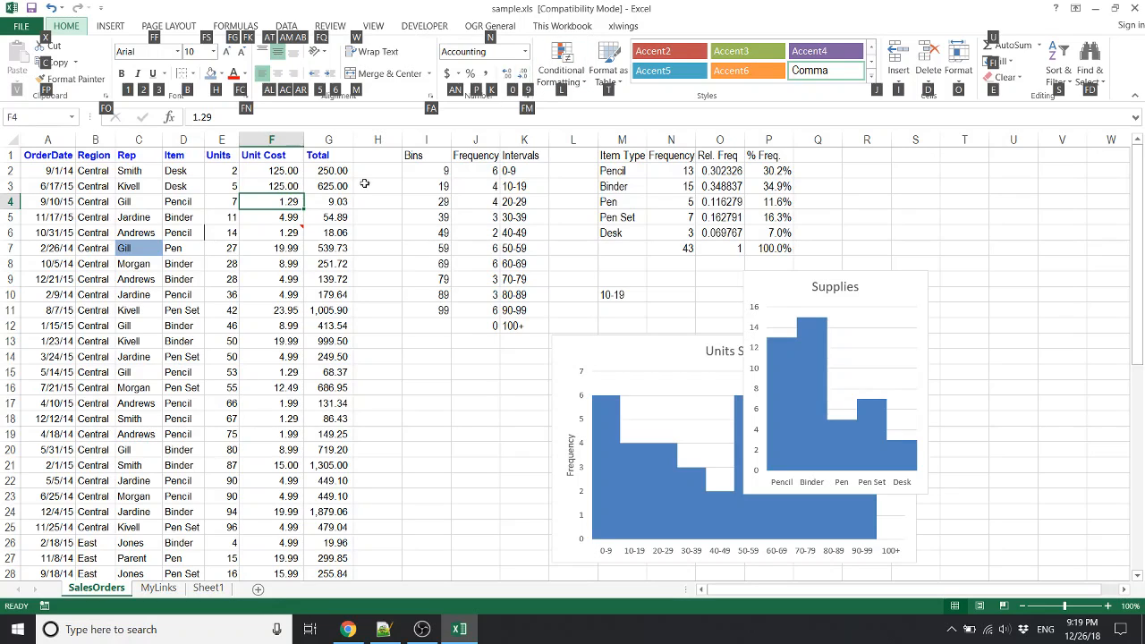
key("Escape")
left_click(332, 201)
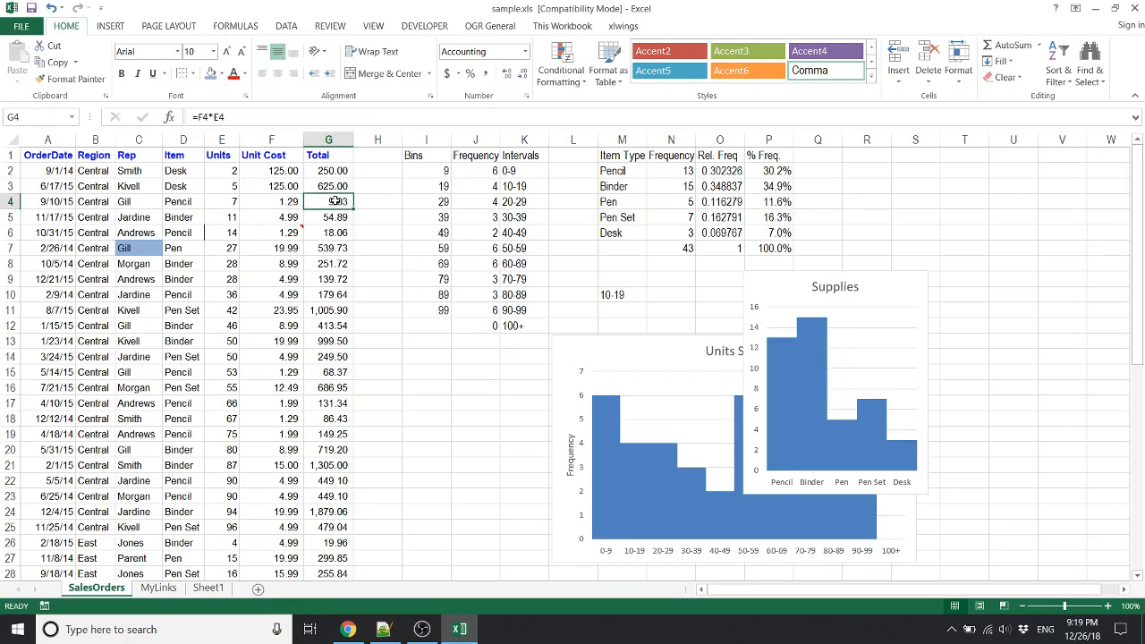
key("Up")
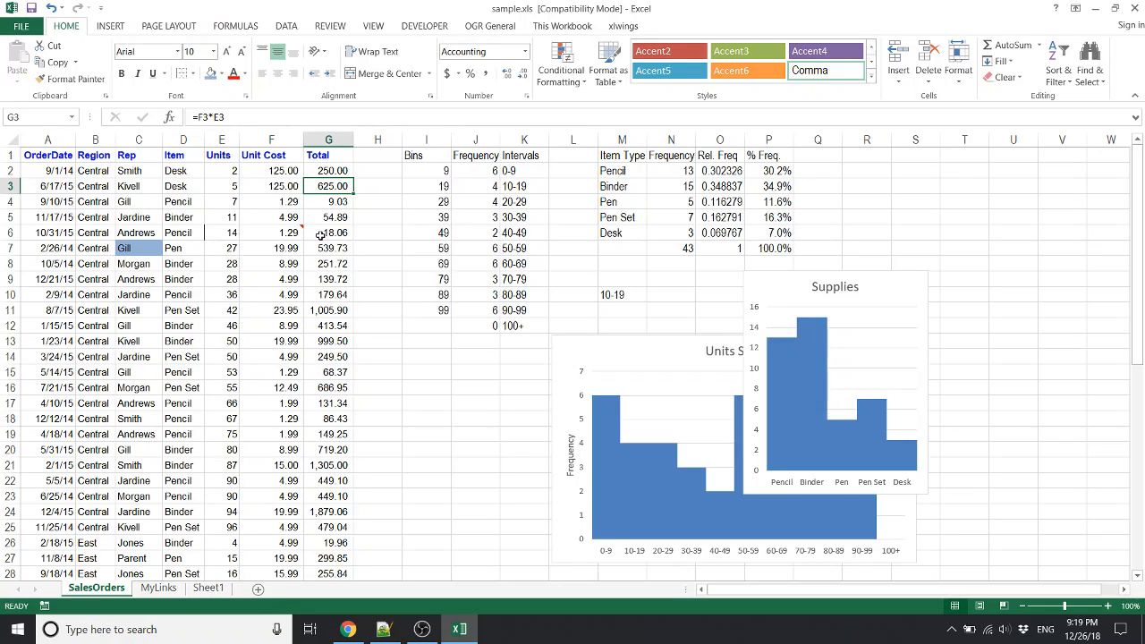
key("alt")
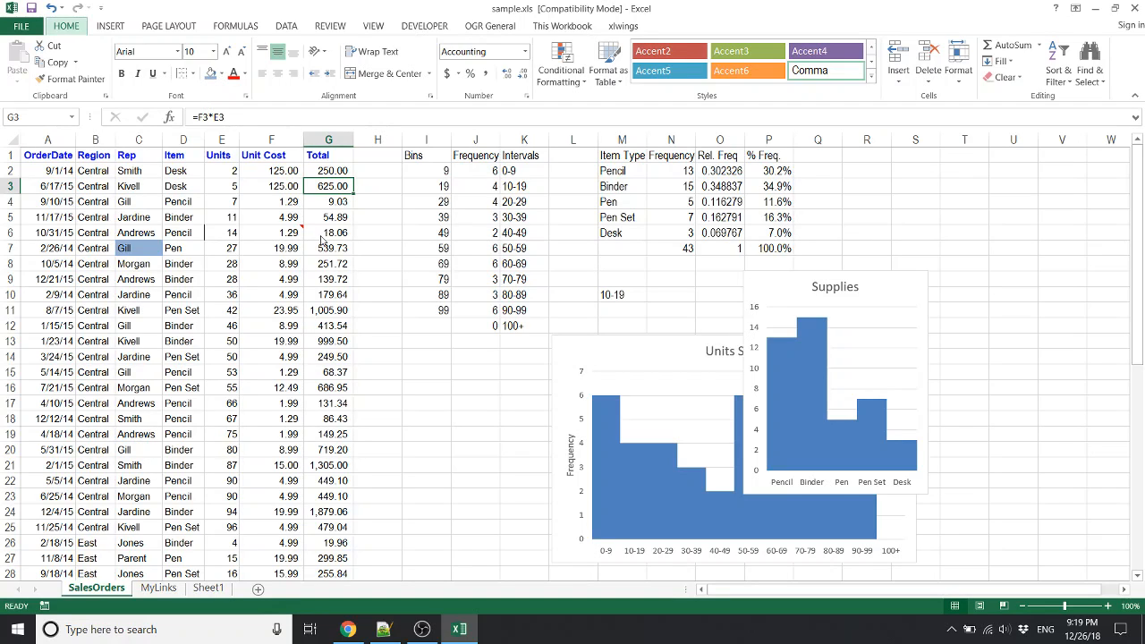
key("h")
key("0")
key("alt")
key("h")
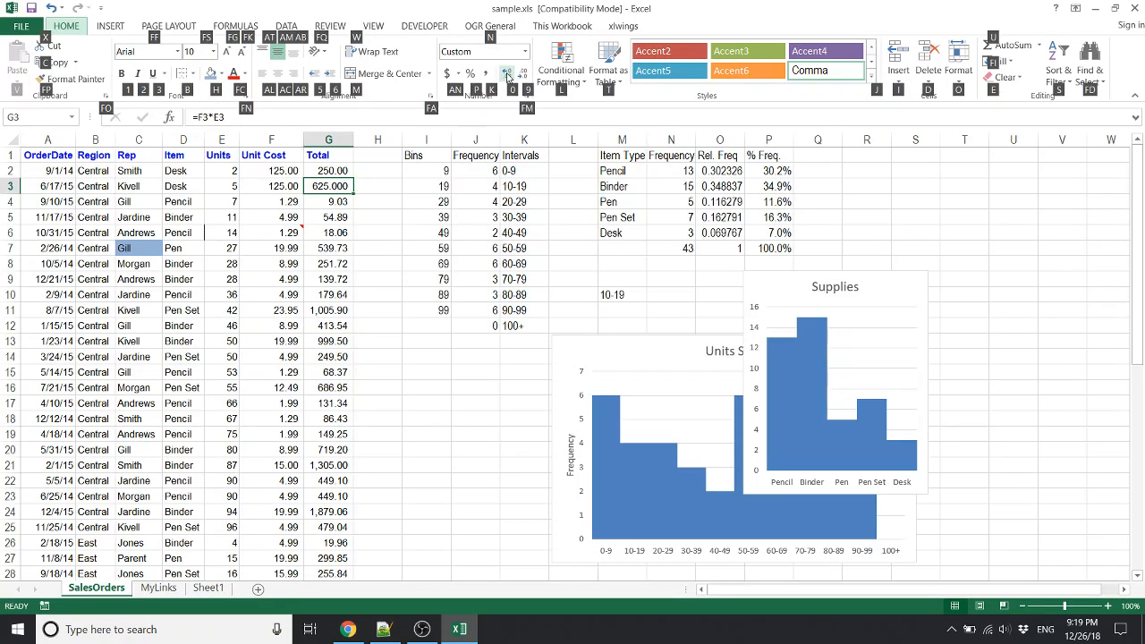
key("0")
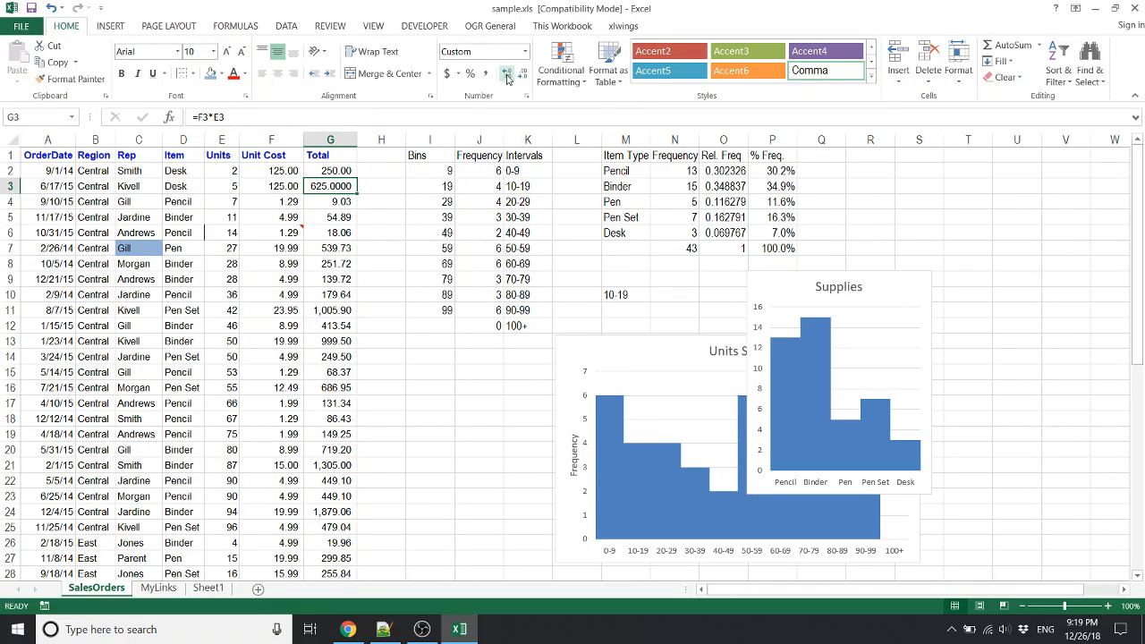
Decrease the decimals shown in cell G3 by two places.
key("alt")
key("h")
key("9")
key("alt")
key("h")
key("9")
Increase the decimals shown in cell G3 of the Total column to six places.
left_click(506, 73)
left_click(507, 74)
left_click(506, 73)
left_click(506, 73)
key("Down")
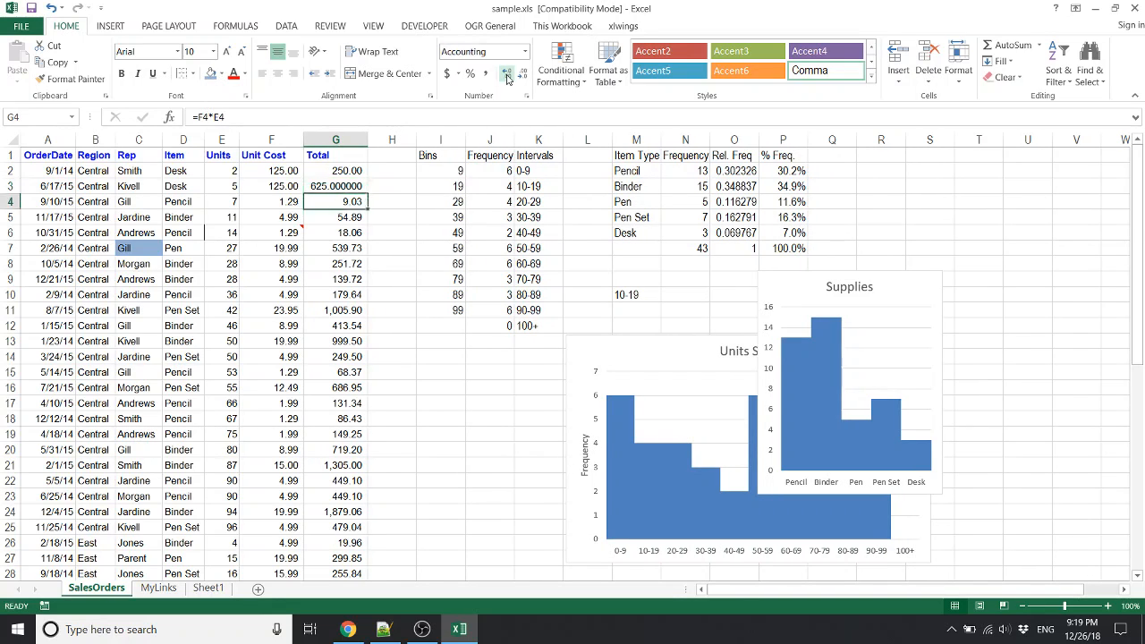
Apply the comma number style to cell G3 in the Total column.
key("Up")
key("alt")
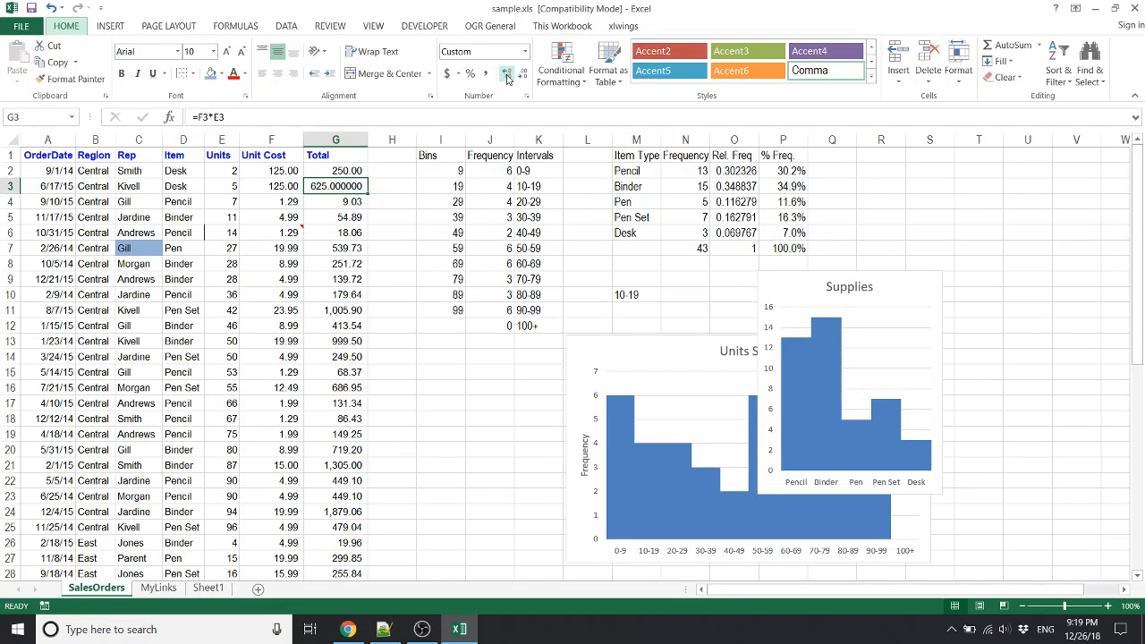
key("h")
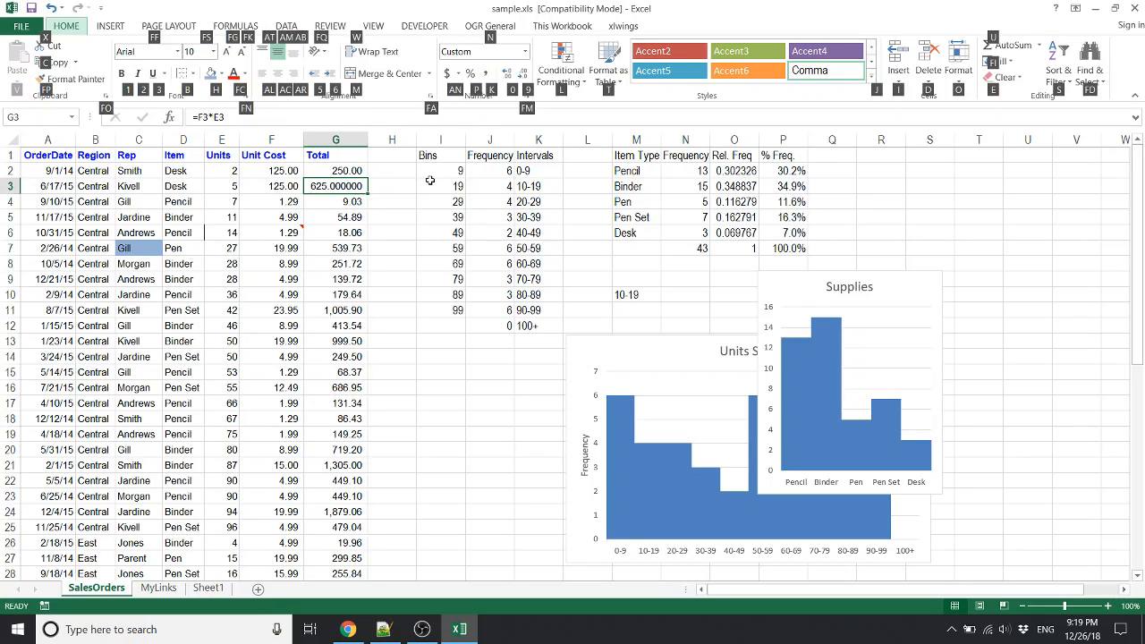
key("k")
key("Down")
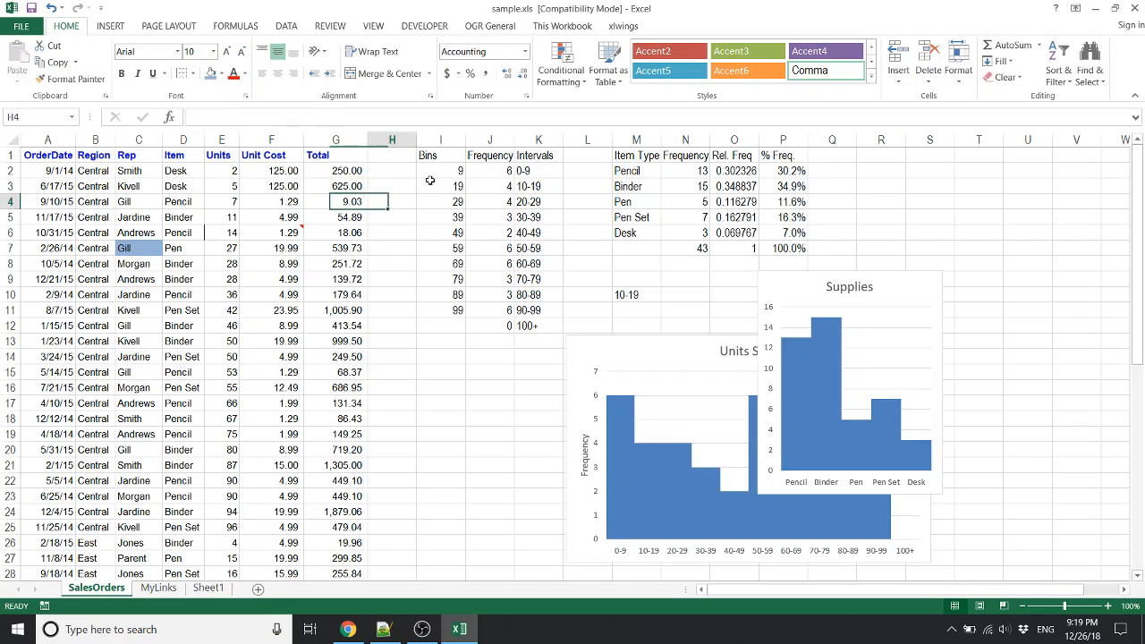
Apply the comma number style to all values in the Units column, from E2 down to E44.
key("Up")
key("Left")
key("Up")
key("Left")
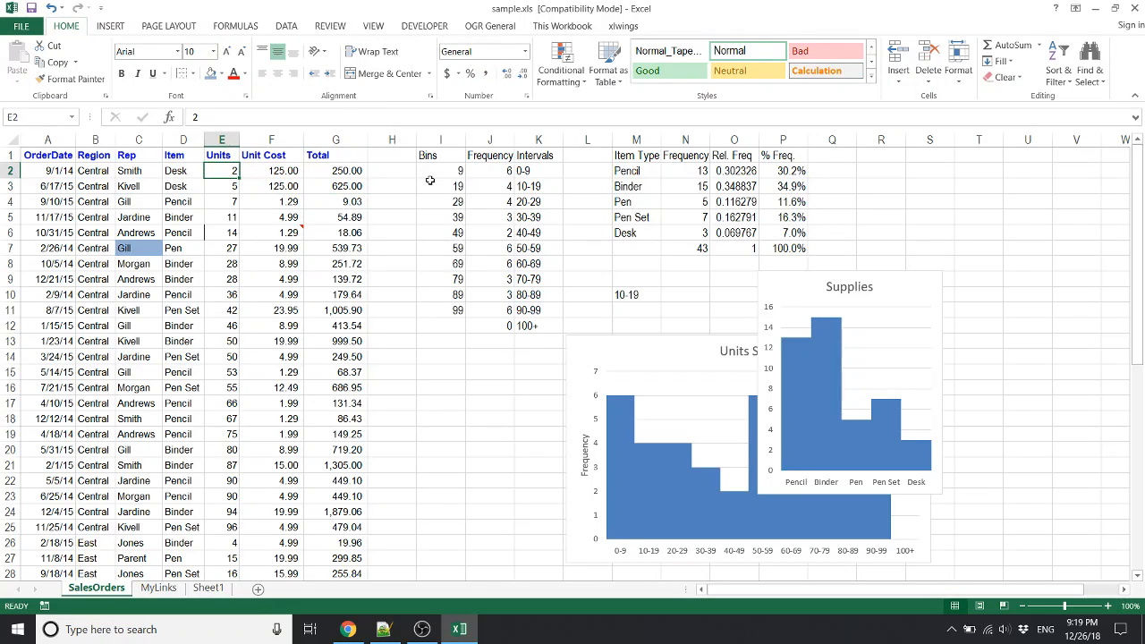
key("ctrl+shift+Down")
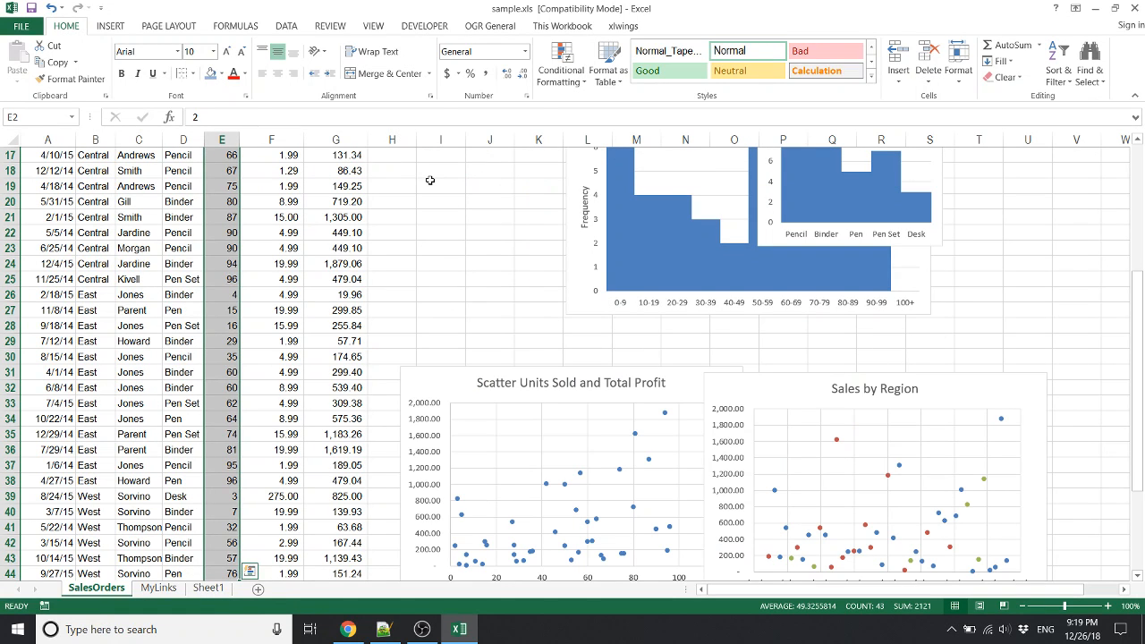
key("alt")
key("h")
key("k")
key("Right")
key("Up")
key("Left")
key("Down")
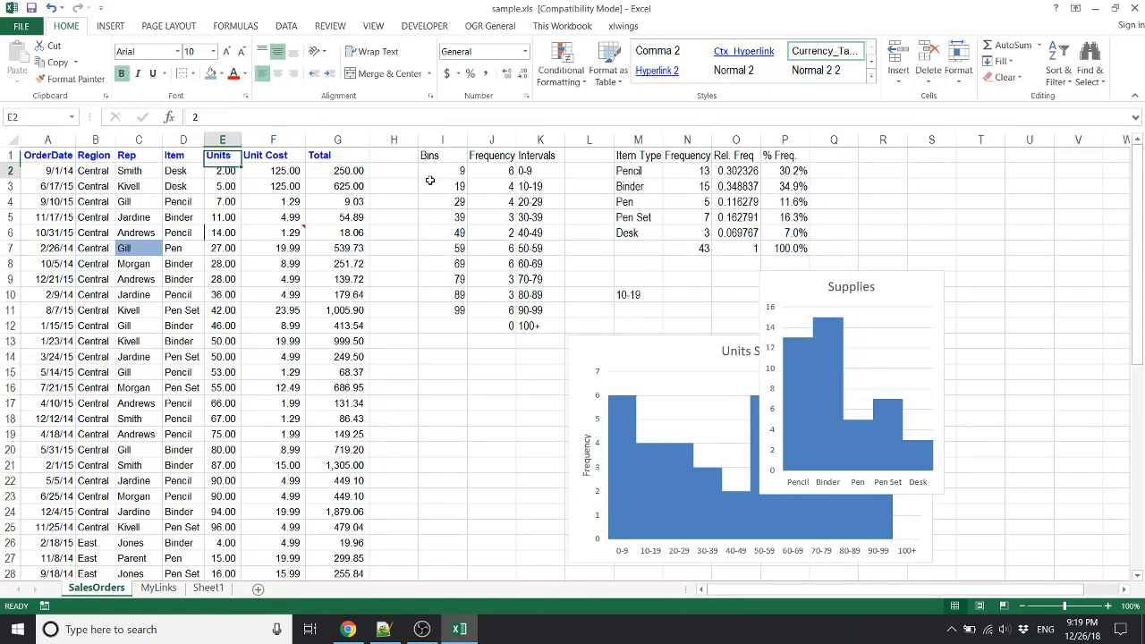
key("Down")
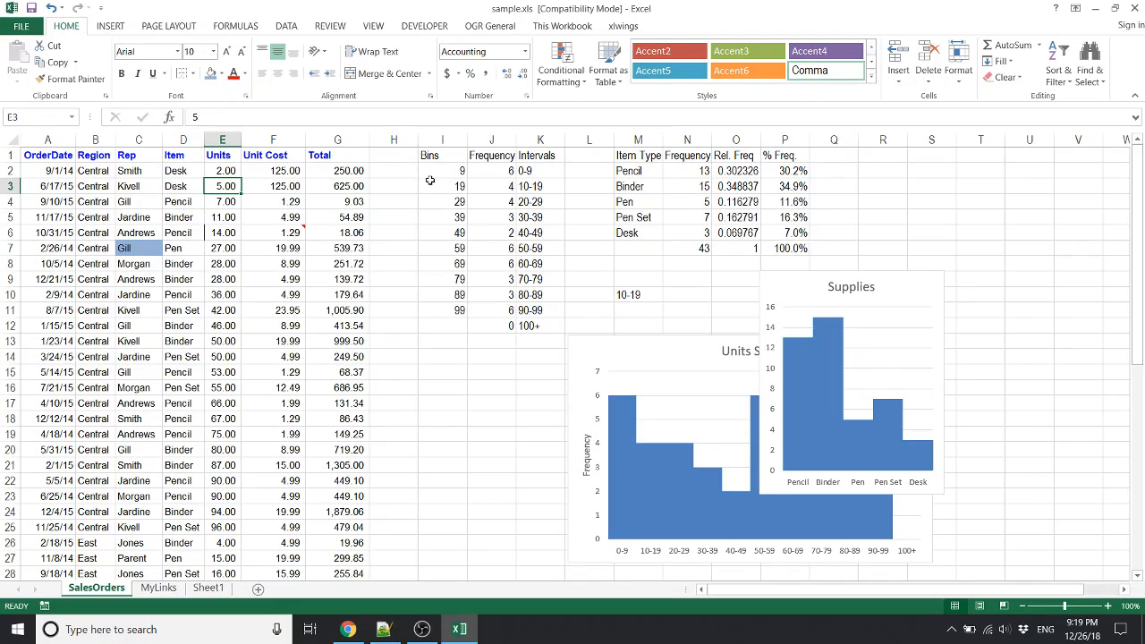
Insert a default column chart from the Total column, G1 down to G44 with its header.
left_click(376, 230)
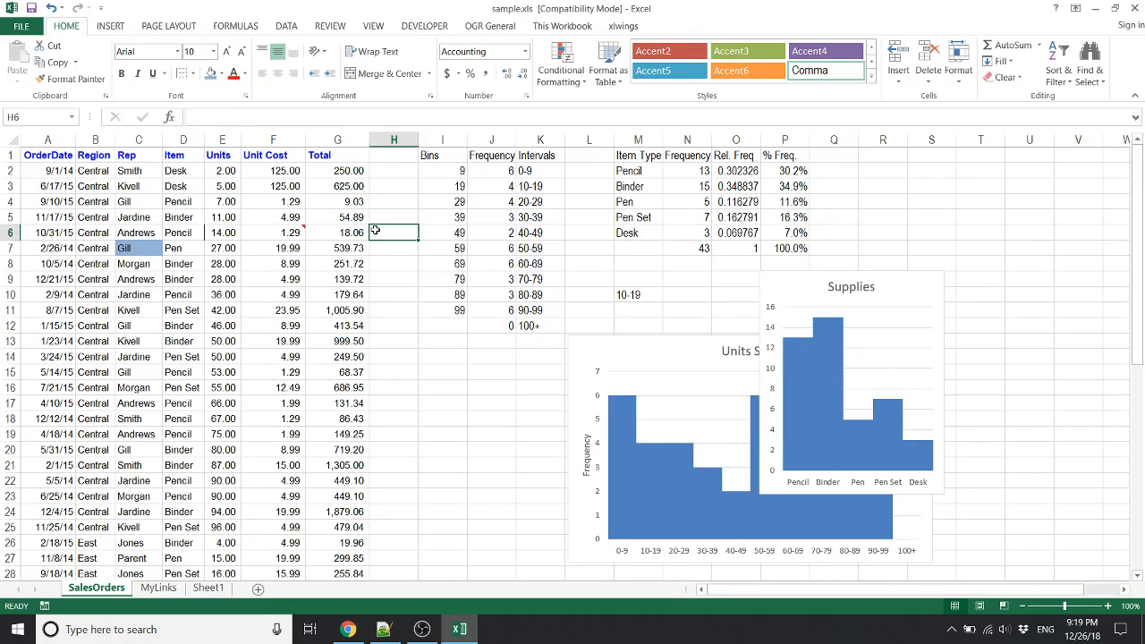
key("Left")
key("Up")
key("Left")
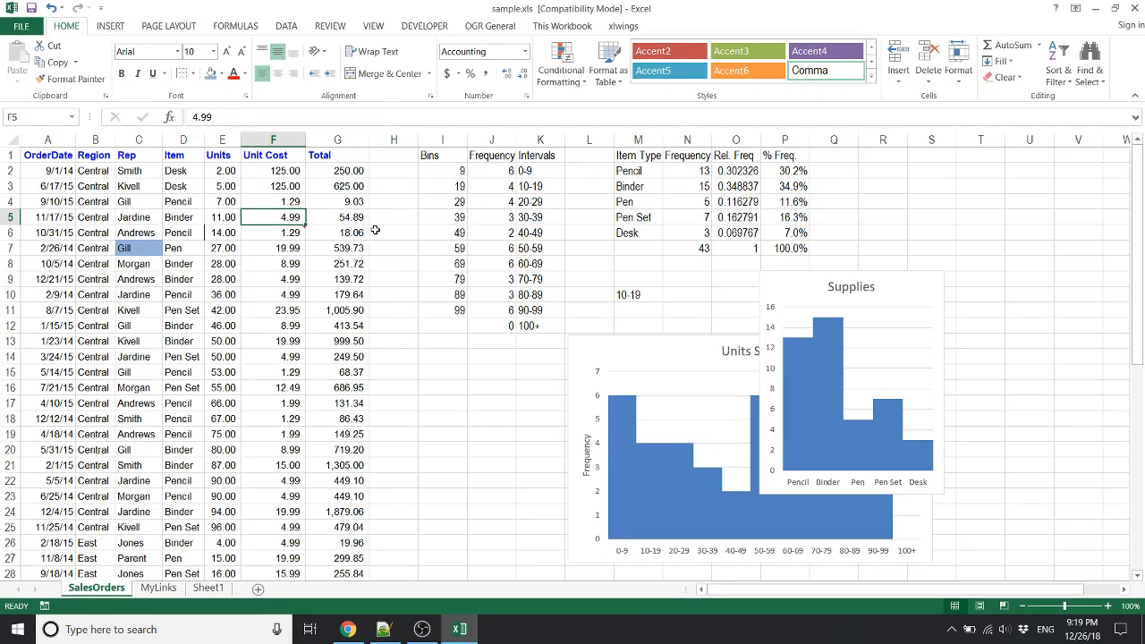
key("Right")
key("ctrl+Up")
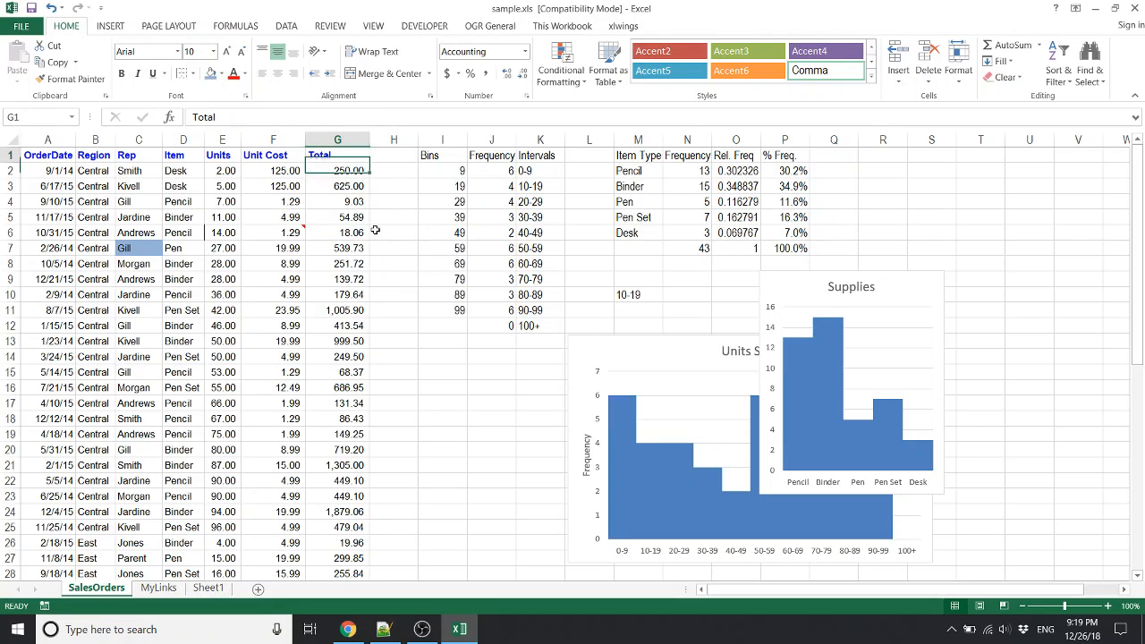
key("Down")
key("Up")
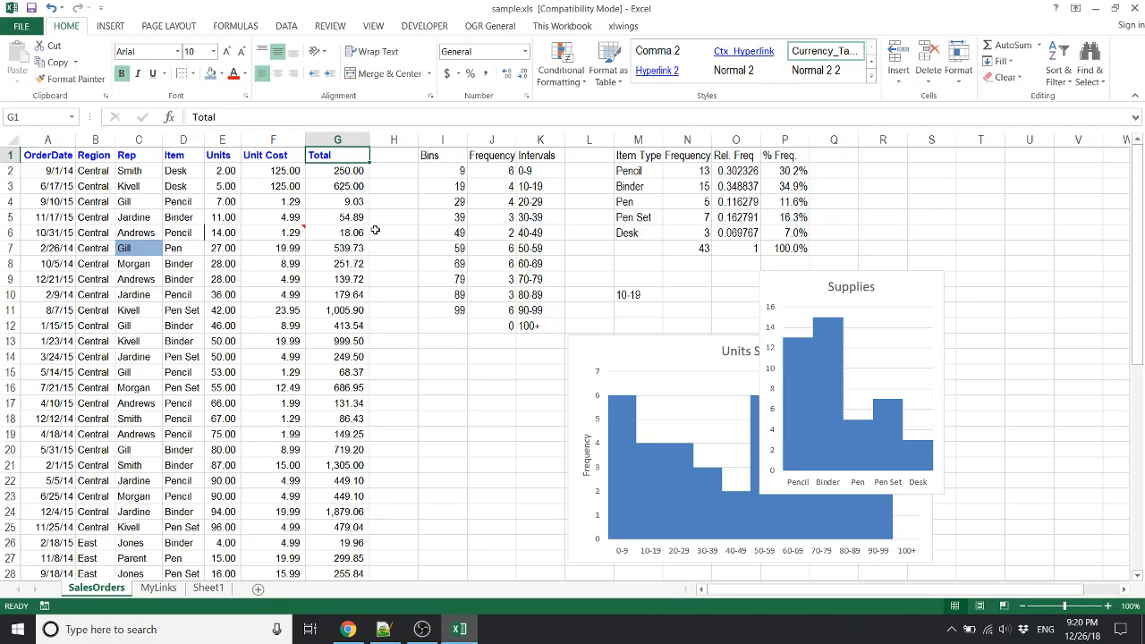
key("ctrl+shift+Down")
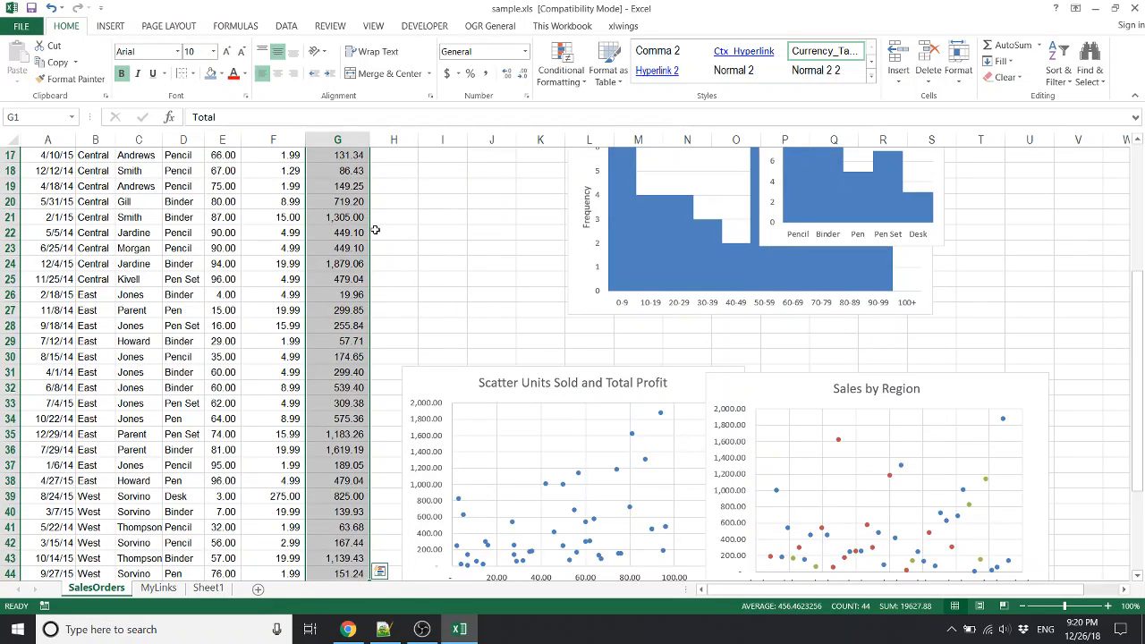
left_click(109, 29)
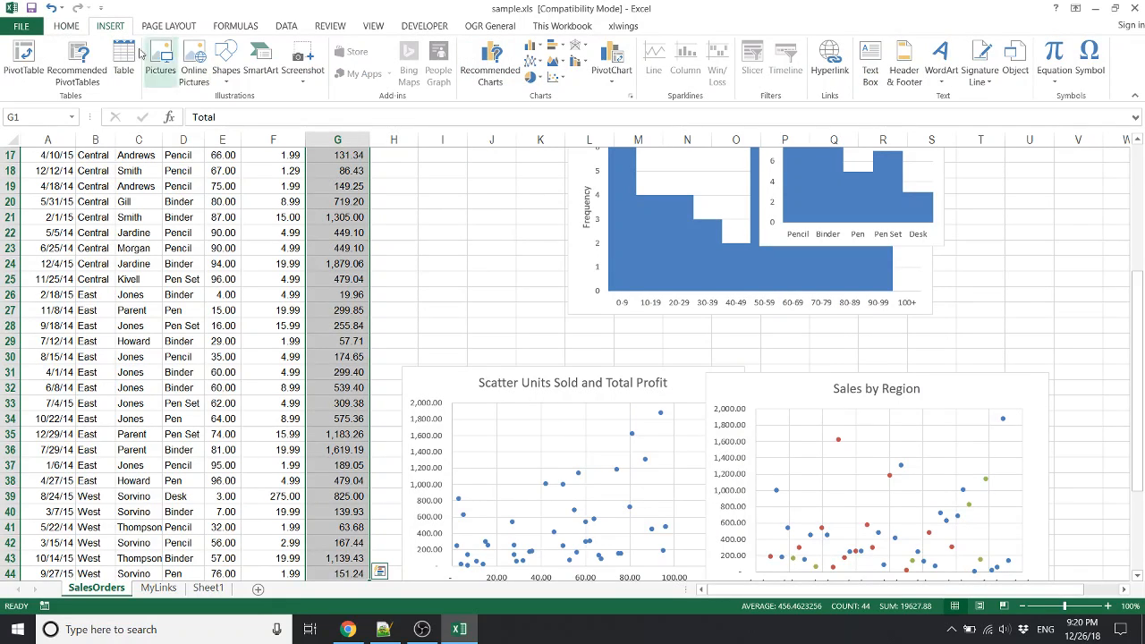
left_click(58, 29)
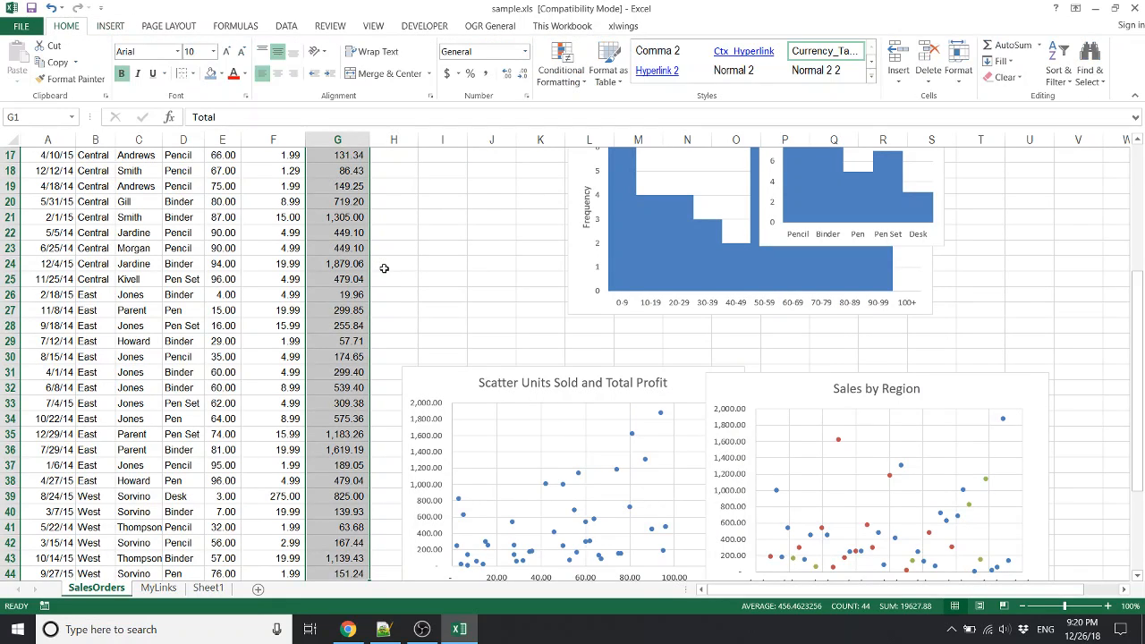
key("alt+F1")
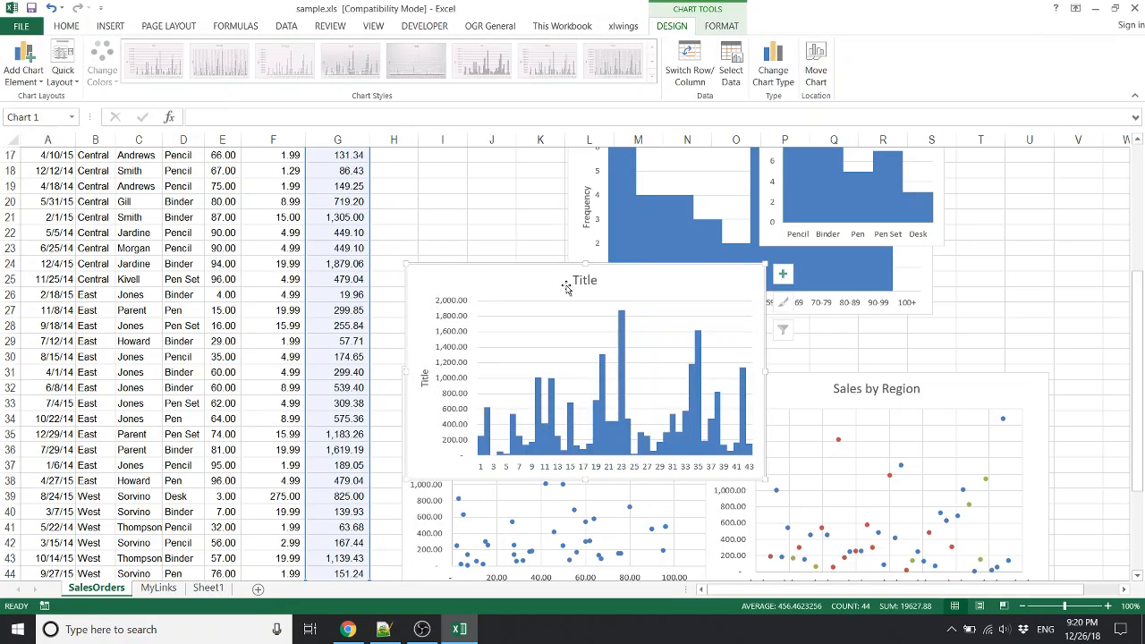
Move the new chart of the Total column up against the data, and delete it.
mouse_move(533, 281)
left_mouse_down()
mouse_move(462, 224)
mouse_move(426, 232)
mouse_move(450, 218)
left_mouse_up()
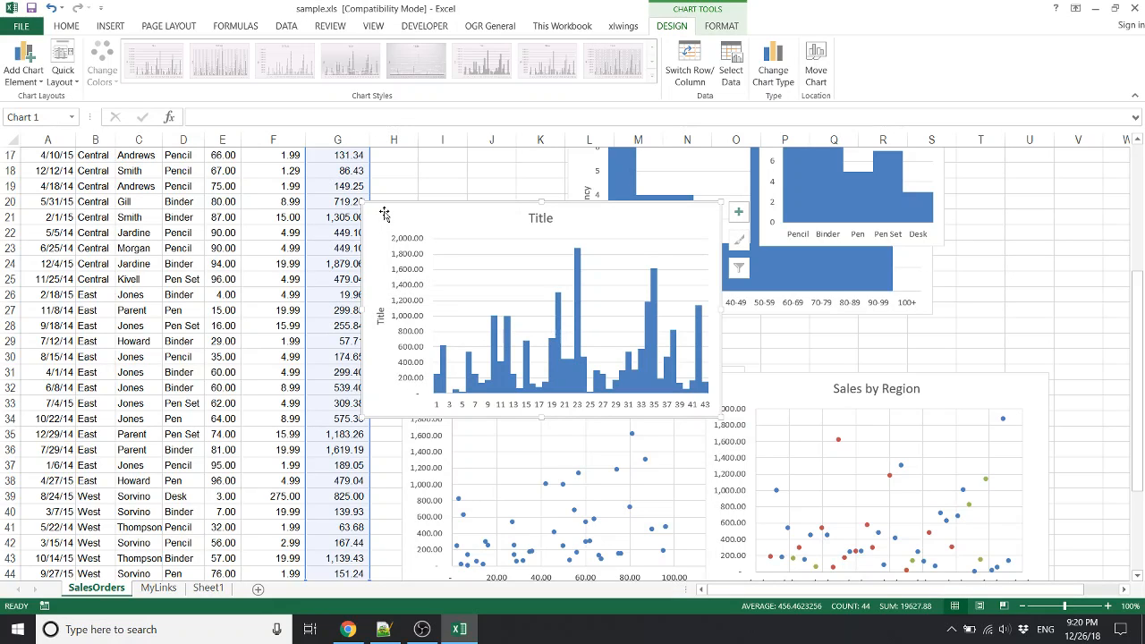
key("Delete")
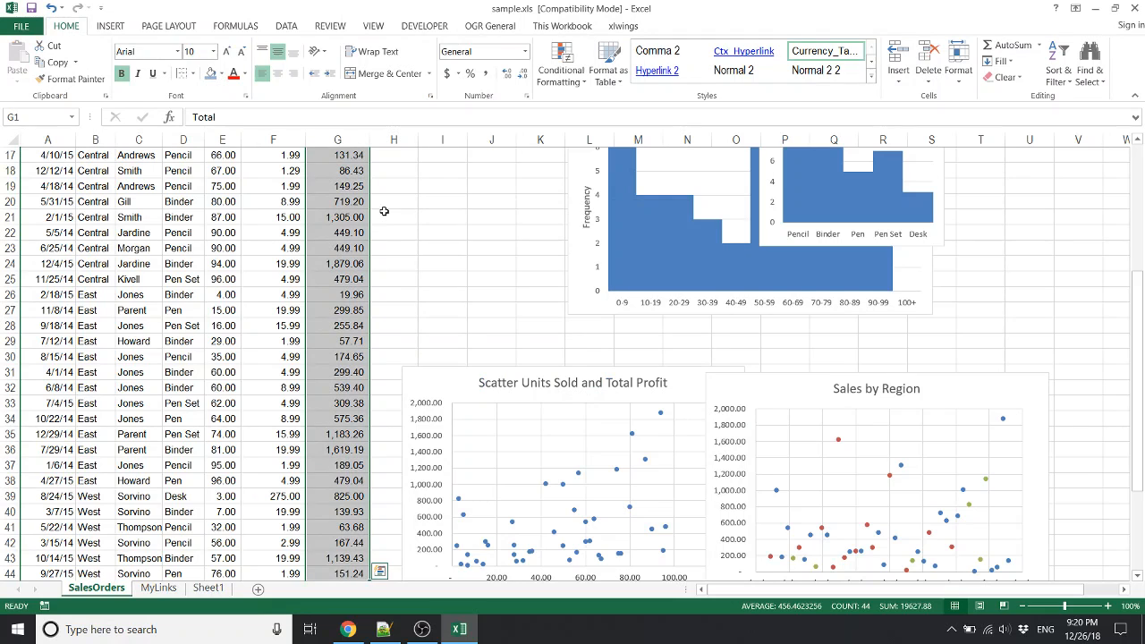
left_click_drag(1139, 292, 1123, 213)
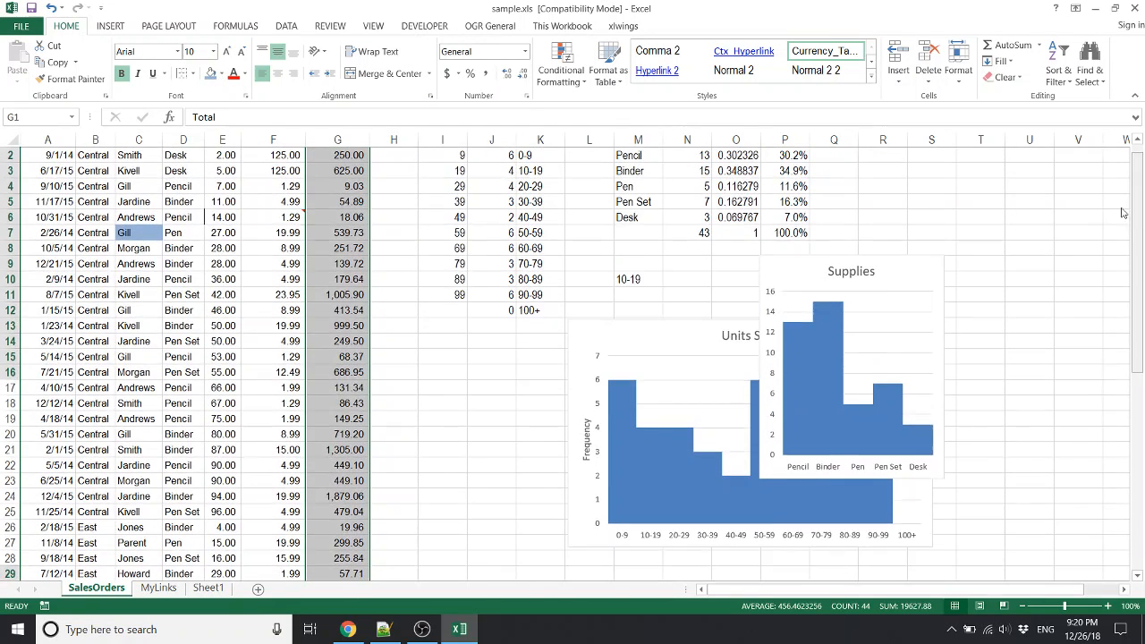
Select the Total column from its header in G1 down to the last row, and return to cell G2.
left_click(444, 206)
key("ctrl+Left")
key("ctrl+Up")
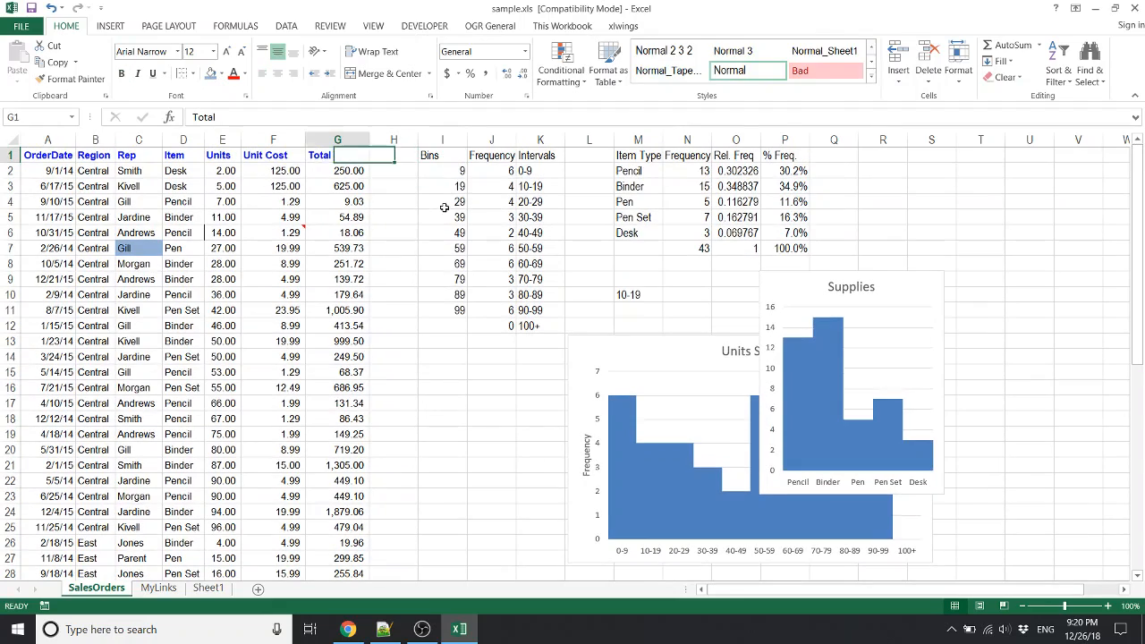
key("ctrl+shift+Down")
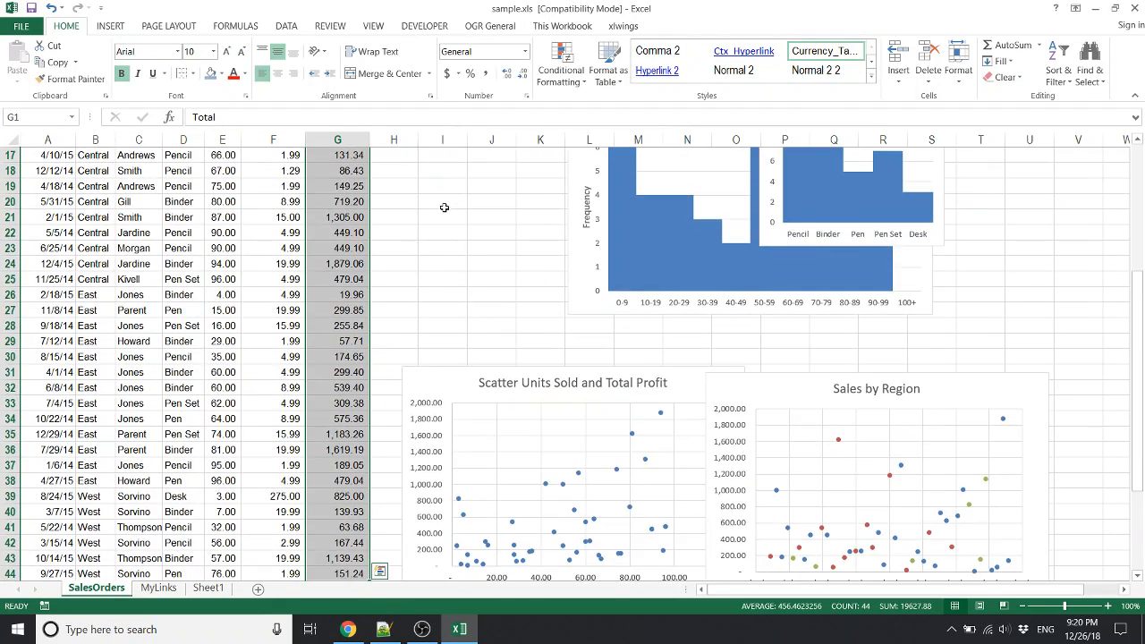
key("Down")
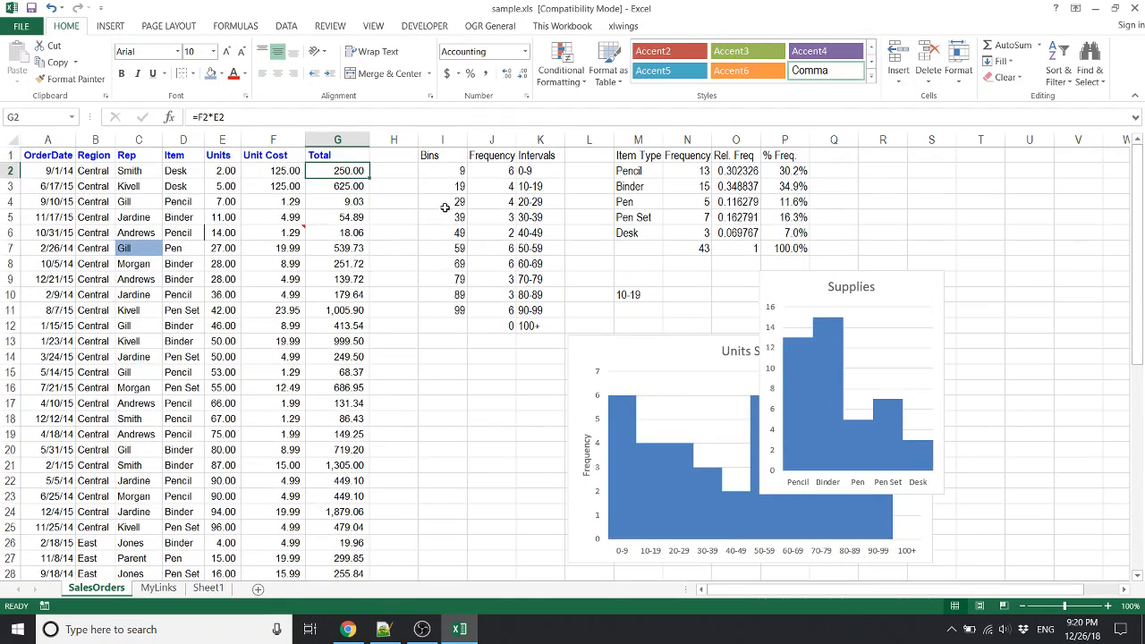
Move the Units Sold chart next to the Total column, clear of the Supplies chart.
left_click_drag(666, 351, 445, 311)
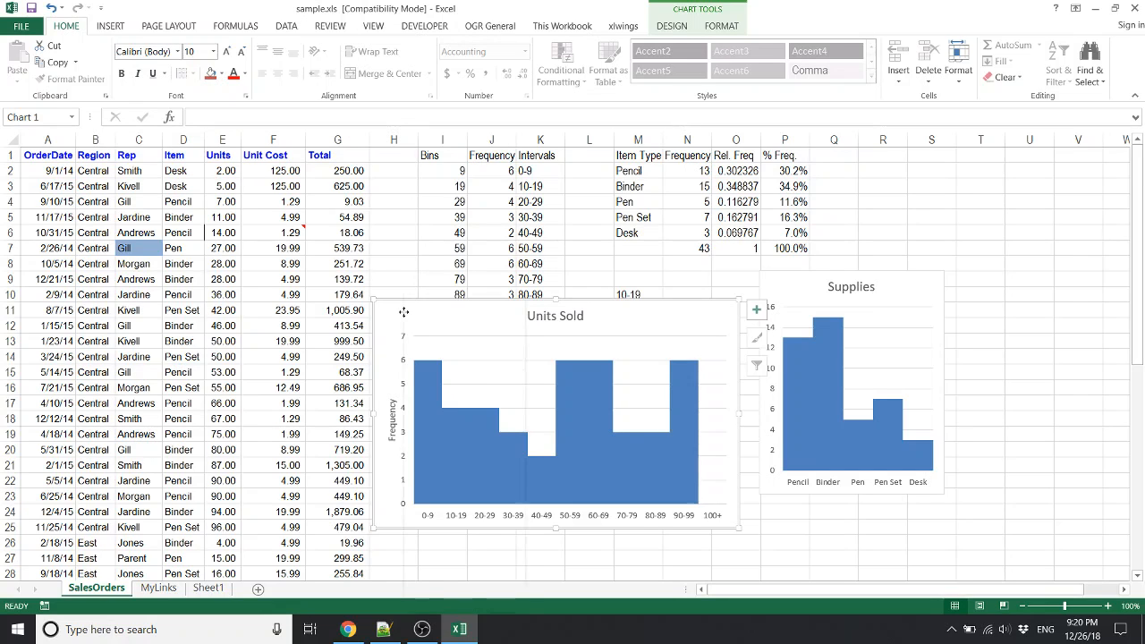
Save the Units Sold chart as a chart template named bidnii.
right_click(403, 314)
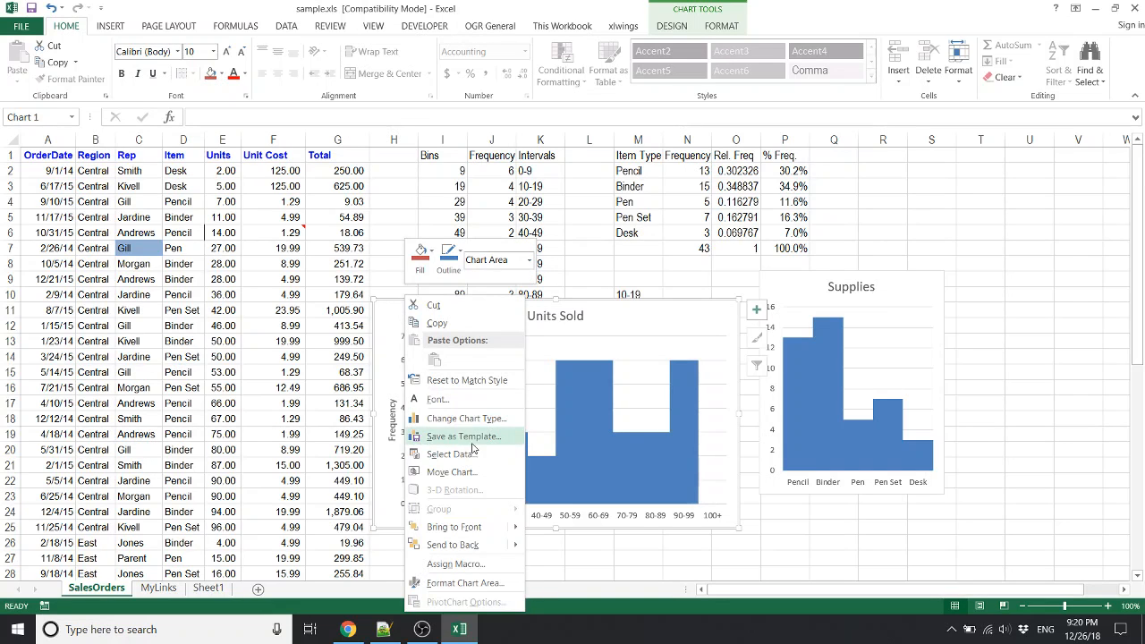
left_click(439, 436)
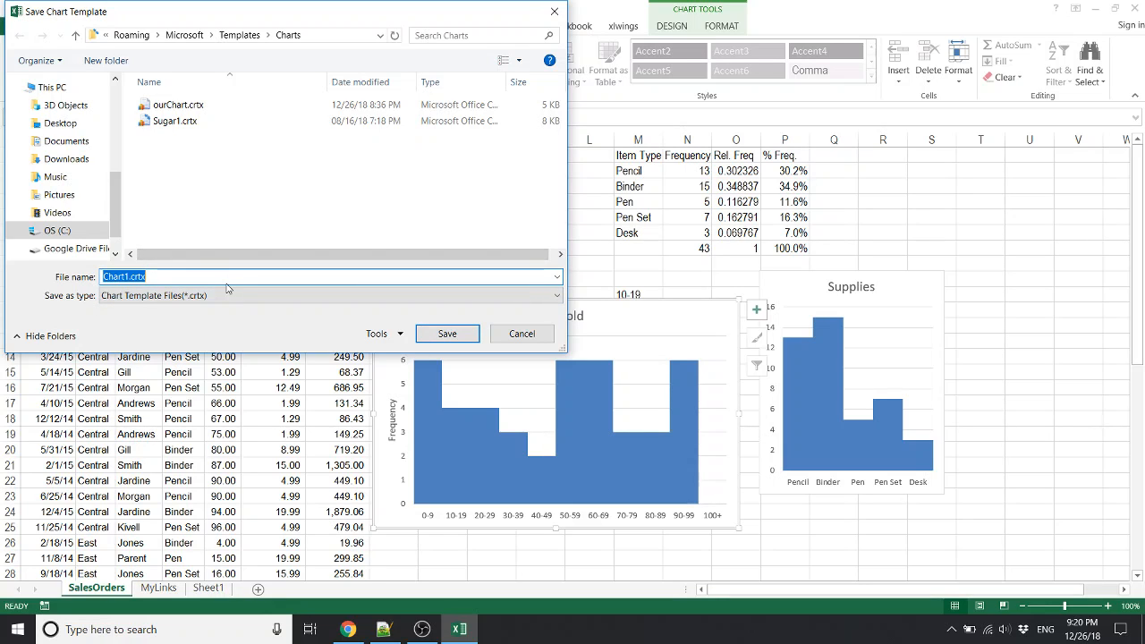
type("bidnil")
key("Return")
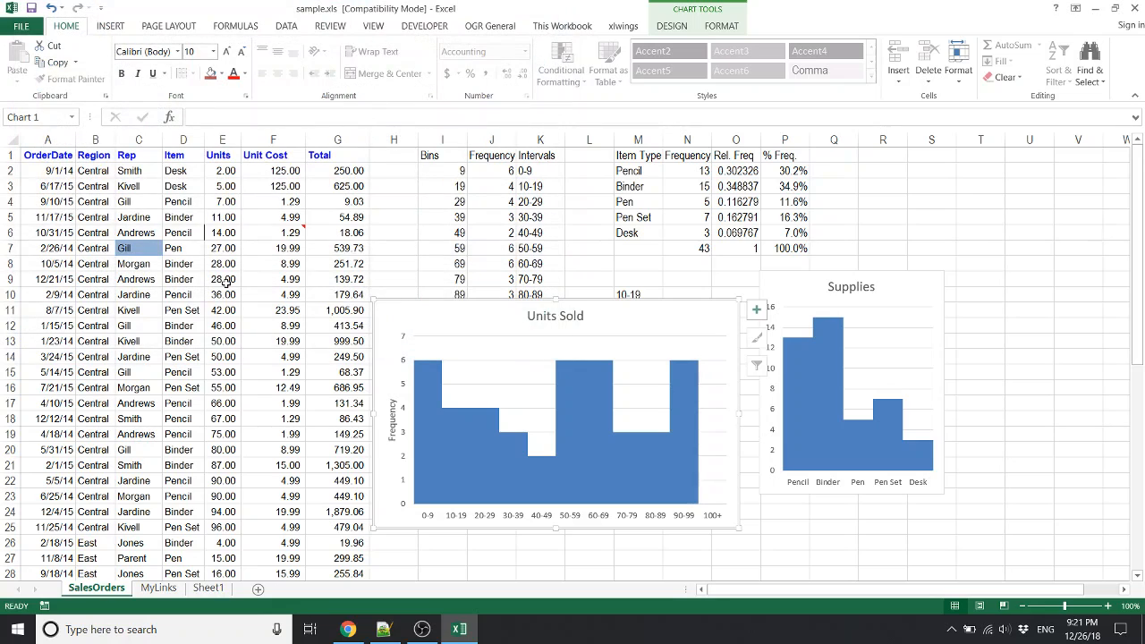
Insert a chart based on the bidnii template, starting from cell H7.
left_click(351, 250)
left_click(422, 309)
left_click(399, 253)
left_click(111, 26)
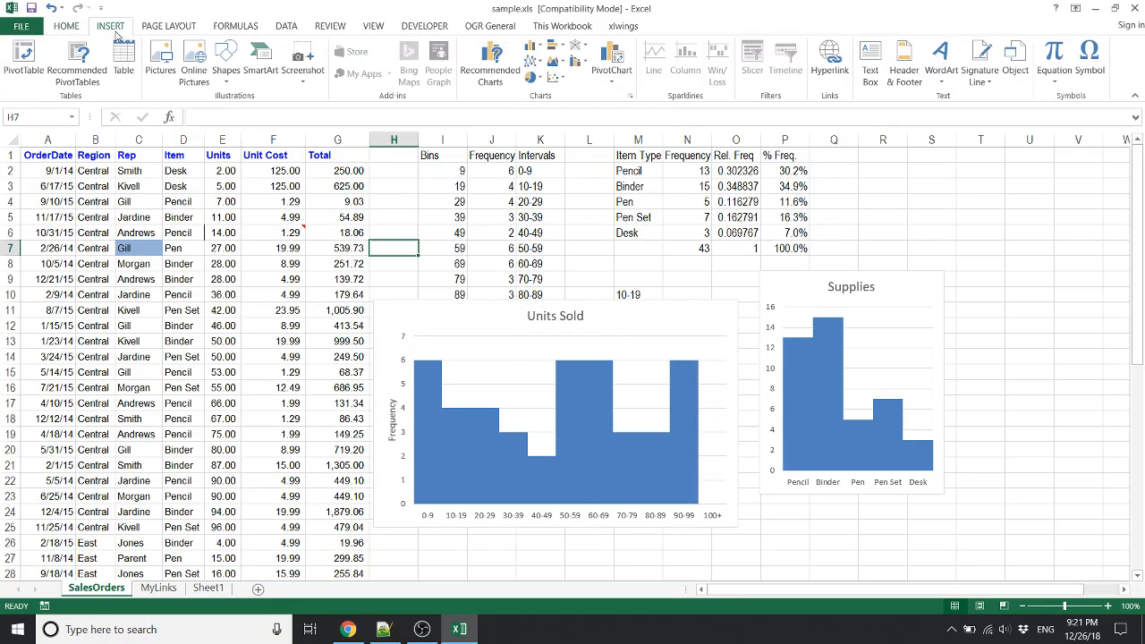
left_click(503, 81)
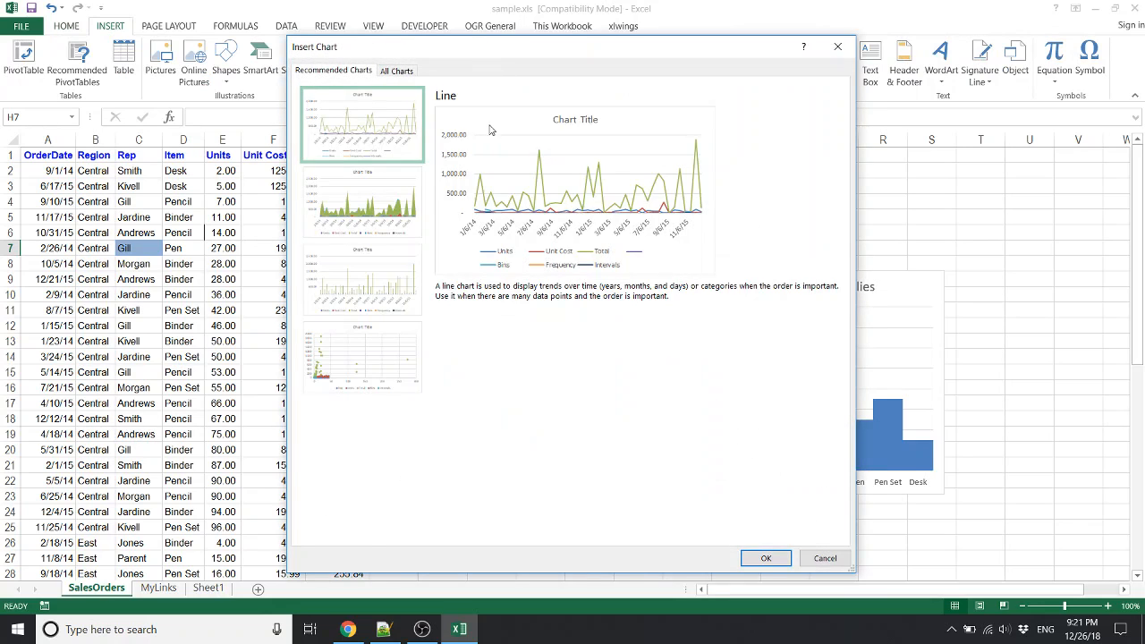
left_click(398, 71)
left_click(337, 128)
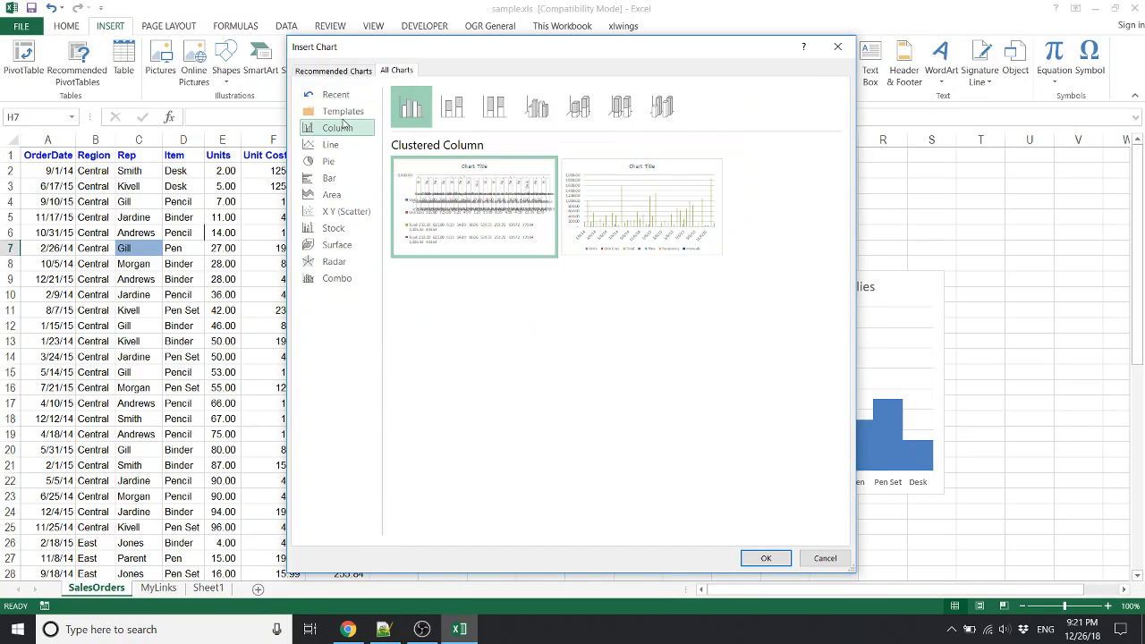
left_click(342, 111)
left_click(503, 170)
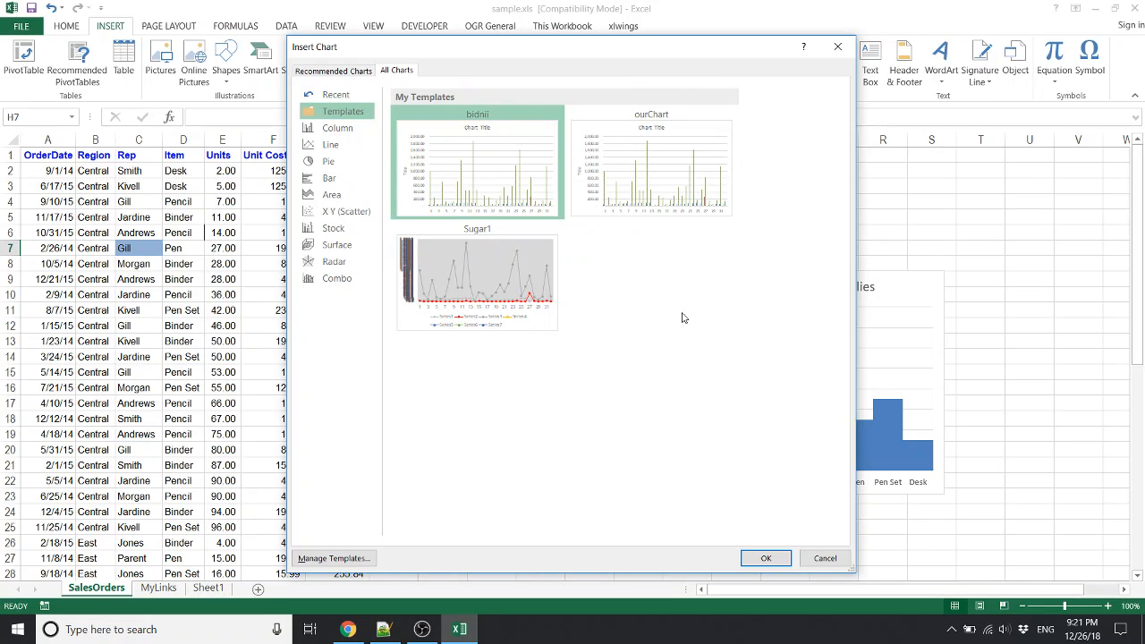
left_click(765, 558)
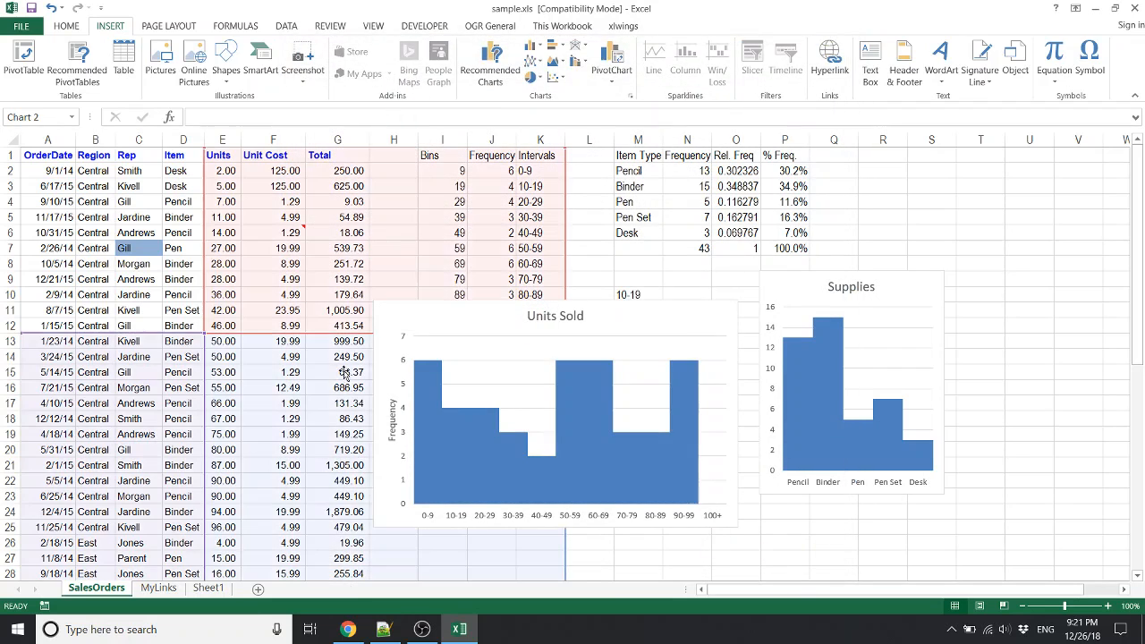
Delete the chart just inserted from the bidnii template.
left_click(408, 233)
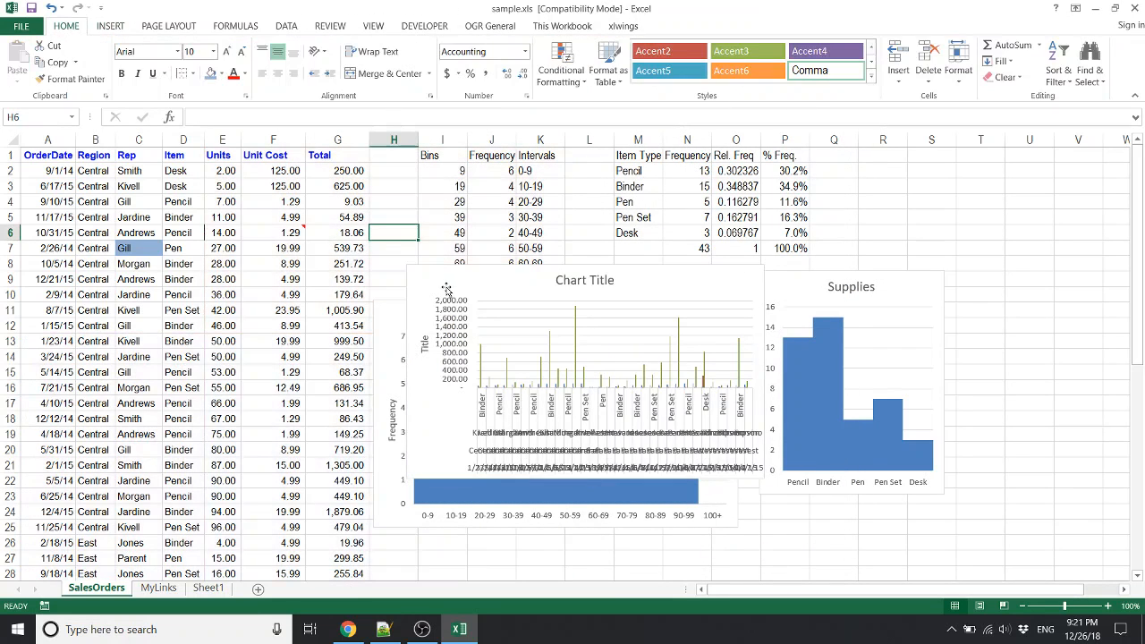
left_click(443, 273)
key("Delete")
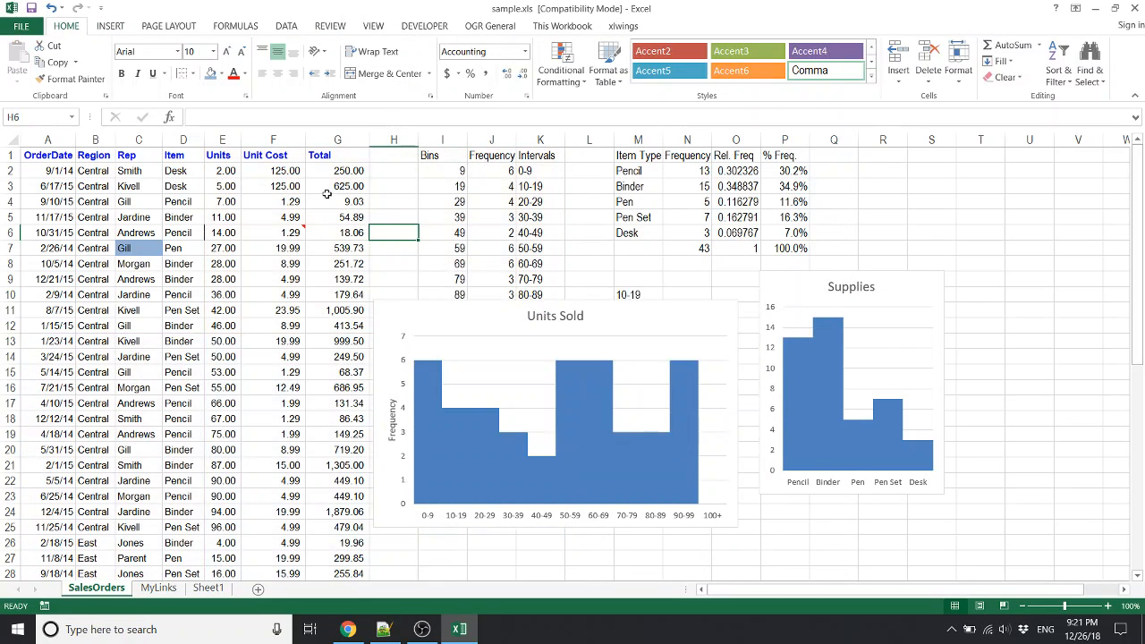
Select the Total column from its header in G1 down to G44 and insert a default chart from it.
left_click(320, 181)
key("Left")
key("Right")
key("Up")
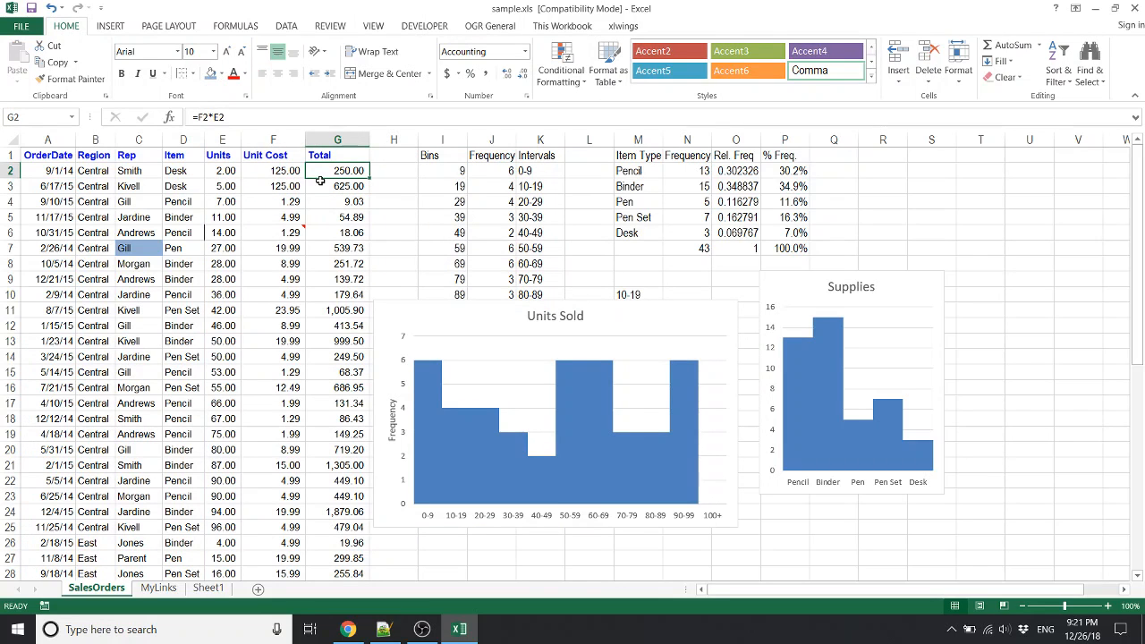
key("Up")
key("ctrl+shift+Down")
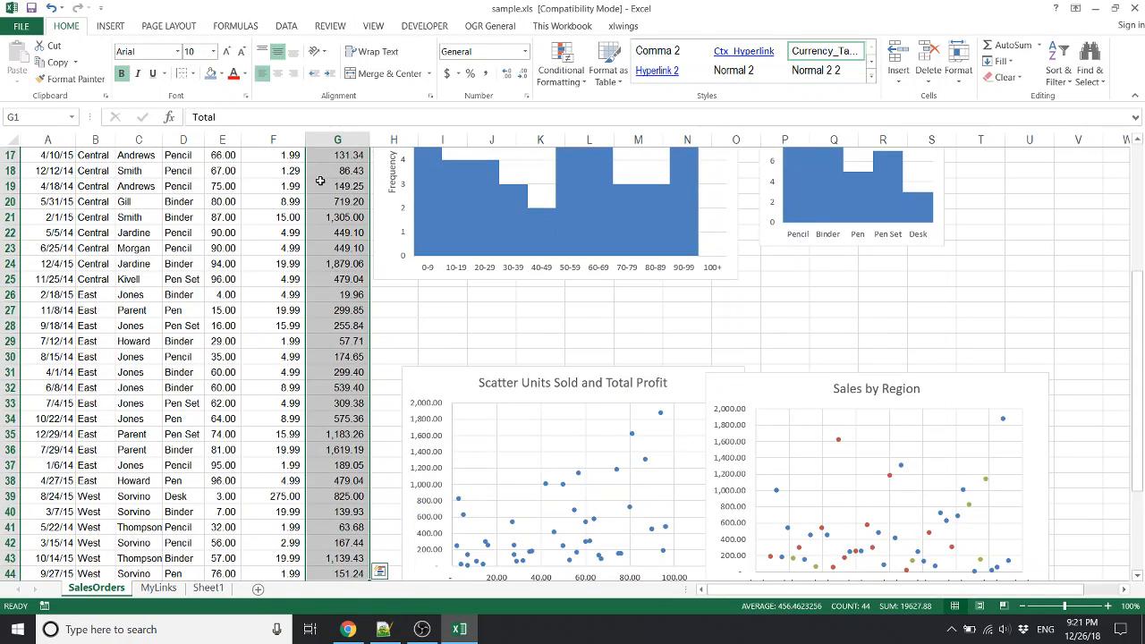
key("alt+F1")
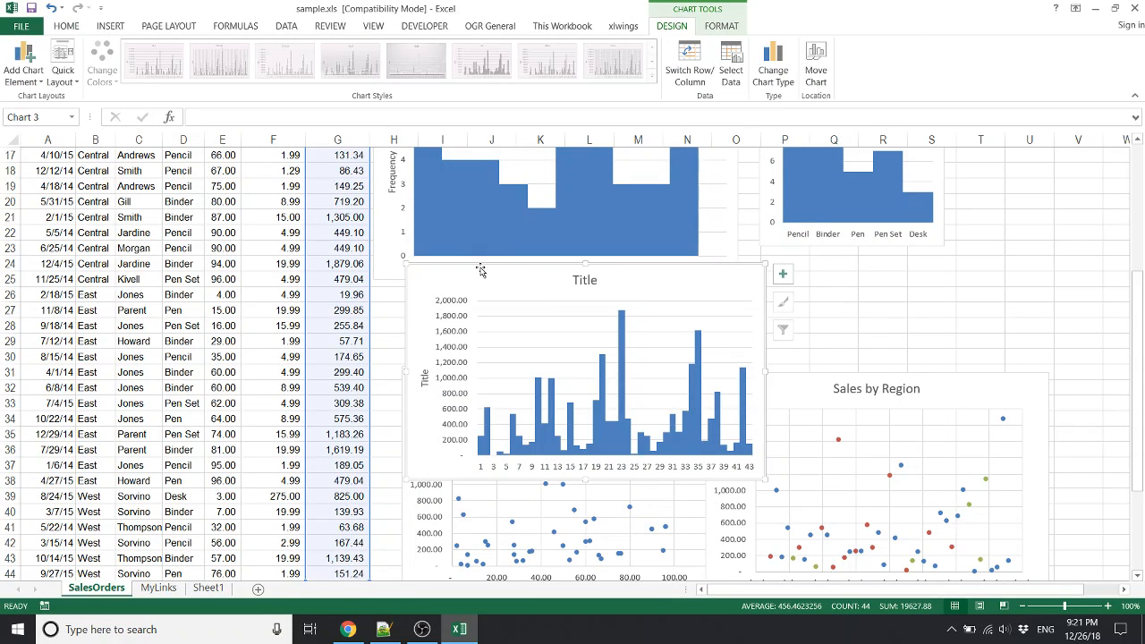
Delete the new Total chart and move to cell F3 in the Unit Cost column.
key("Delete")
left_click(344, 275)
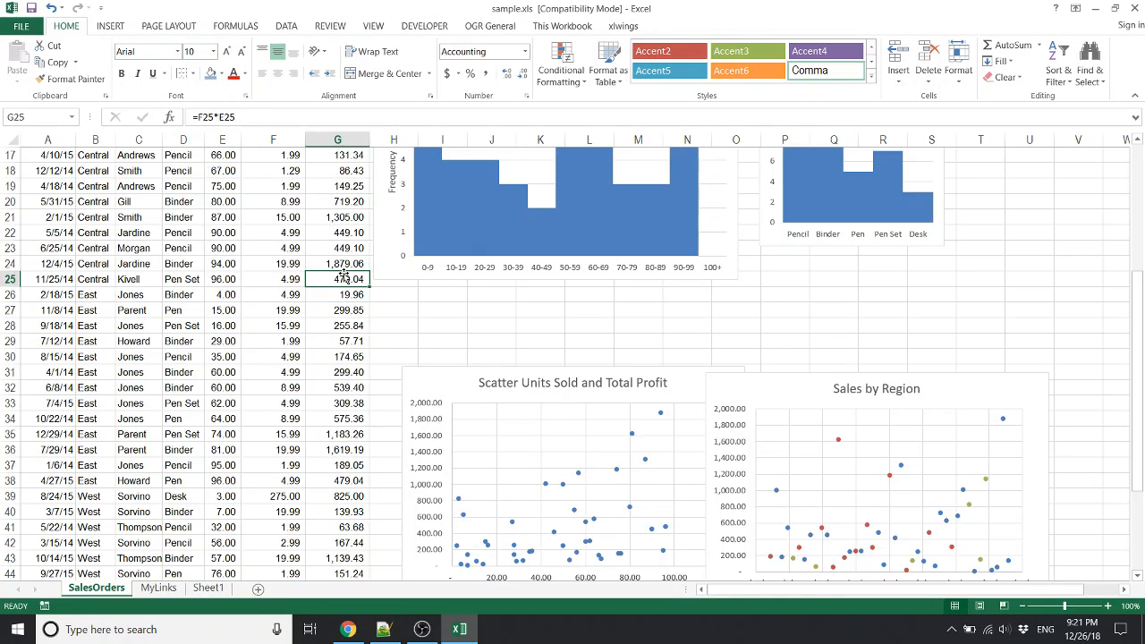
key("ctrl+Up")
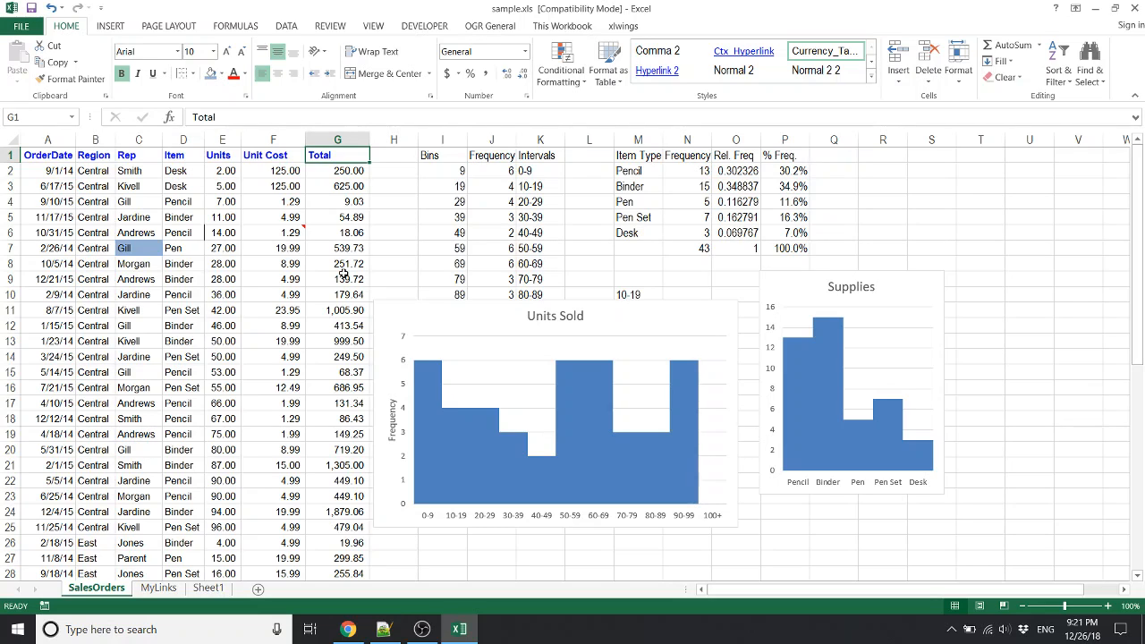
key("Left")
key("Down")
key("Down")
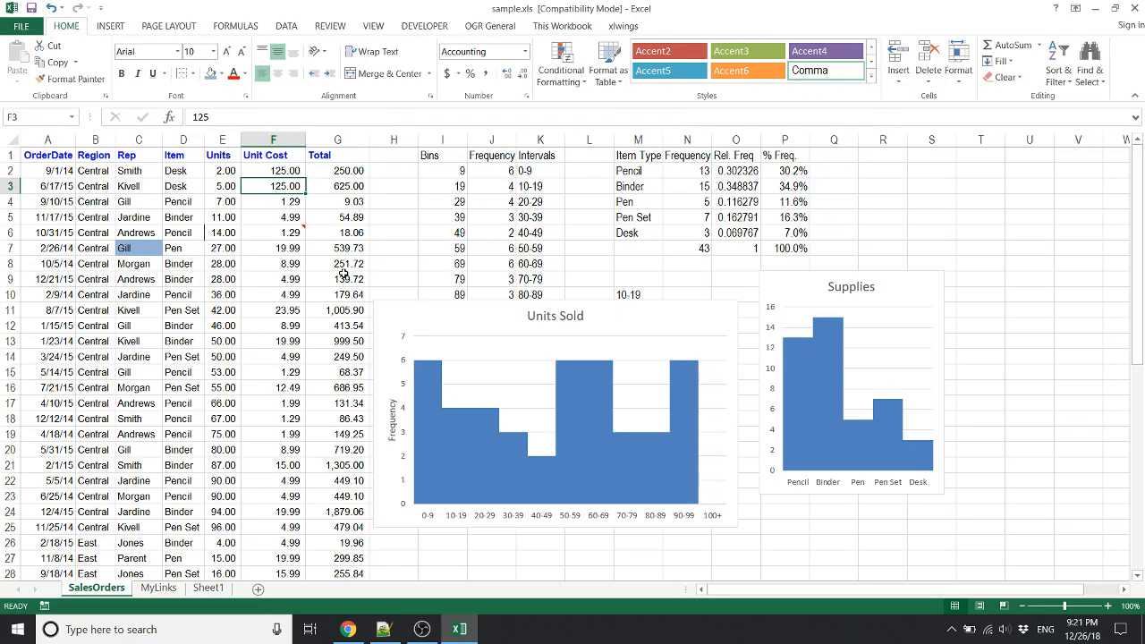
Insert a new worksheet before SalesOrders and move to its cell B4.
key("shift+F11")
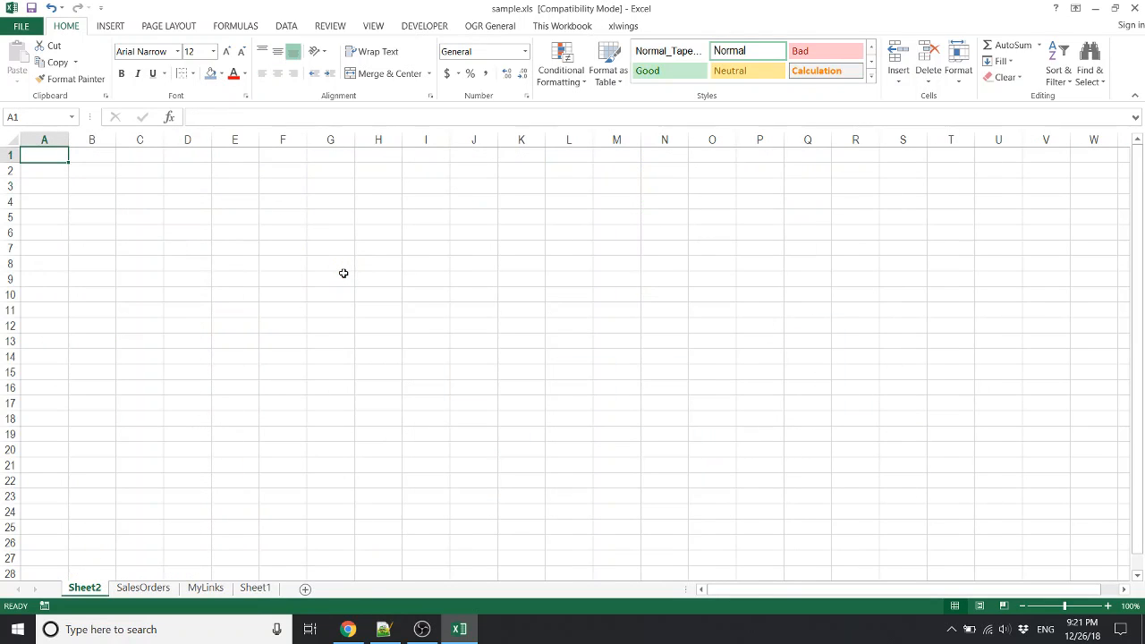
key("Down")
key("Down")
key("Right")
key("Down")
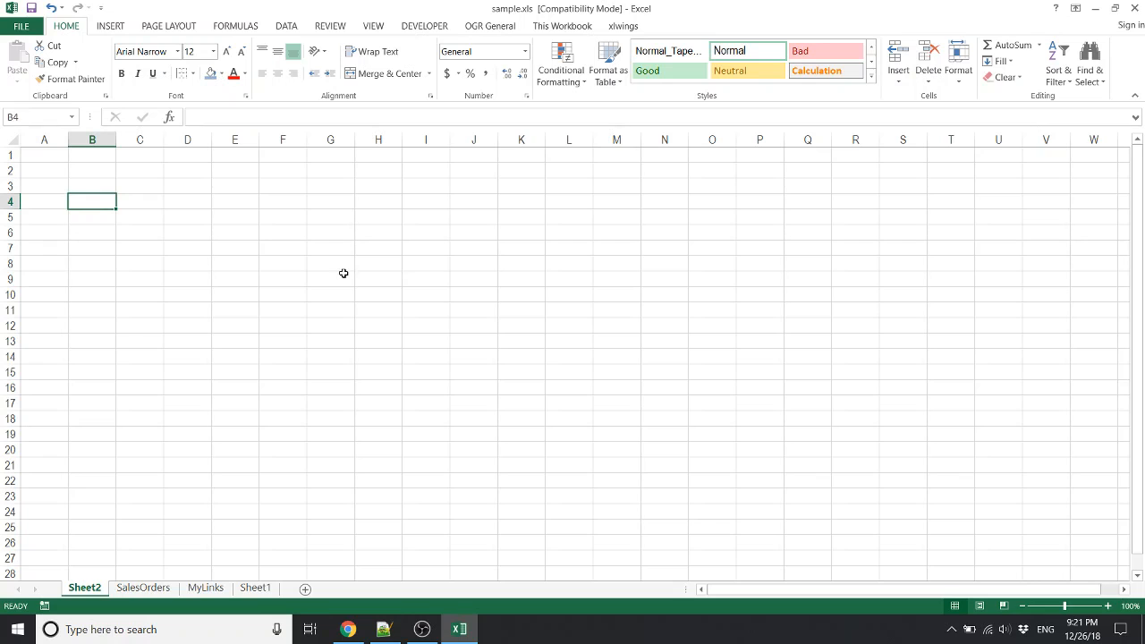
key("alt")
key("h")
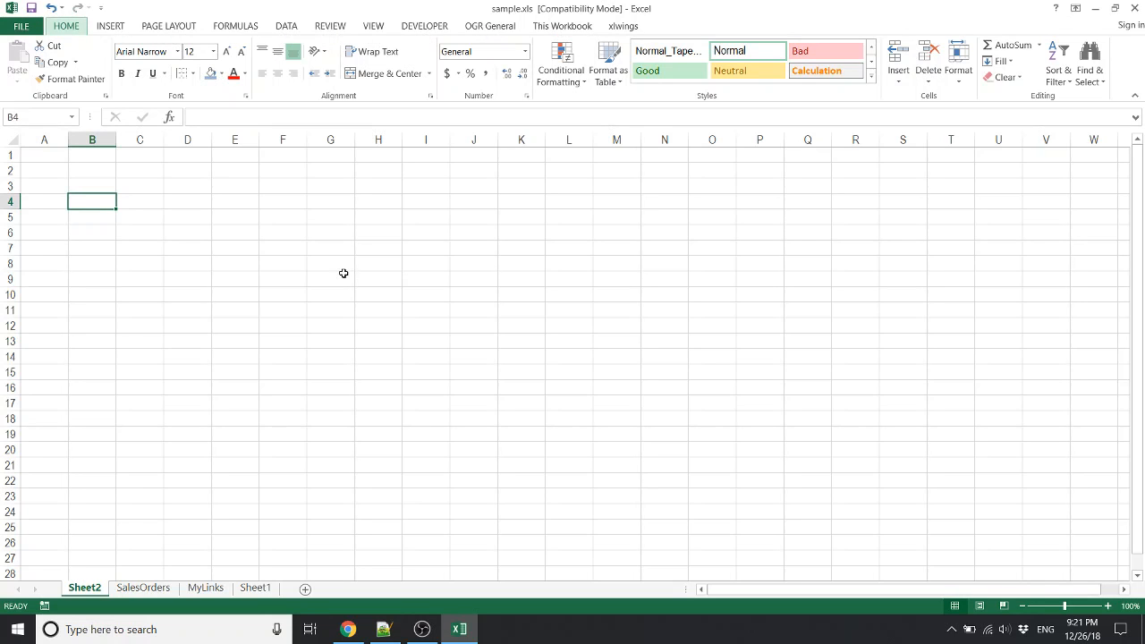
left_click(343, 273)
left_click_drag(344, 273, 538, 273)
left_click(498, 260)
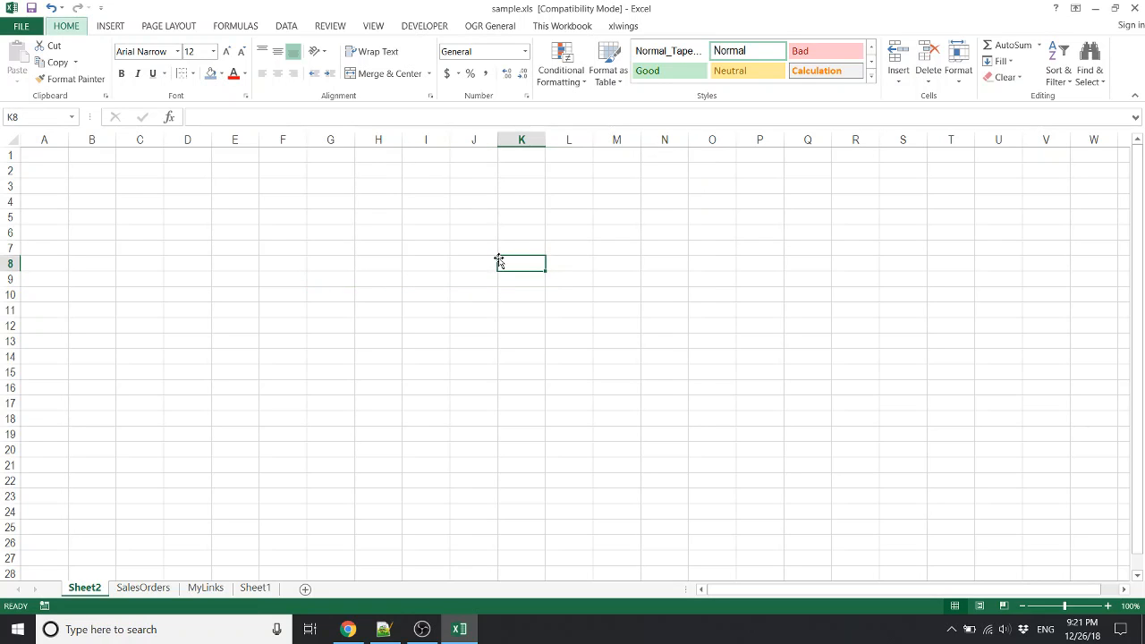
Rename the new worksheet as mySheet.
key("alt")
key("h")
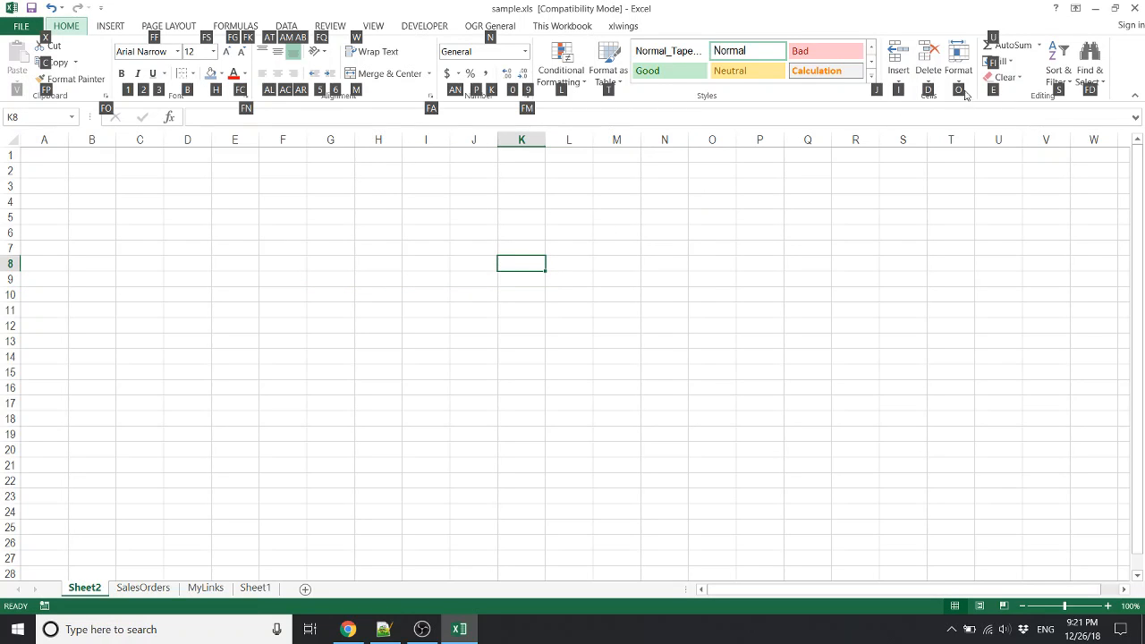
key("o")
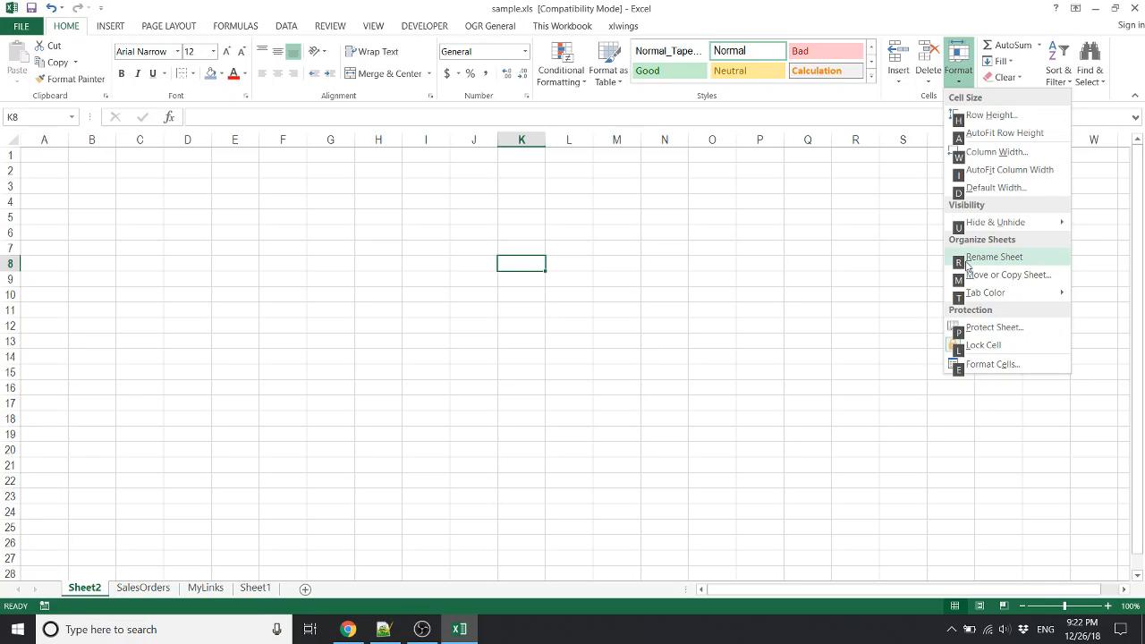
left_click(967, 262)
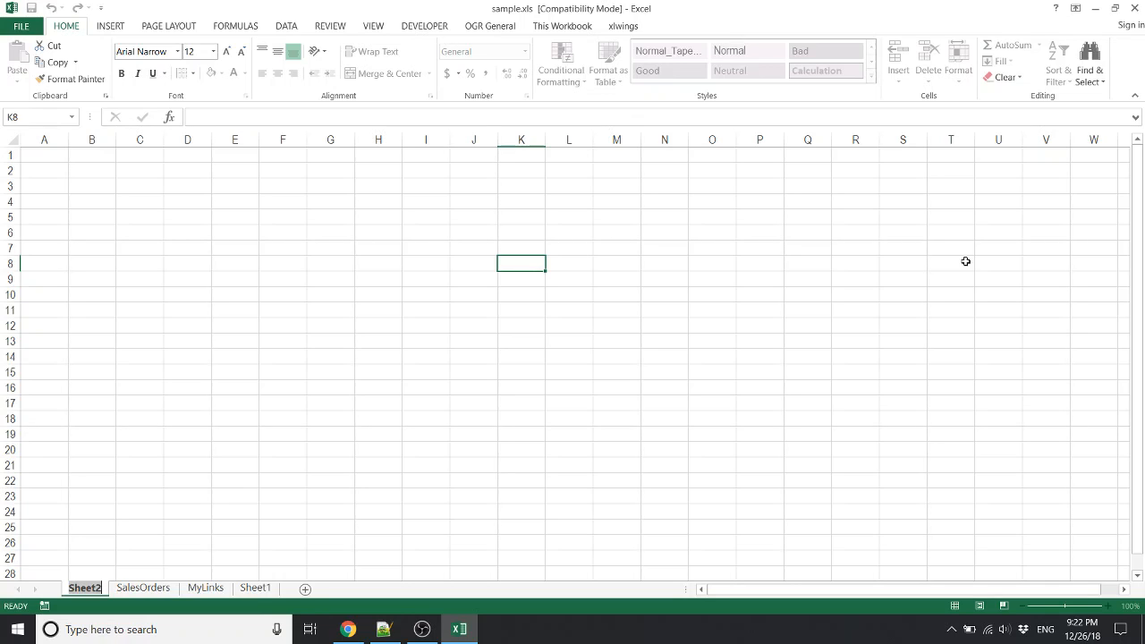
type("dkfjkjkj")
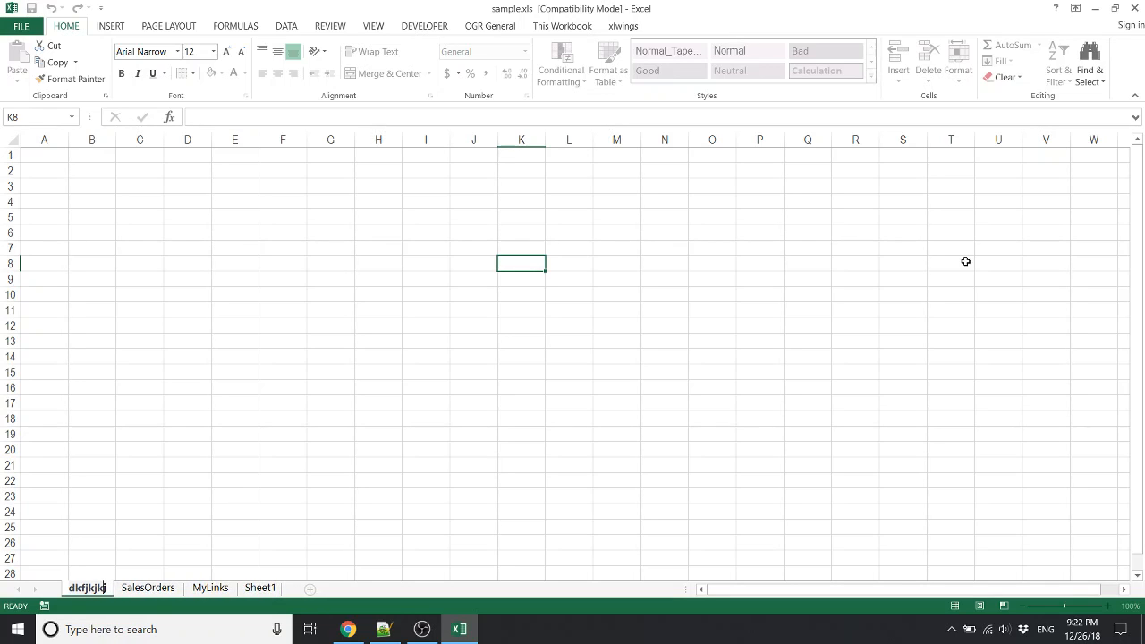
key("BackSpace")
key("BackSpace")
key("BackSpace")
key("BackSpace")
key("BackSpace")
key("BackSpace")
key("BackSpace")
key("BackSpace")
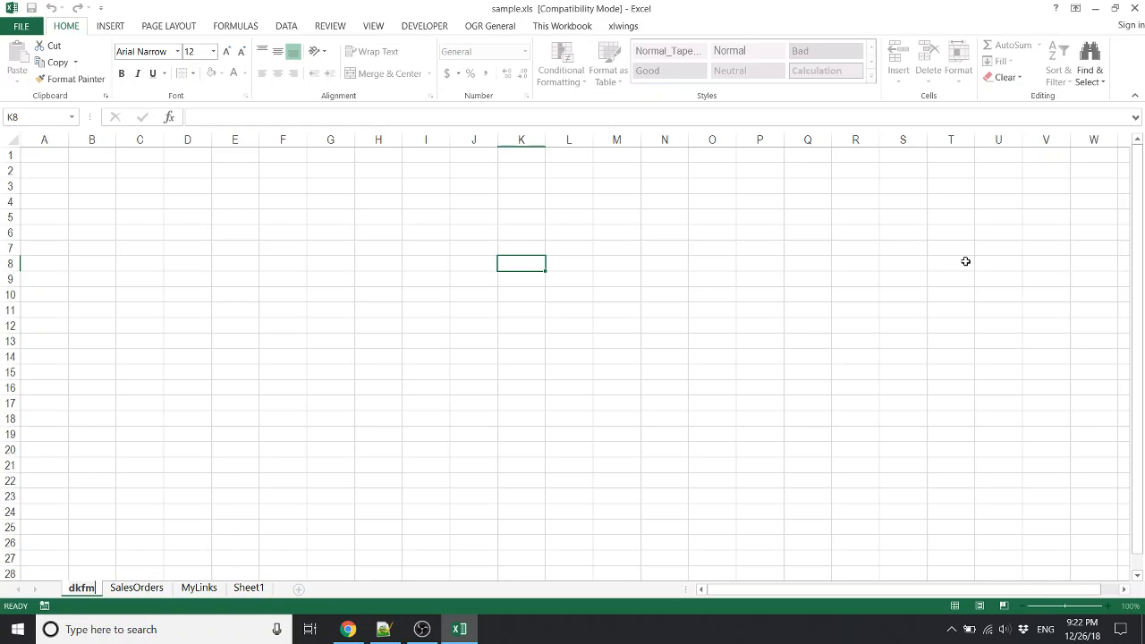
type("mySheet")
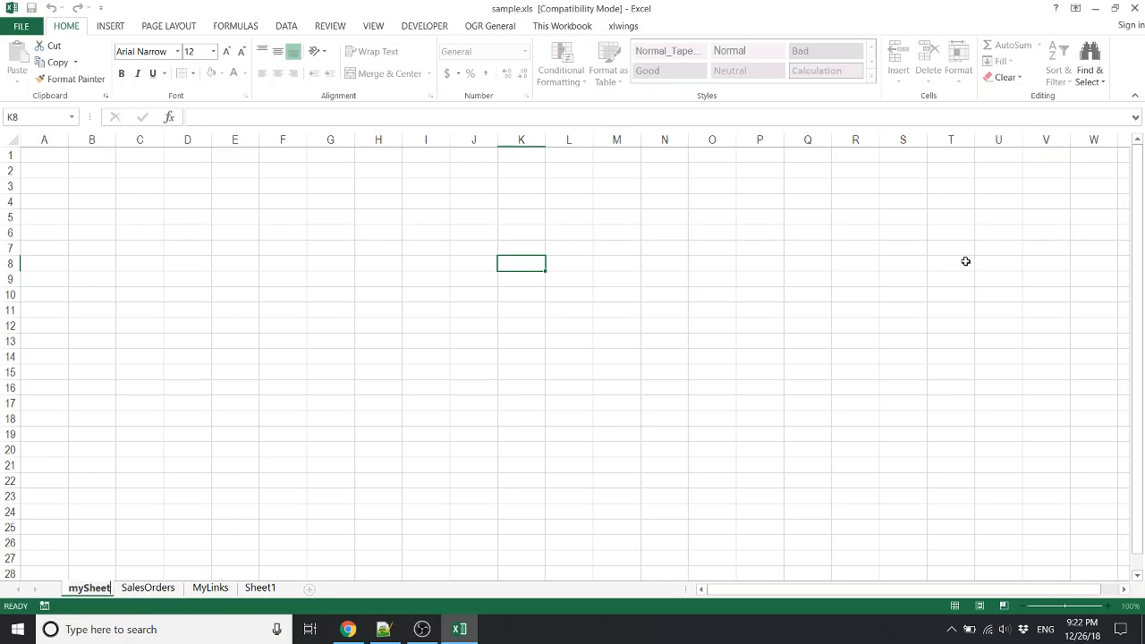
key("Return")
key("Left")
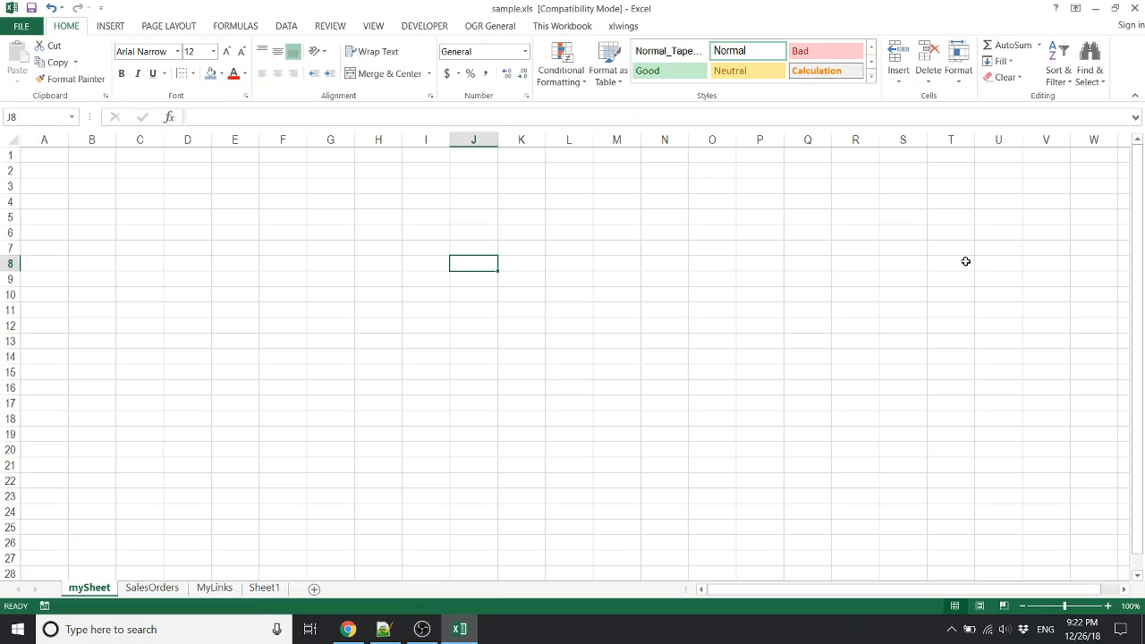
Move the mySheet worksheet to the end of the sample.xls workbook.
key("alt+h")
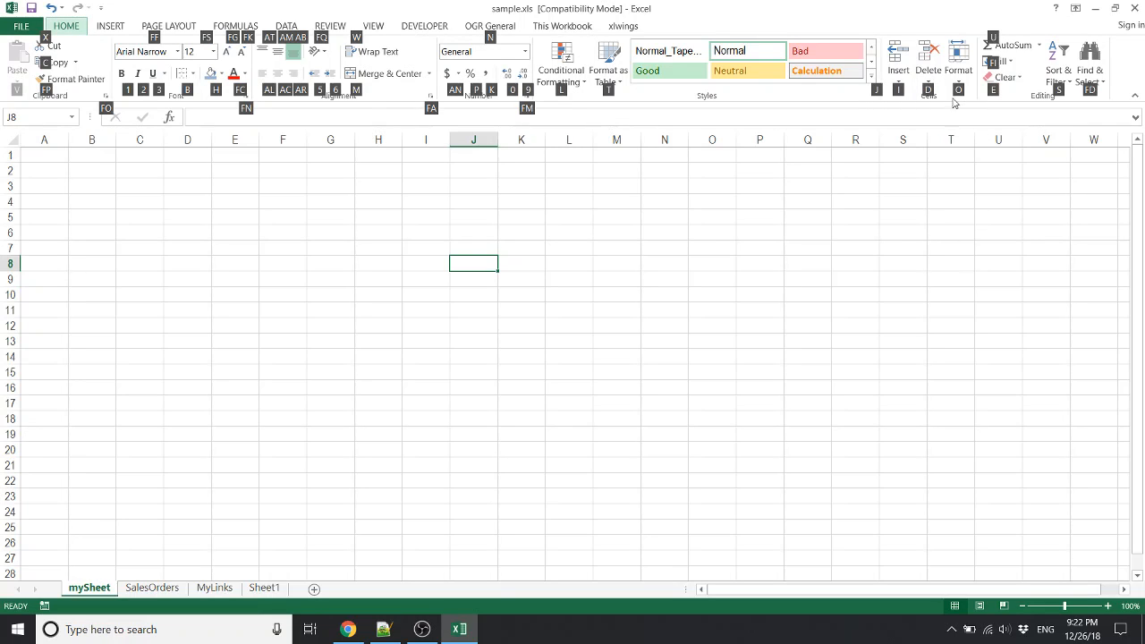
key("o")
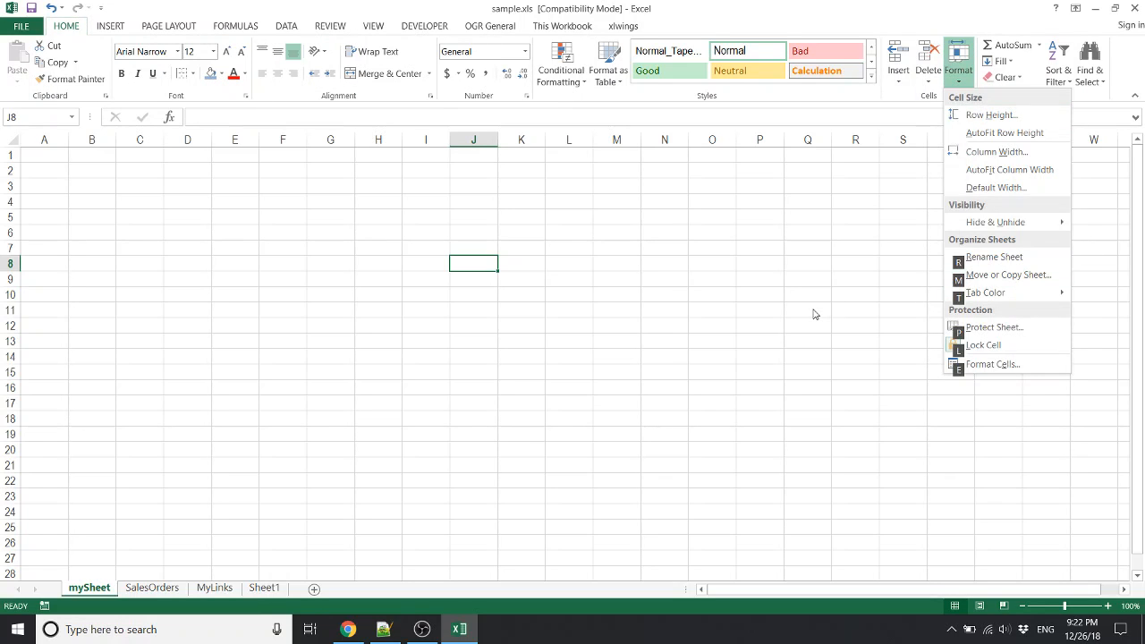
key("m")
key("Down")
key("Down")
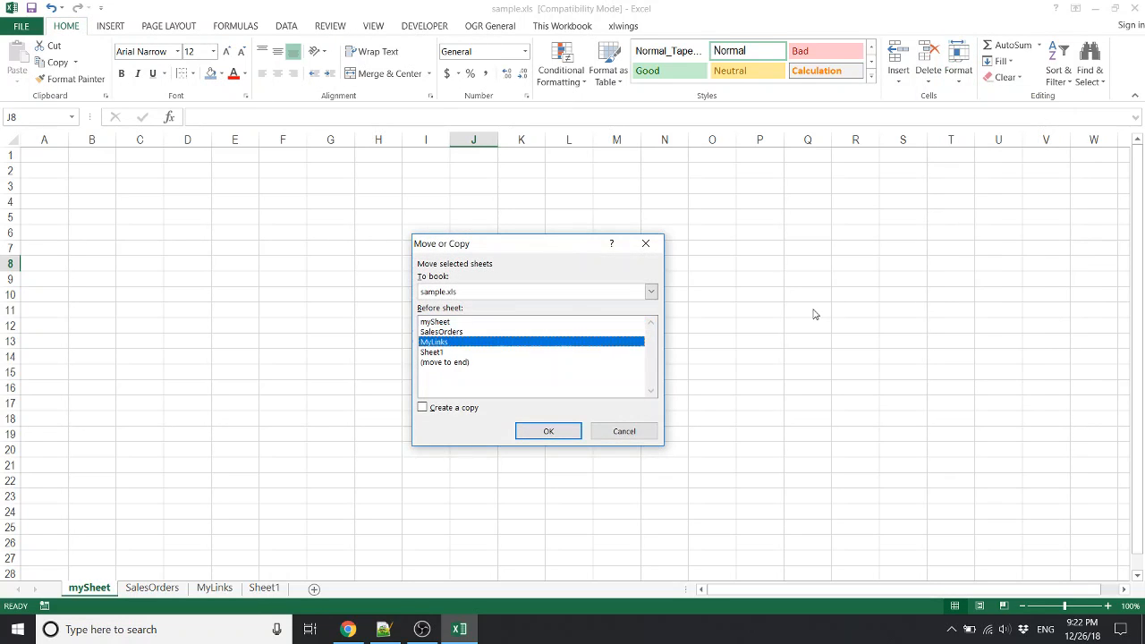
key("Up")
key("Up")
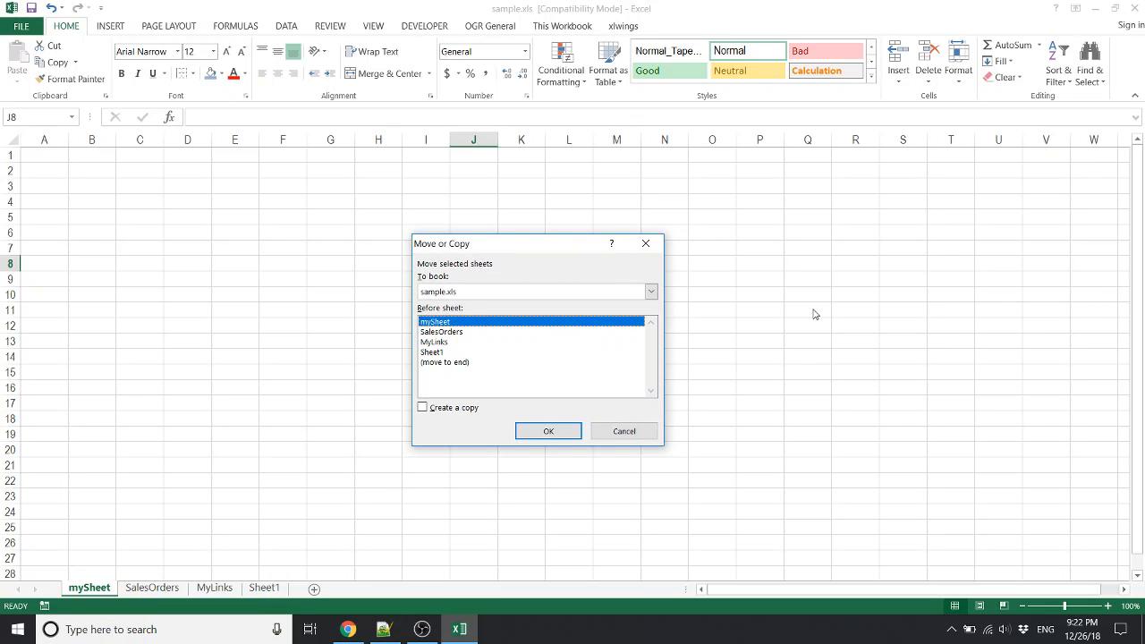
key("Down")
key("Down")
key("Down")
key("Down")
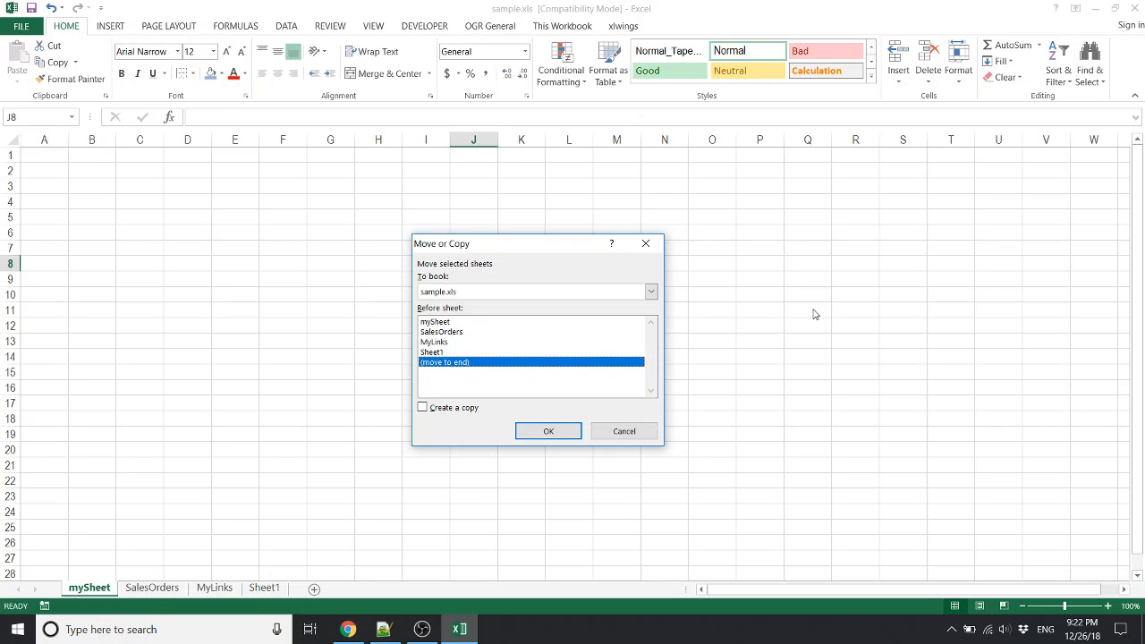
key("Return")
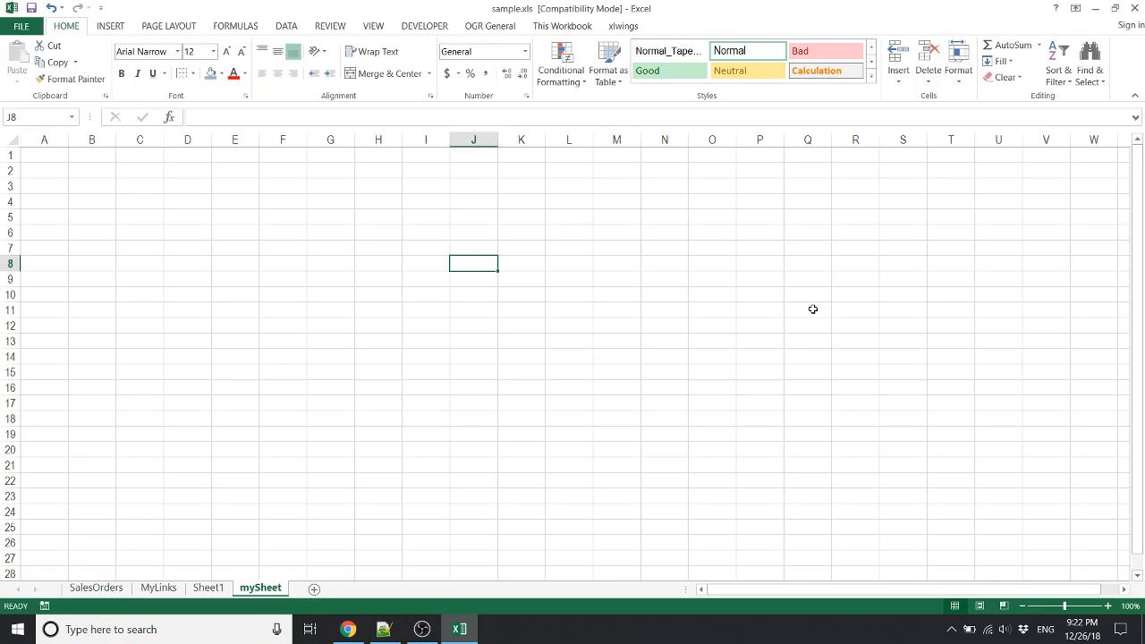
Delete the mySheet worksheet from the sample.xls workbook.
key("alt")
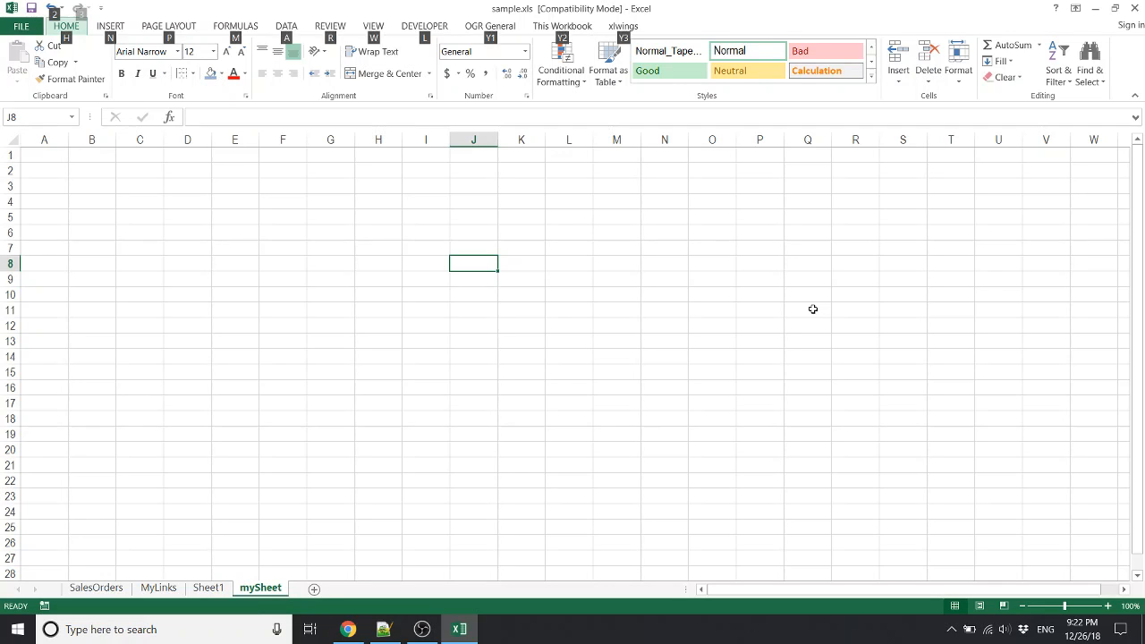
key("h")
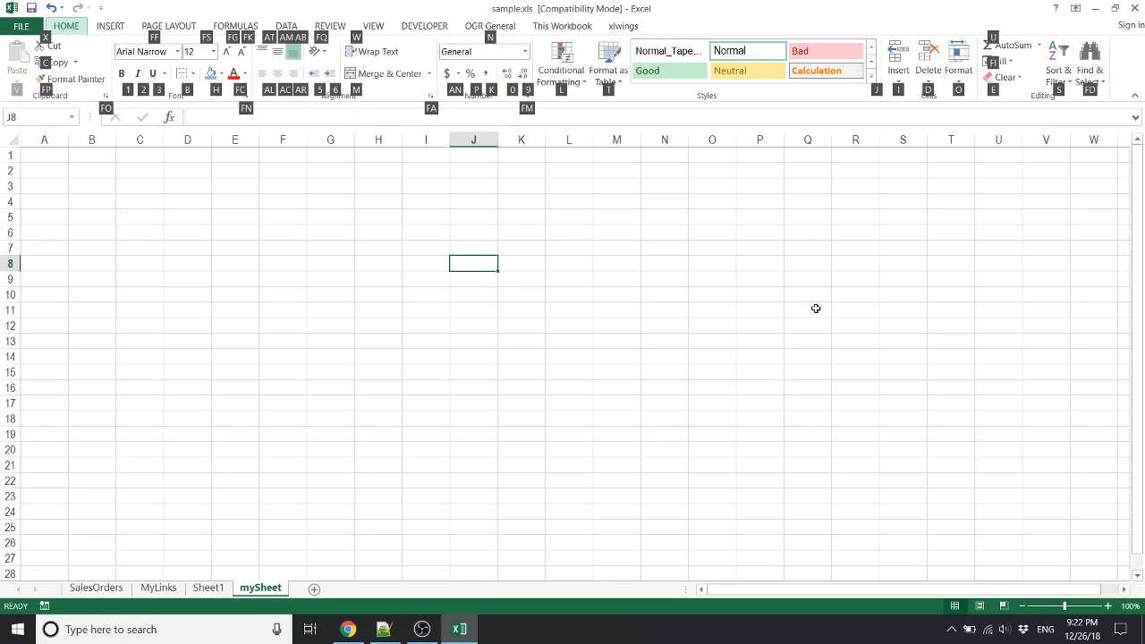
key("d")
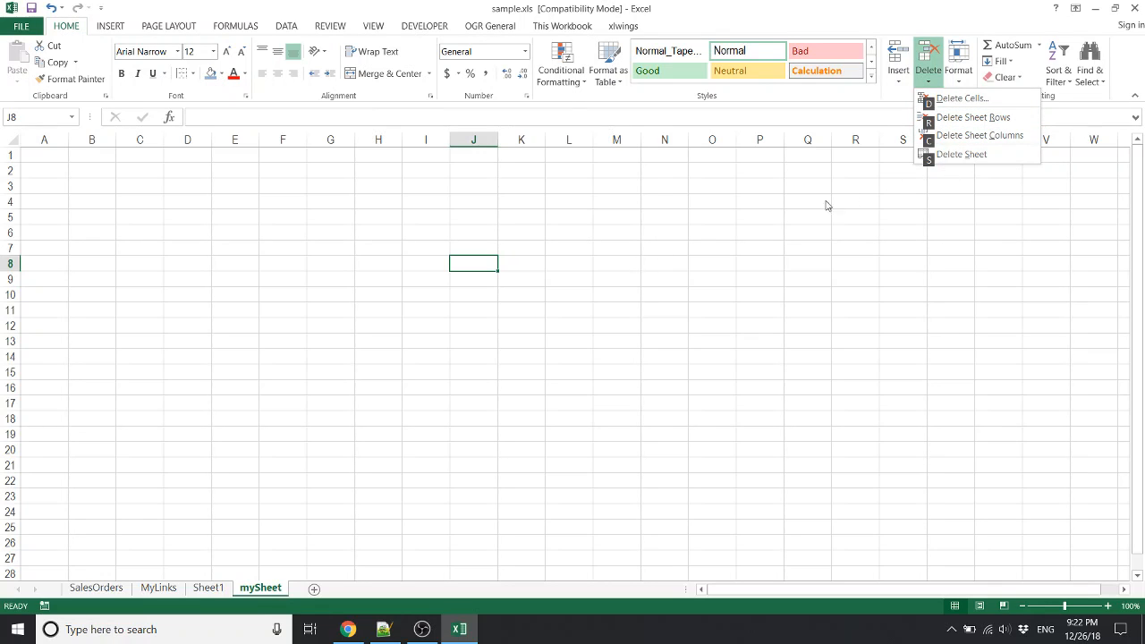
key("s")
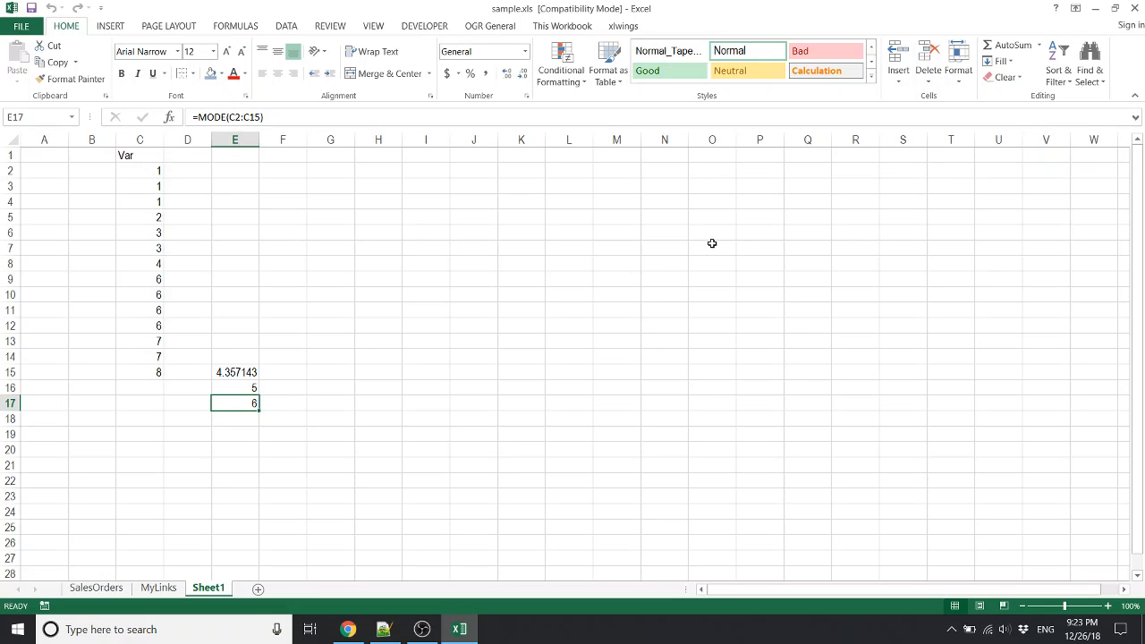
Step through the Sheet1, MyLinks and SalesOrders worksheets and go to cell F2 in the SalesOrders Unit Cost column.
key("Down")
key("Right")
key("Up")
key("Left")
key("ctrl+Page_Up")
key("ctrl+Page_Up")
key("ctrl+Page_Down")
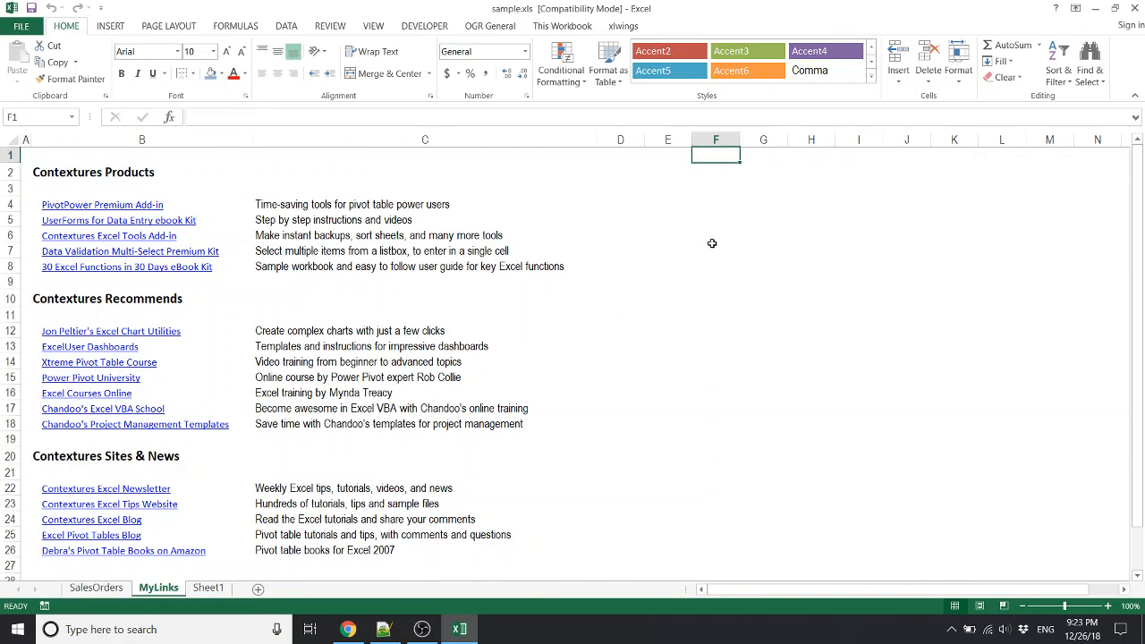
key("ctrl+Page_Down")
key("ctrl+Page_Up")
key("ctrl+Page_Up")
key("Page_Down")
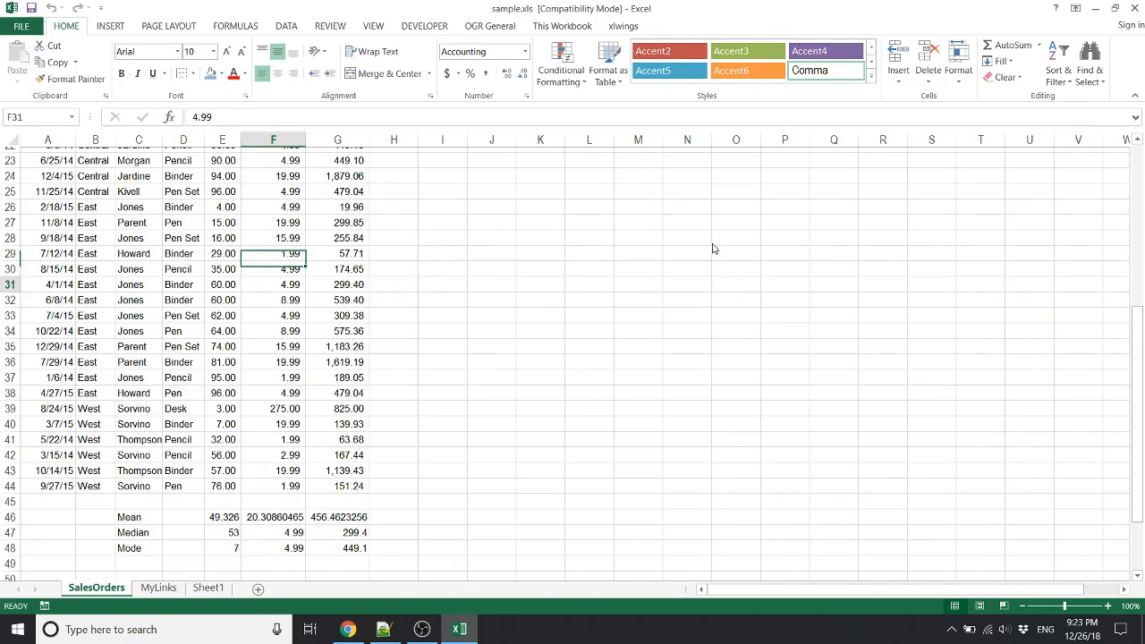
key("Right")
key("ctrl+Up")
key("Left")
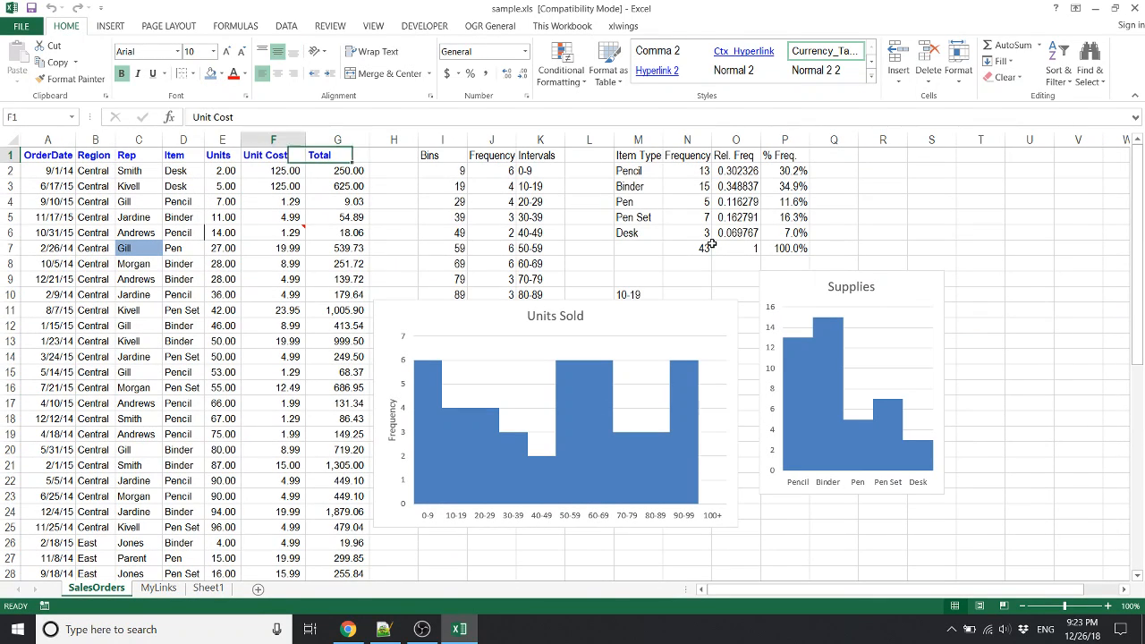
key("Down")
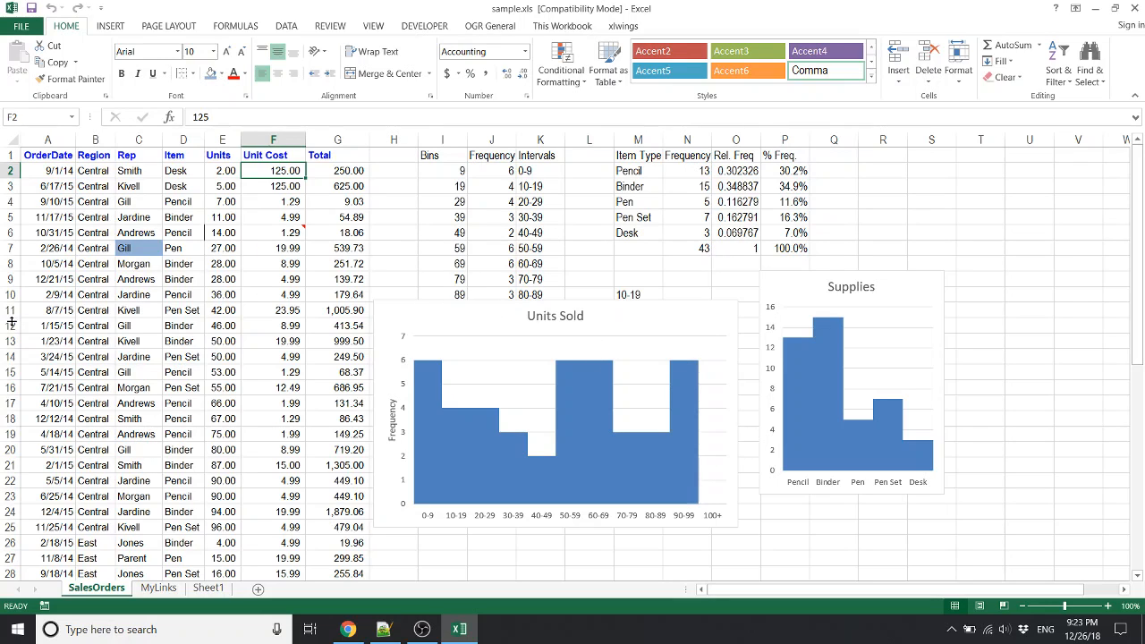
Select cell A12 on SalesOrders, then step forward through MyLinks to Sheet1 and back to SalesOrders.
left_click(73, 326)
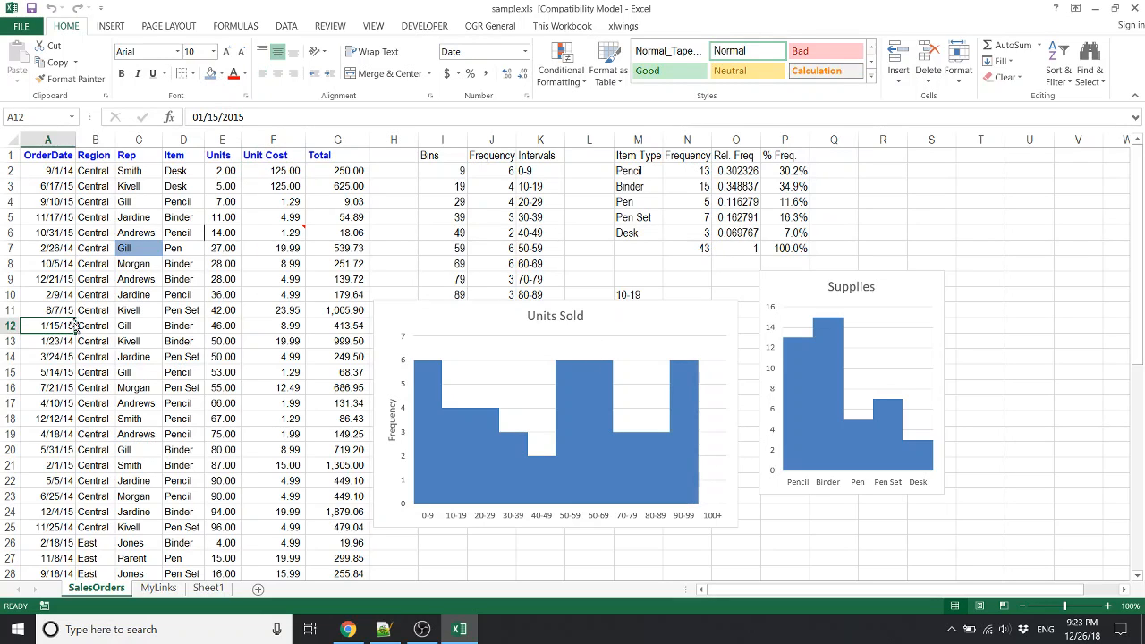
key("ctrl+Page_Down")
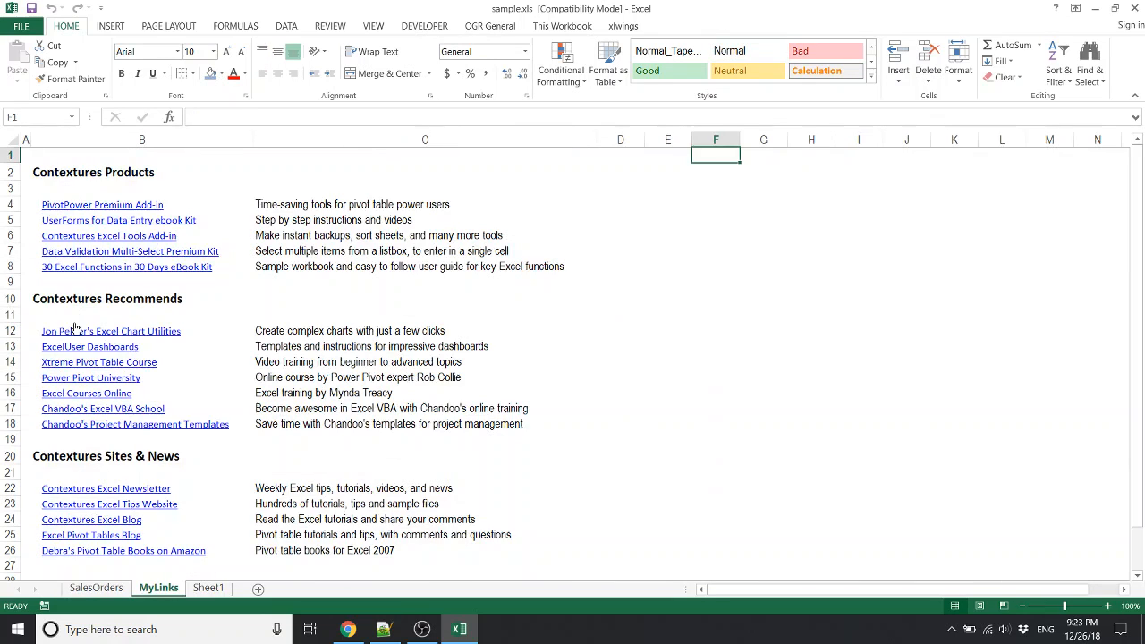
key("ctrl+Page_Down")
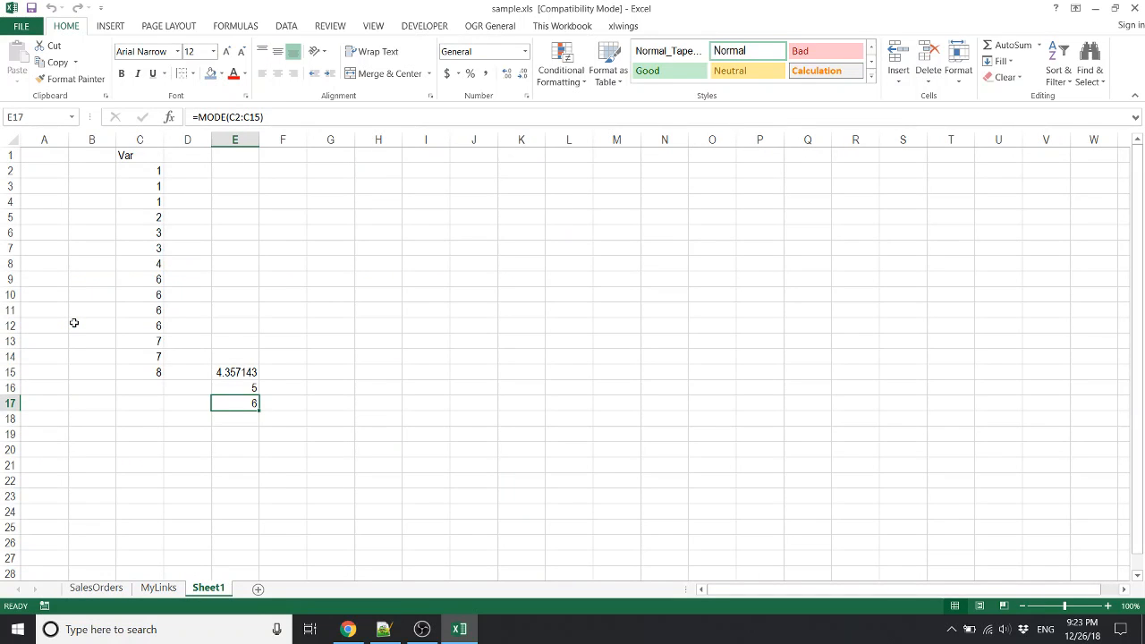
key("ctrl+Page_Up")
key("ctrl+Page_Up")
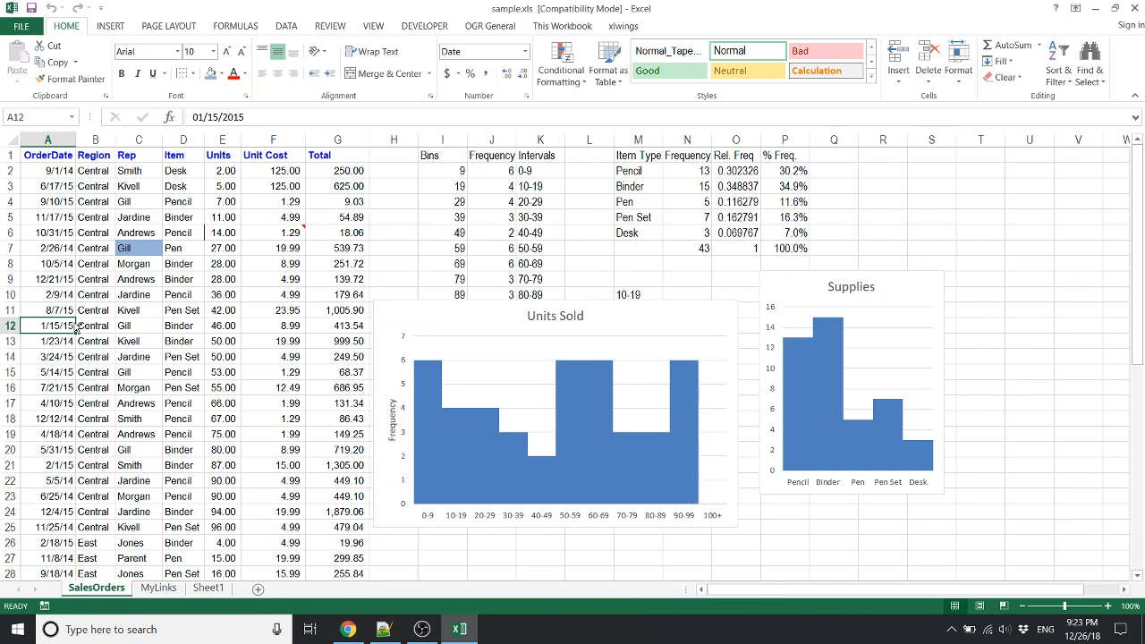
key("ctrl+Page_Down")
key("ctrl+Page_Down")
key("ctrl+Page_Up")
key("ctrl+Page_Up")
Cycle through the open application windows and return to the sample.xls workbook.
key("alt+Tab")
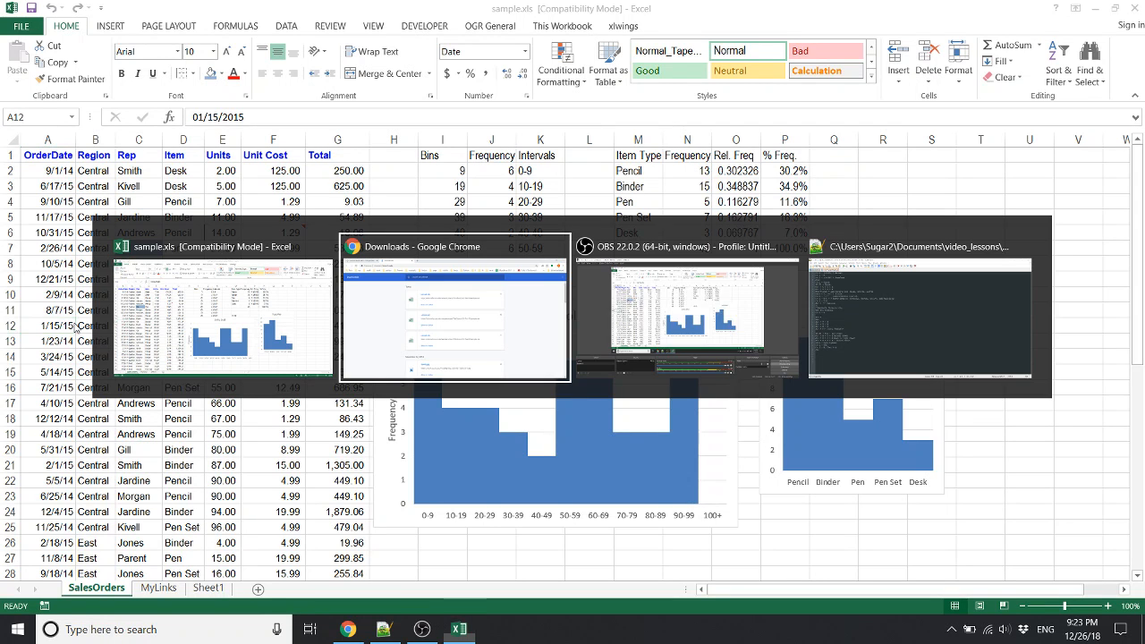
key("alt+Tab")
key("alt+shift+Tab")
key("alt+shift+Tab")
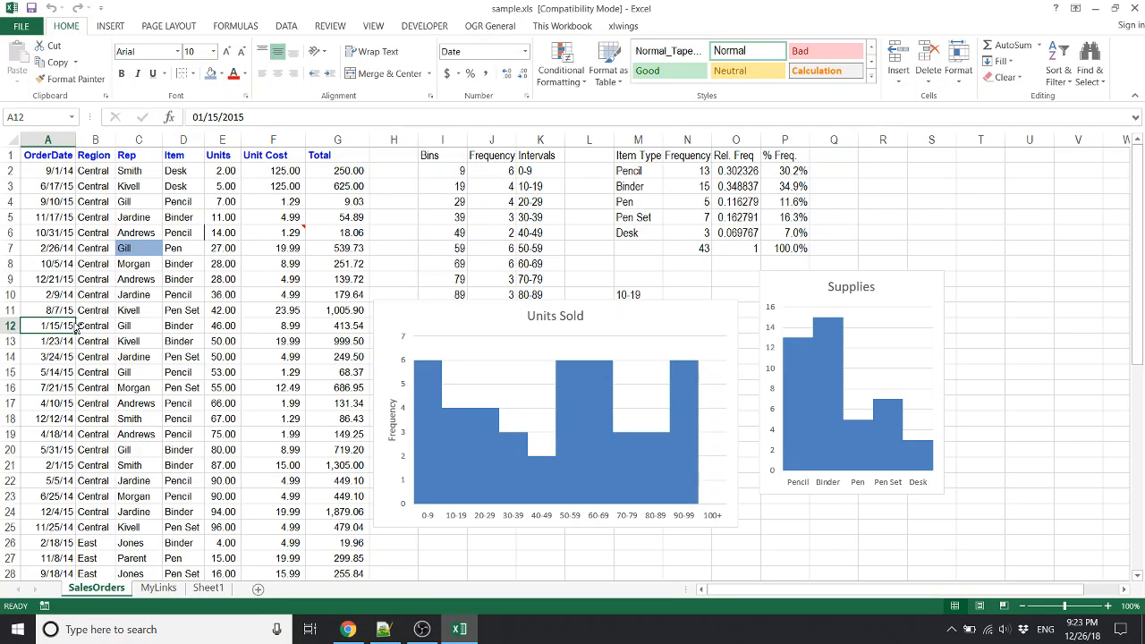
Create a new blank workbook and move to its cell B4.
key("ctrl+n")
key("Right")
key("Down")
key("Down")
key("Down")
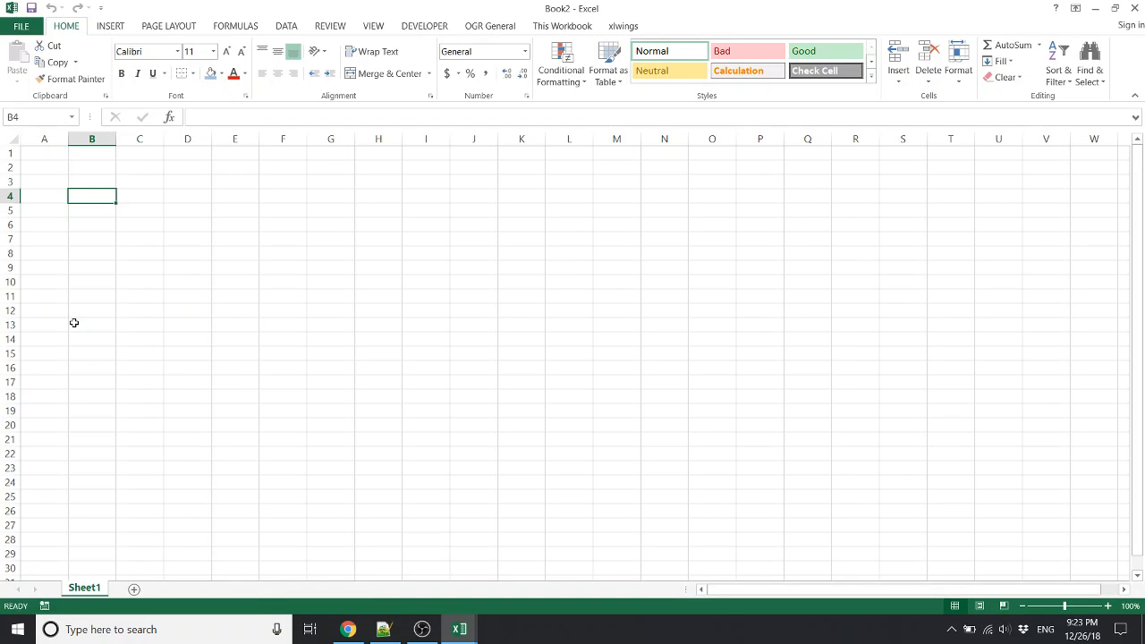
Switch back and forth between the new blank workbook and sample.xls, ending in sample.xls.
key("ctrl+Tab")
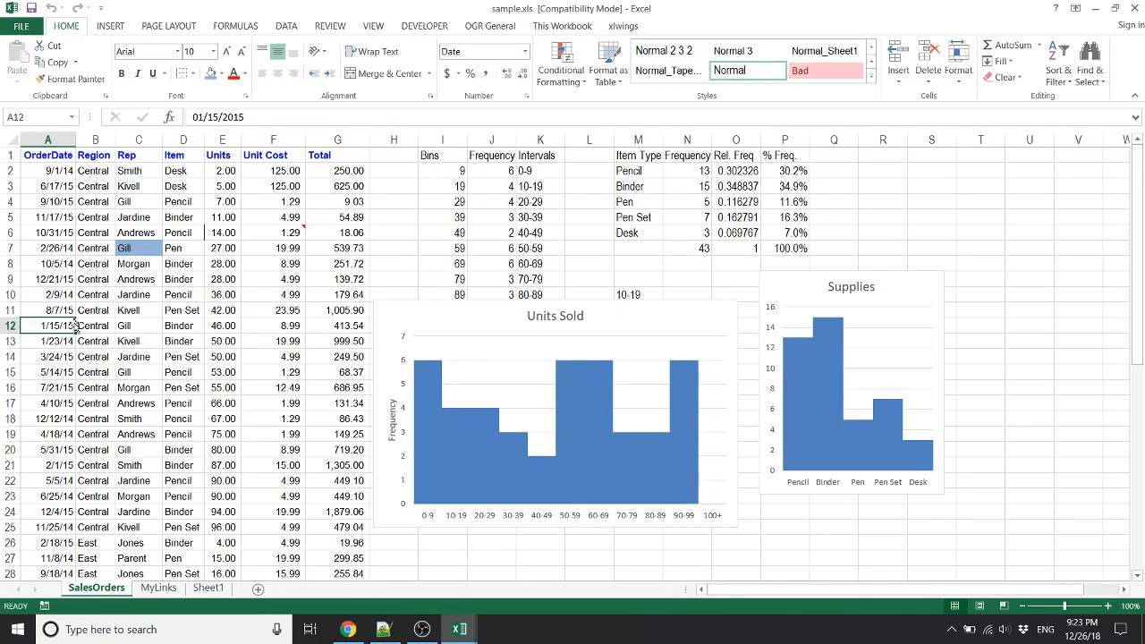
key("ctrl+Tab")
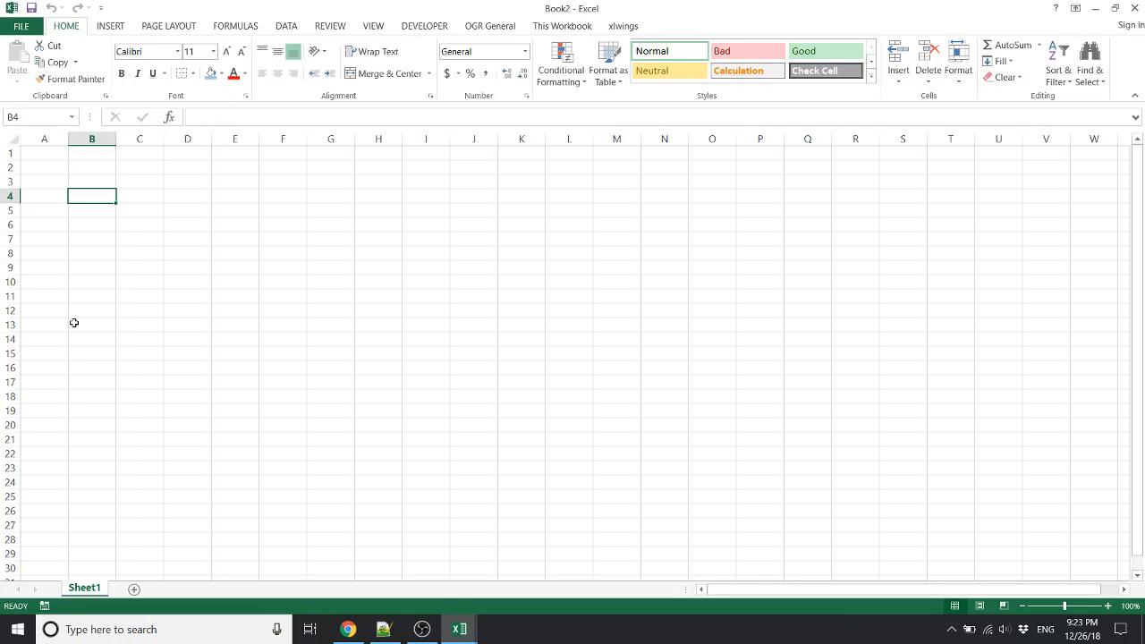
key("alt+Tab")
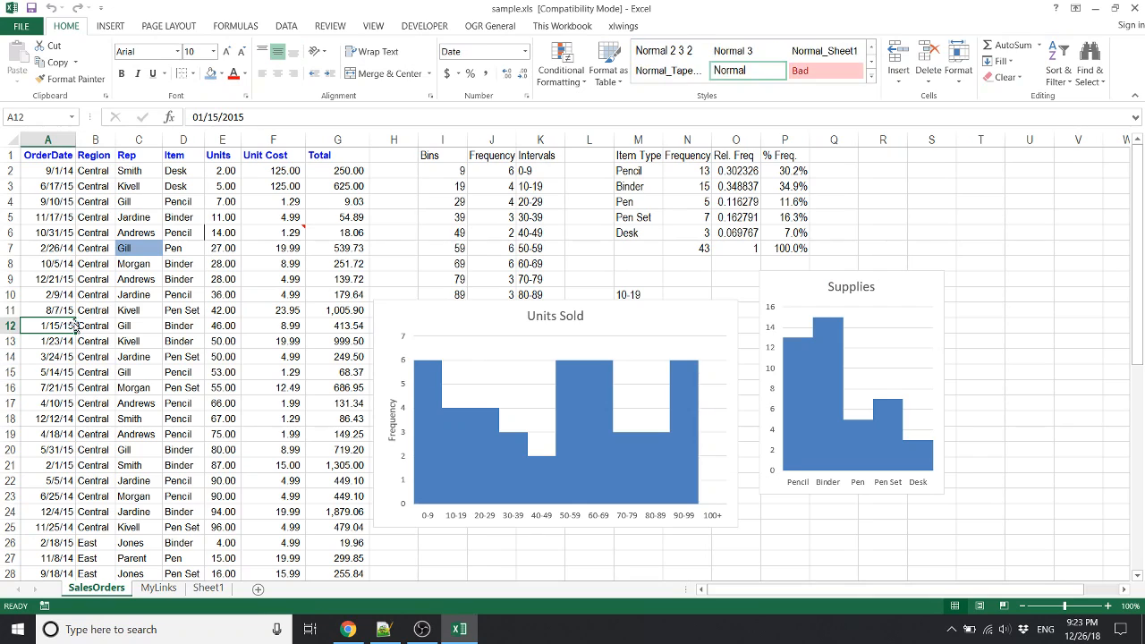
Navigate across the SalesOrders data by way of cell G3 in the Total column to cell I2 under Bins.
key("Up")
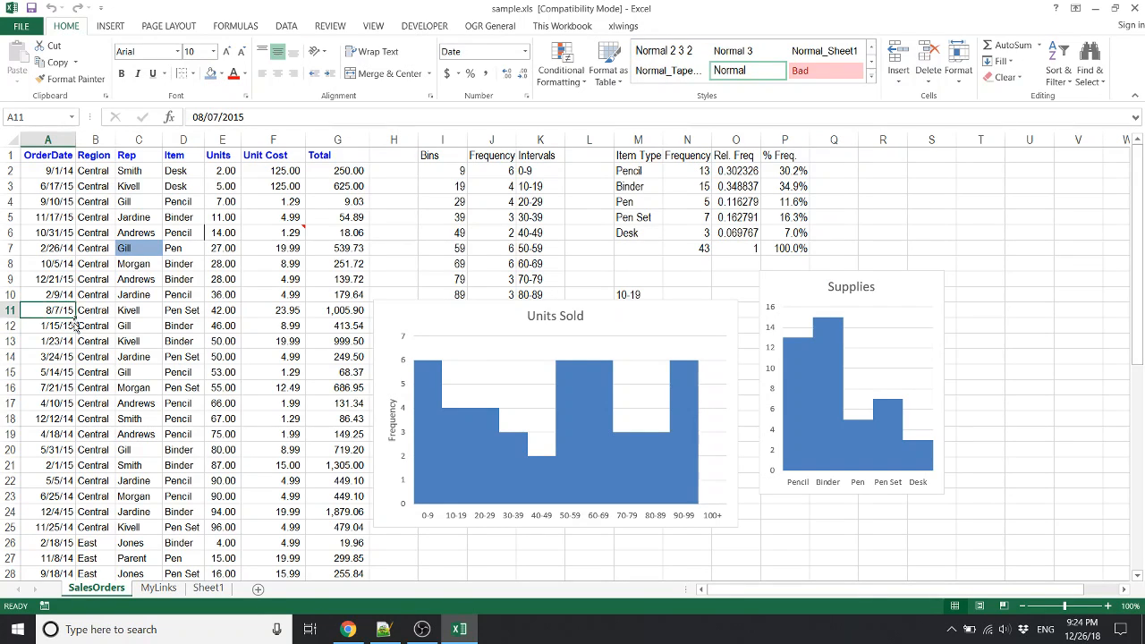
key("Right")
key("Down")
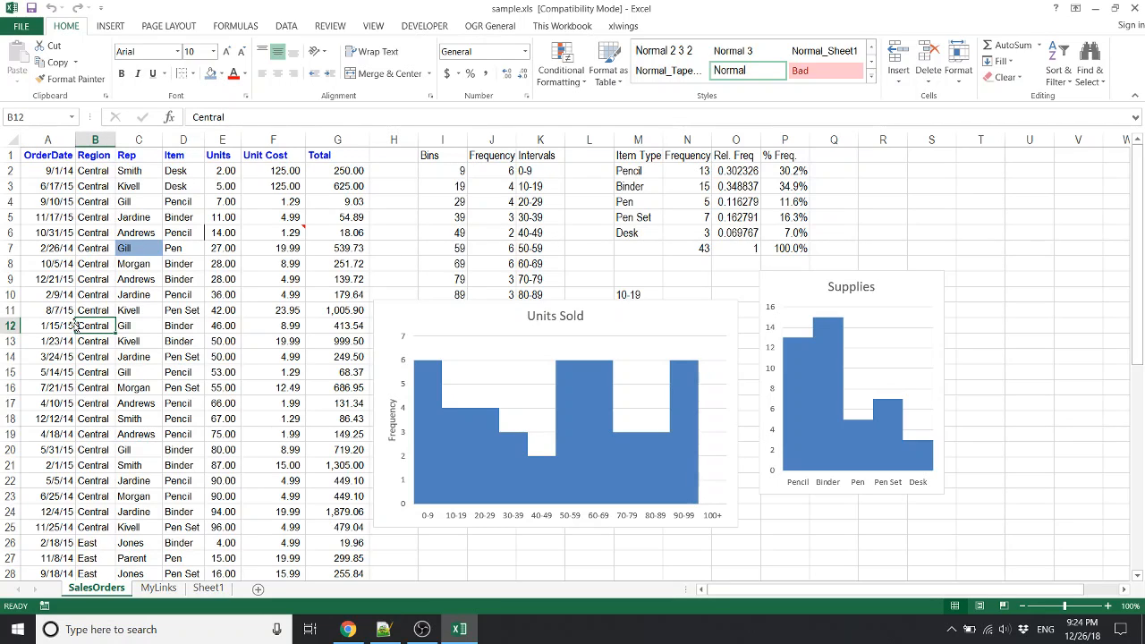
key("Right")
key("Right")
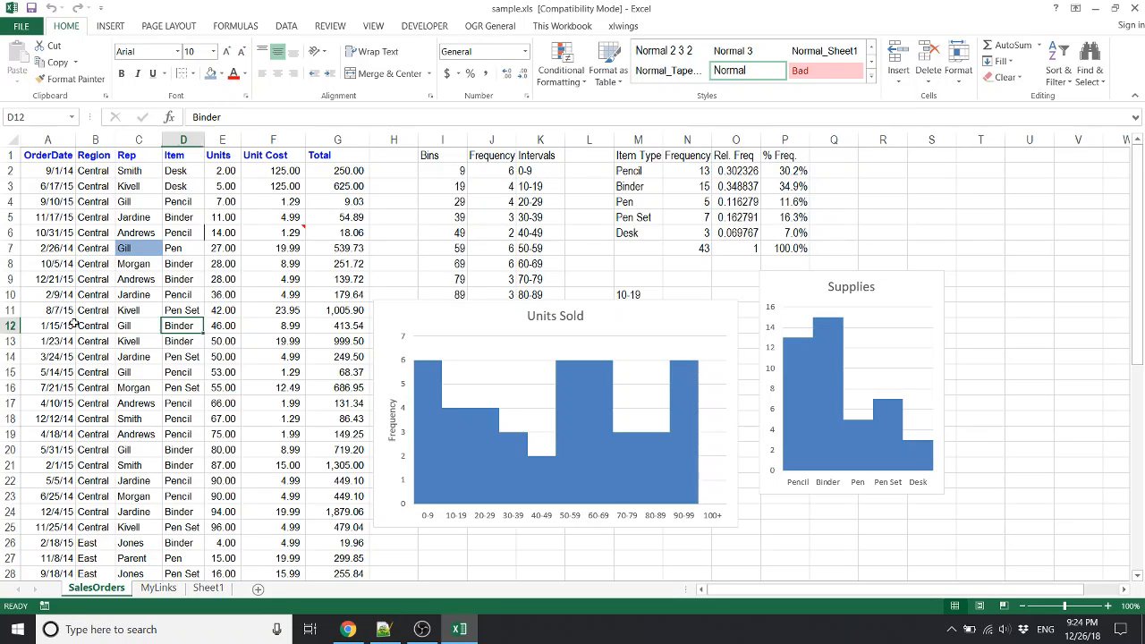
key("ctrl+Up")
key("ctrl+Right")
key("Down")
key("Down")
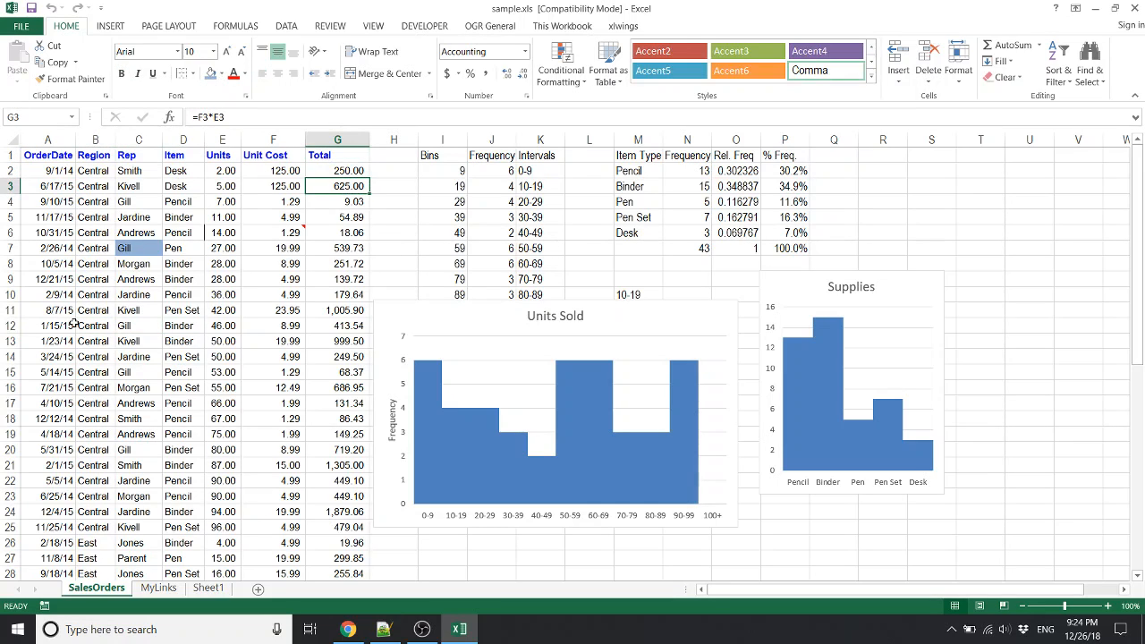
key("Up")
key("Right")
key("Right")
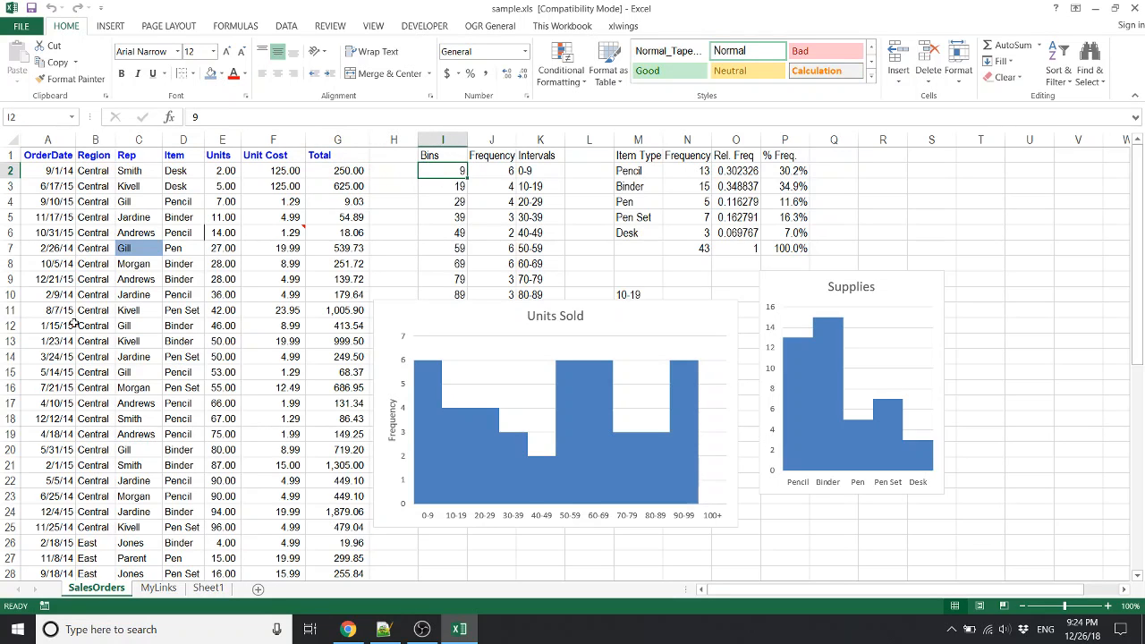
Save a copy of the workbook as sample1 in the Downloads folder, in Excel 97-2003 format, accepting the compatibility check.
key("F12")
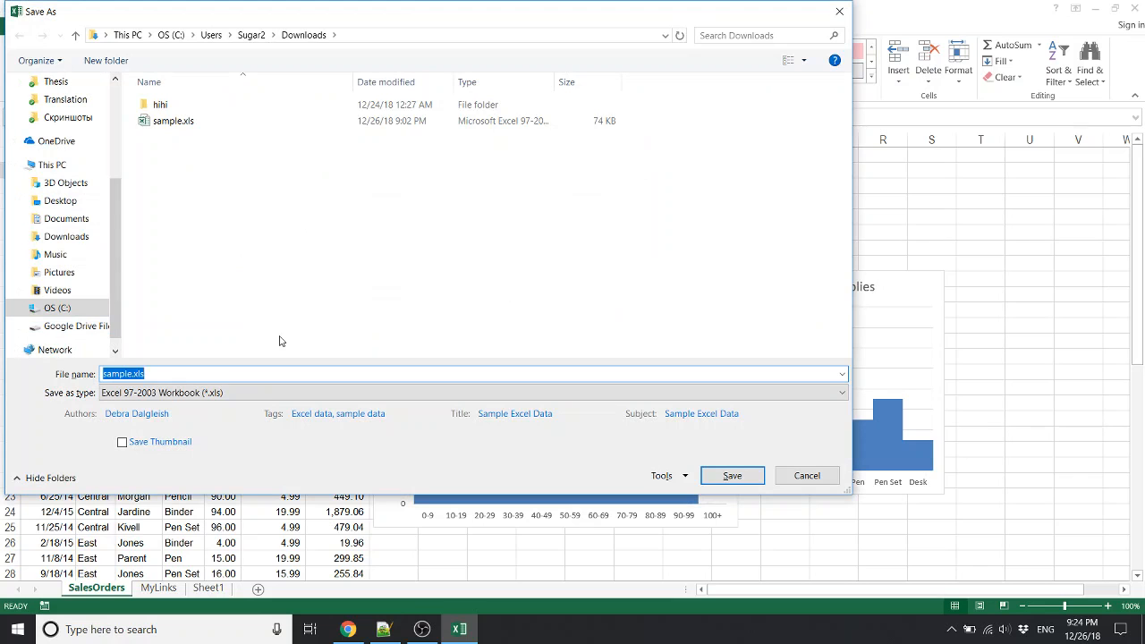
type("sample1")
key("Return")
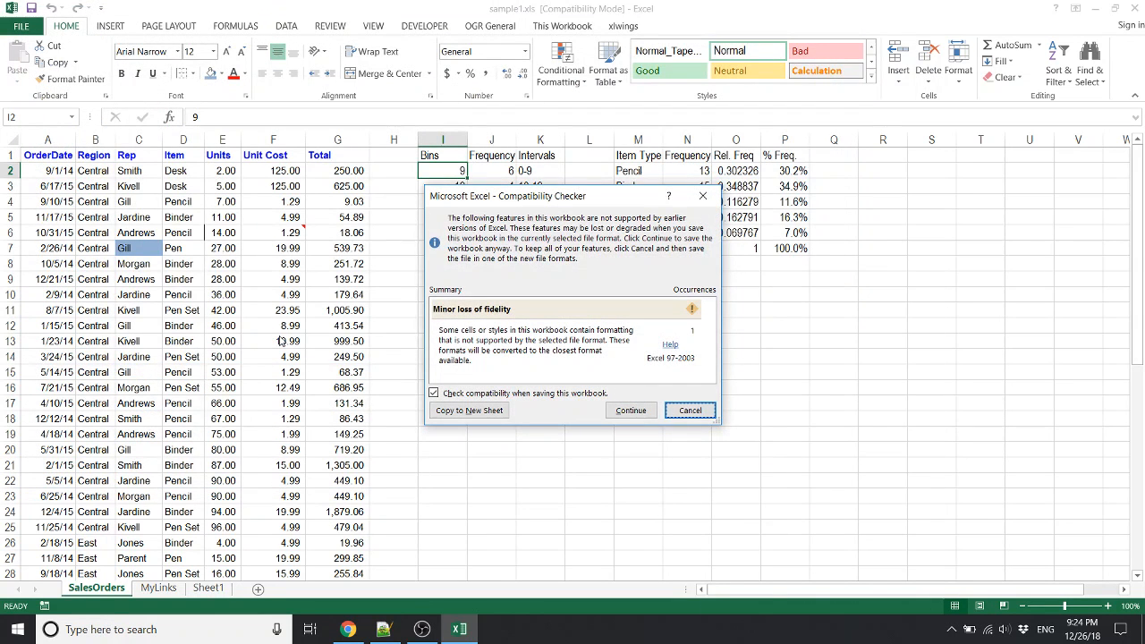
key("Left")
key("Return")
Navigate around the SalesOrders data in sample1.xls, jumping to the edges of the order table and ending at the Total header in G1.
key("Left")
key("Down")
key("Right")
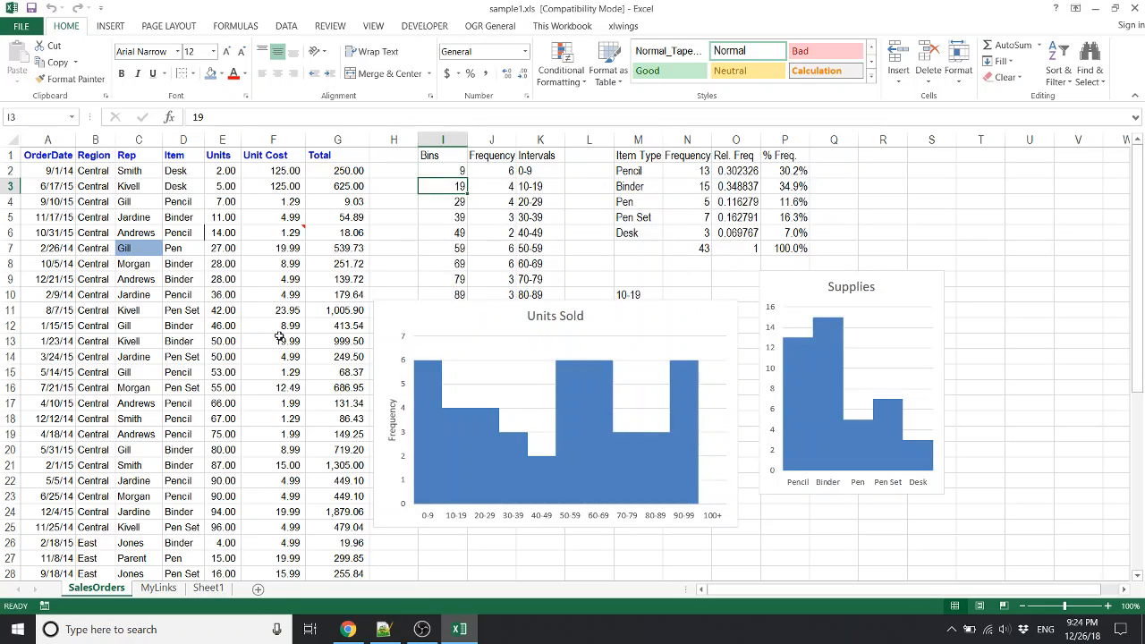
key("Left")
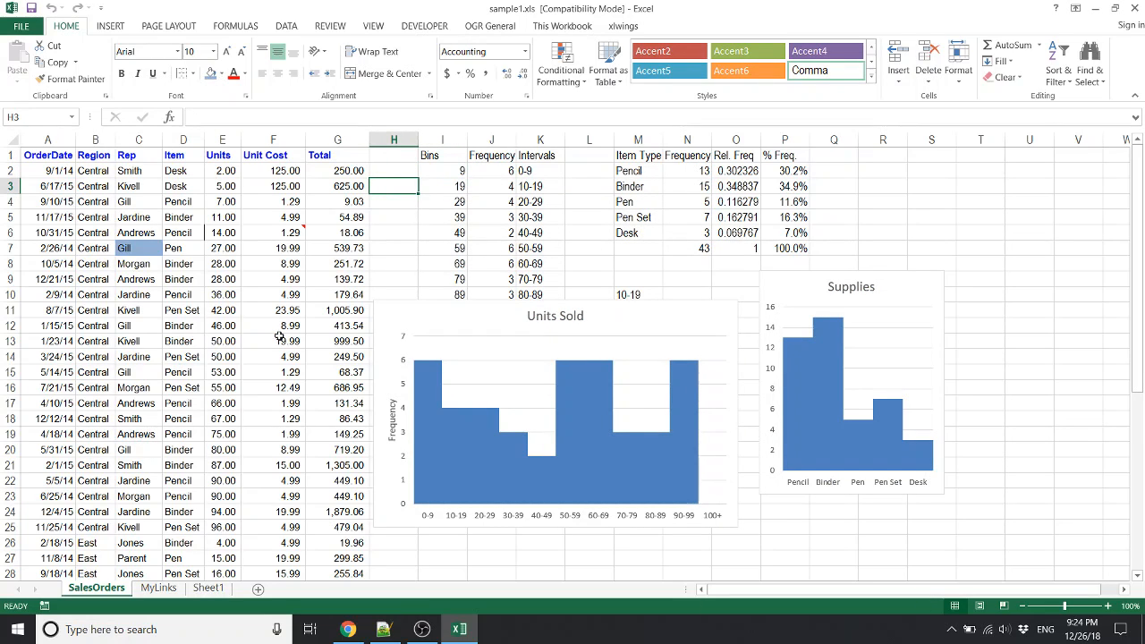
key("Right")
key("Up")
key("Up")
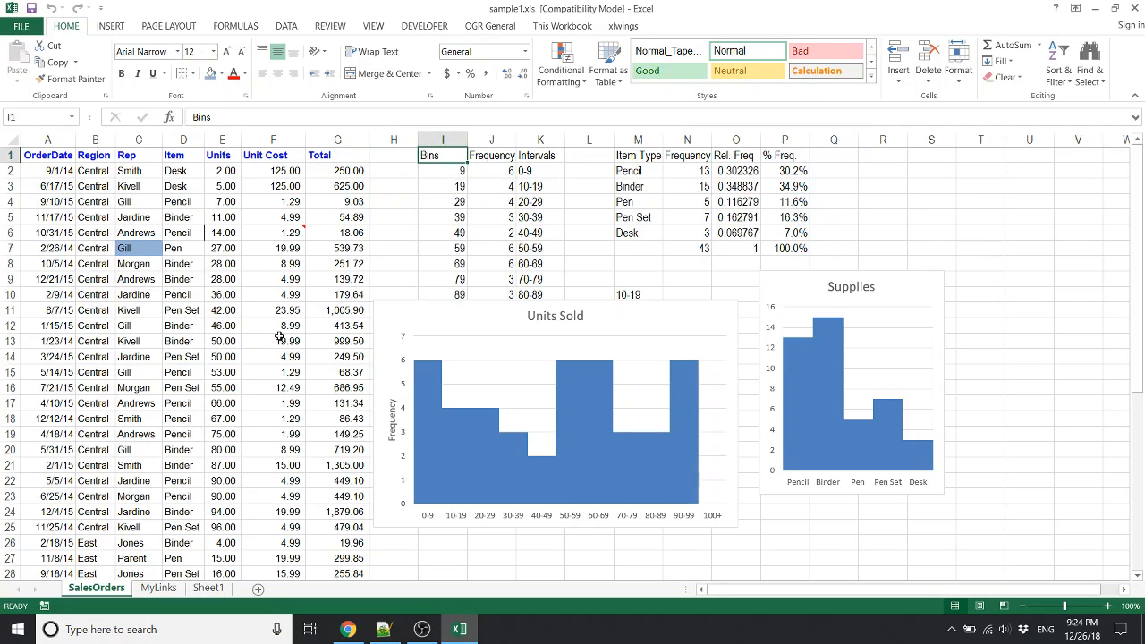
key("Right")
key("Right")
key("Left")
key("Left")
key("Left")
key("Left")
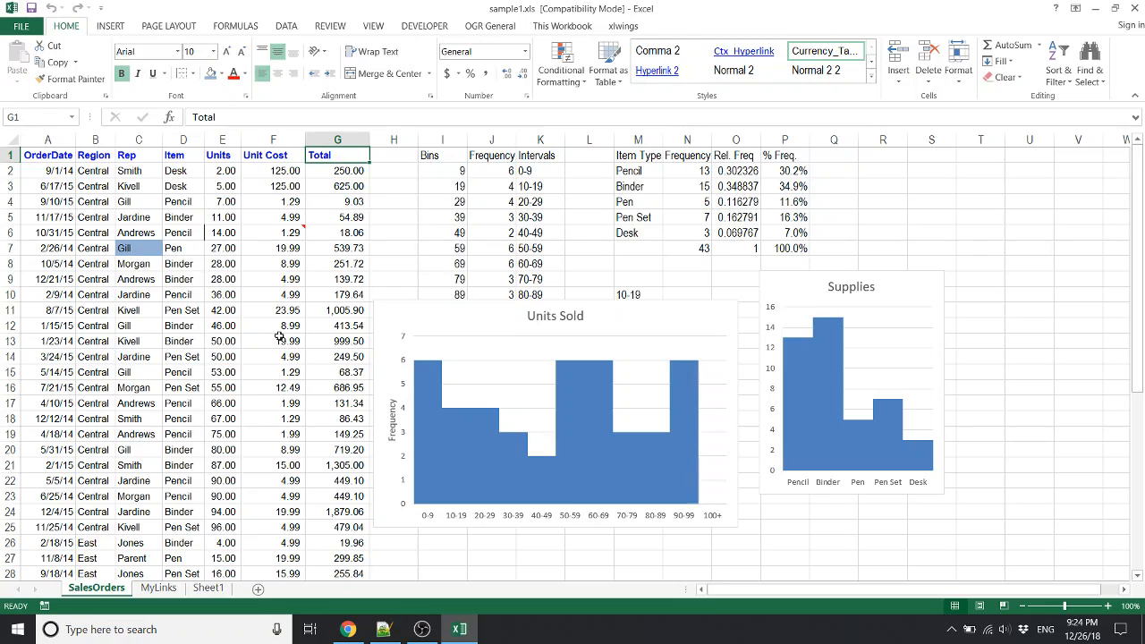
key("ctrl+Down")
key("ctrl+Up")
key("ctrl+Left")
key("ctrl+Right")
Cycle through the open application windows and return to the sample1.xls workbook.
key("alt+Tab")
key("alt+Tab")
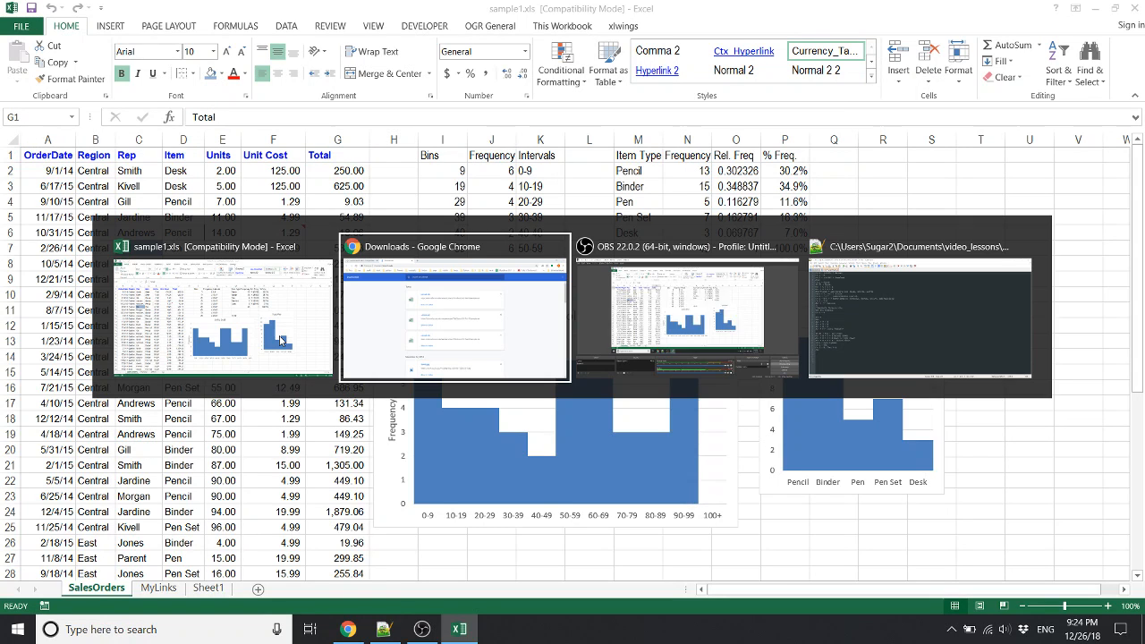
key("alt+shift+Tab")
key("alt+shift+Tab")
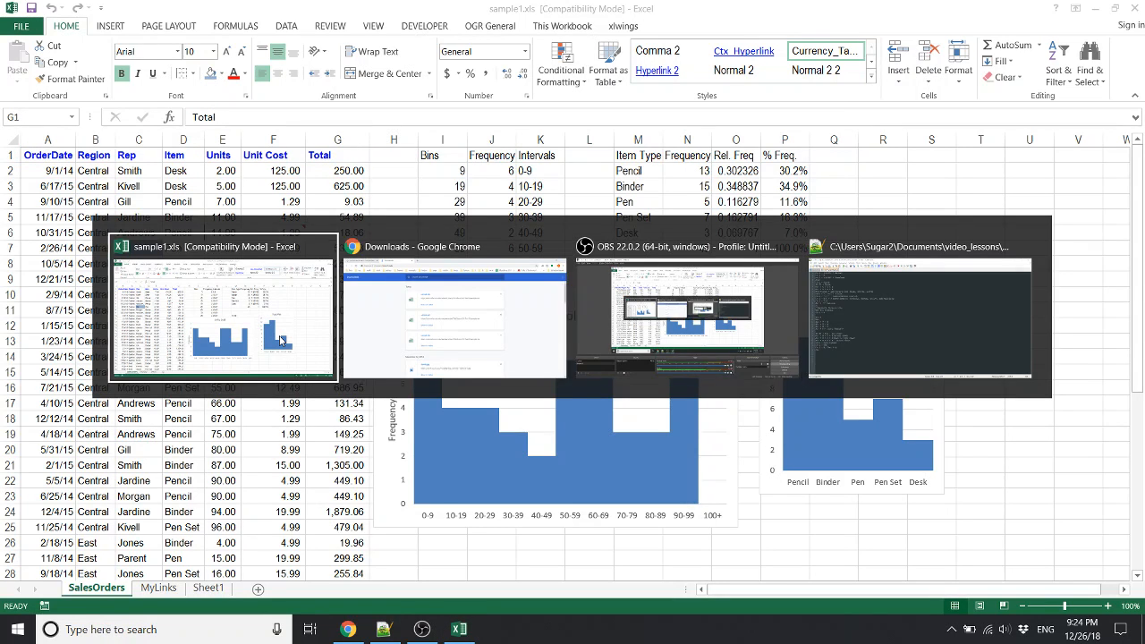